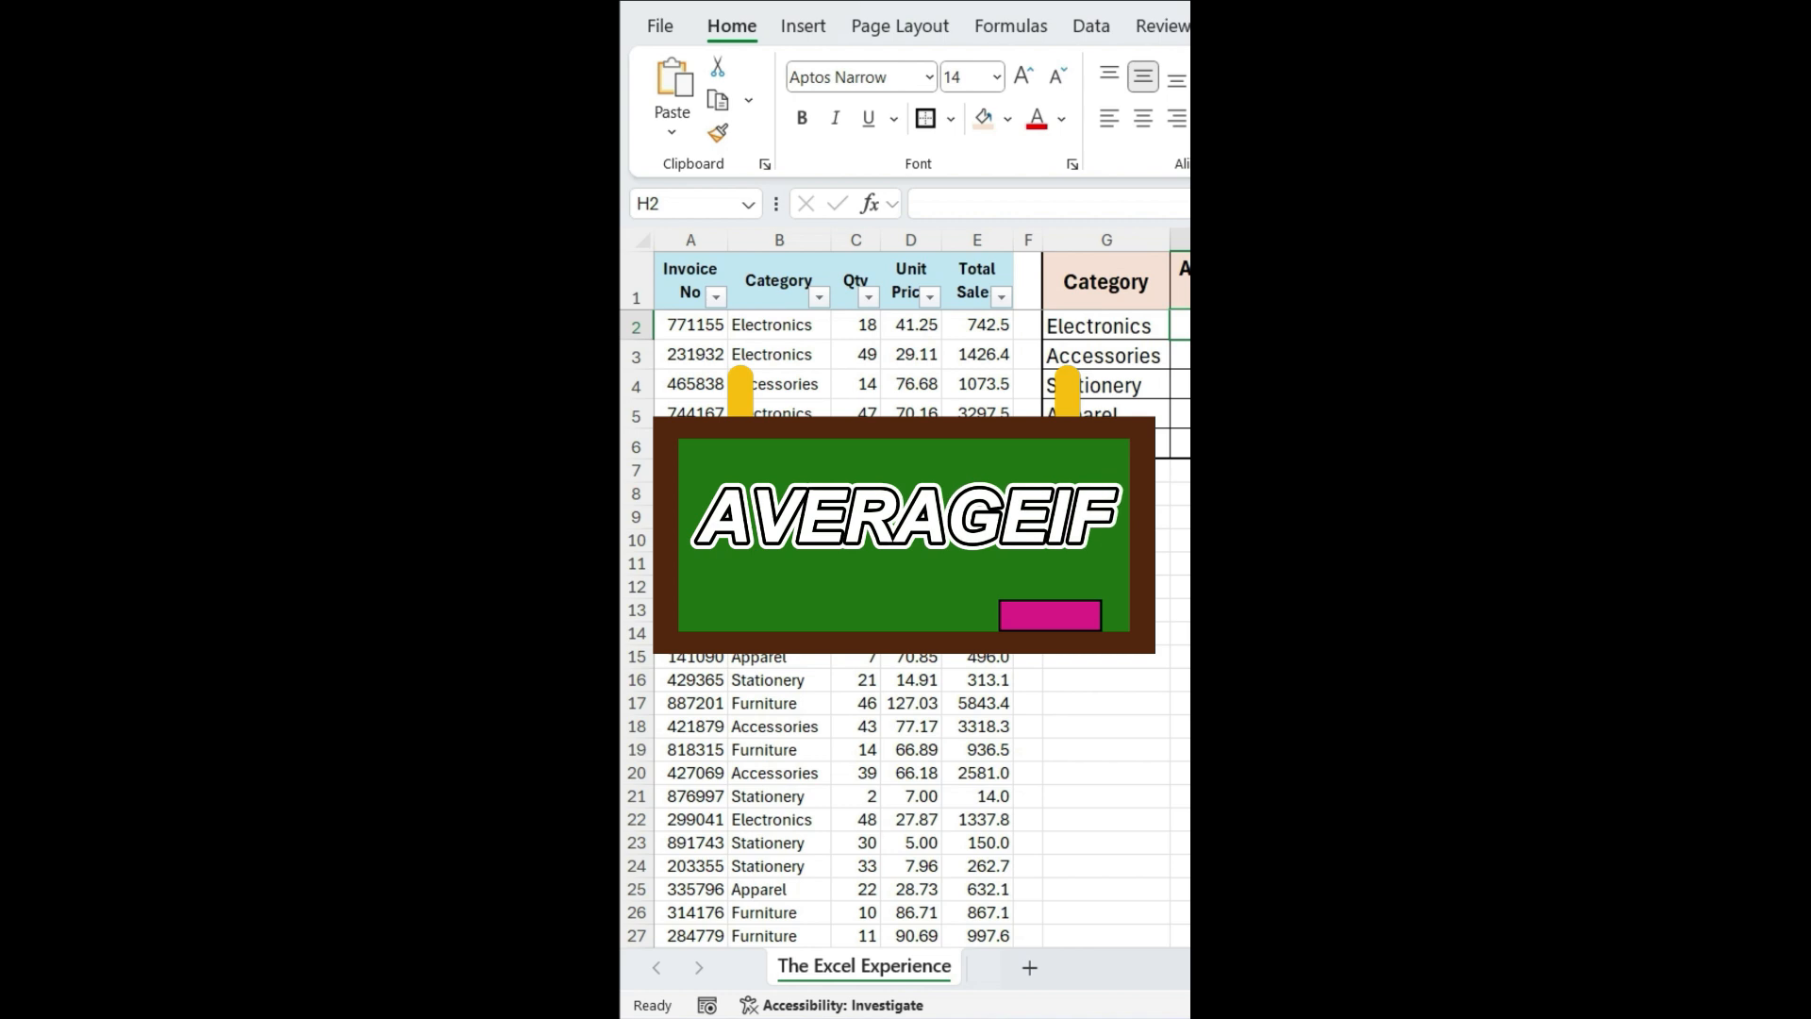
Enter =AVERAGEIF($B$2:$B$3255,G2,$E$2:$E$3255) in H2 to average total sales for the Electronics category.
text(=AVERAGEIF()
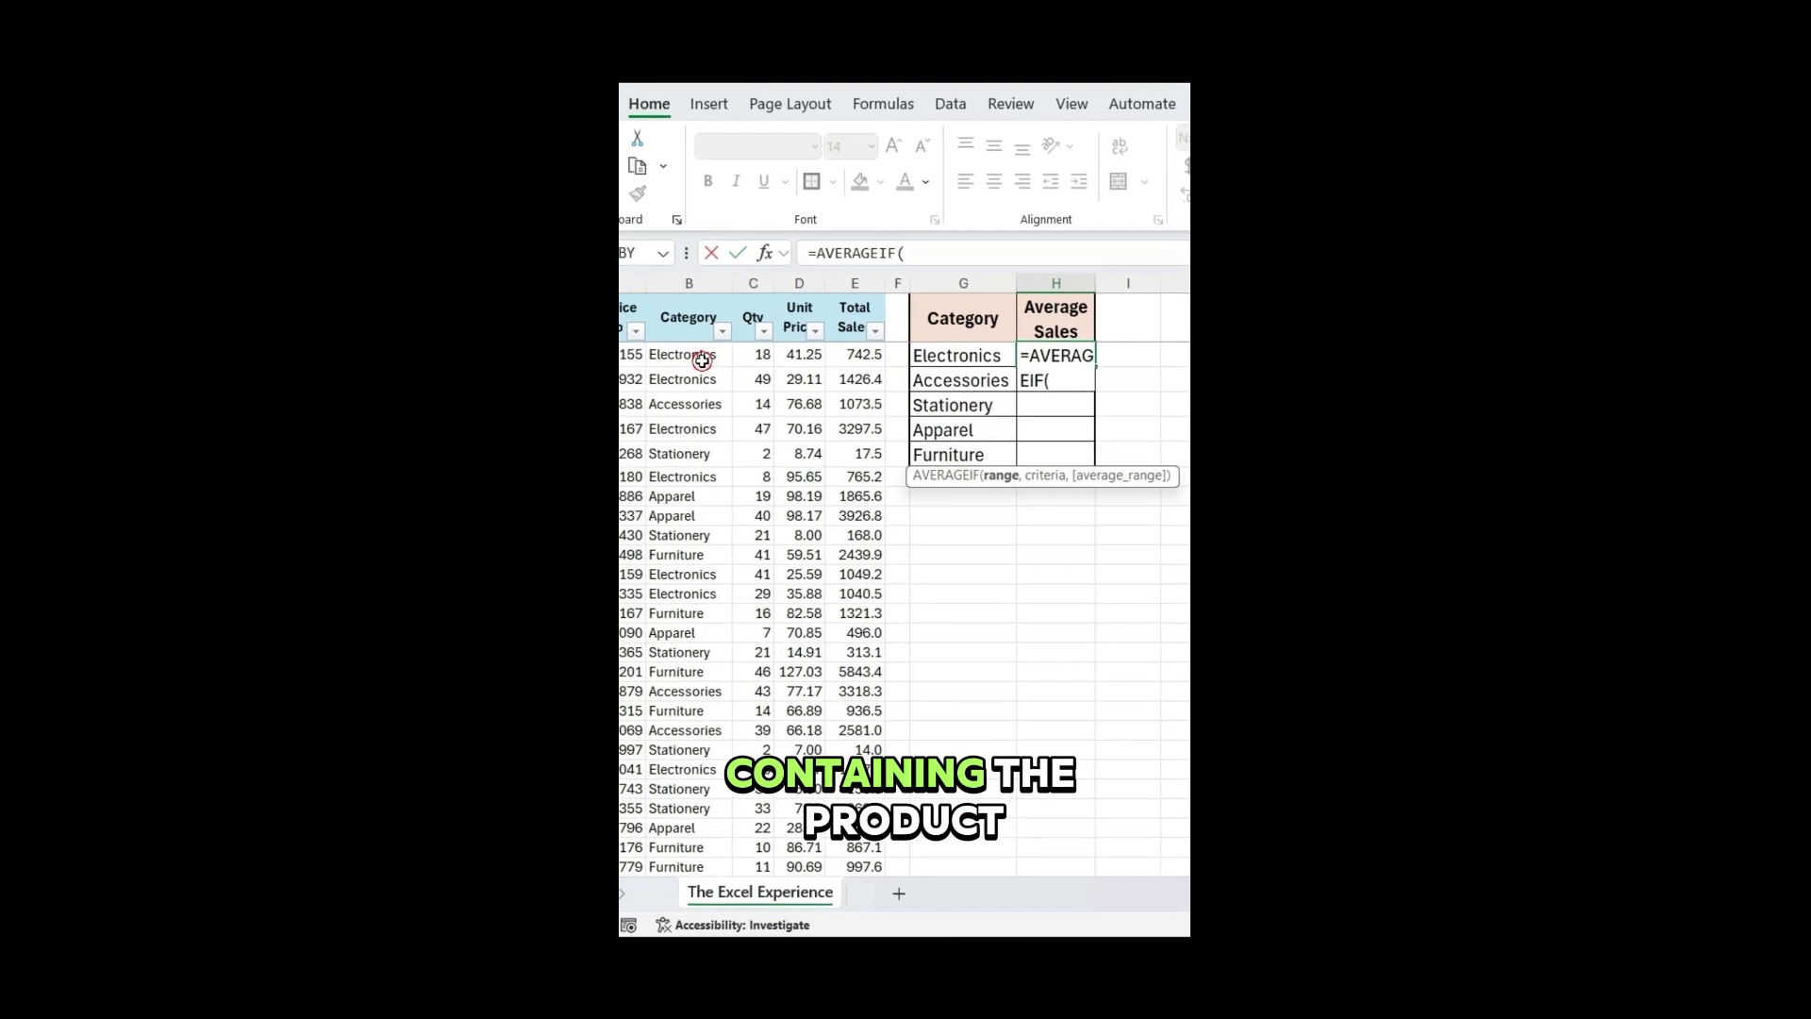
click(696, 358)
key(ctrl+shift+Down)
key(ctrl+BackSpace)
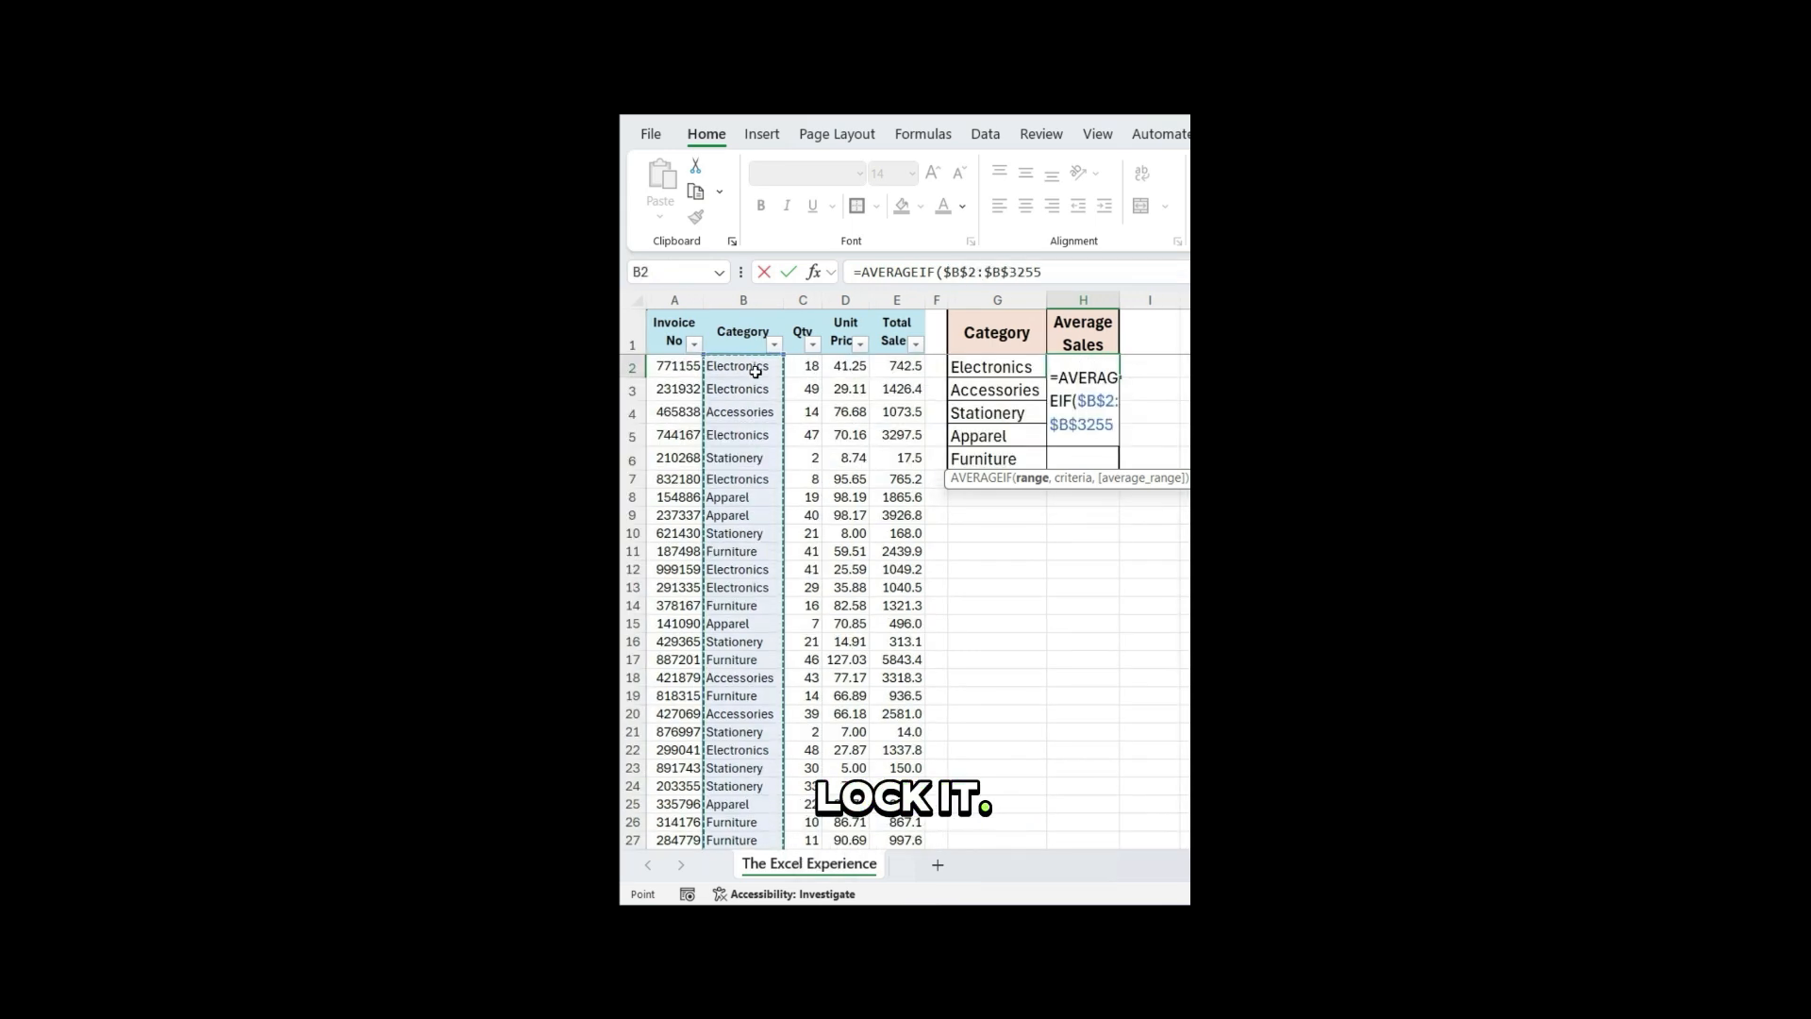
text(,)
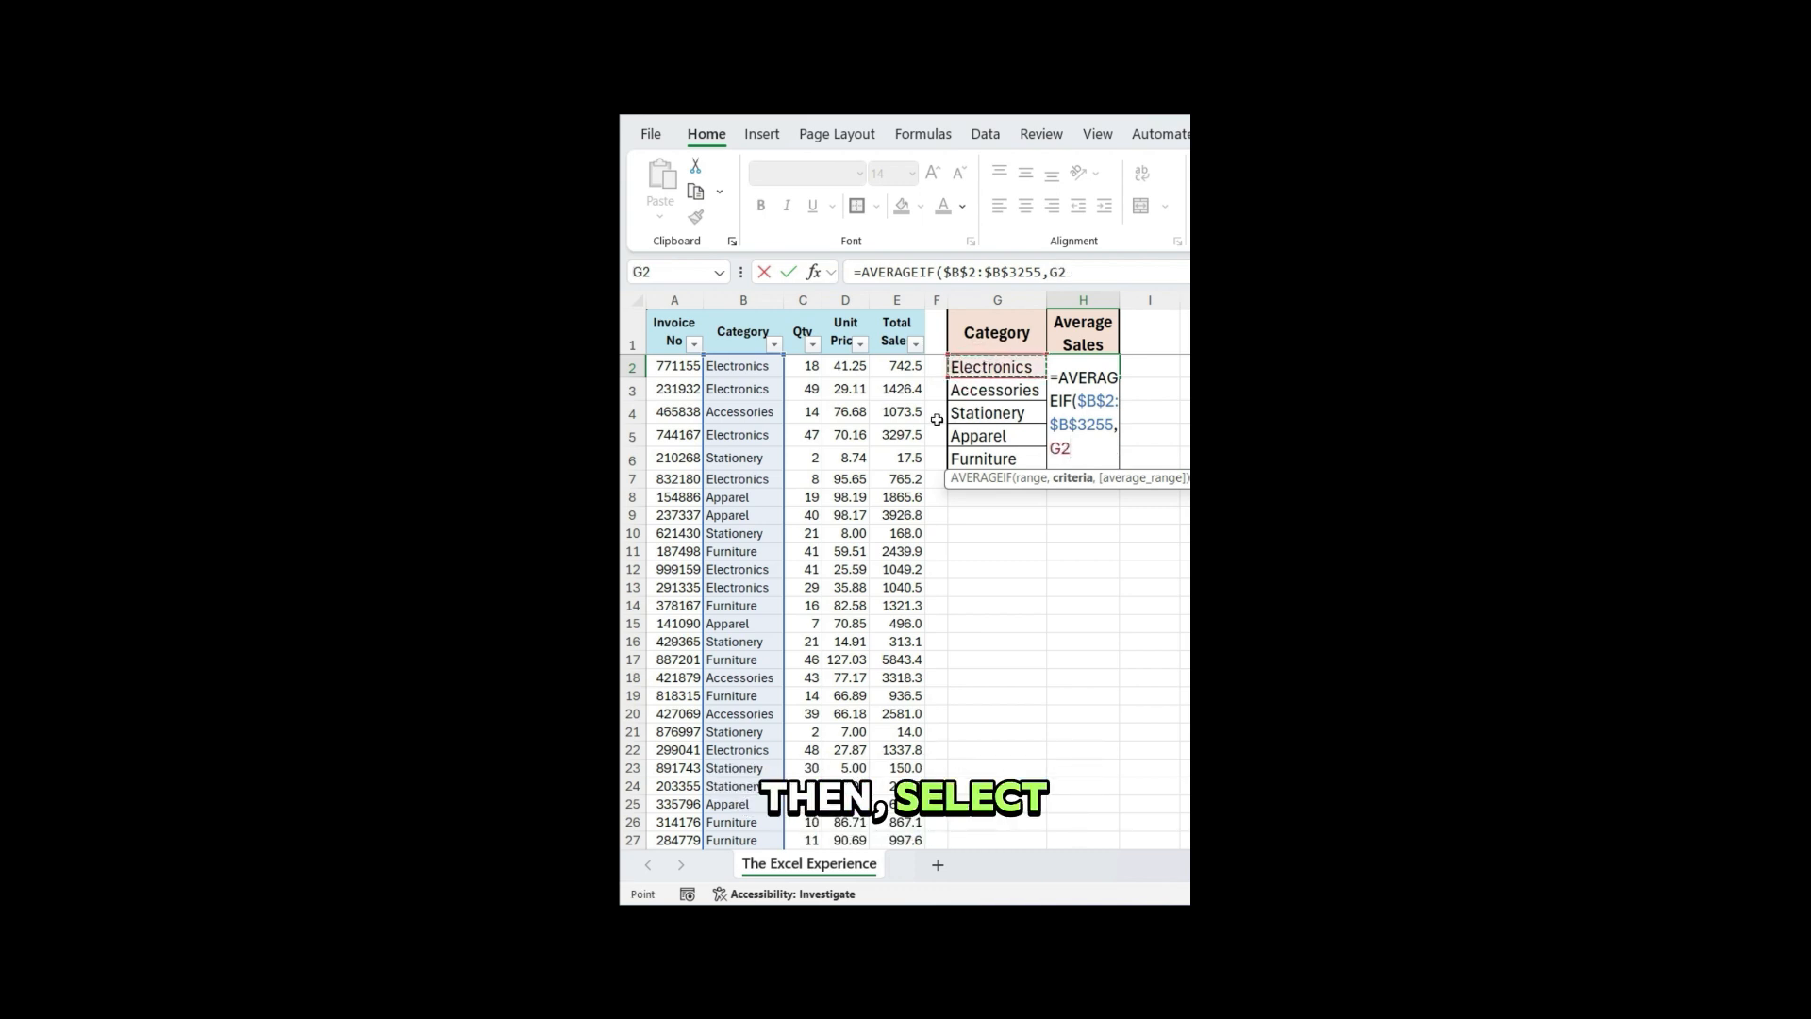
click(908, 367)
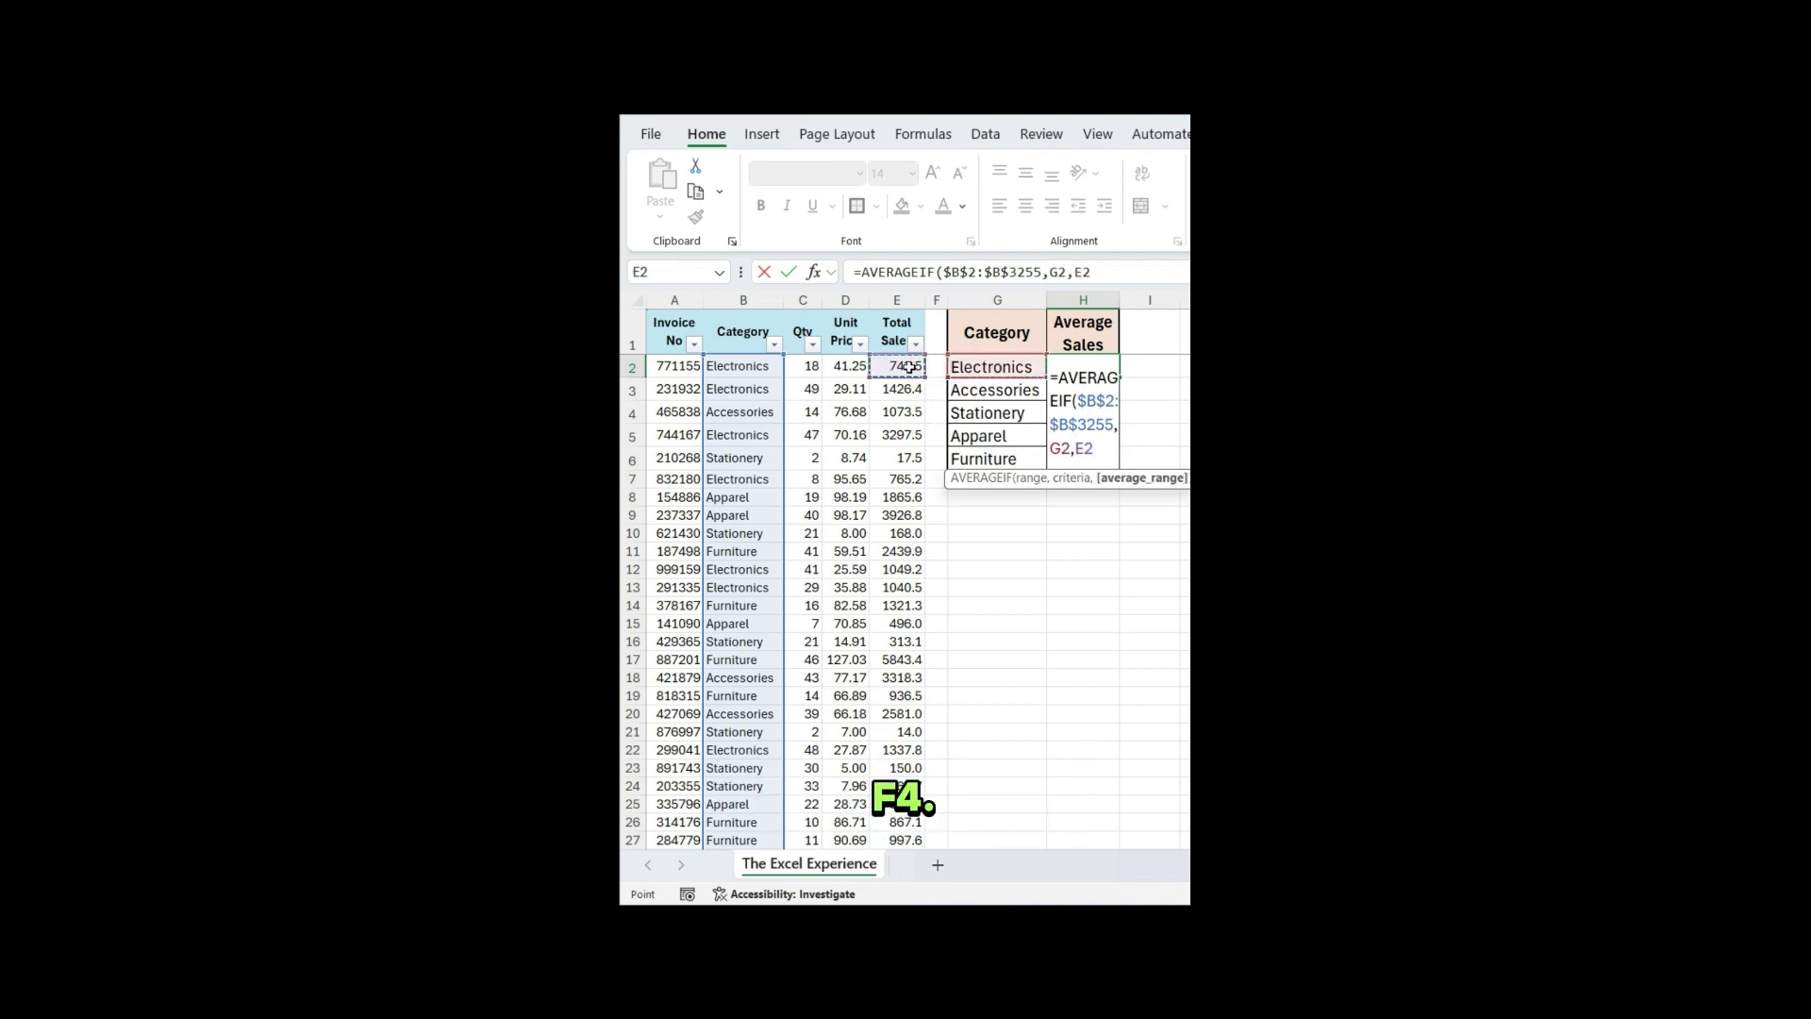
key(ctrl+shift+Down)
key(ctrl+BackSpace)
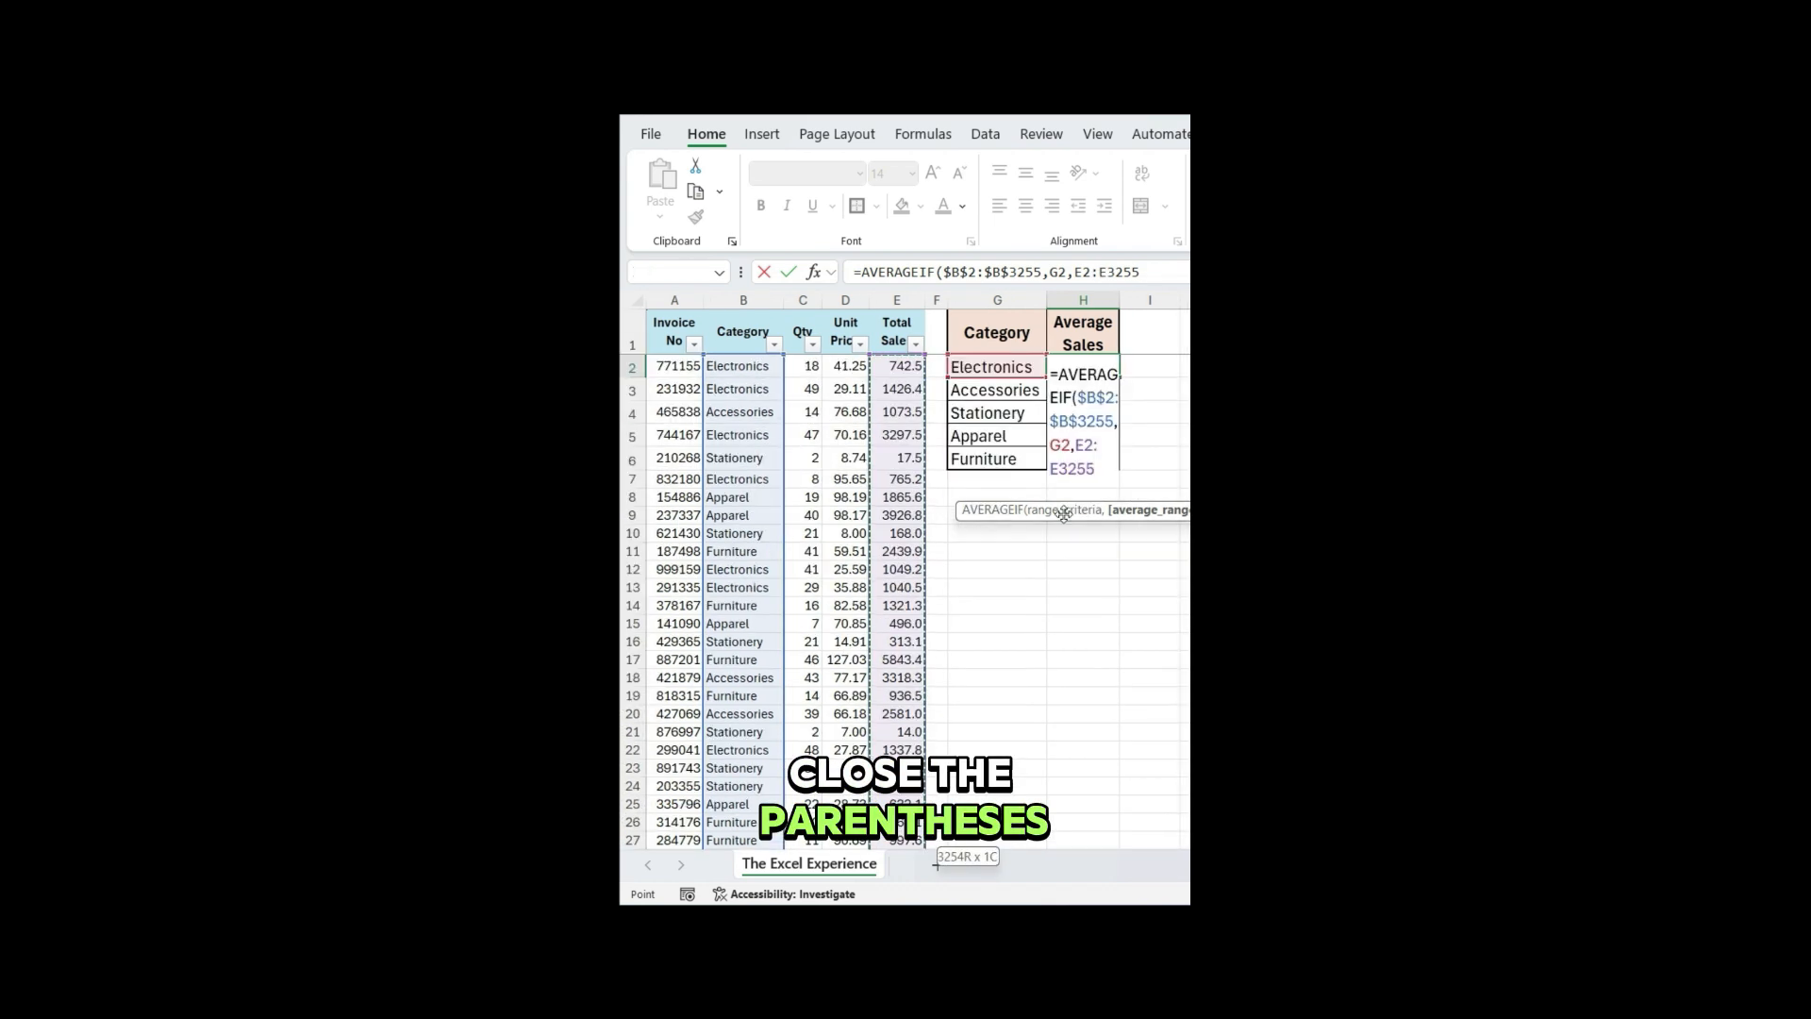
key(Return)
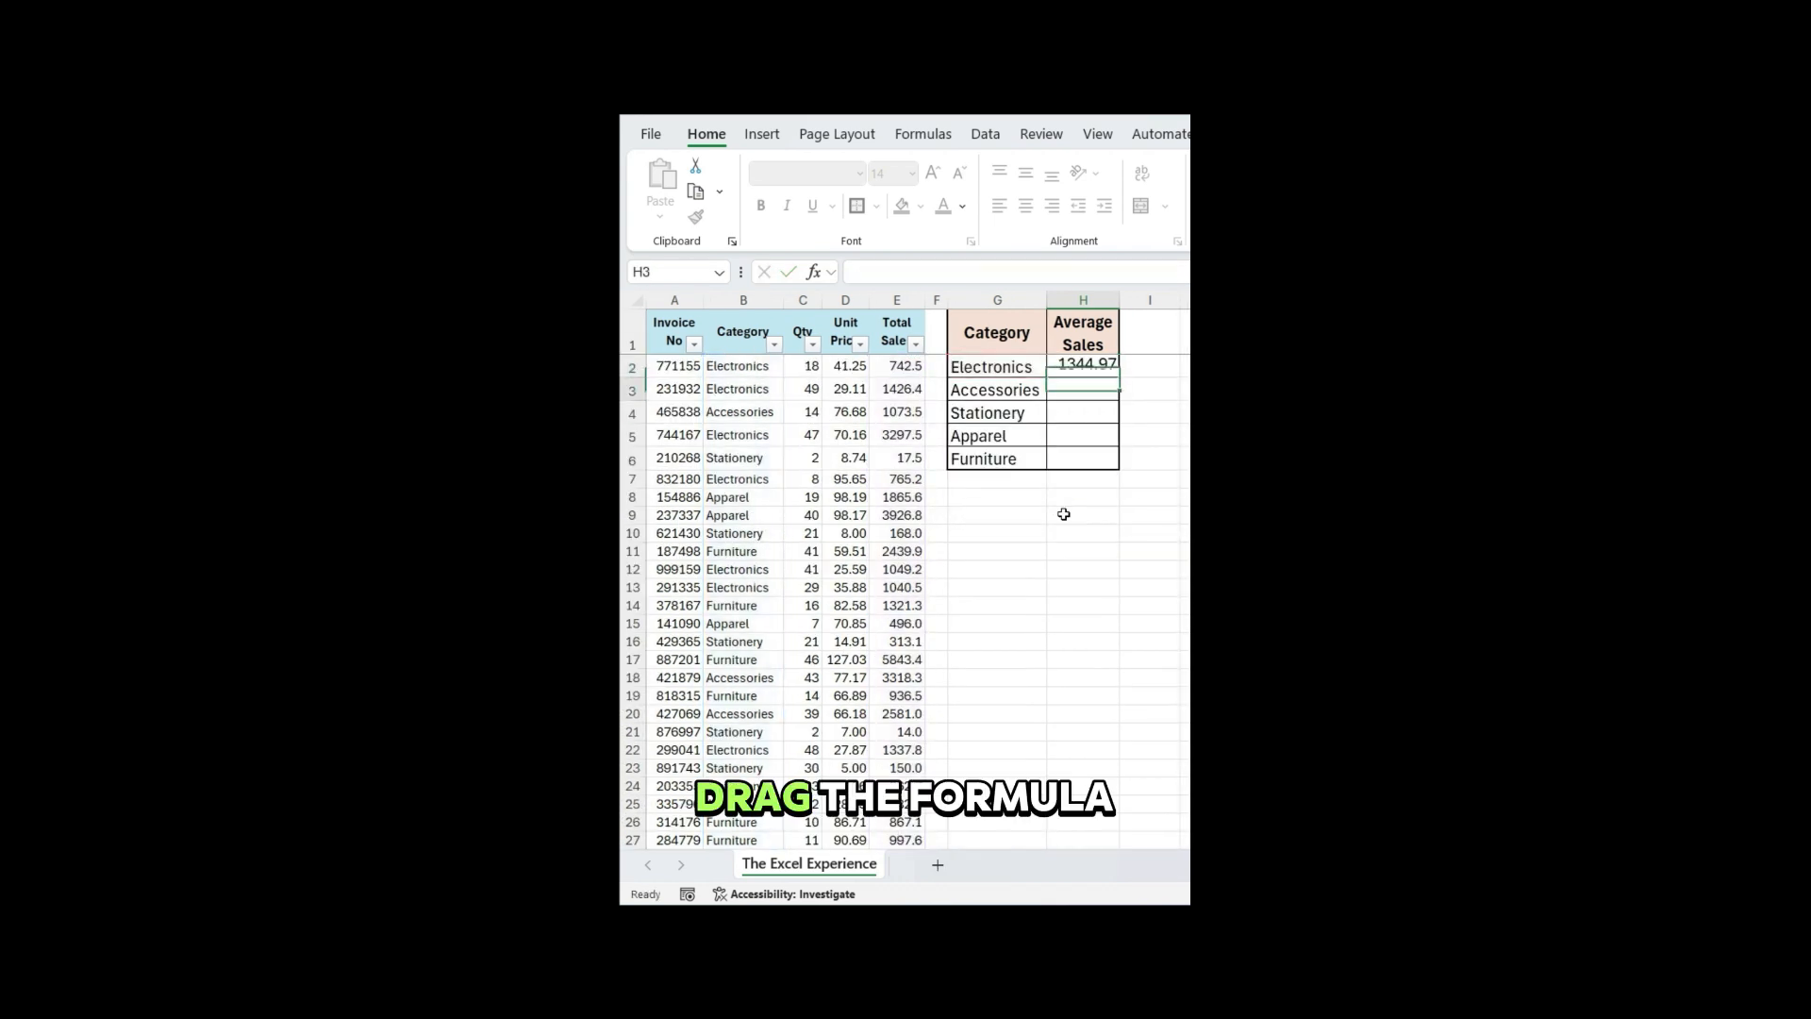
Fill the average sales formula from H2 down through H6 for the remaining categories.
click(1104, 365)
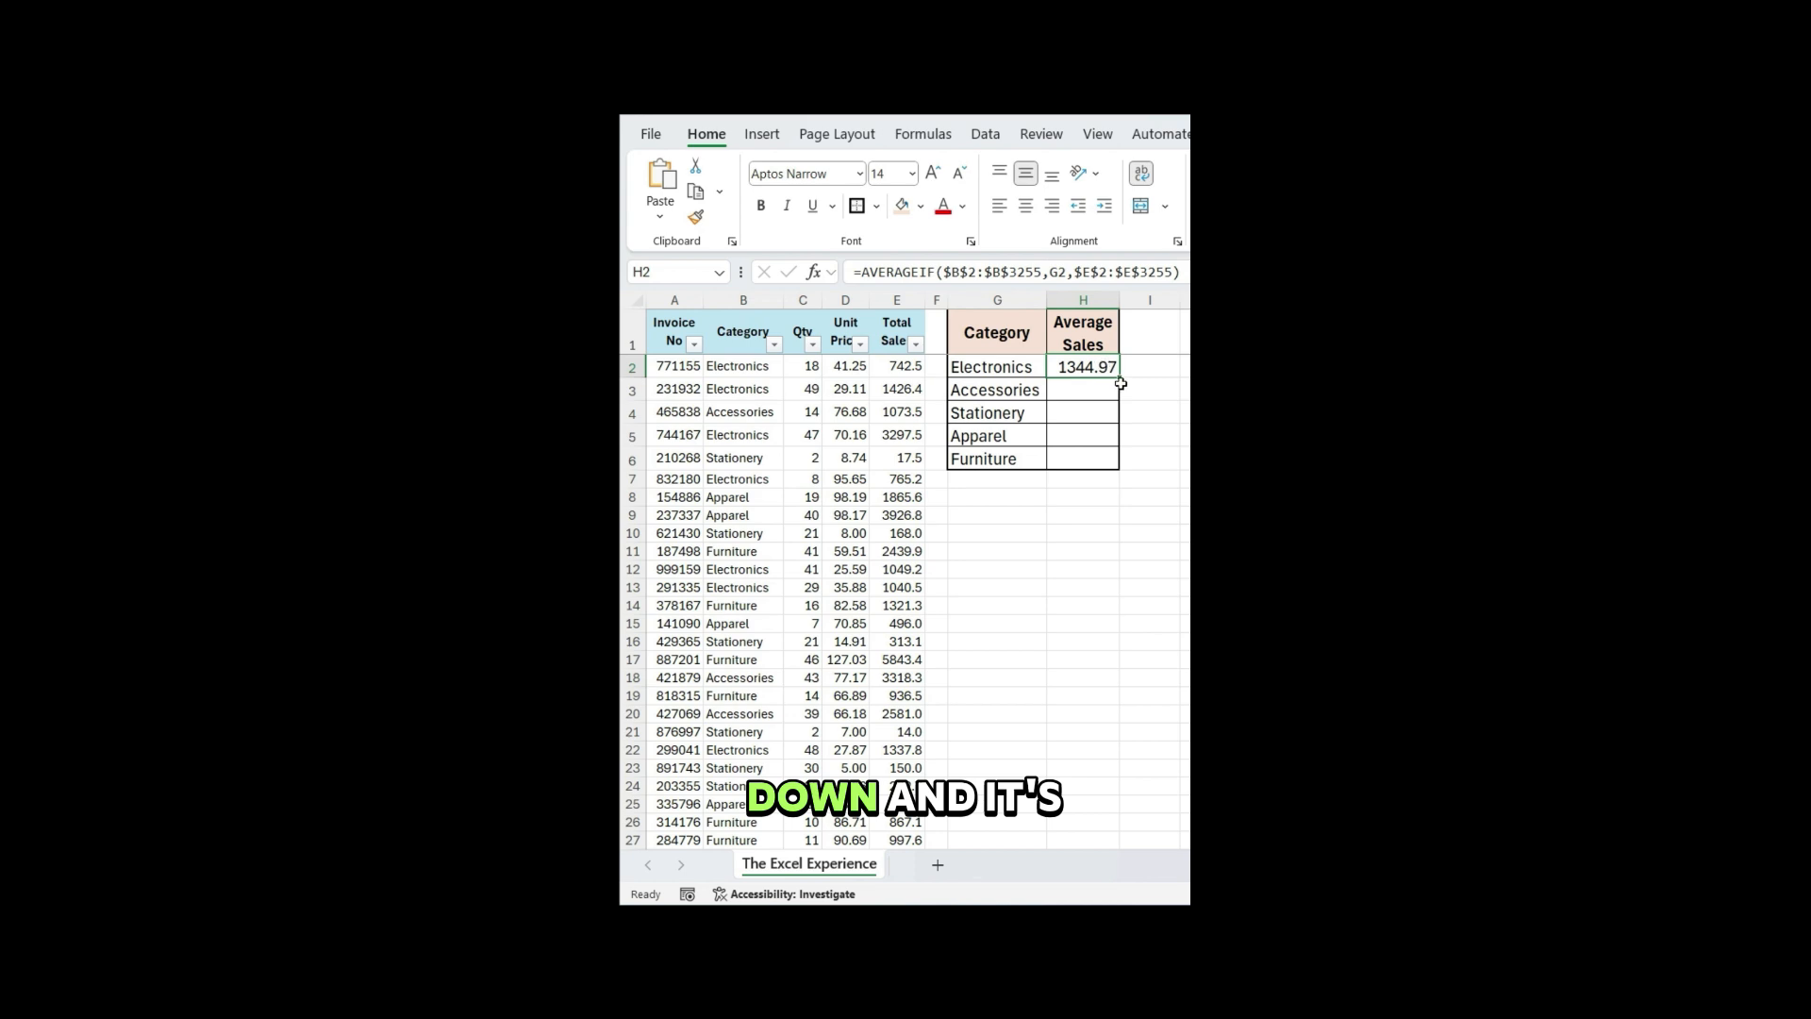
double_click(1121, 378)
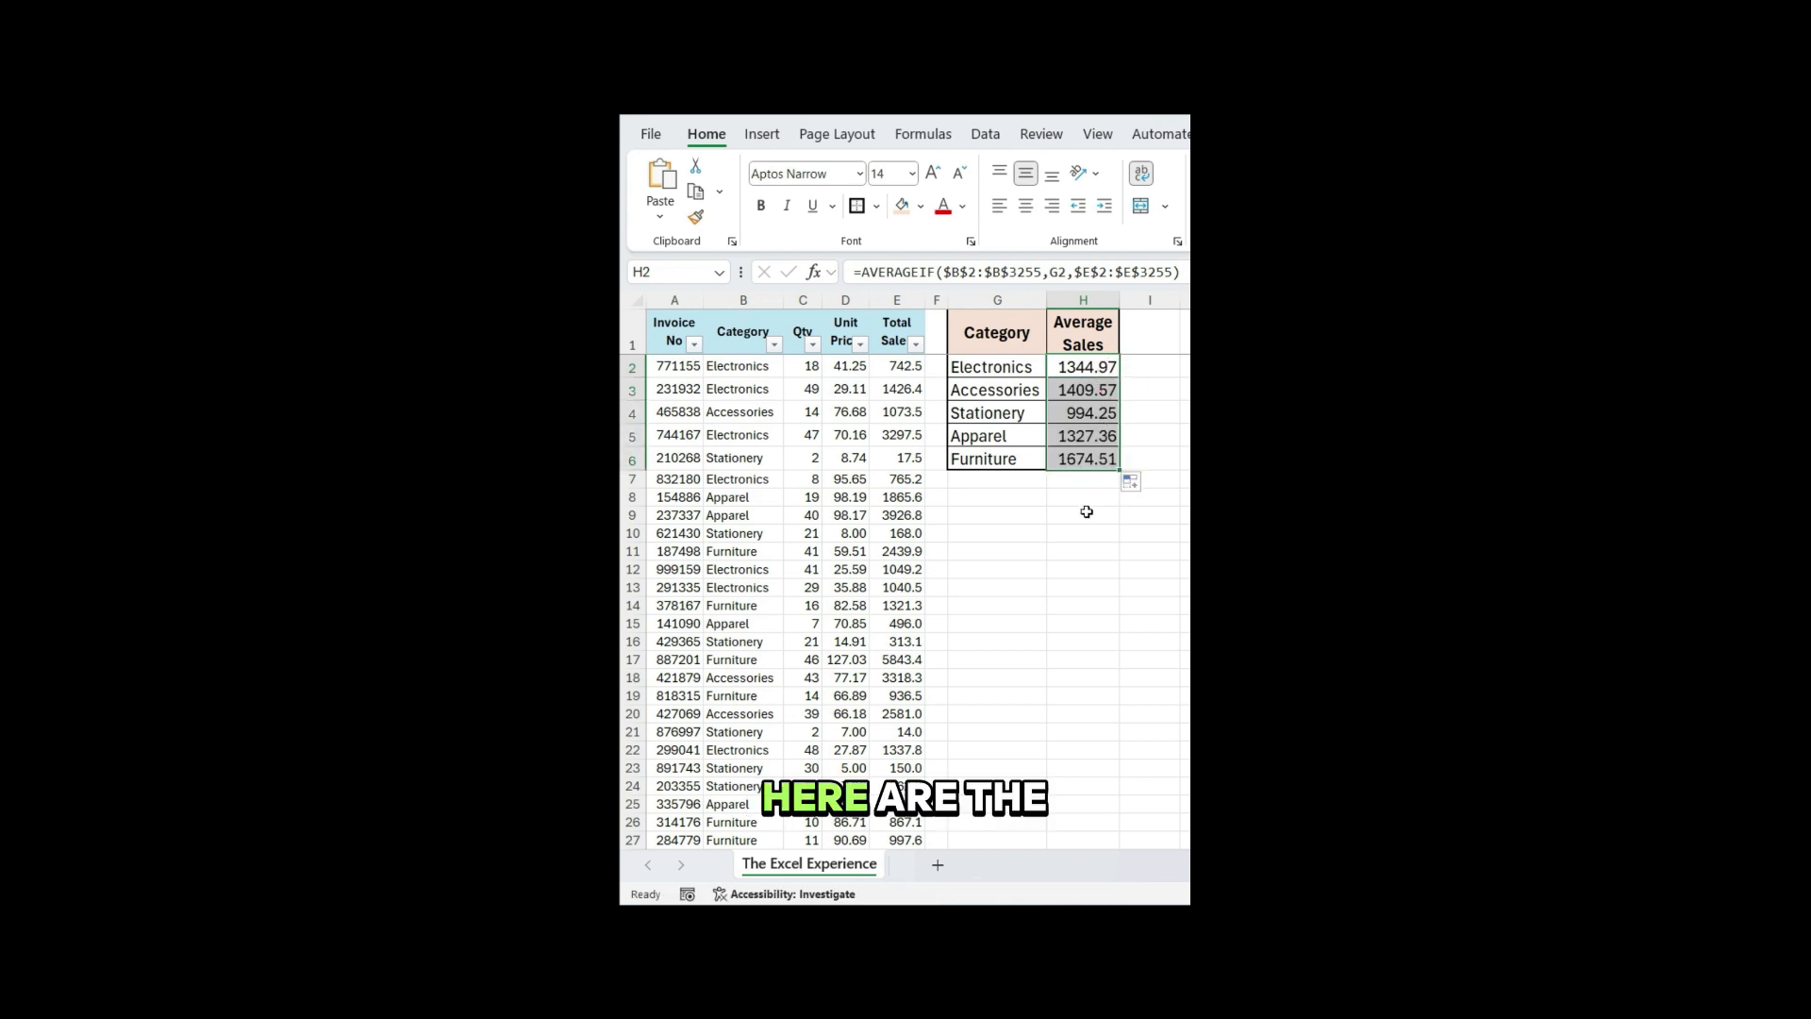
click(1087, 511)
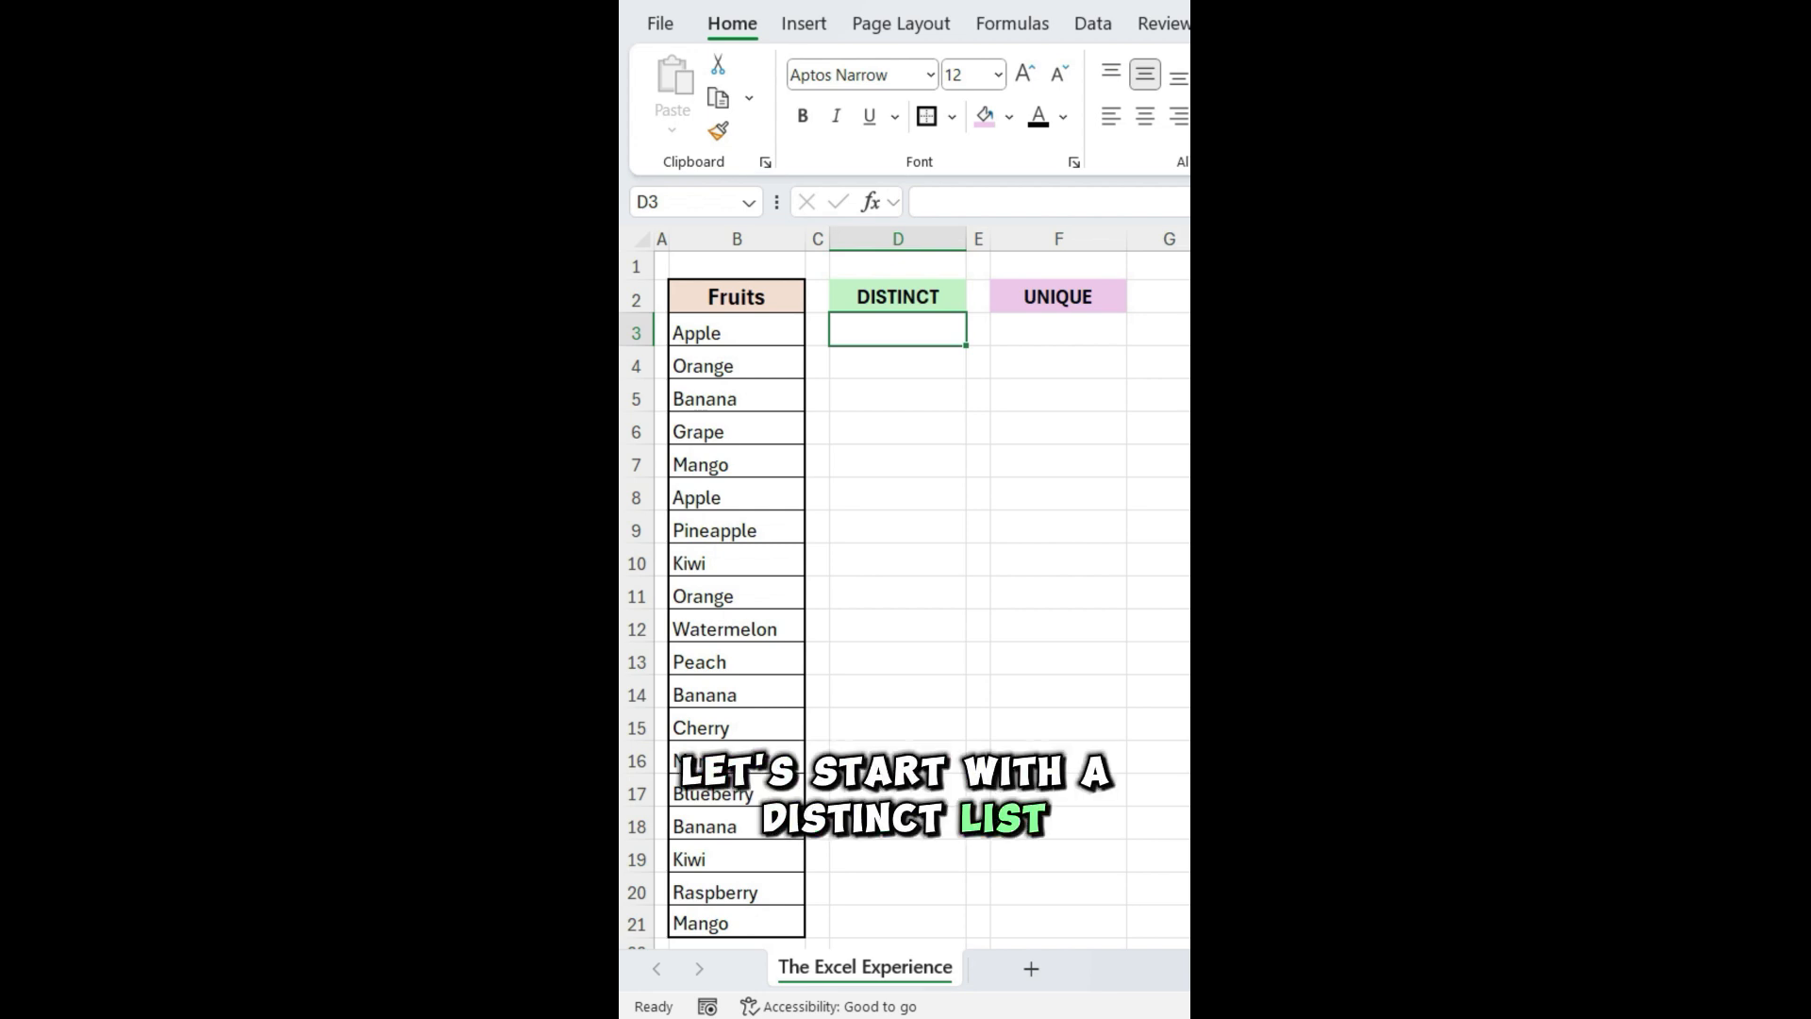
Enter =UNIQUE(B3:B21) in D3 to list the distinct fruits.
text(=)
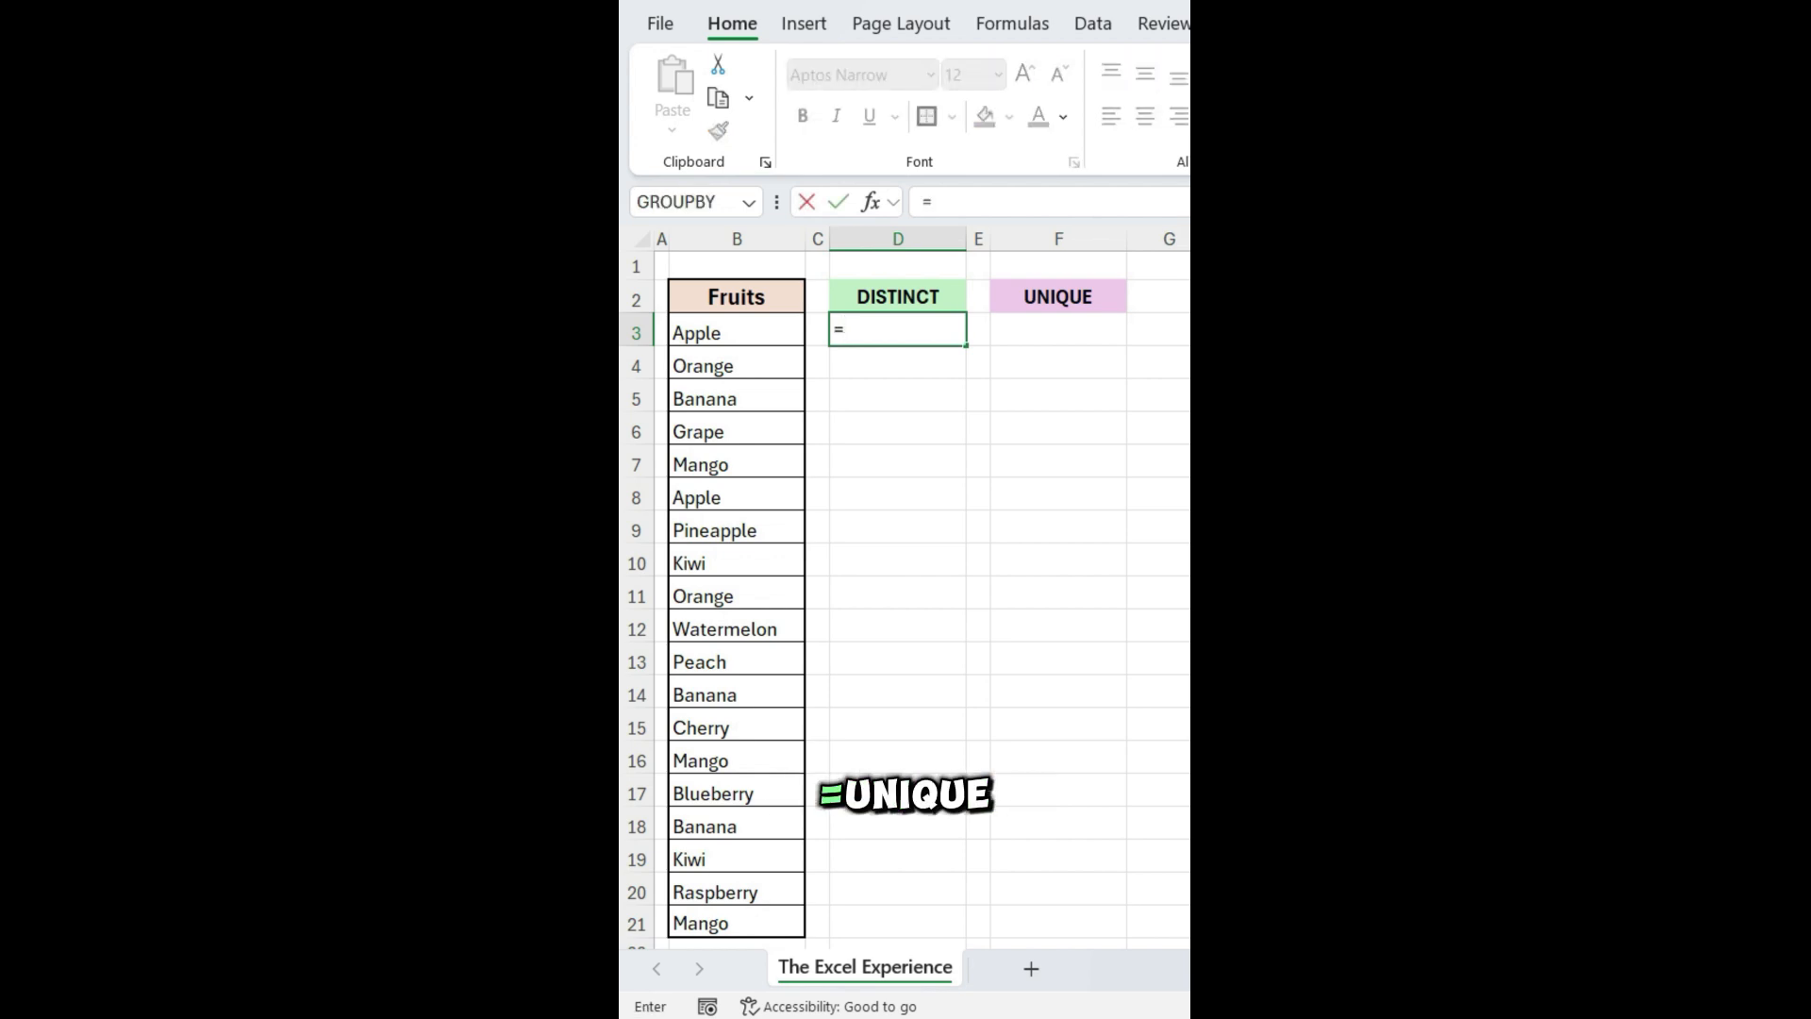
text(UNIQUE()
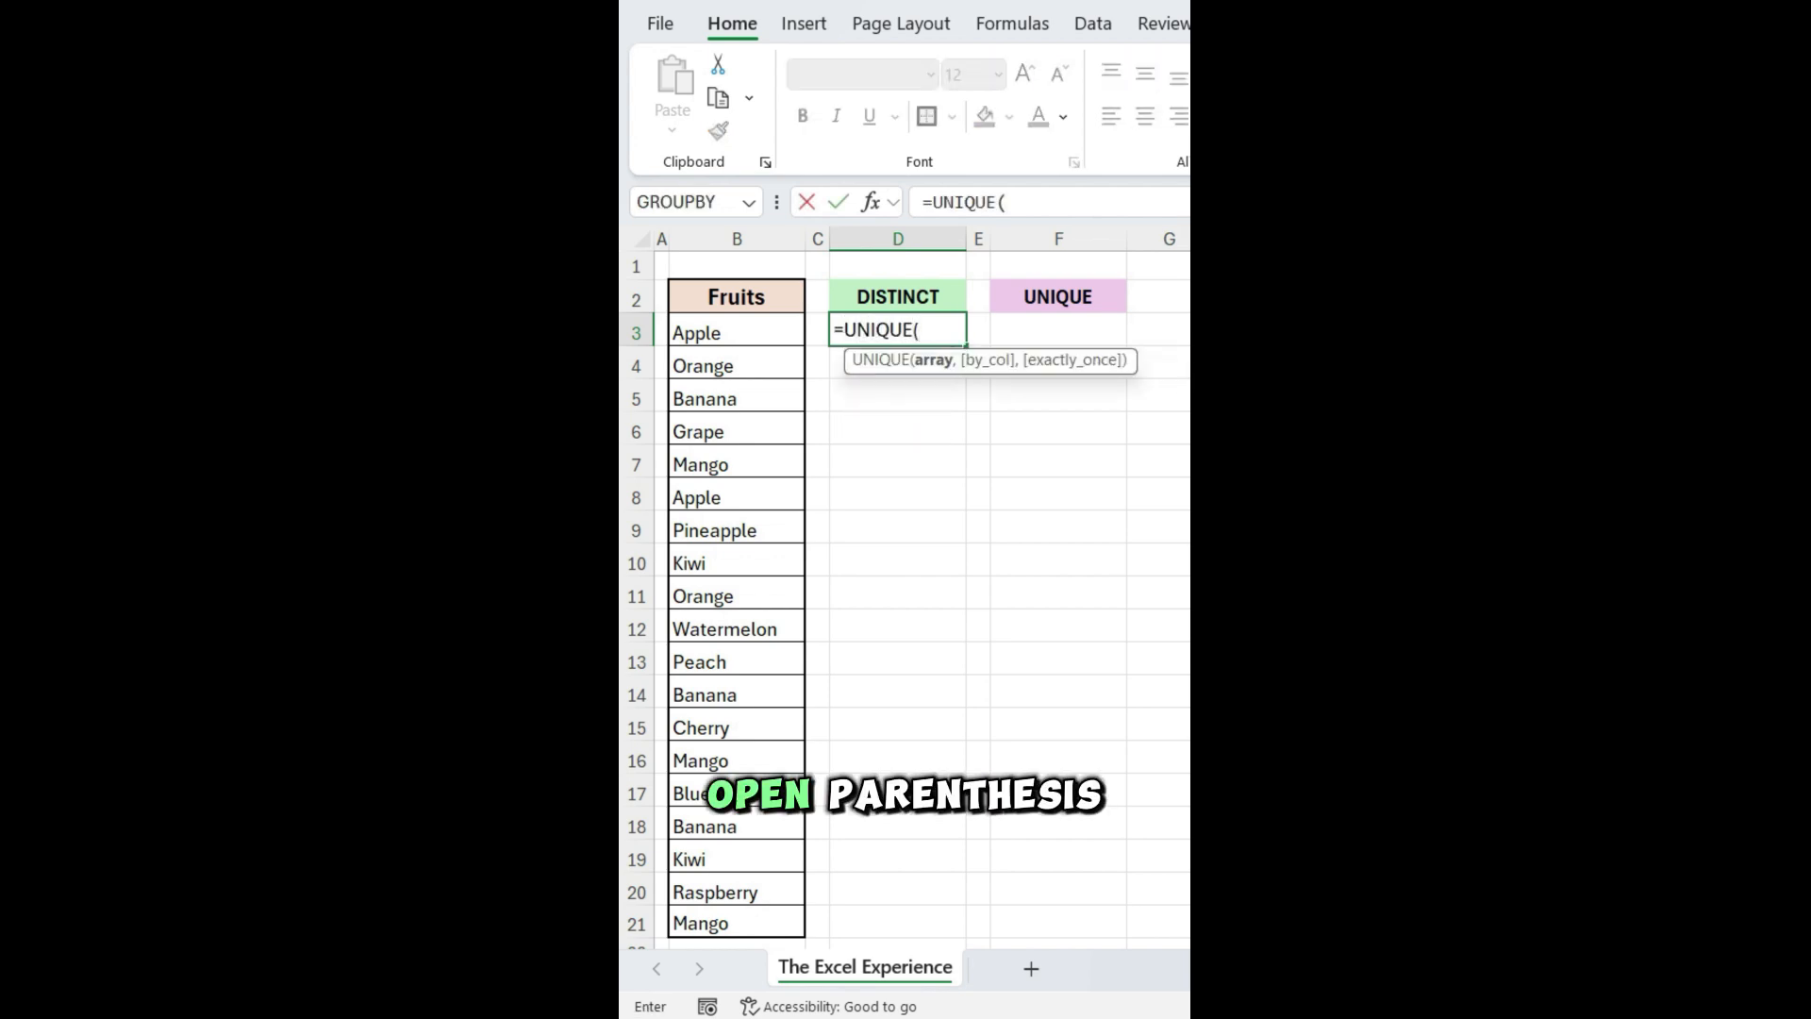
click(697, 333)
key(ctrl+shift+Down)
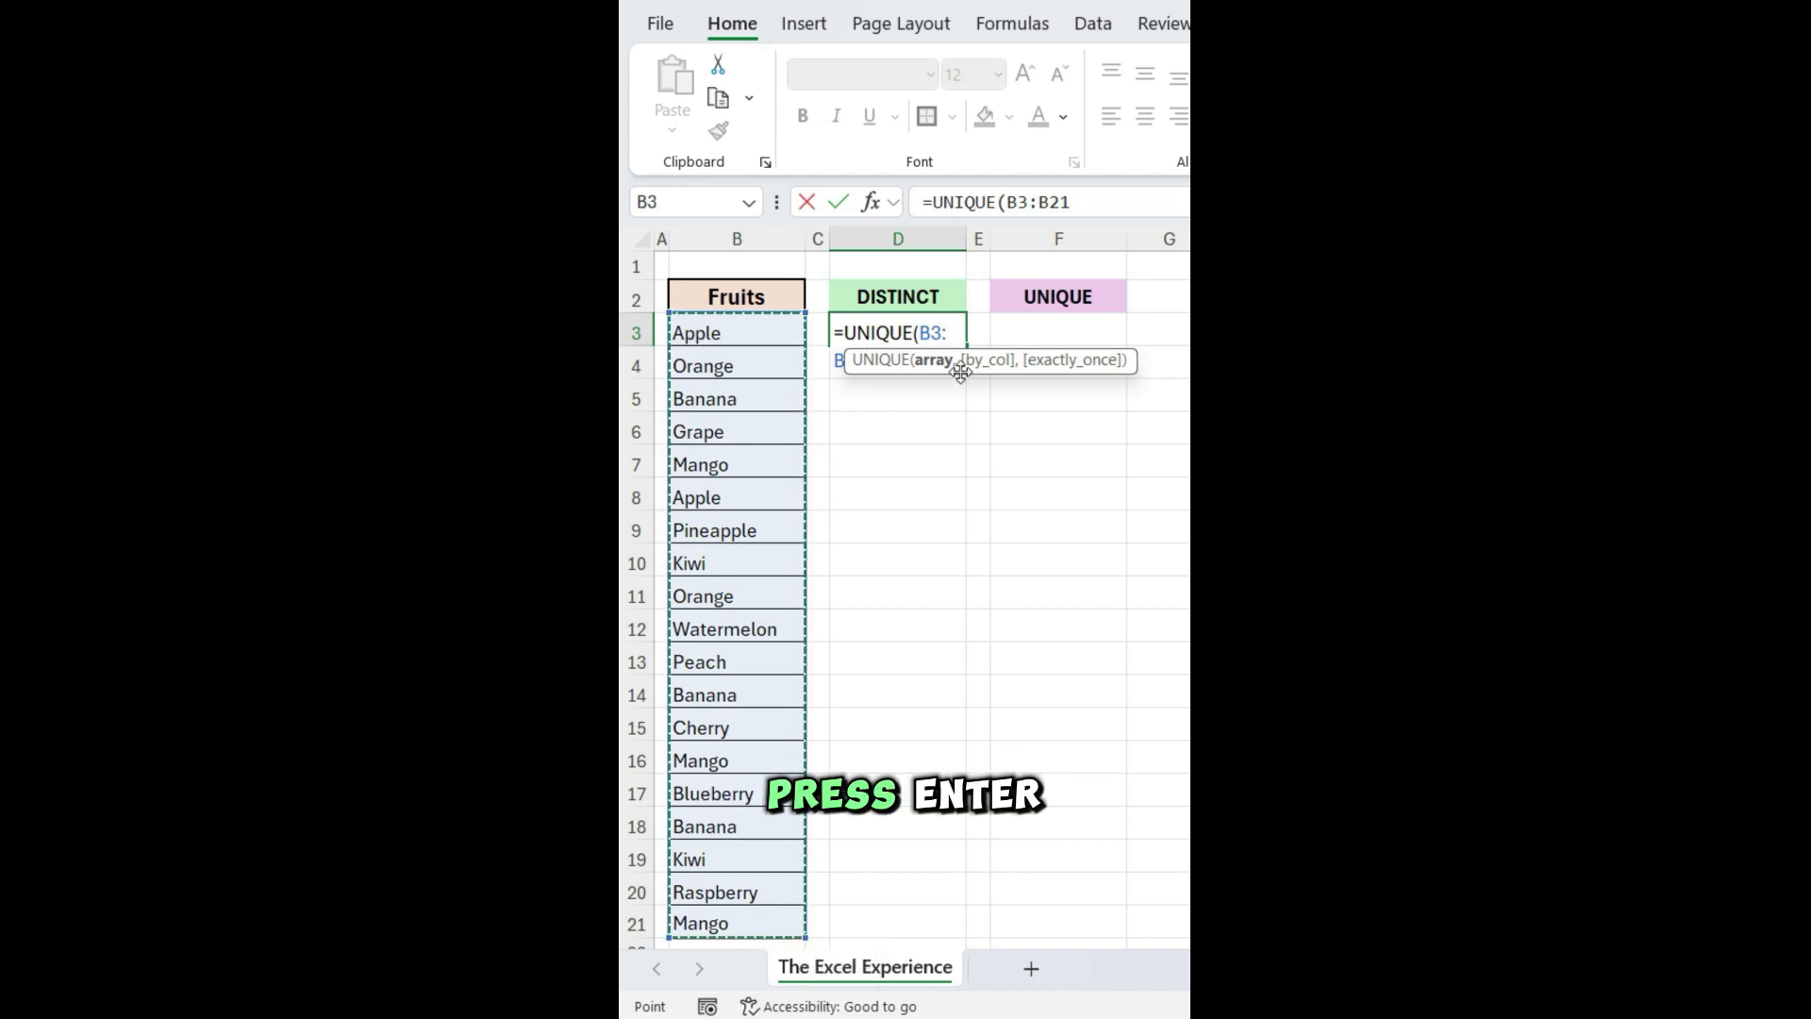
drag(950, 359, 952, 462)
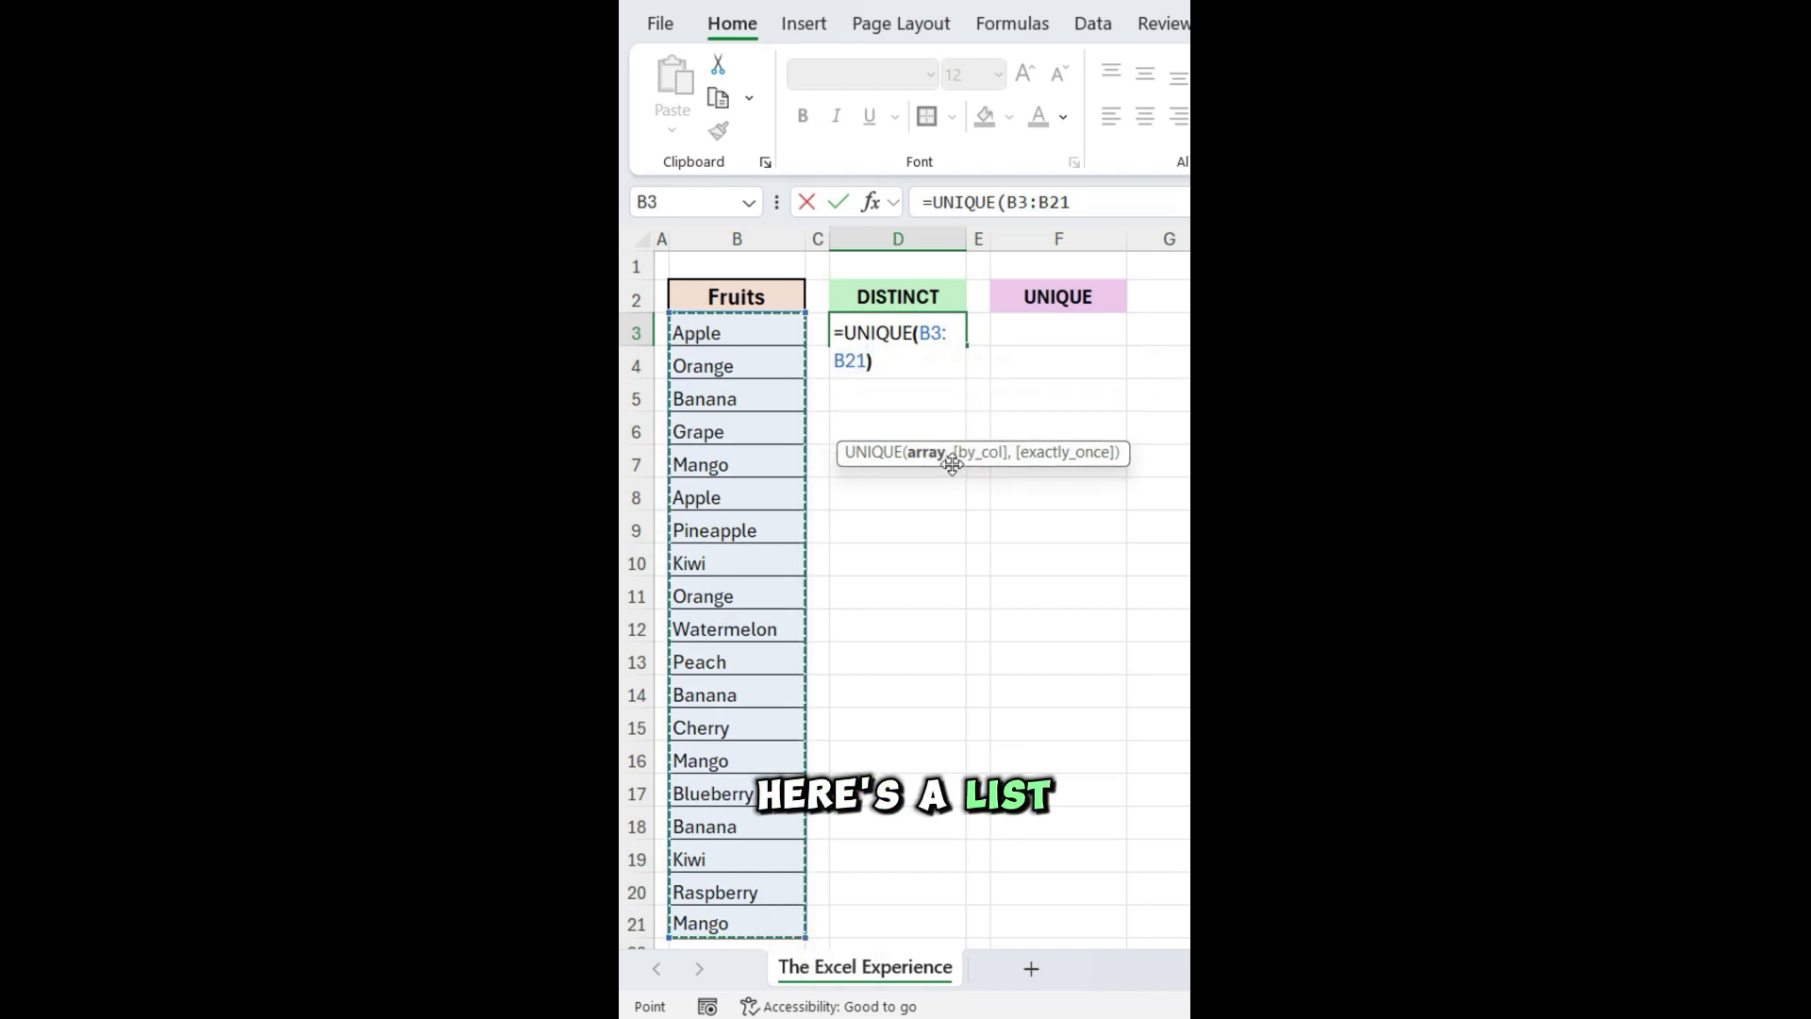
key(Return)
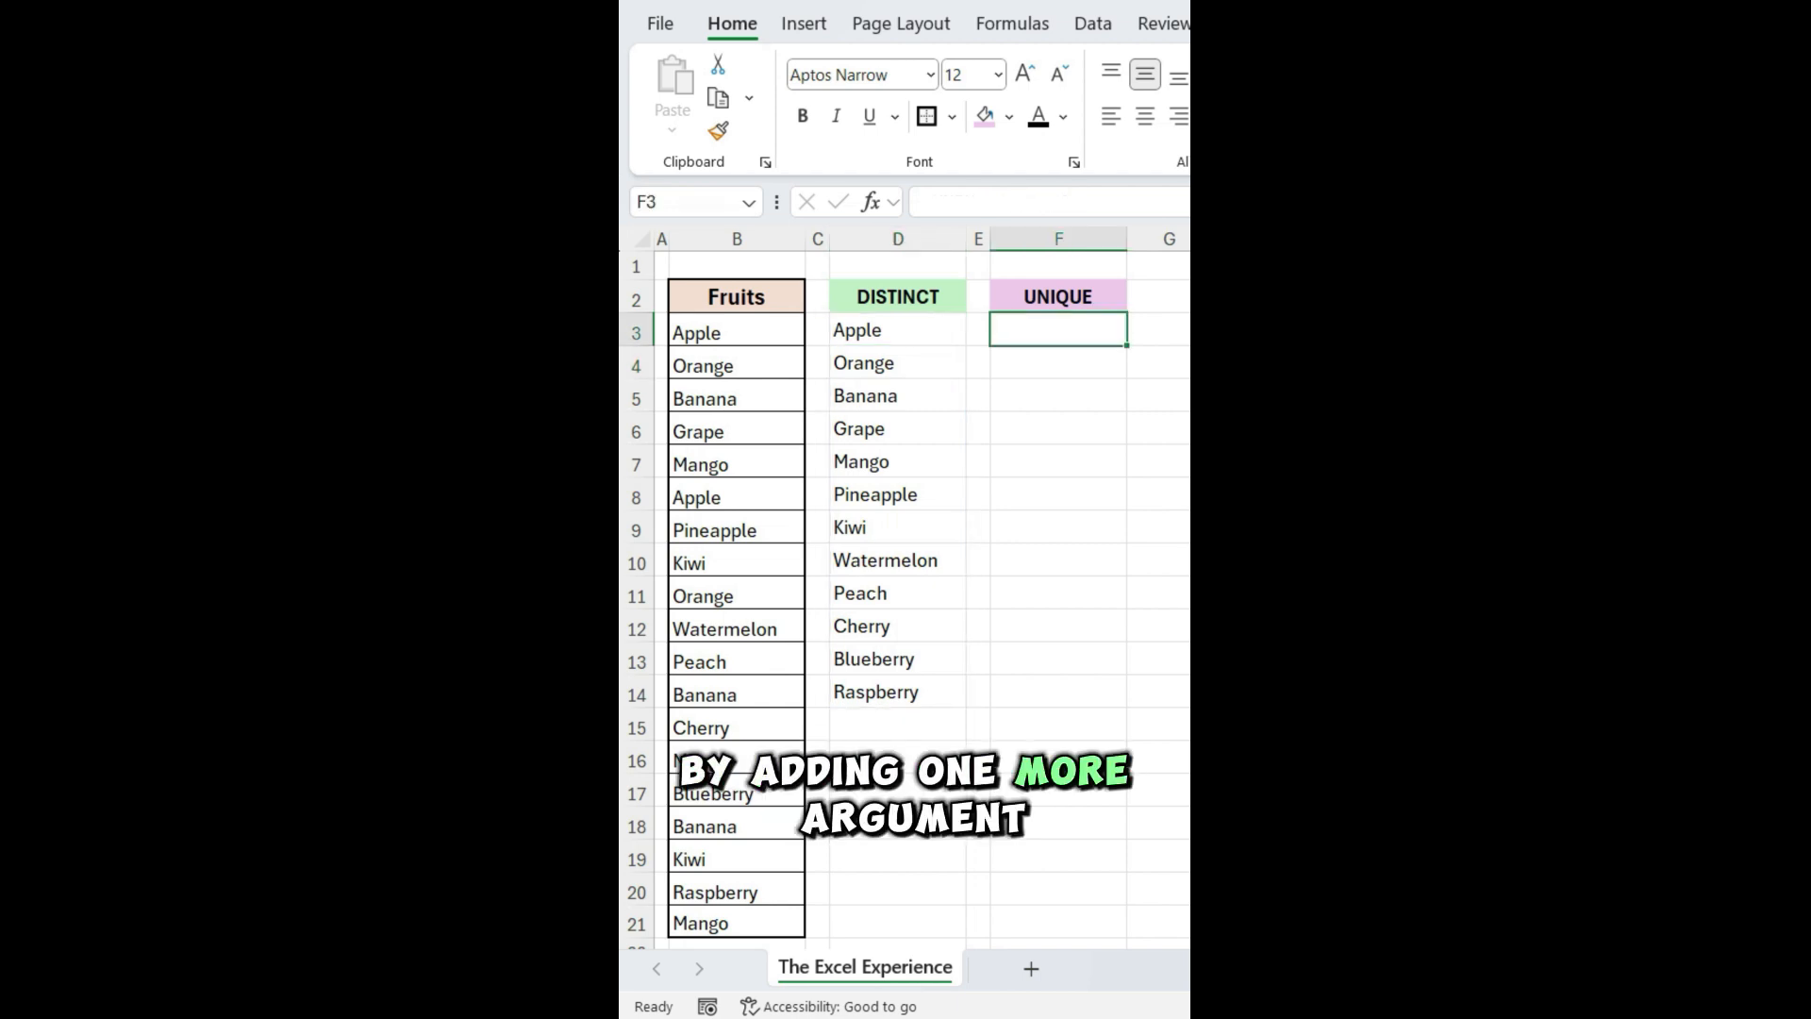
Enter =UNIQUE(B3:B21,,TRUE) in F3 to list only the fruits that occur exactly once.
text(=UNIQUE()
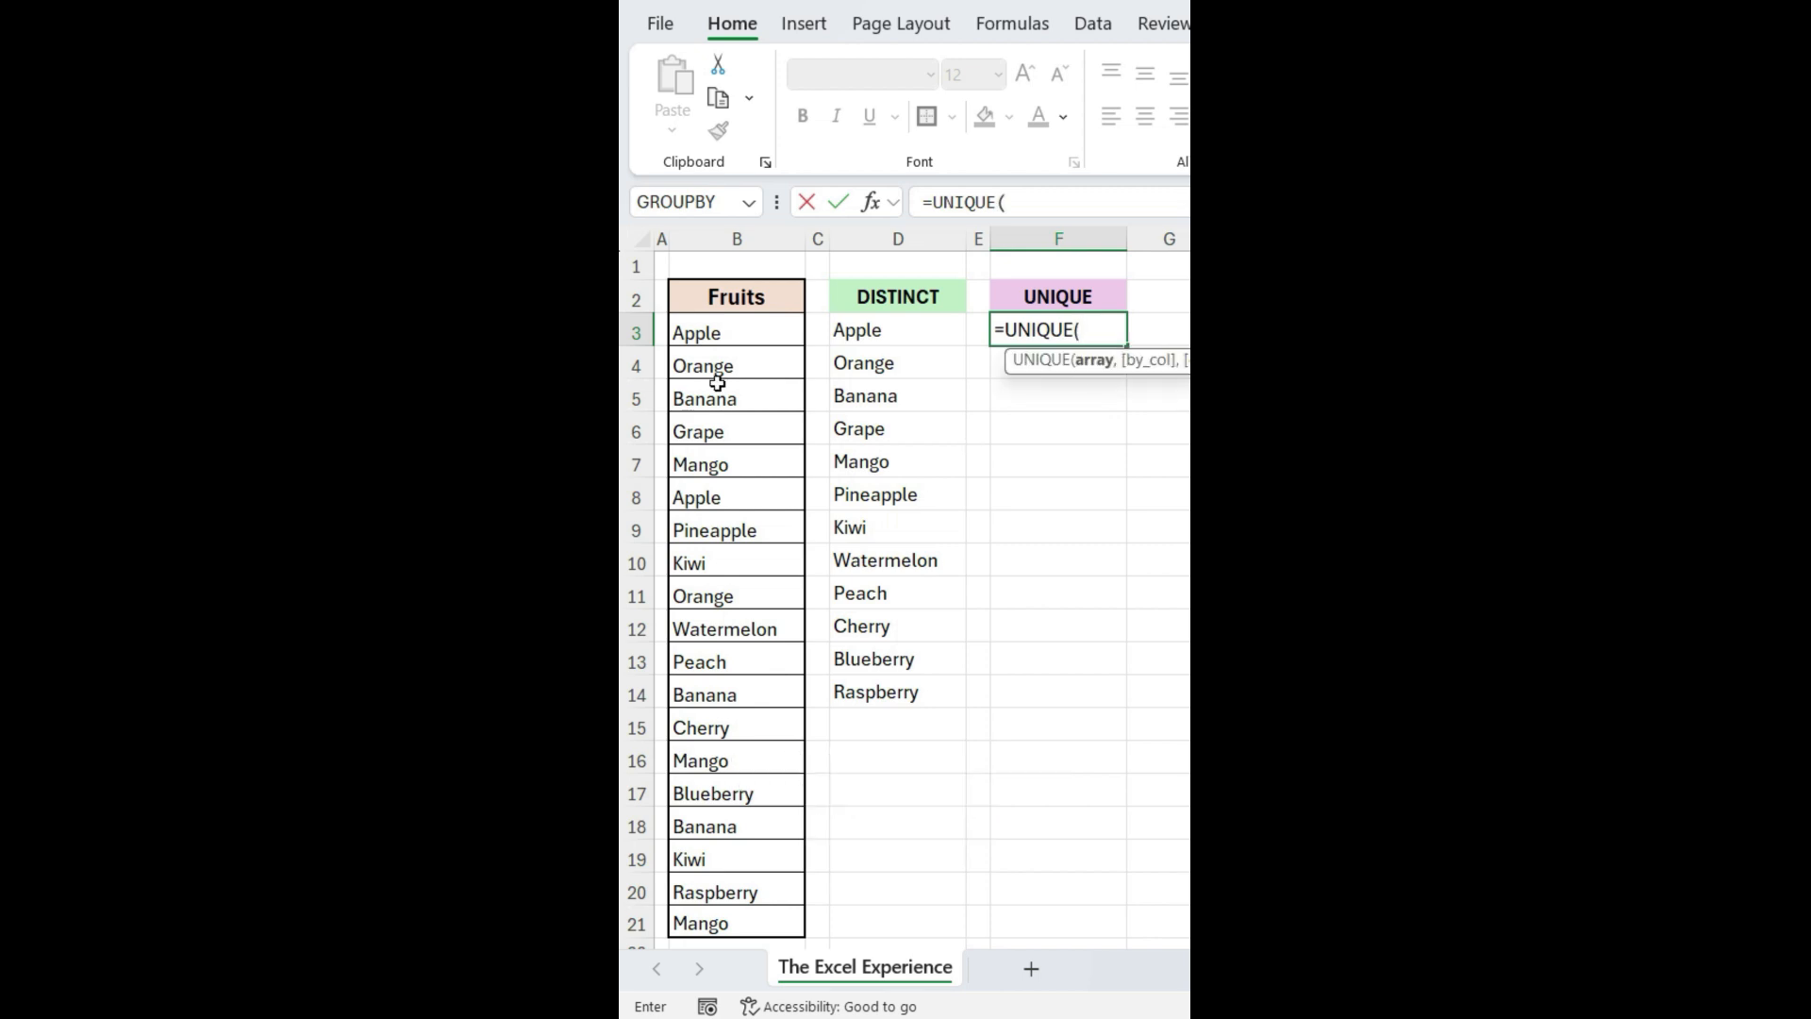
click(716, 333)
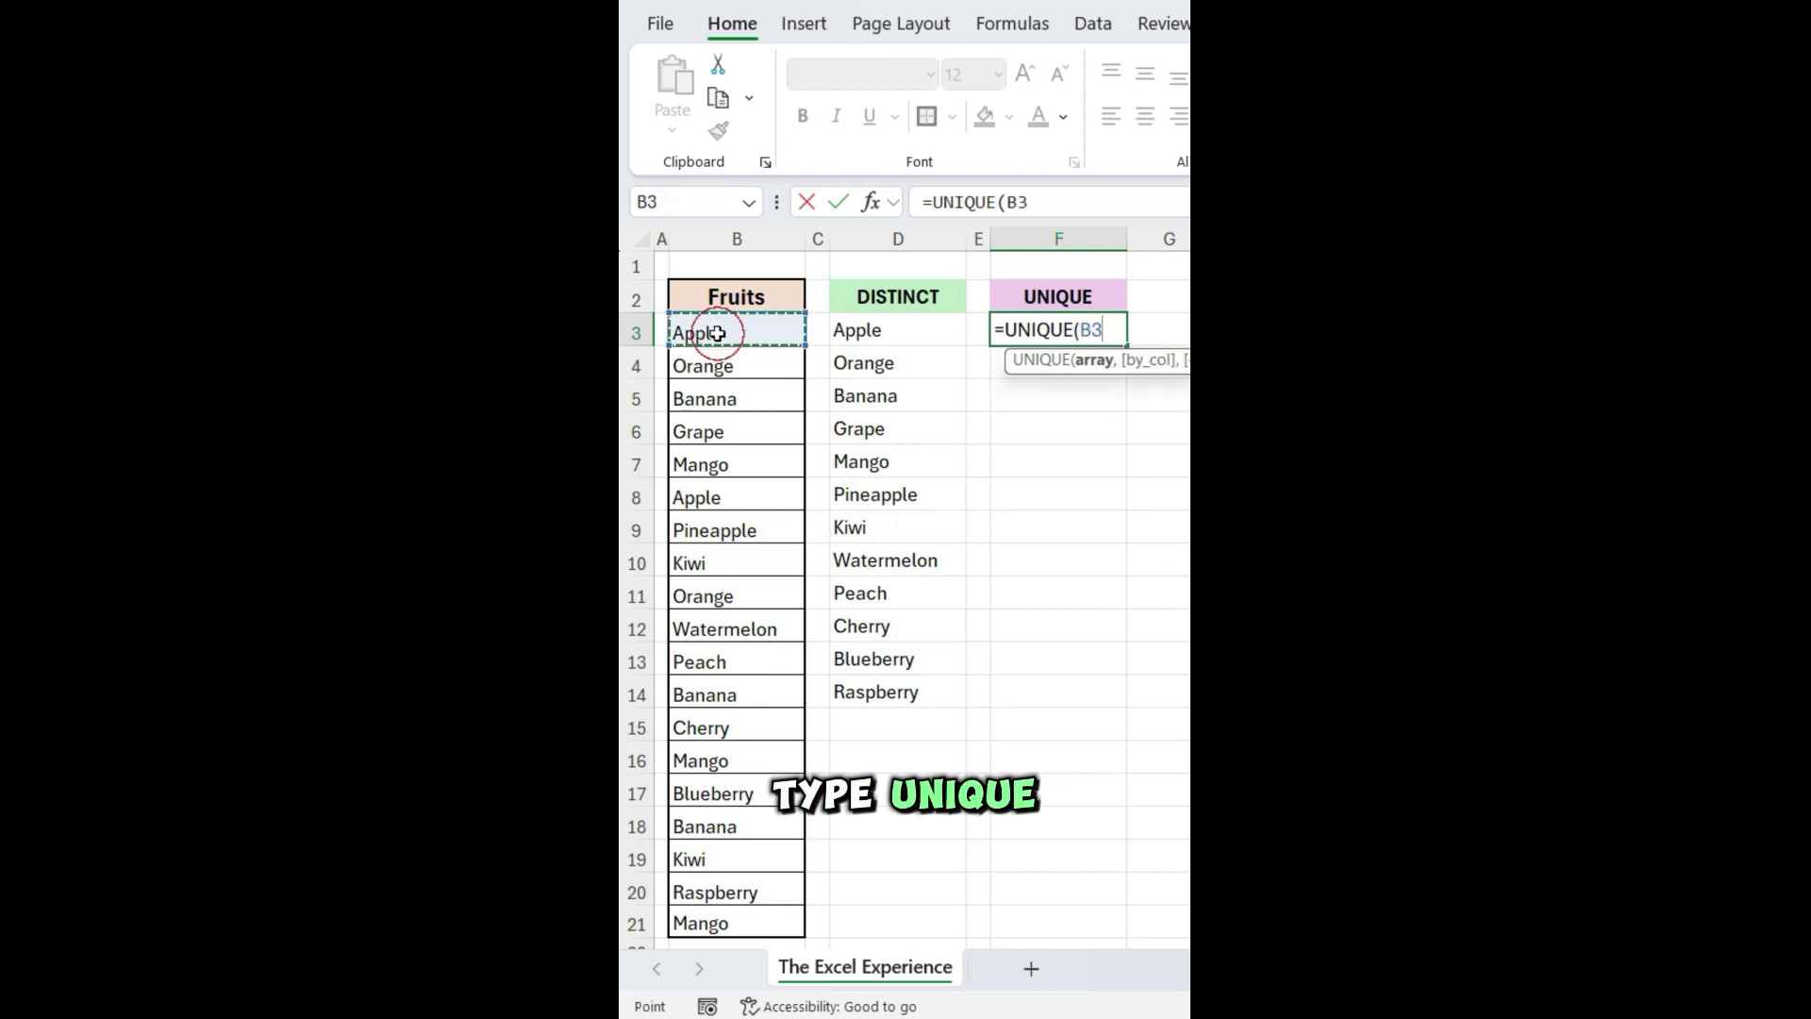
key(ctrl+shift+Down)
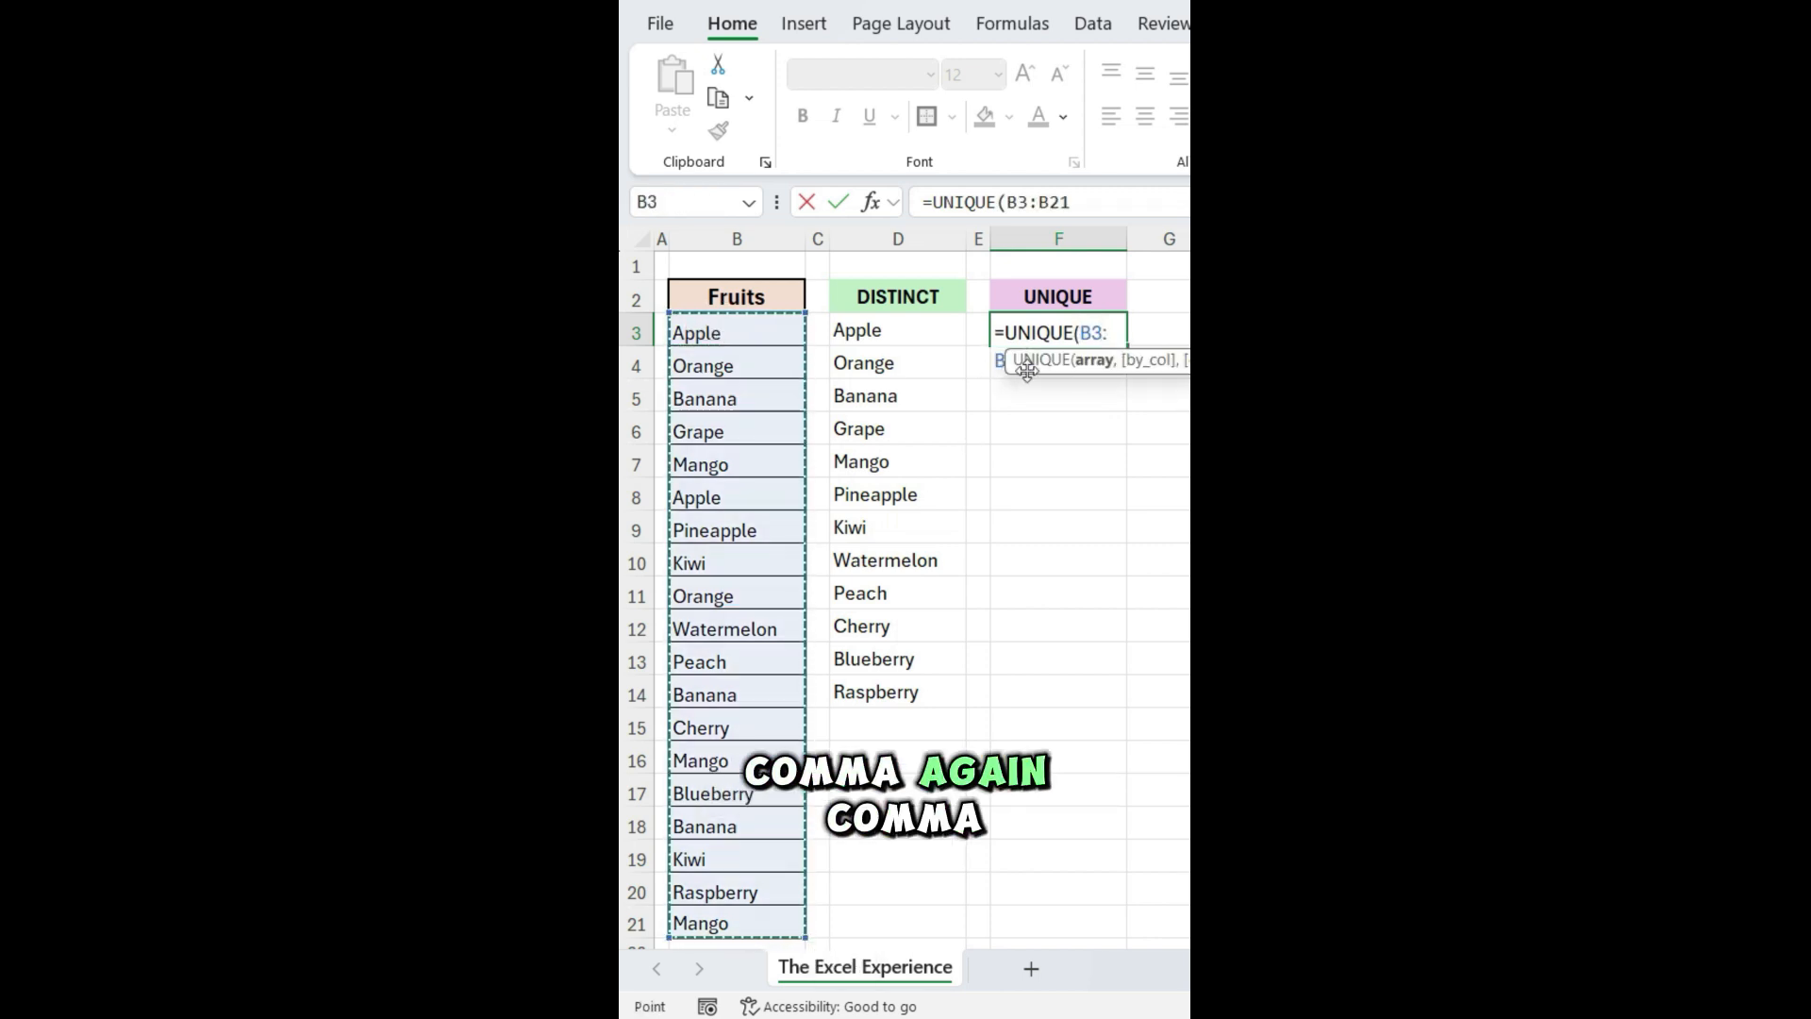
drag(1120, 366, 852, 415)
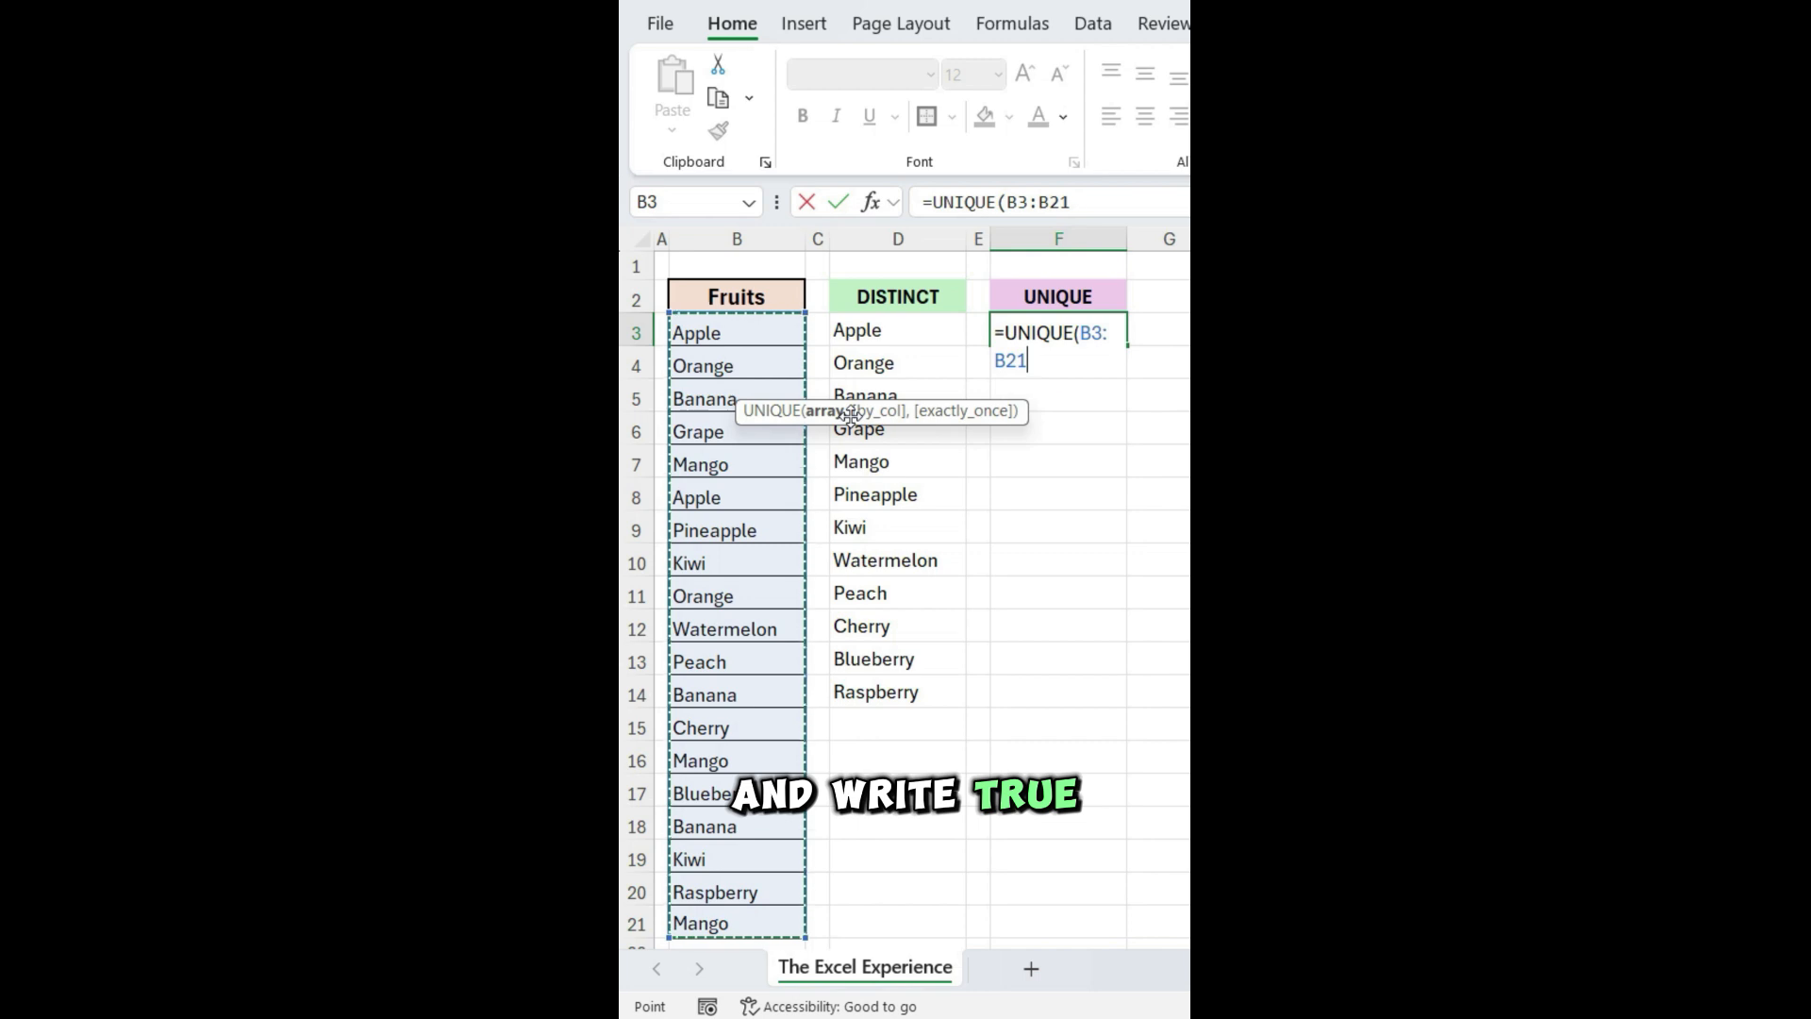
text(,,TRUE)
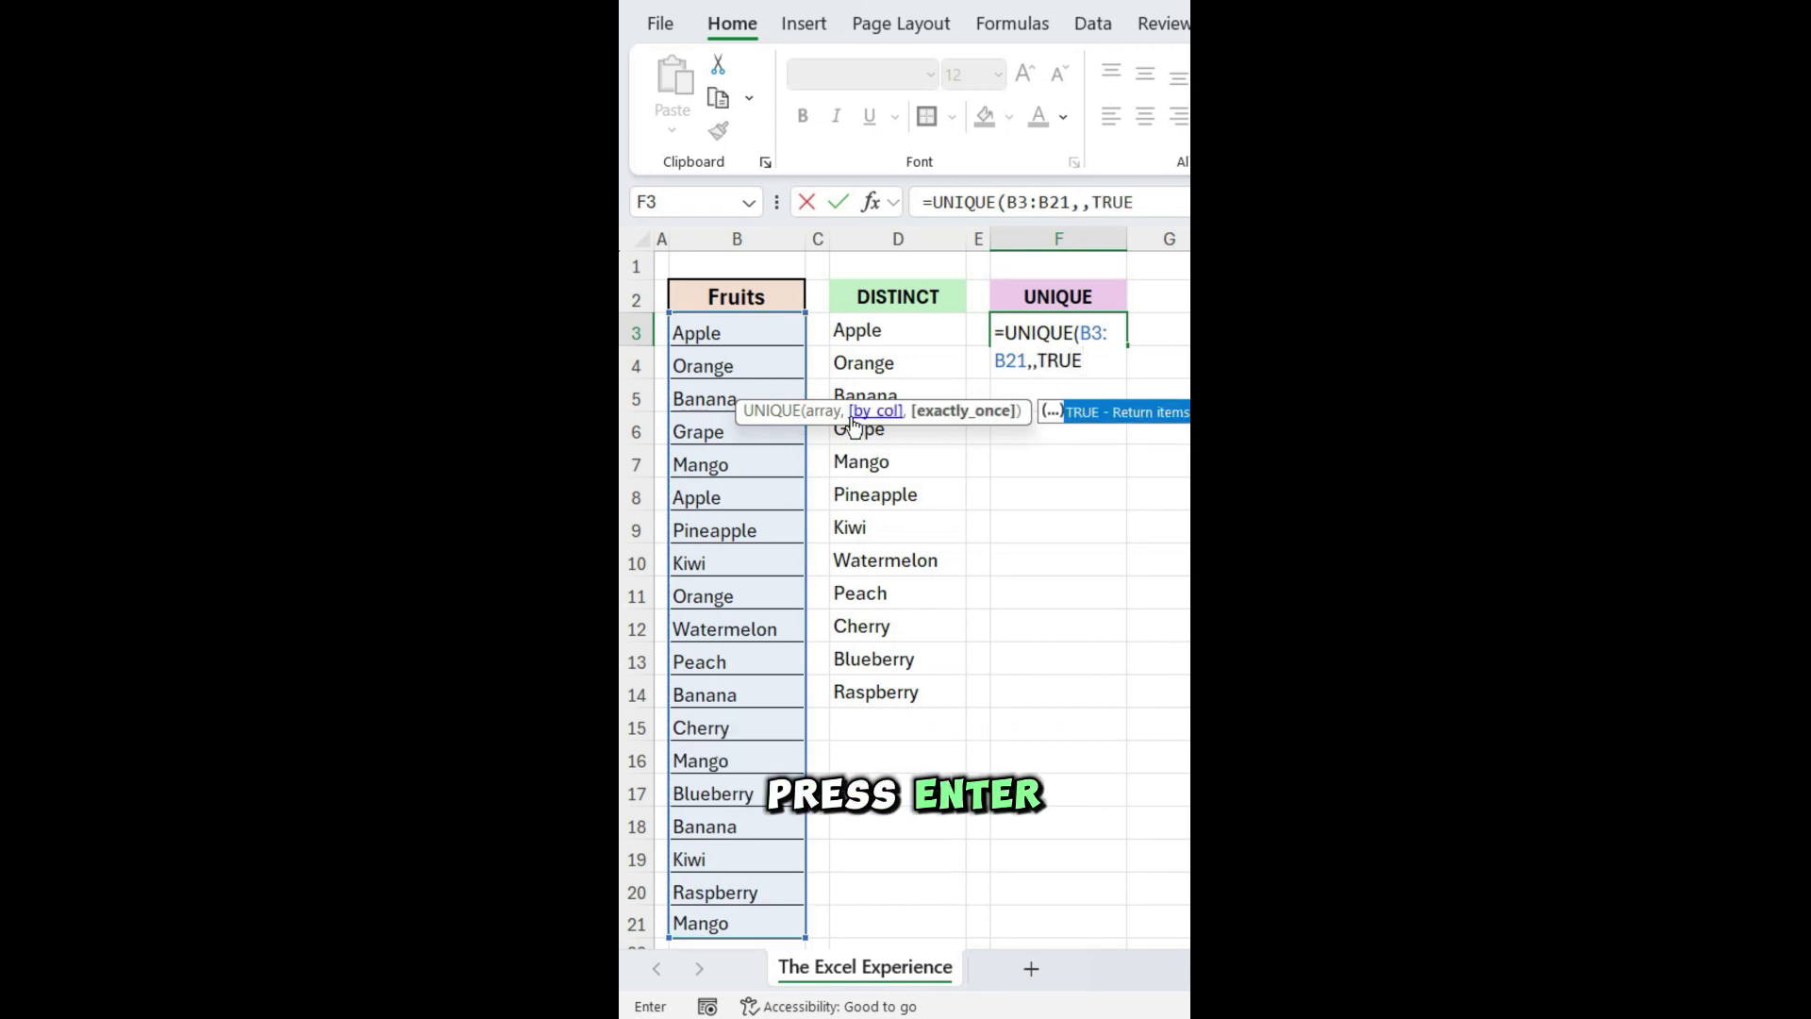
key(Return)
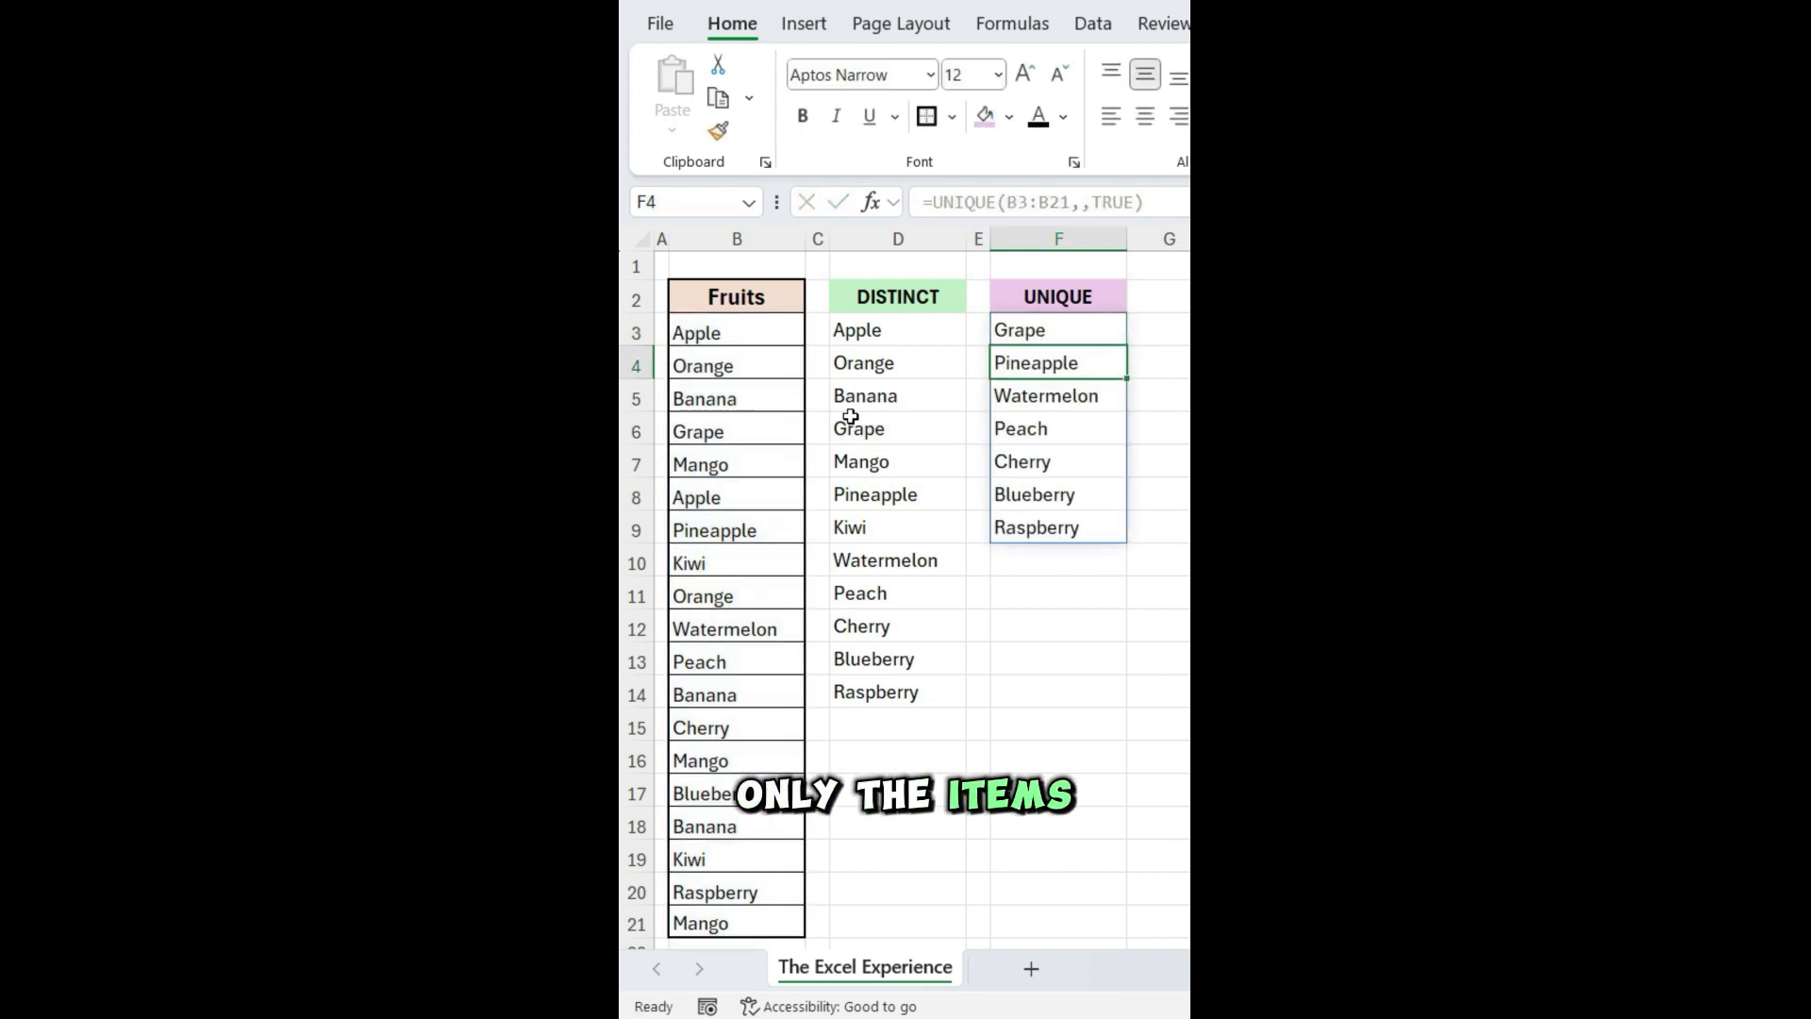
click(1424, 659)
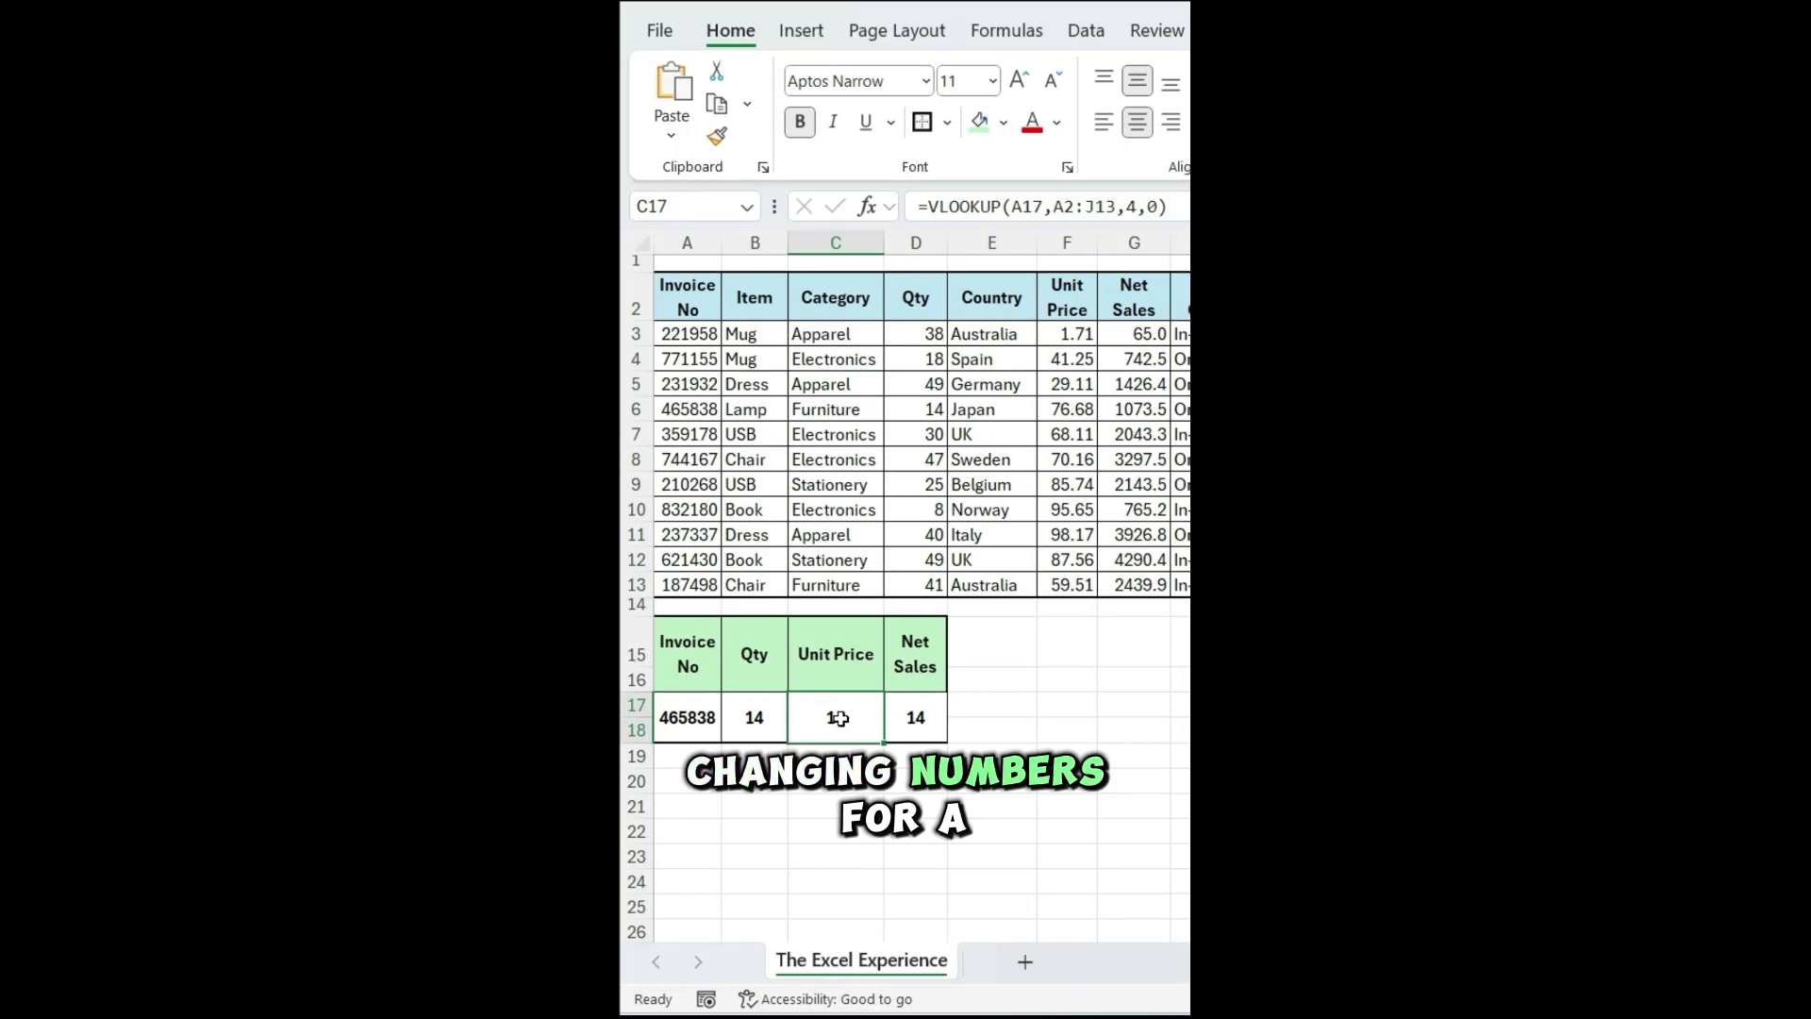
Change the column index of the Unit Price VLOOKUP formula in C17 to 6.
double_click(839, 718)
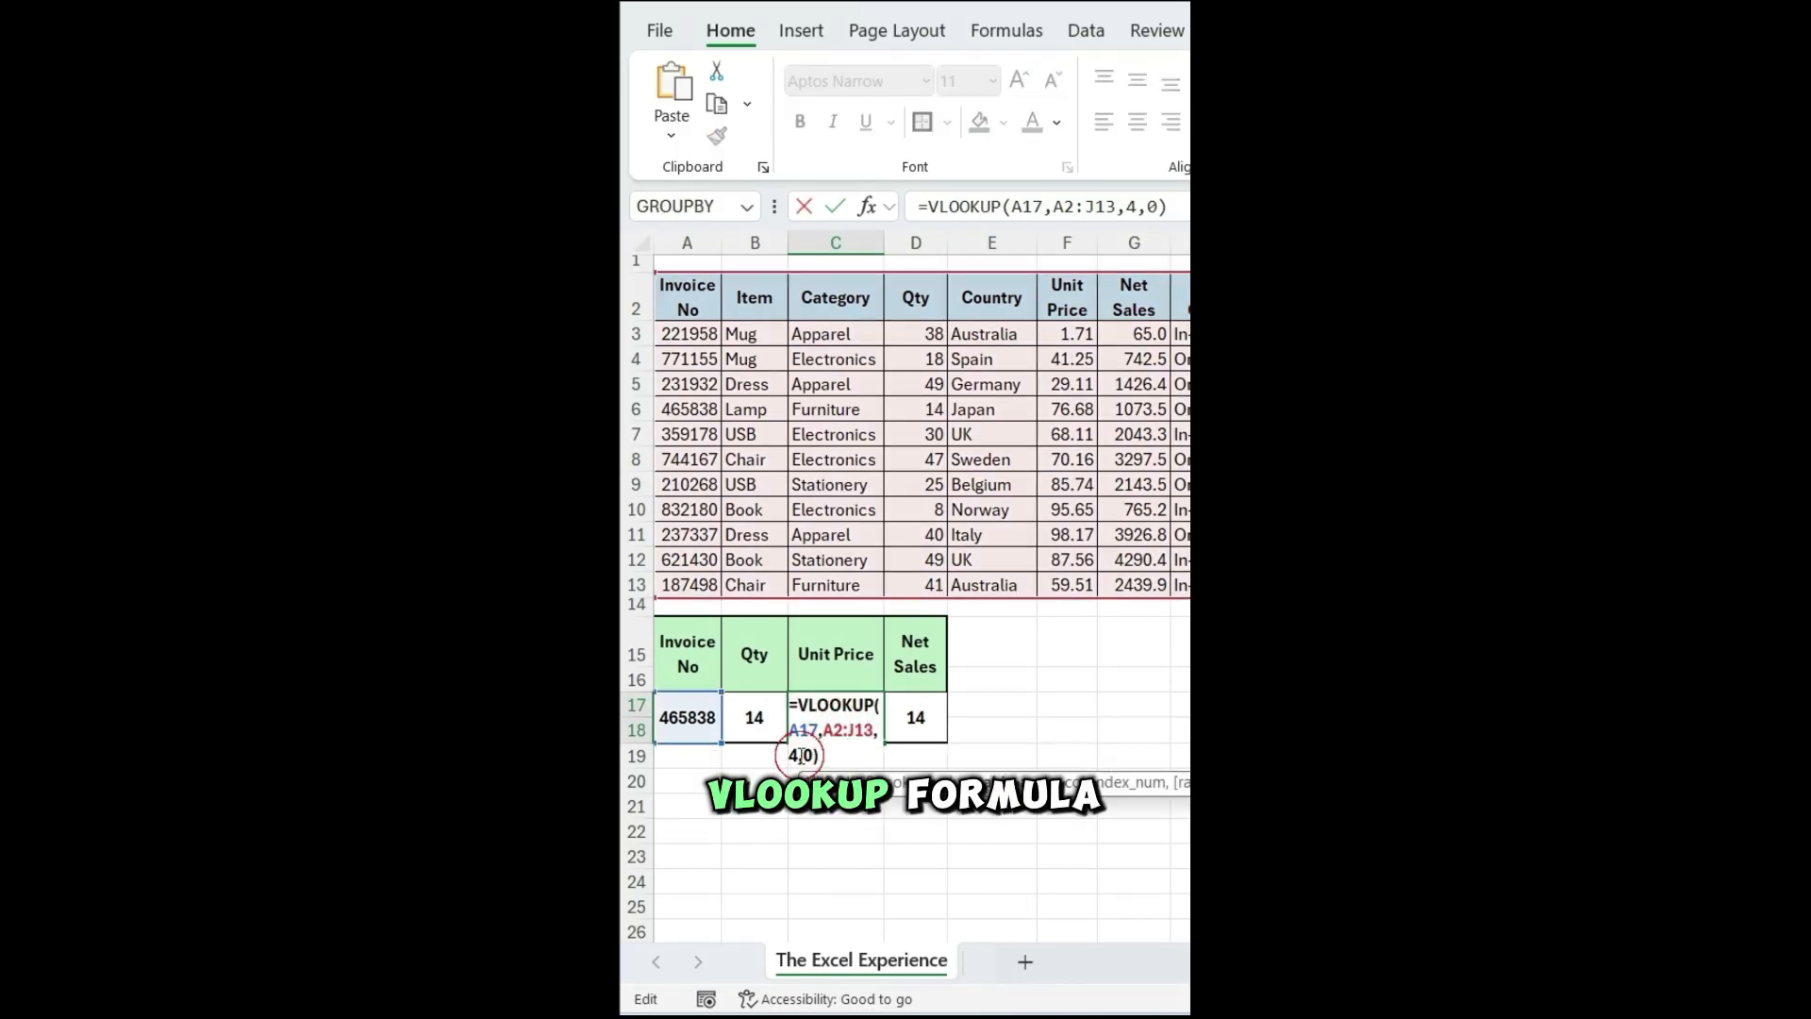
key(BackSpace)
text(6)
key(Tab)
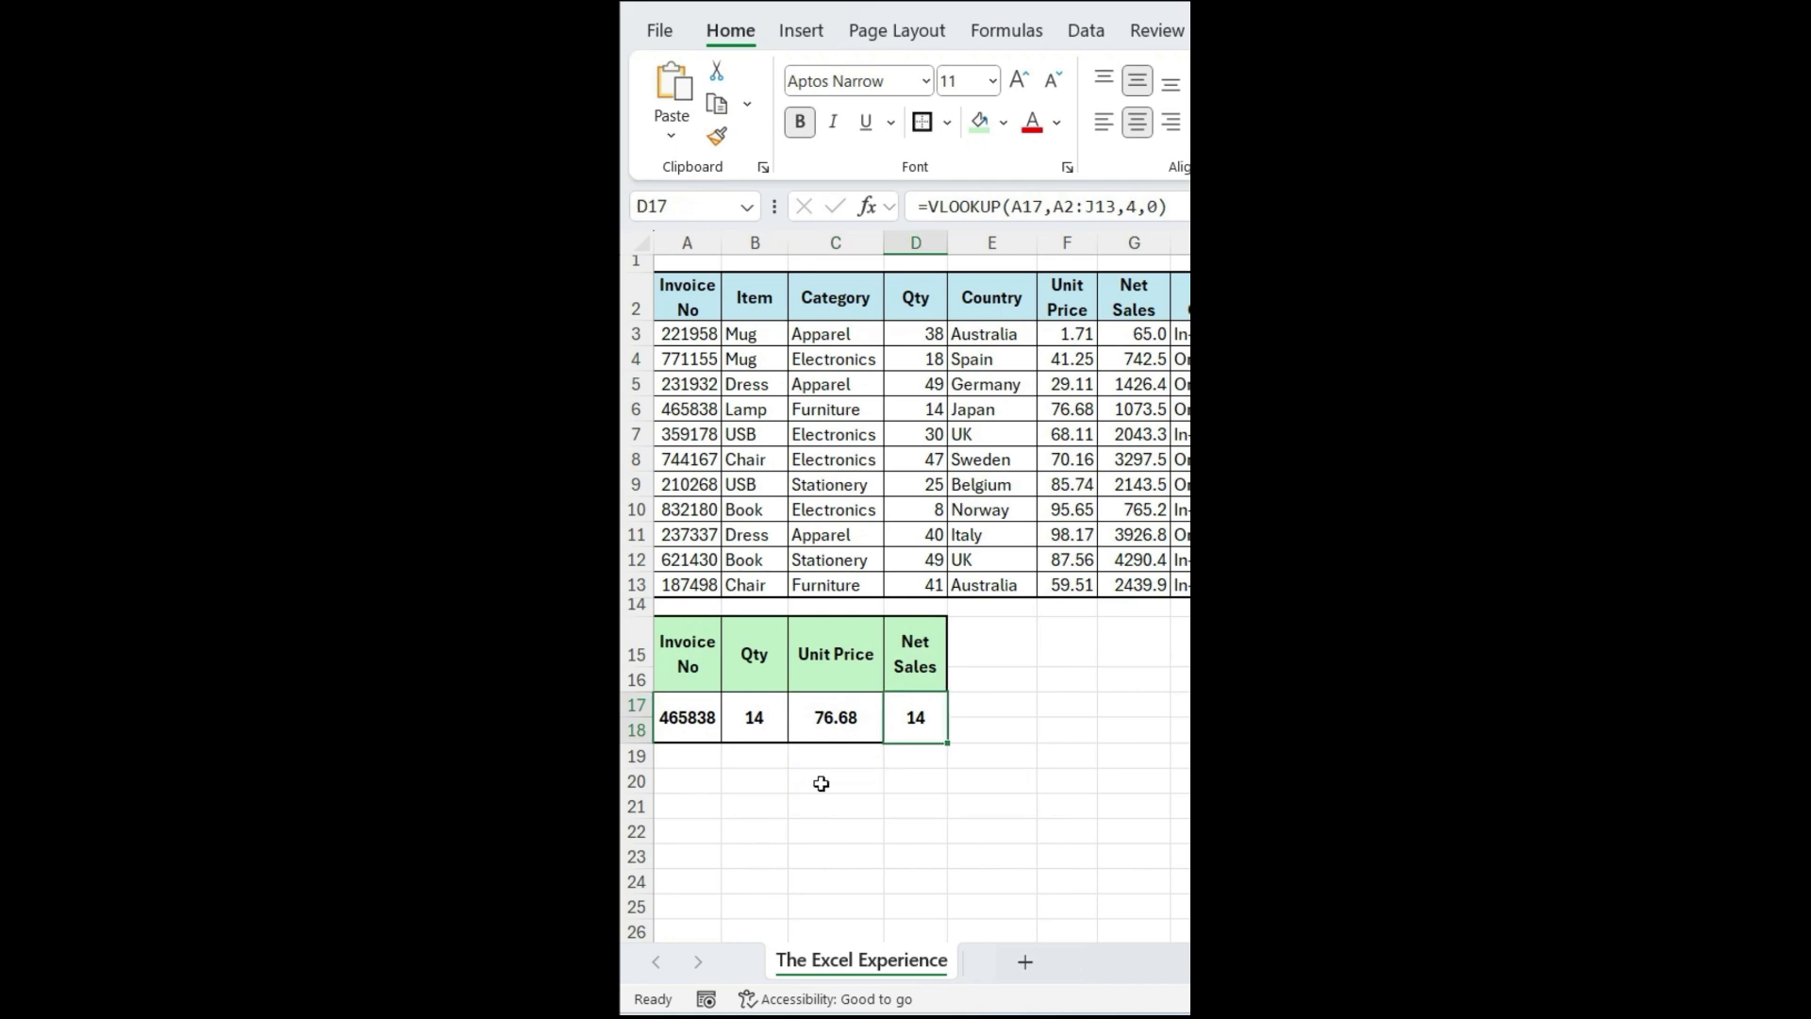
Change the column index of the Net Sales VLOOKUP formula in D17 to 7.
key(F2)
key(Left)
key(Left)
key(BackSpace)
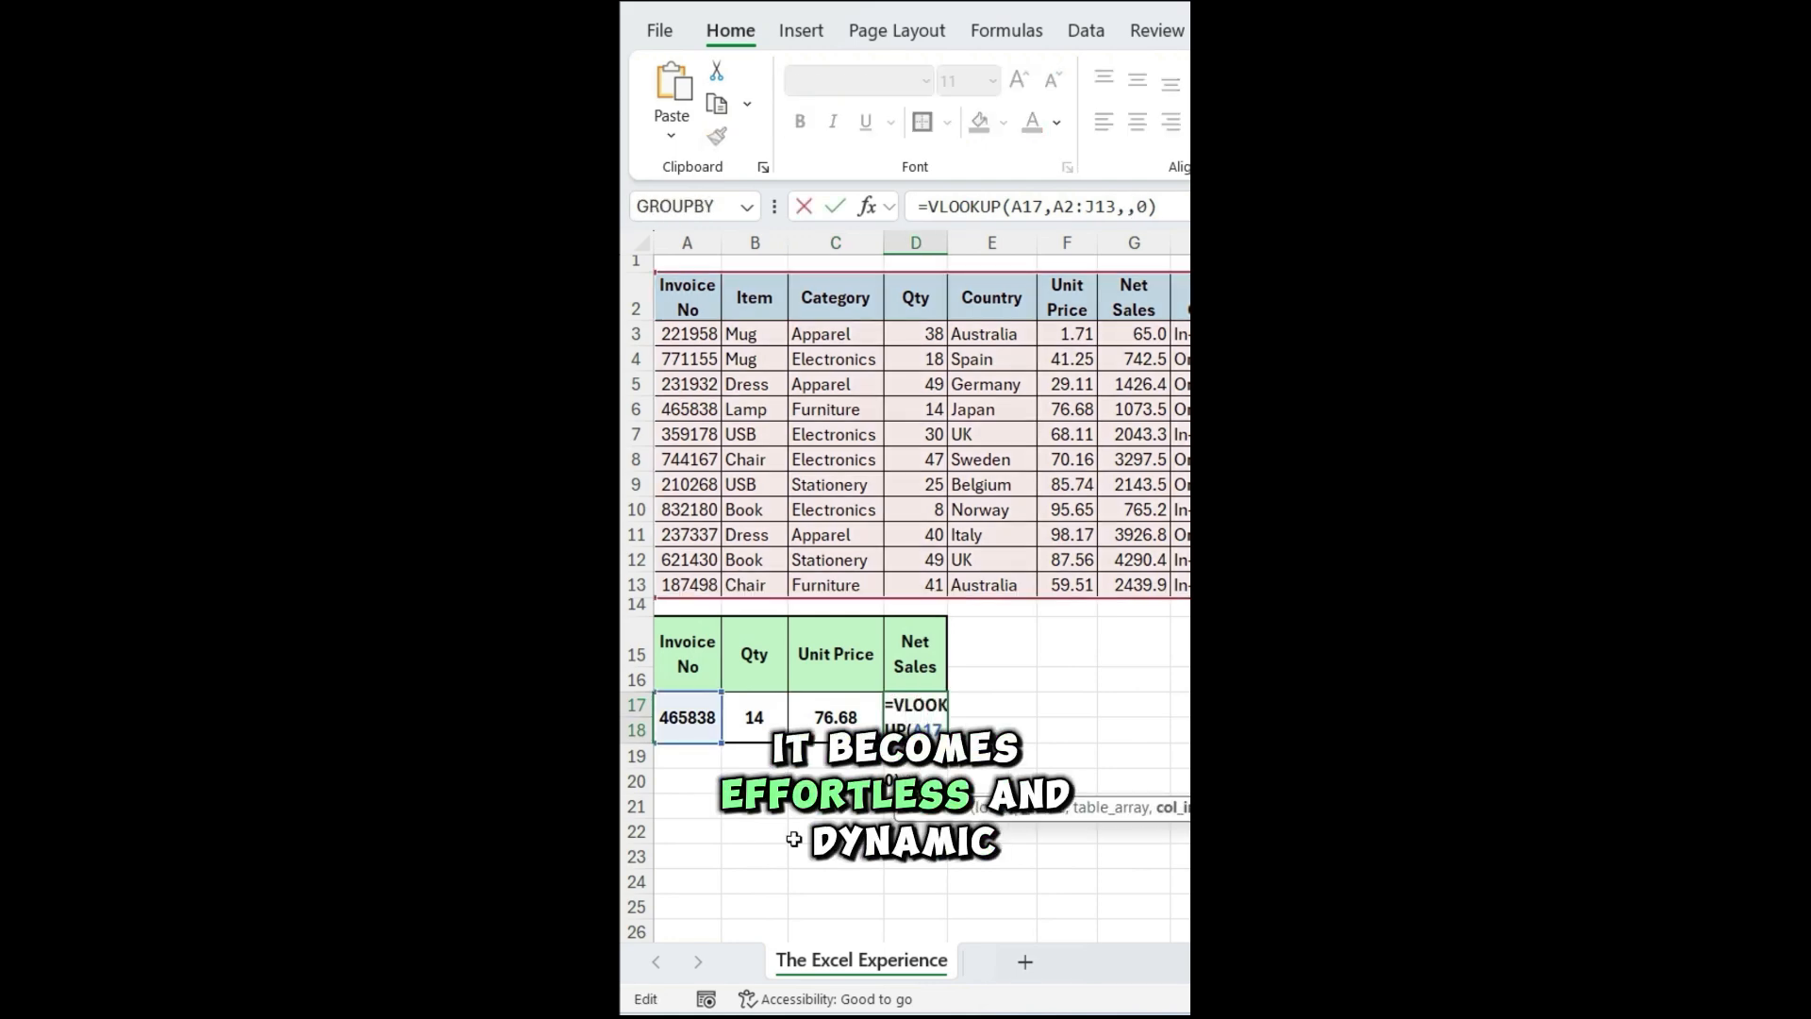
text(7)
key(Return)
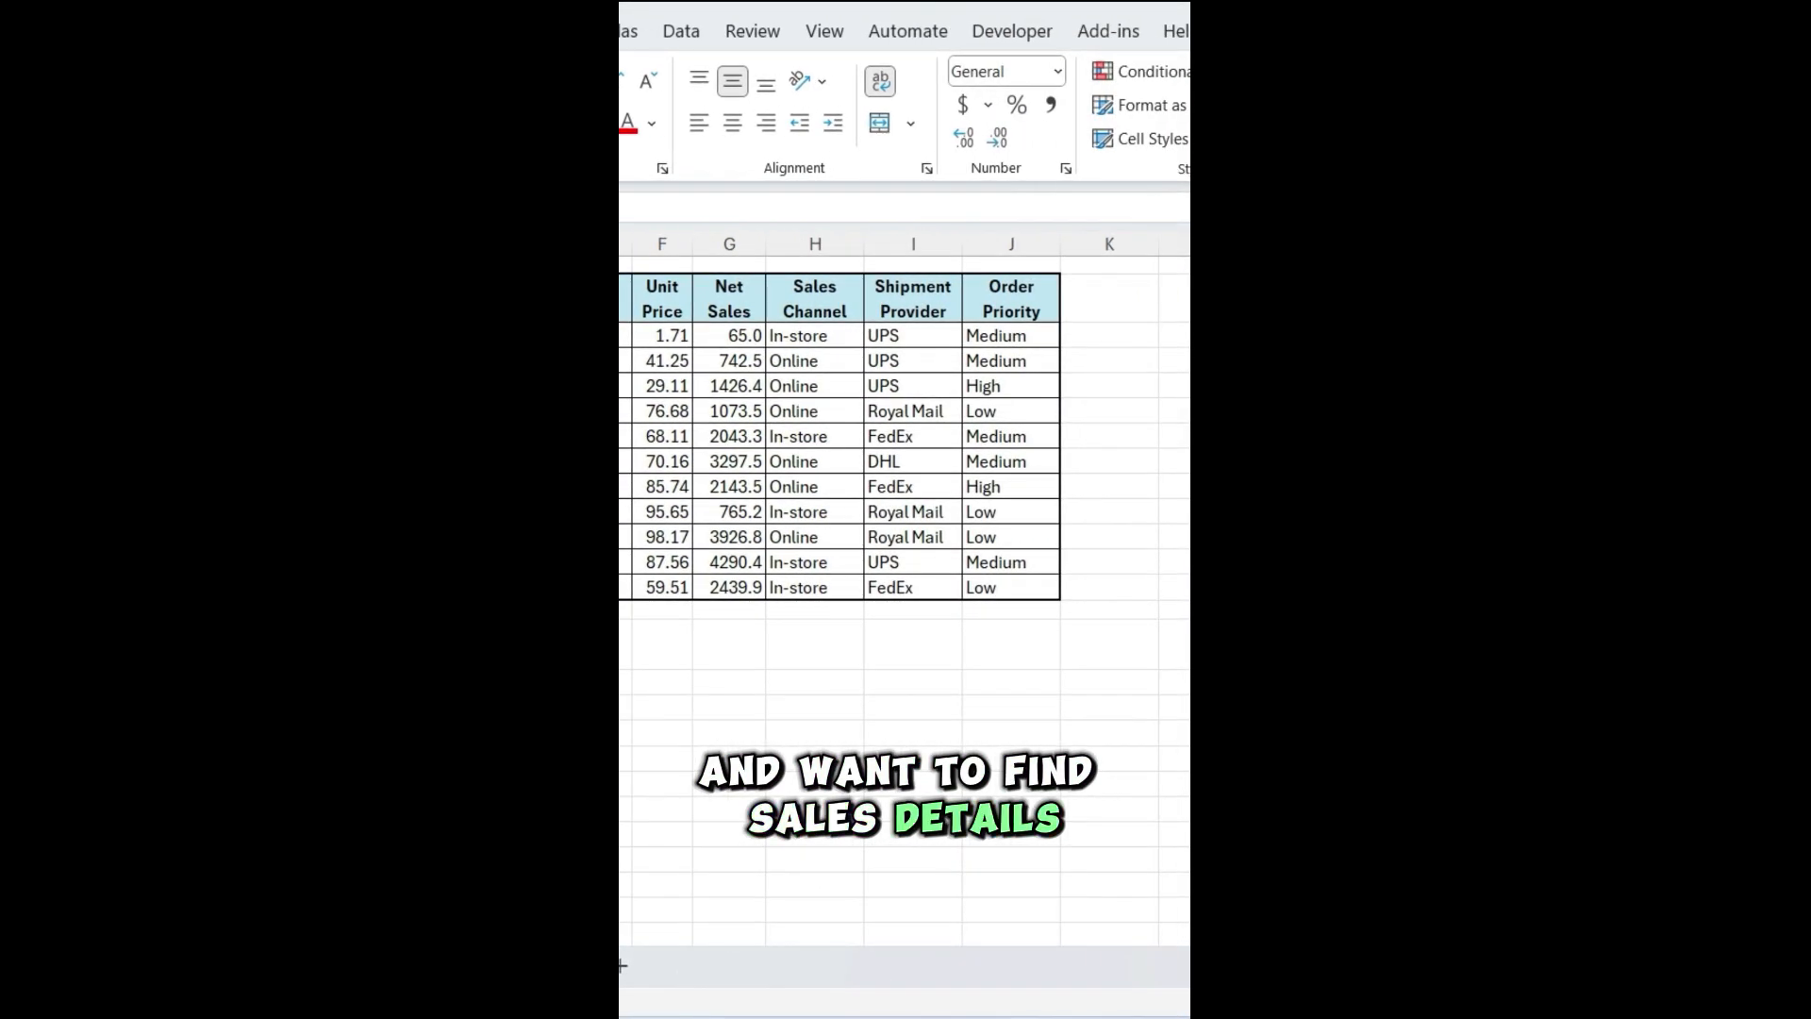
Enter a VLOOKUP formula in B17 that finds A17 in A2:J13 and returns column 4 for Qty.
text(=VLOOKUP()
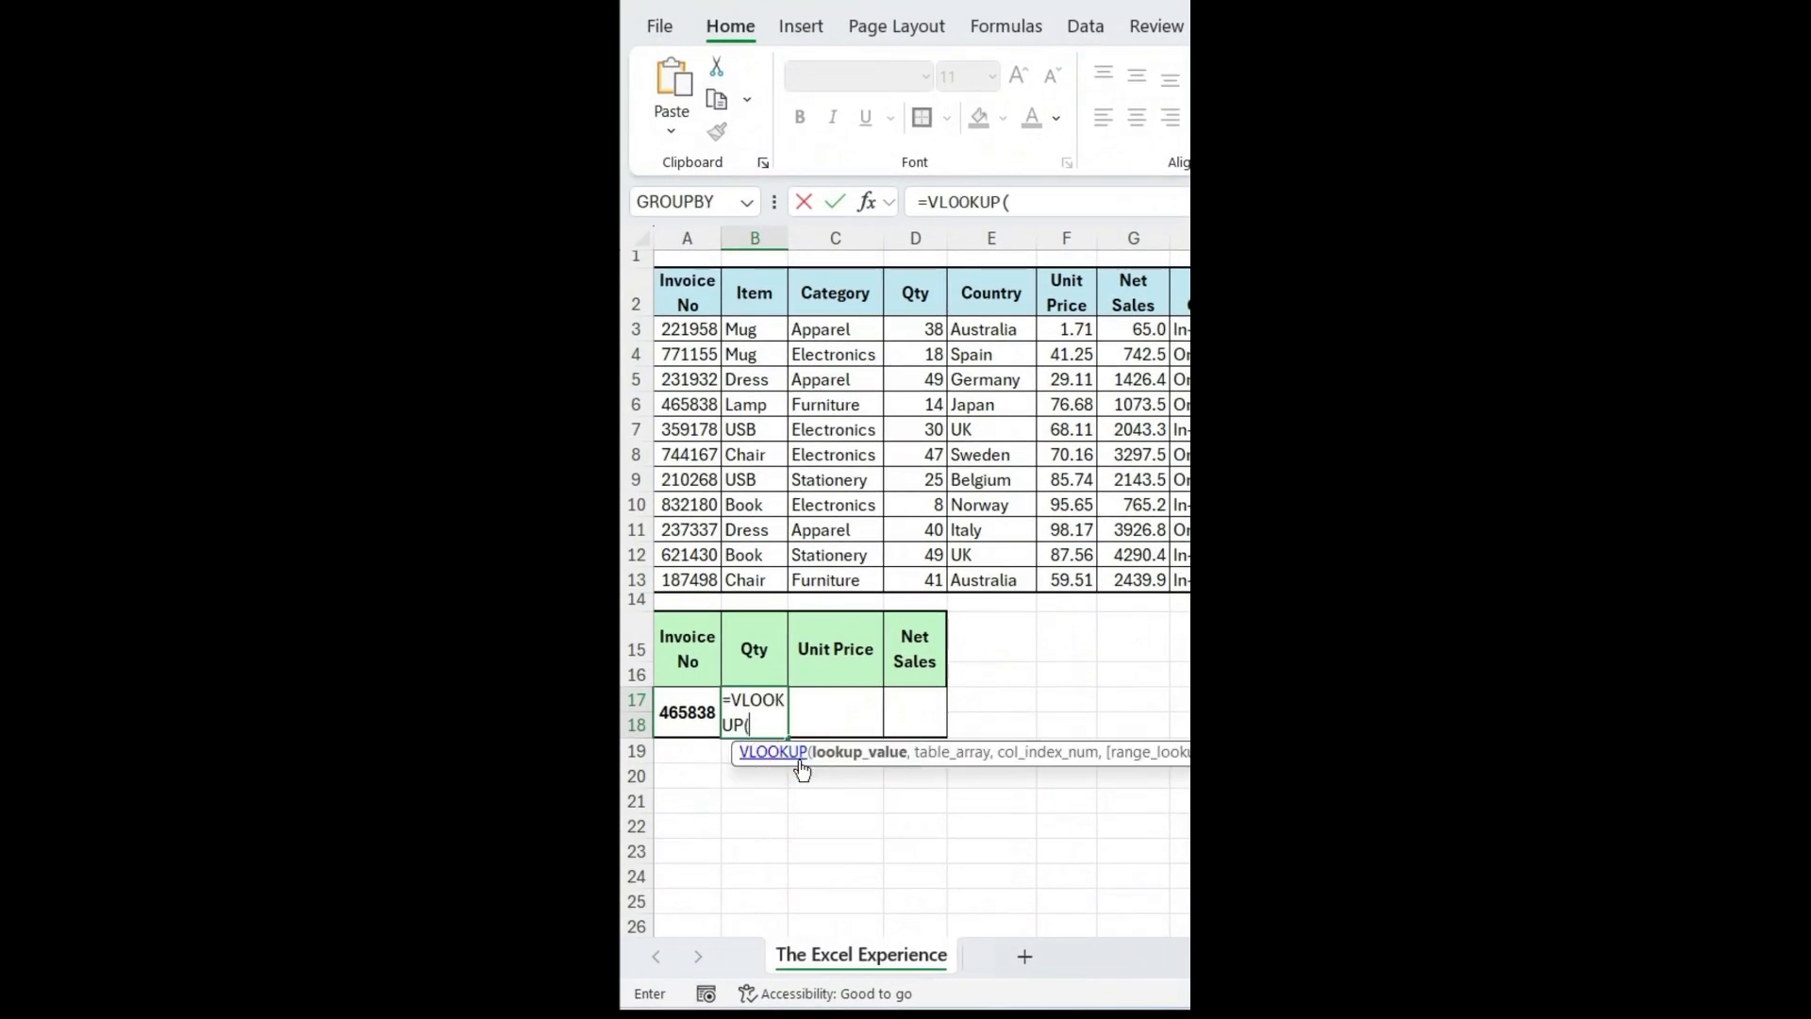
click(675, 720)
text(,)
click(674, 292)
key(ctrl+shift+Right)
key(ctrl+shift+Down)
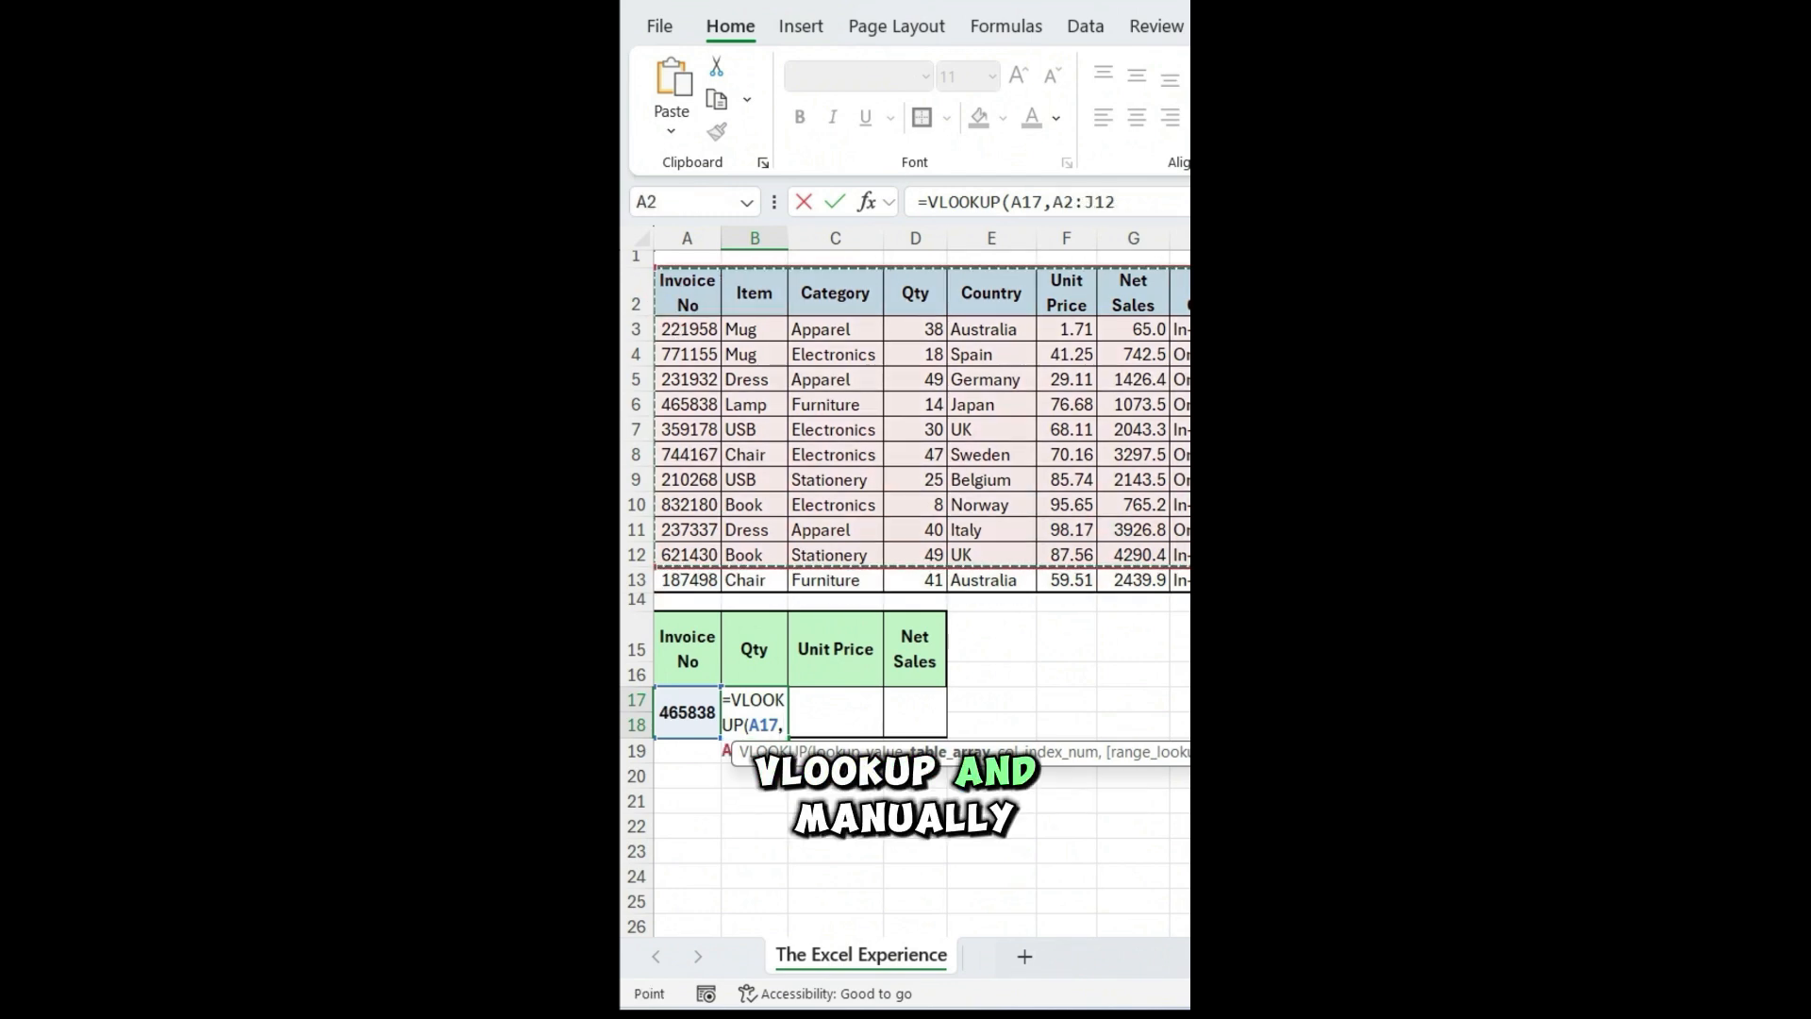
text(,4)
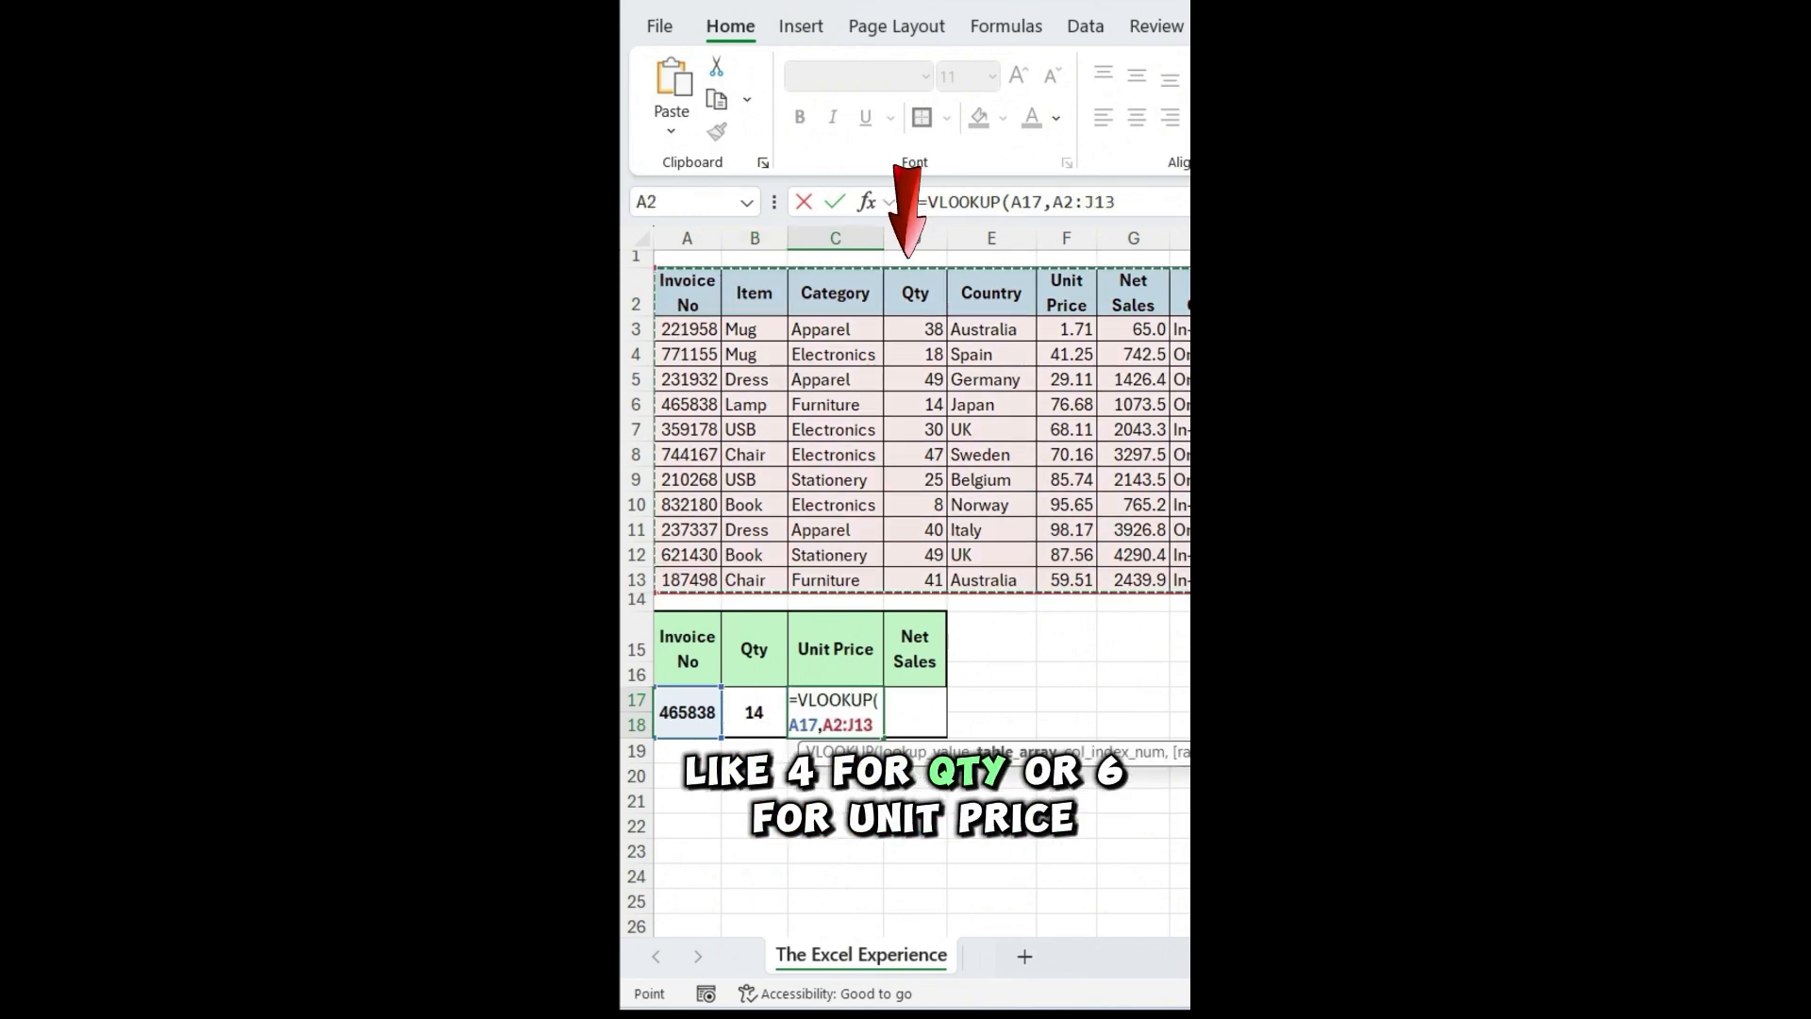
Try a Unit Price VLOOKUP in C17 with column index 6 and match type 0, and undo both lookup formulas.
text(,6,0)
key(Return)
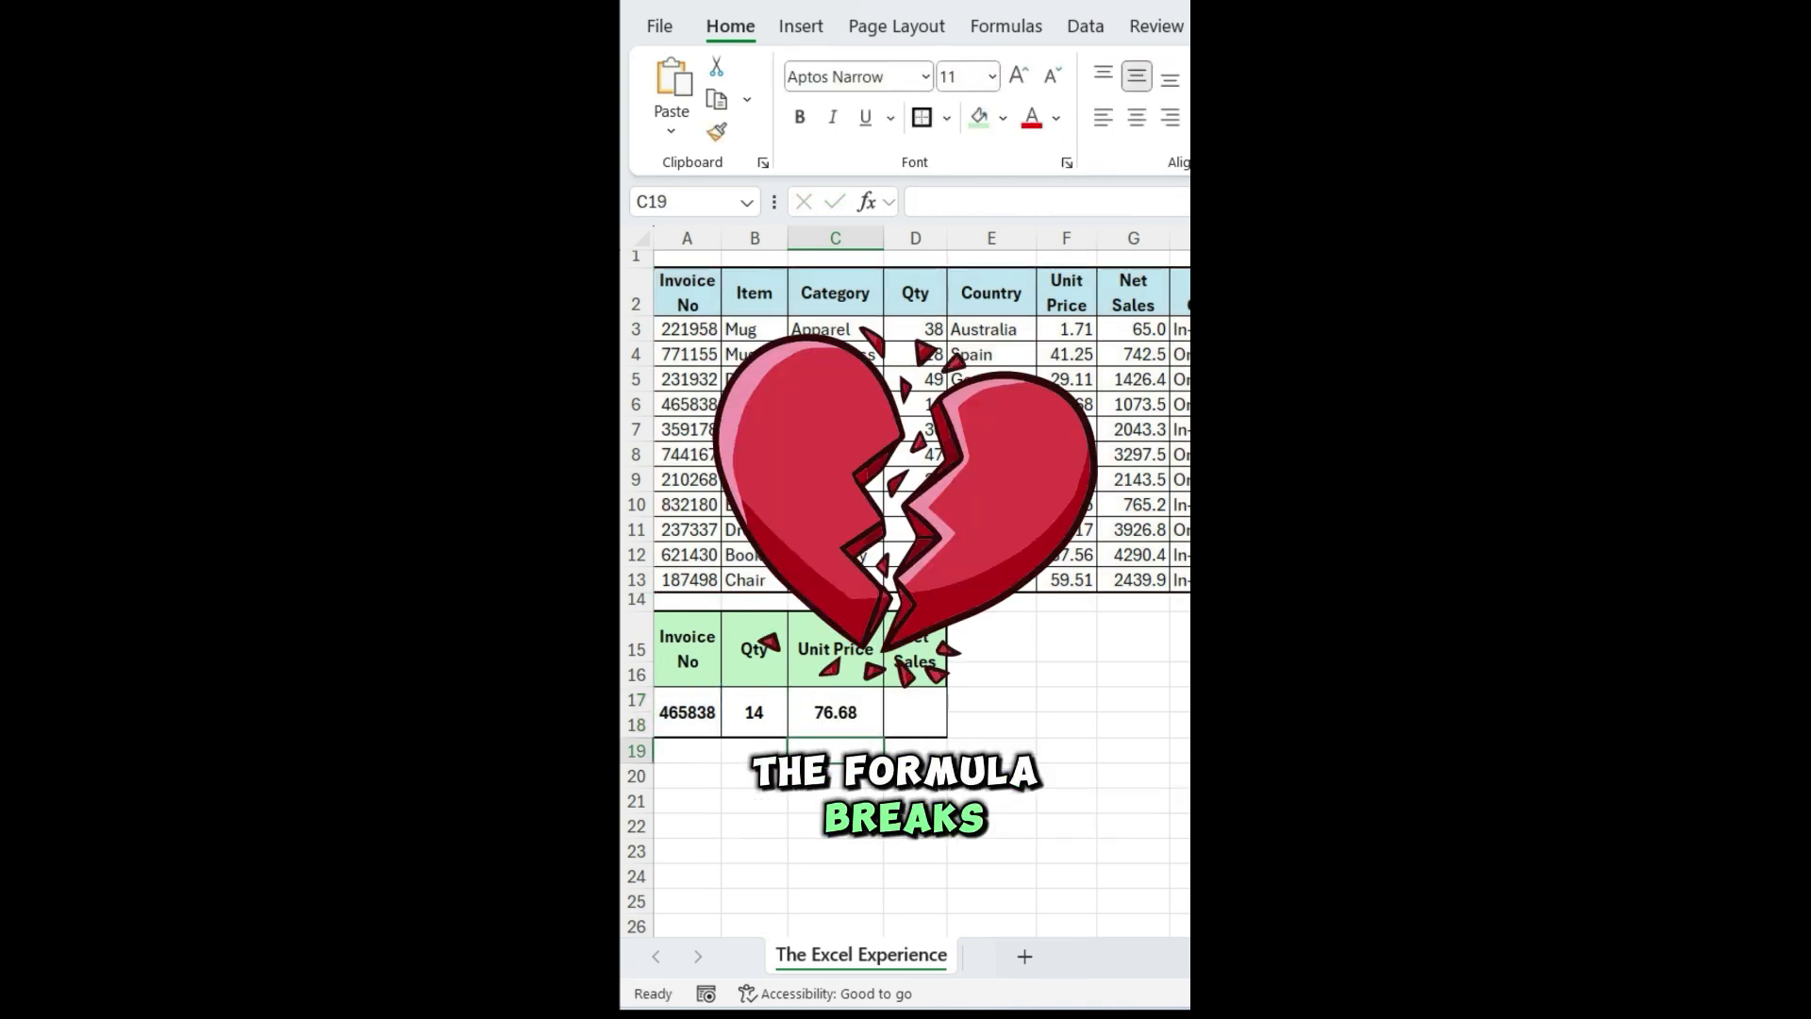
key(ctrl+z)
key(ctrl+z)
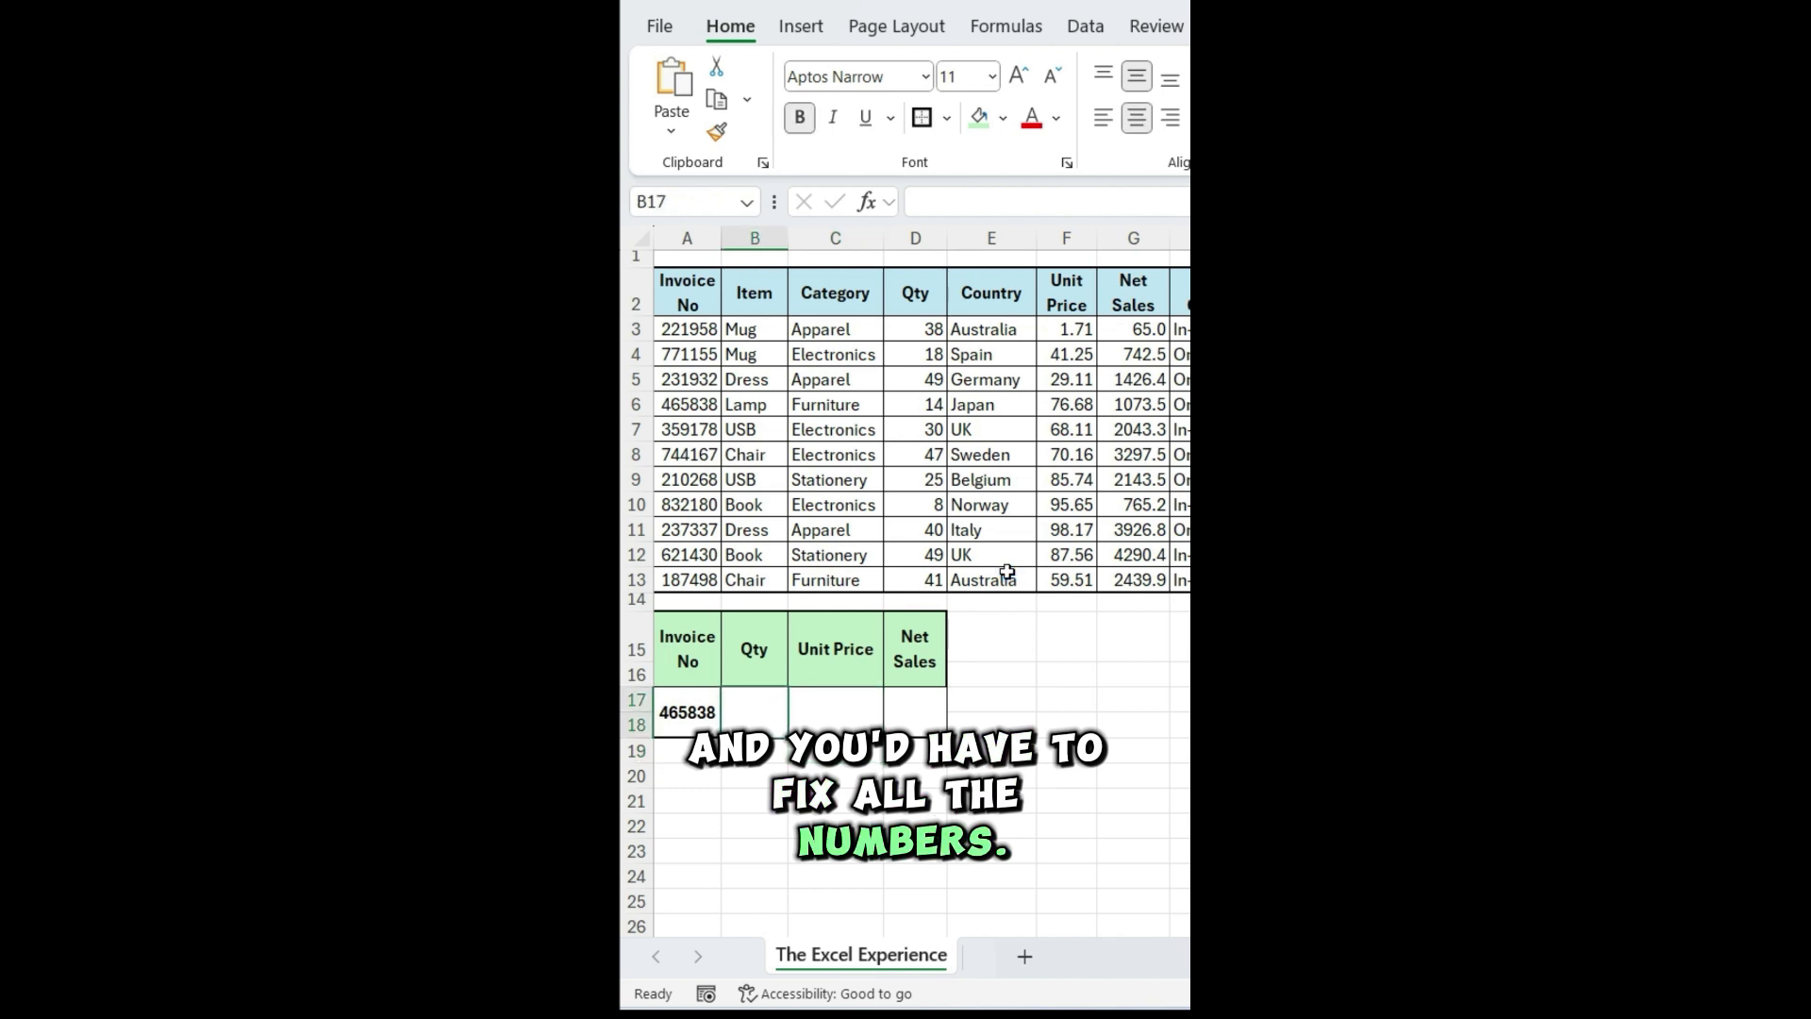
Start a VLOOKUP formula in B17 with lookup value $A$17 and table array $A$2:$J$13, both as absolute references.
text(=VLOOKUP()
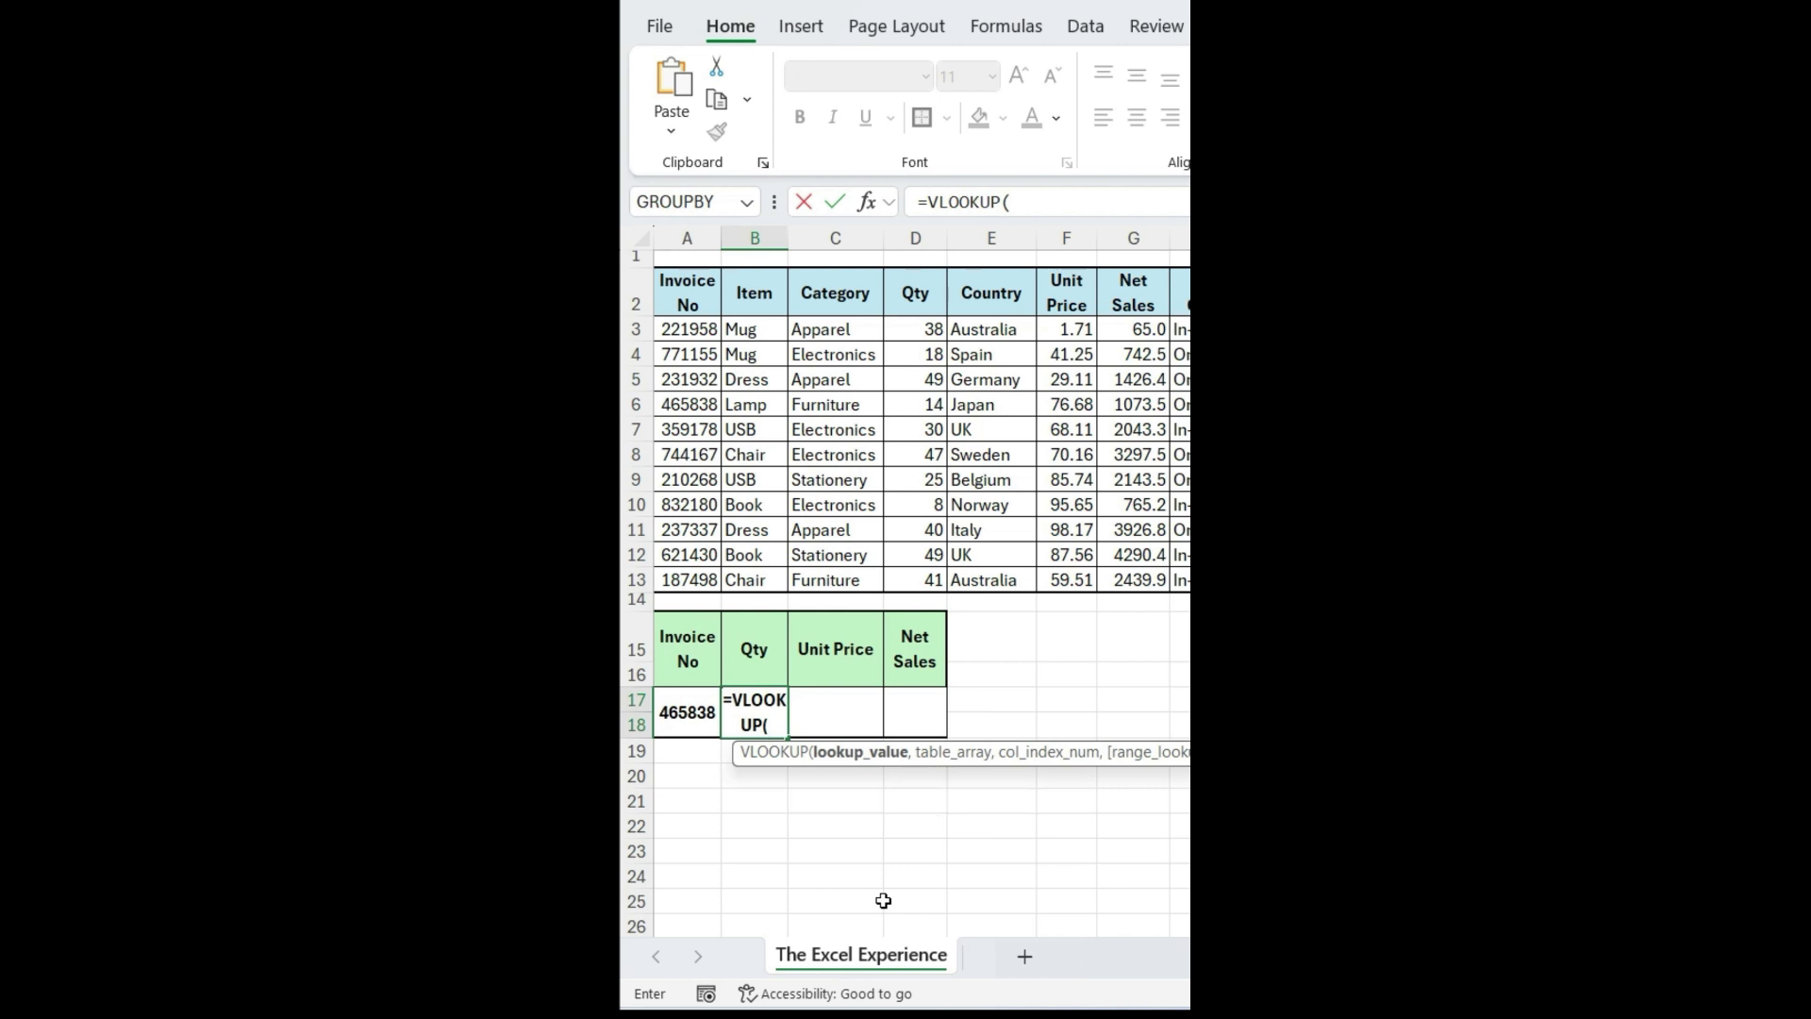
click(691, 712)
key(F4)
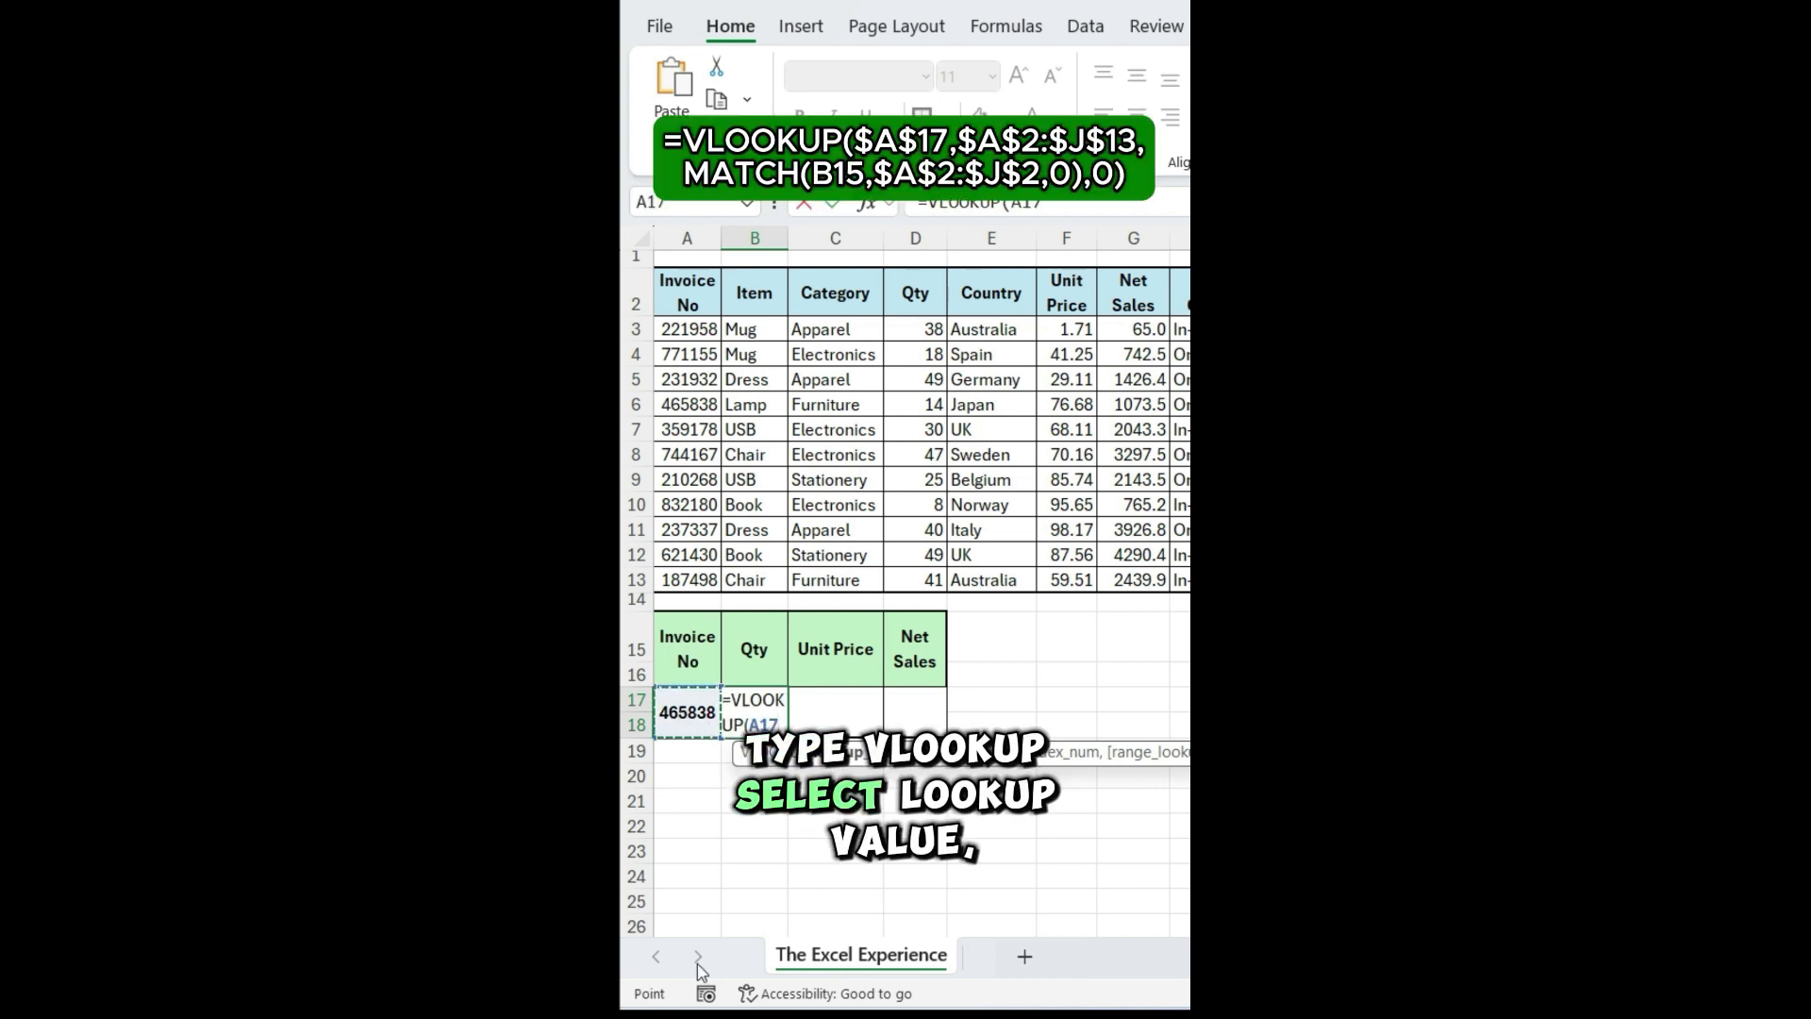
text(,)
drag(688, 283, 1184, 580)
text(,)
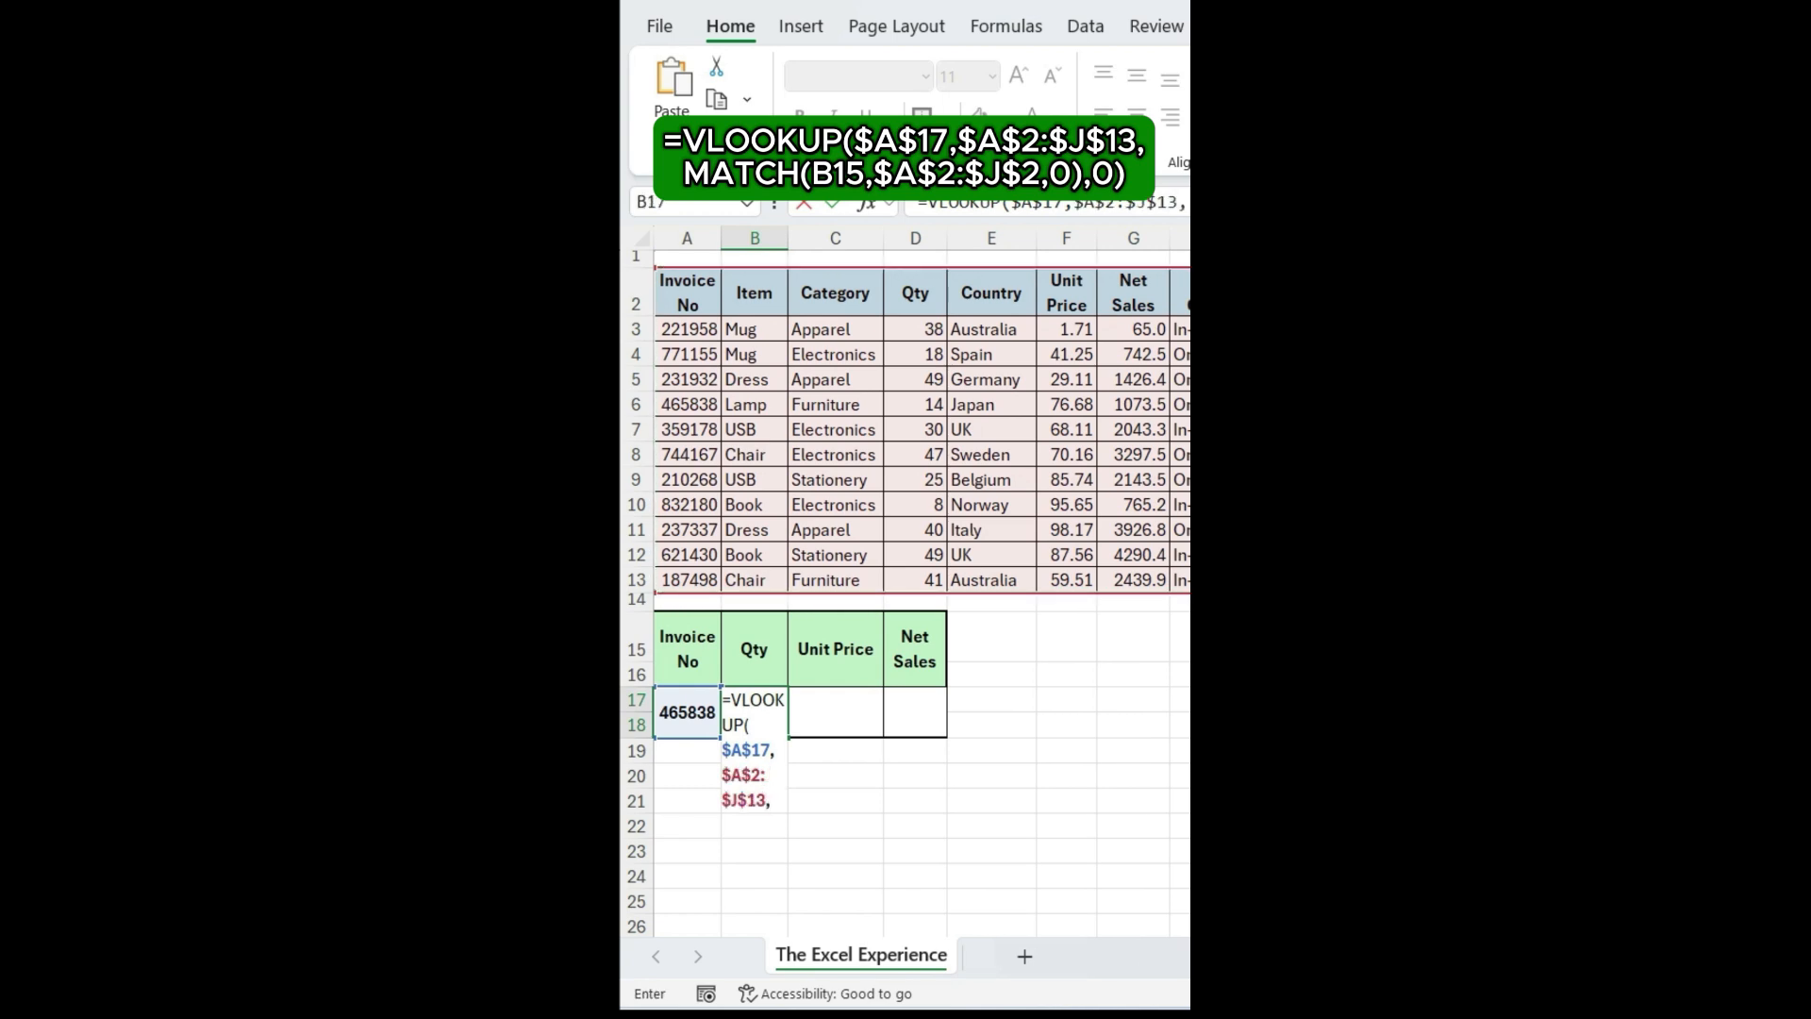
Complete the Qty VLOOKUP in B17 with MATCH(B15,$A$2:$J$2,0) as the column index and 0 for an exact match.
text(MATCH()
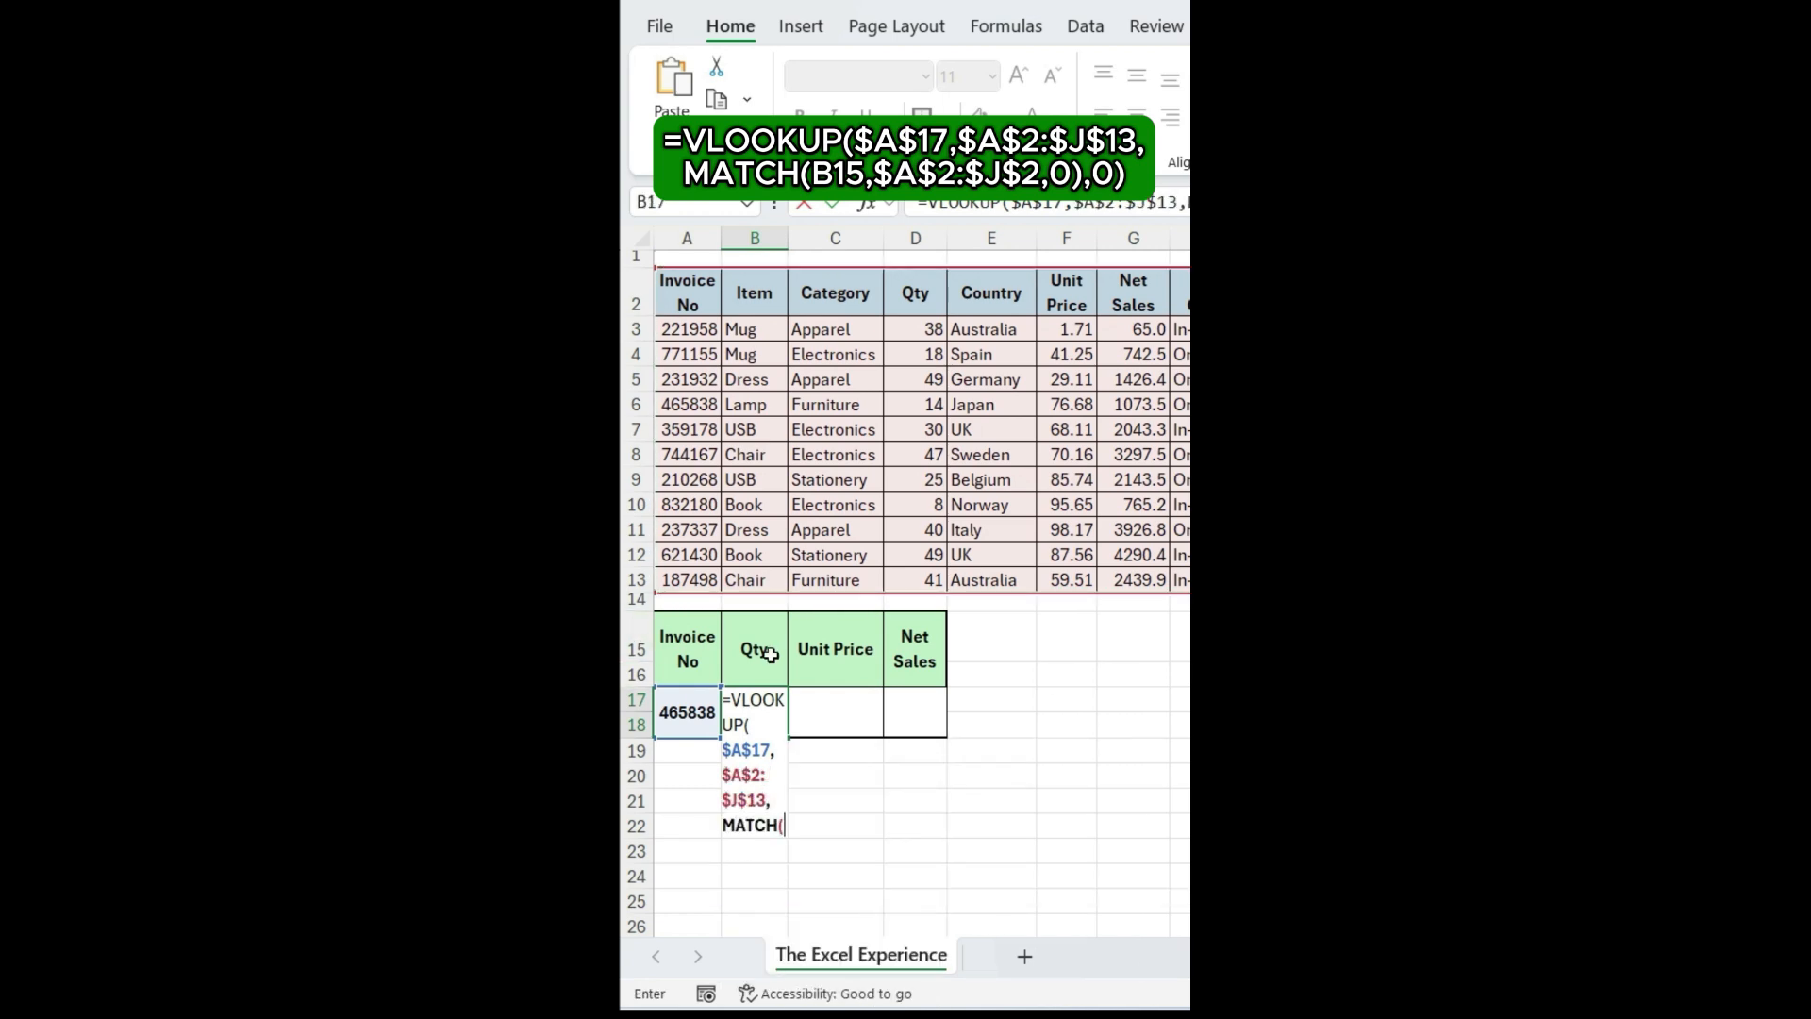
click(771, 655)
drag(695, 282, 1187, 292)
text(,)
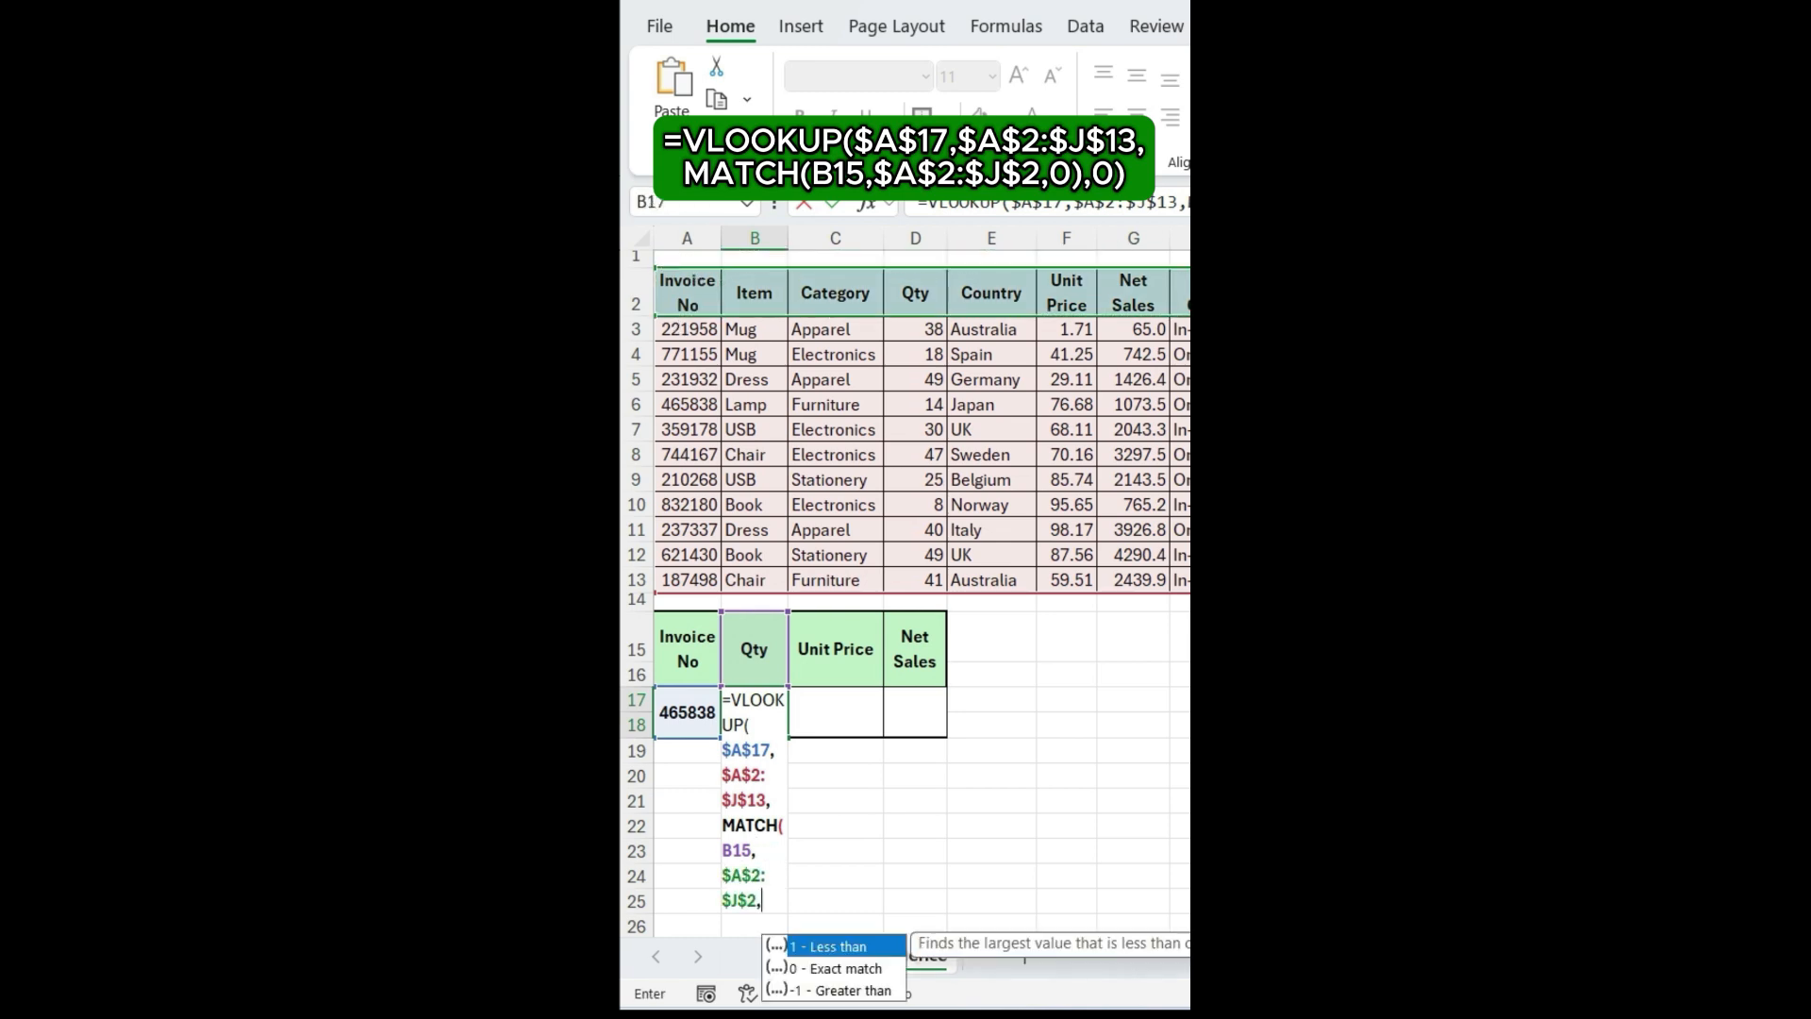
text(0),0))
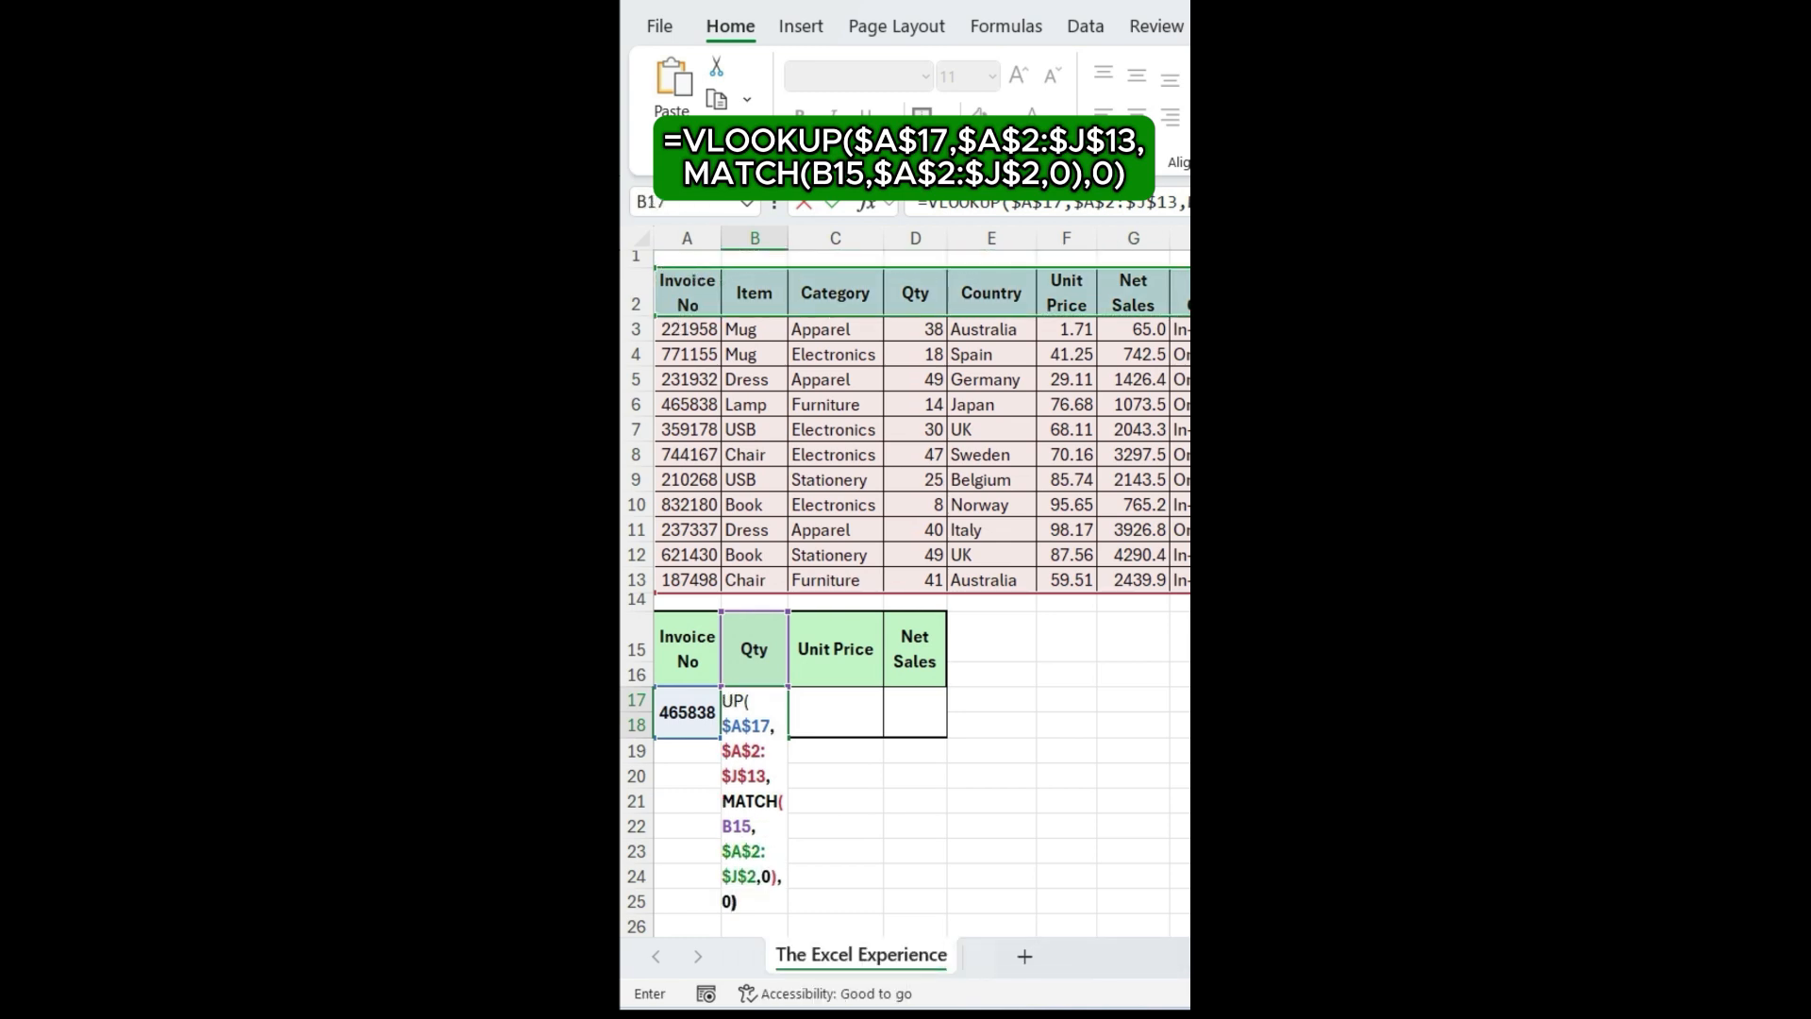
key(Return)
Copy the lookup formula from B17 across to the Unit Price and Net Sales cells C17 and D17.
click(770, 720)
key(ctrl+c)
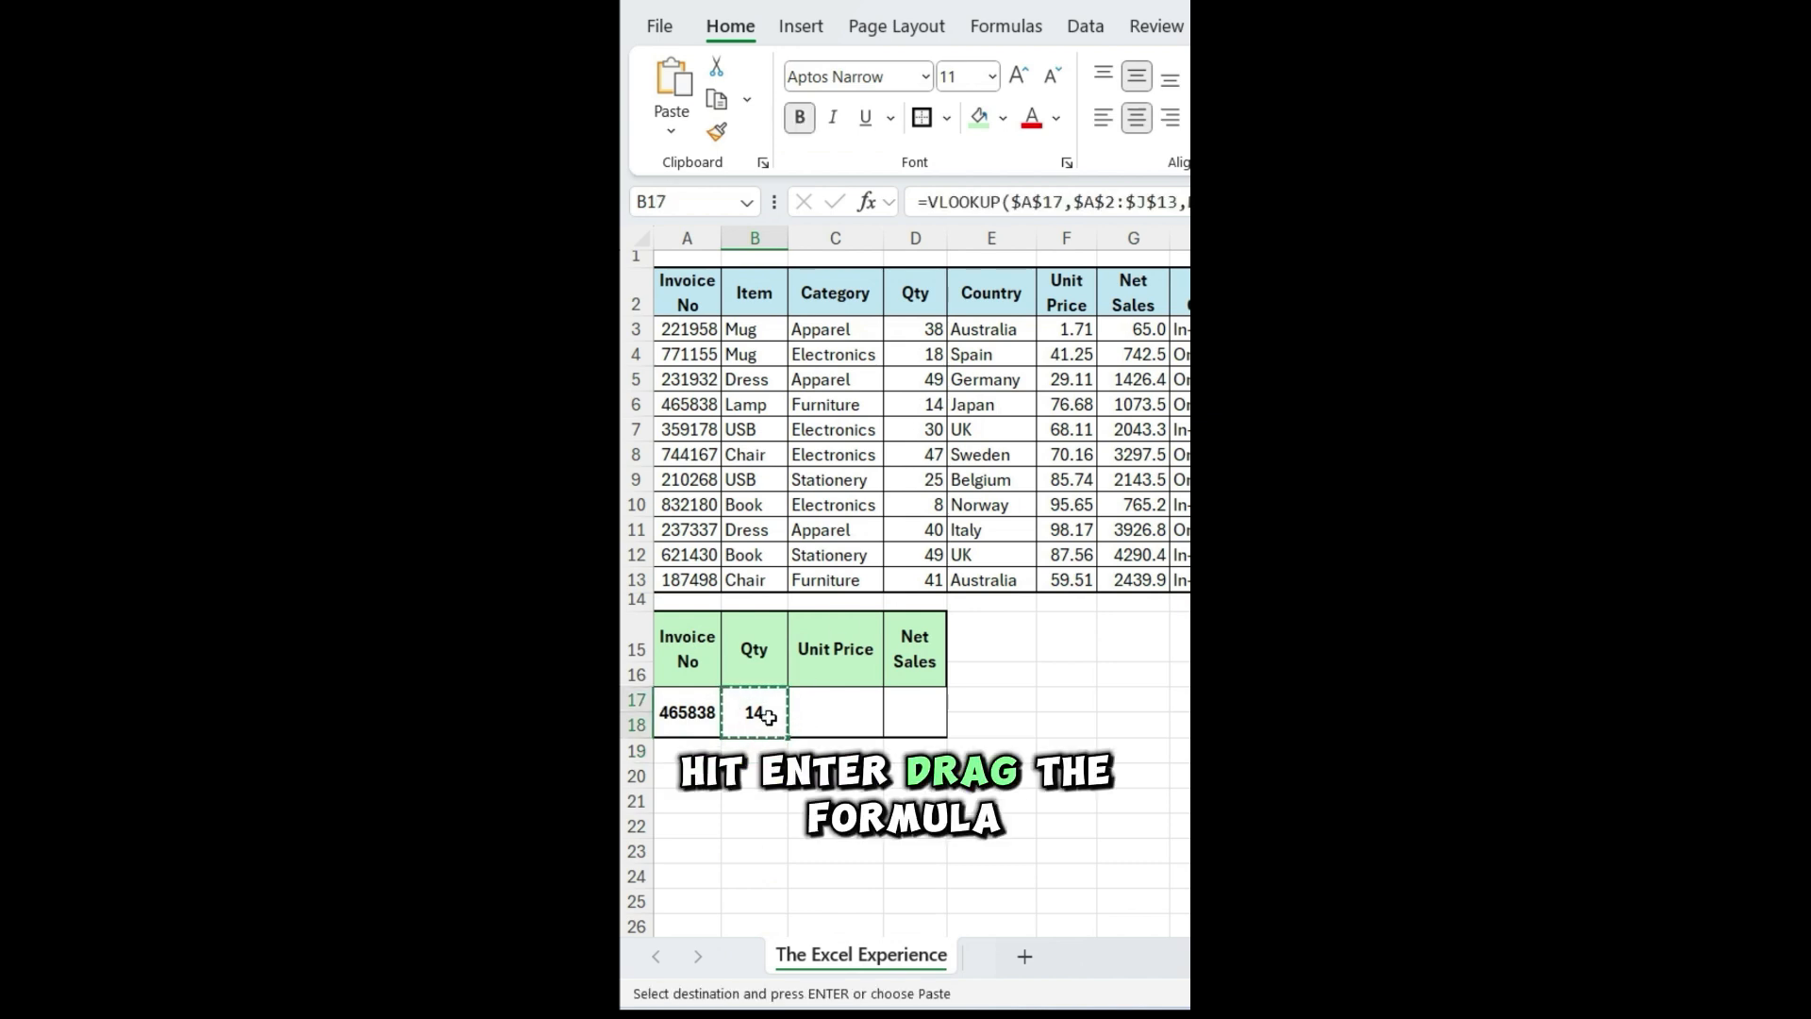
drag(769, 720, 910, 717)
key(ctrl+v)
click(894, 792)
Inspect the copied formulas in C17 and D17 to check which header cell each MATCH refers to.
click(835, 717)
double_click(835, 717)
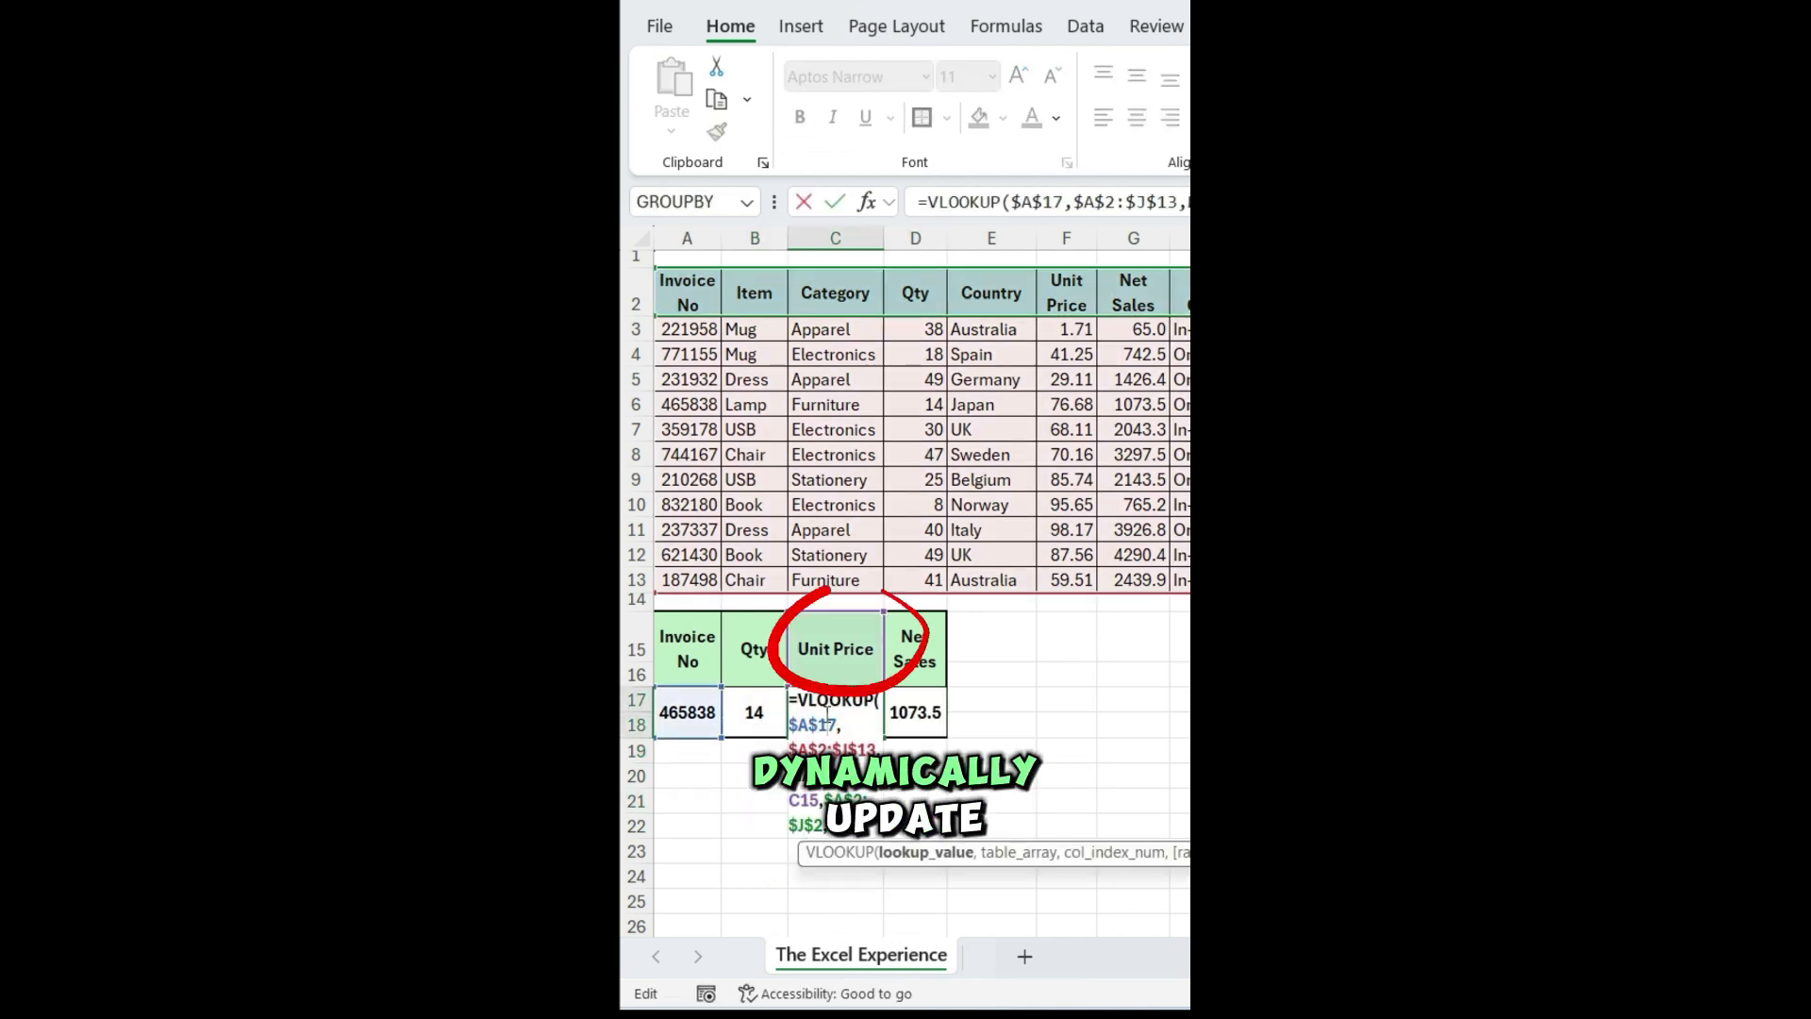
key(Escape)
double_click(926, 705)
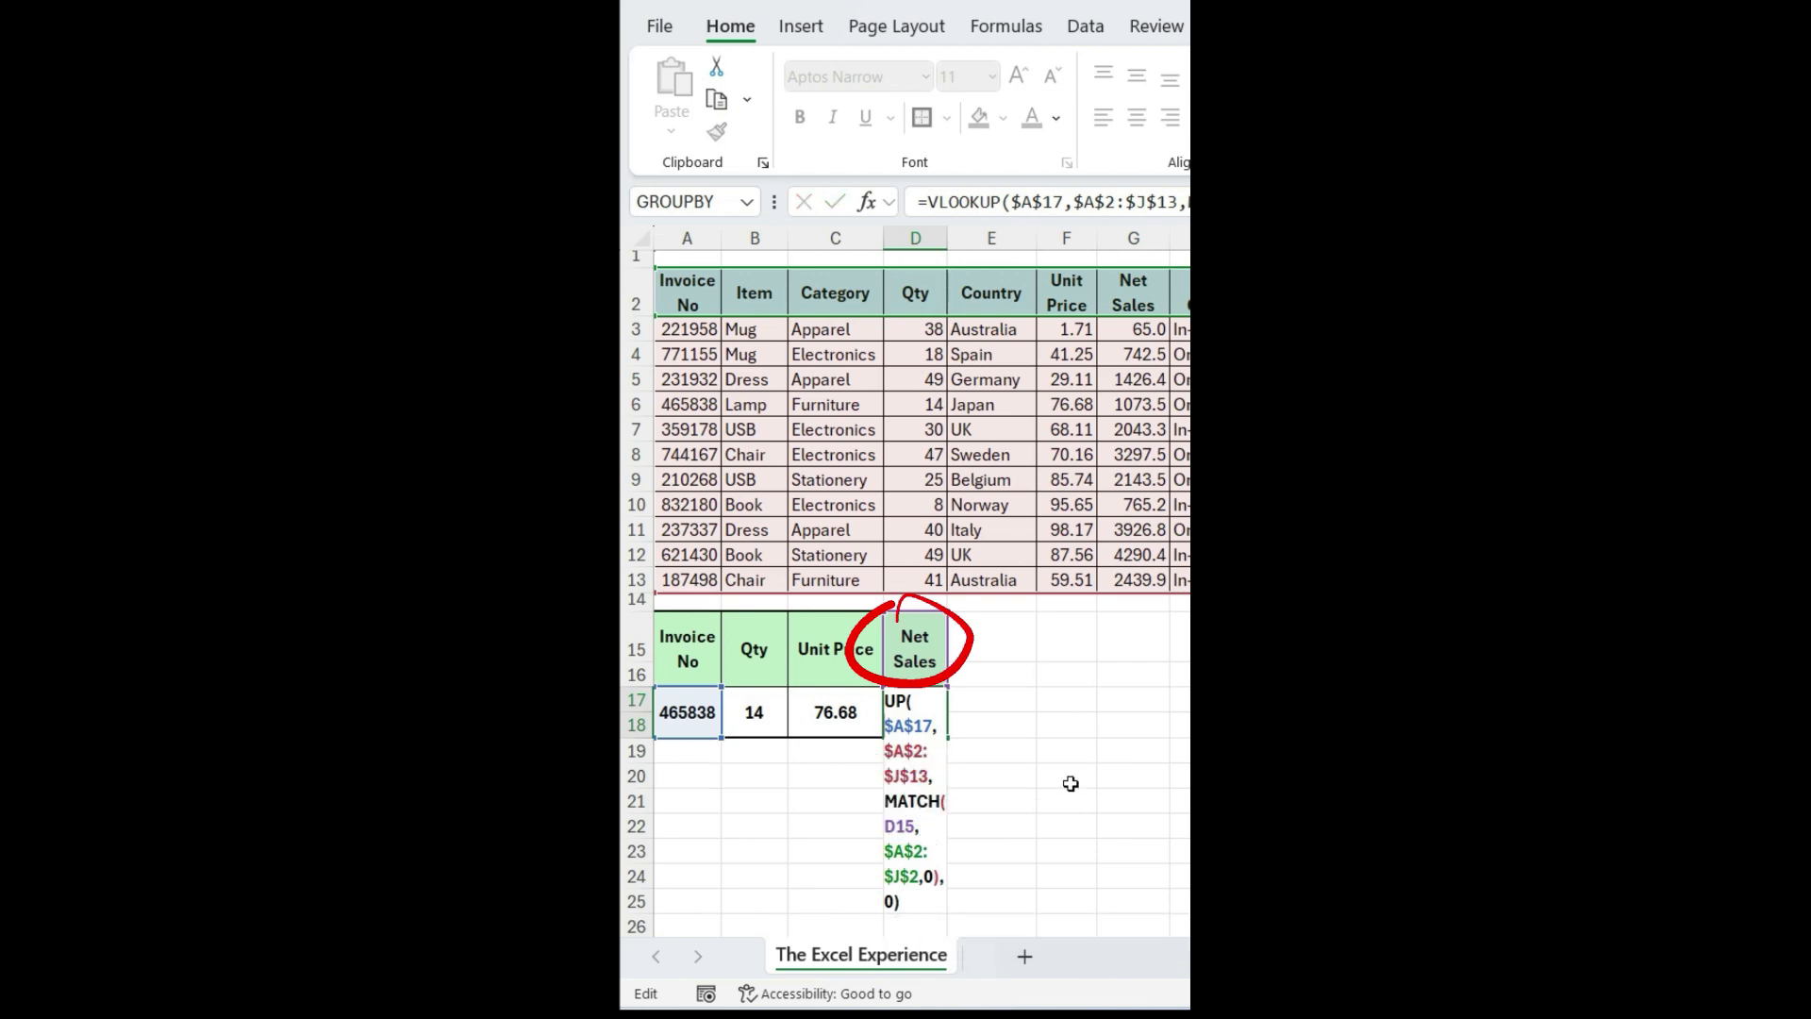
key(Escape)
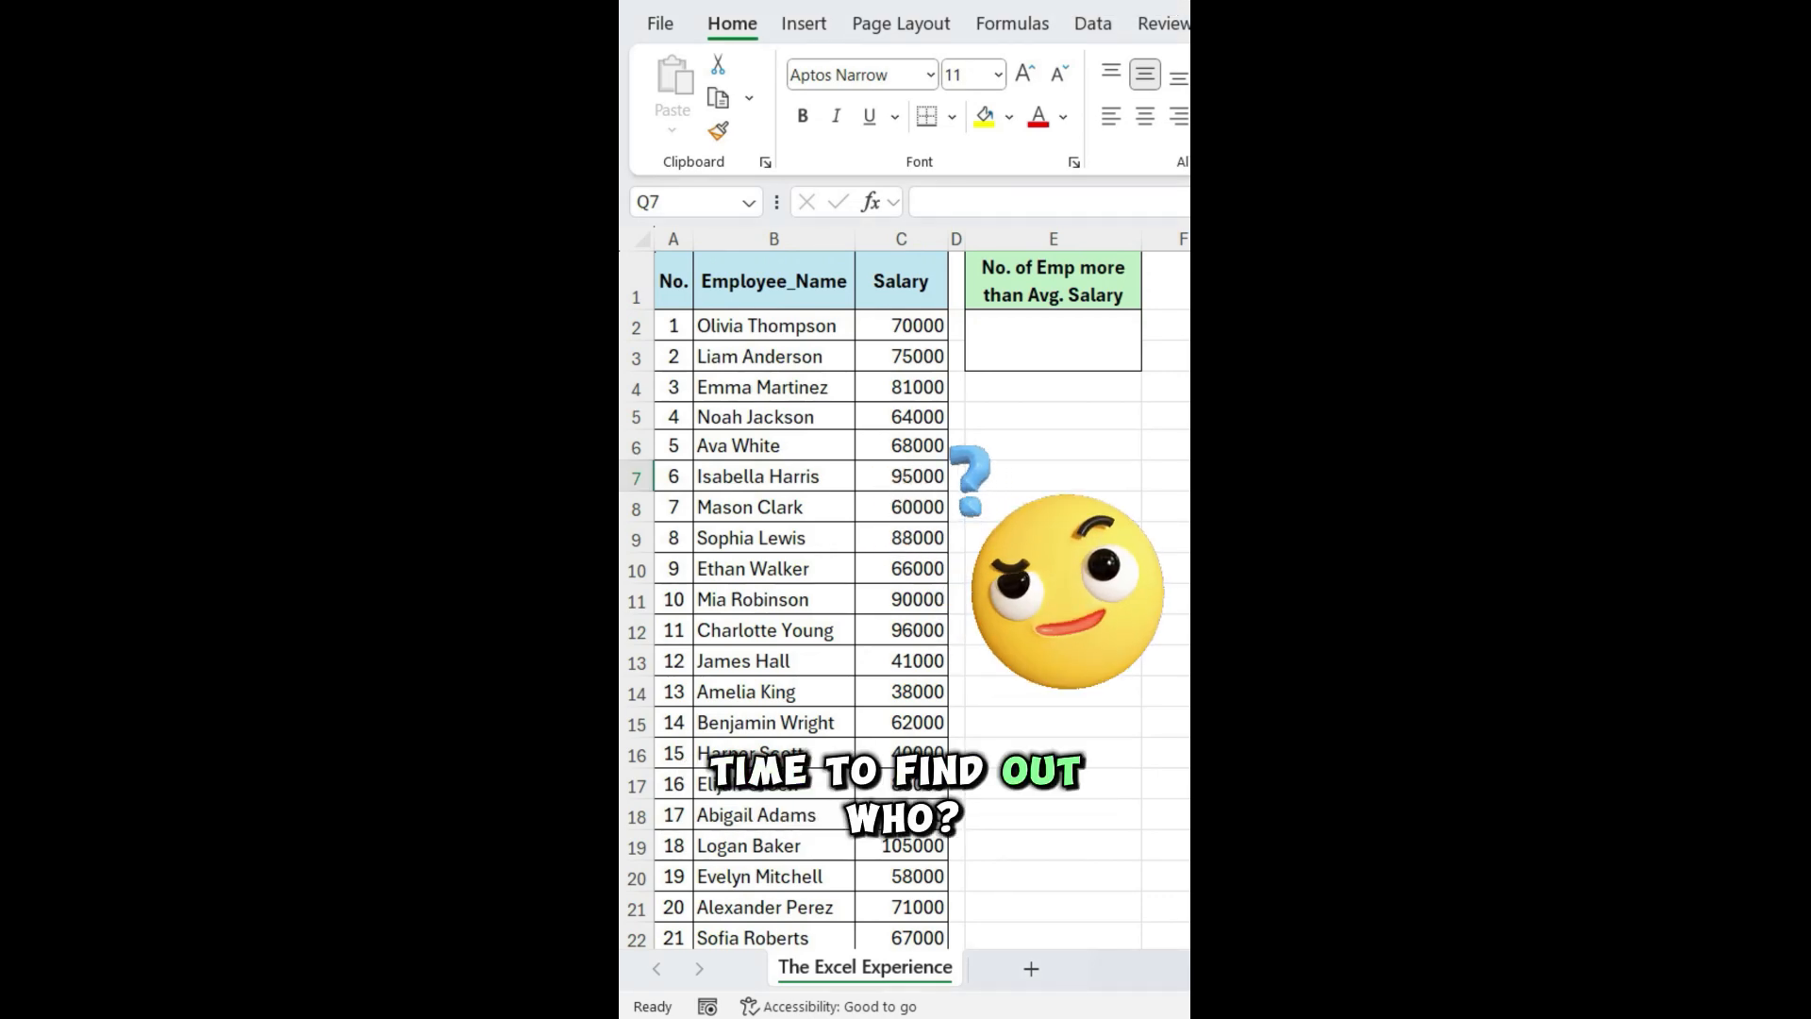
Look through the employee salary list and the cell for the number of employees above the average salary.
scroll(904, 600, down, 1)
scroll(904, 600, down, 3)
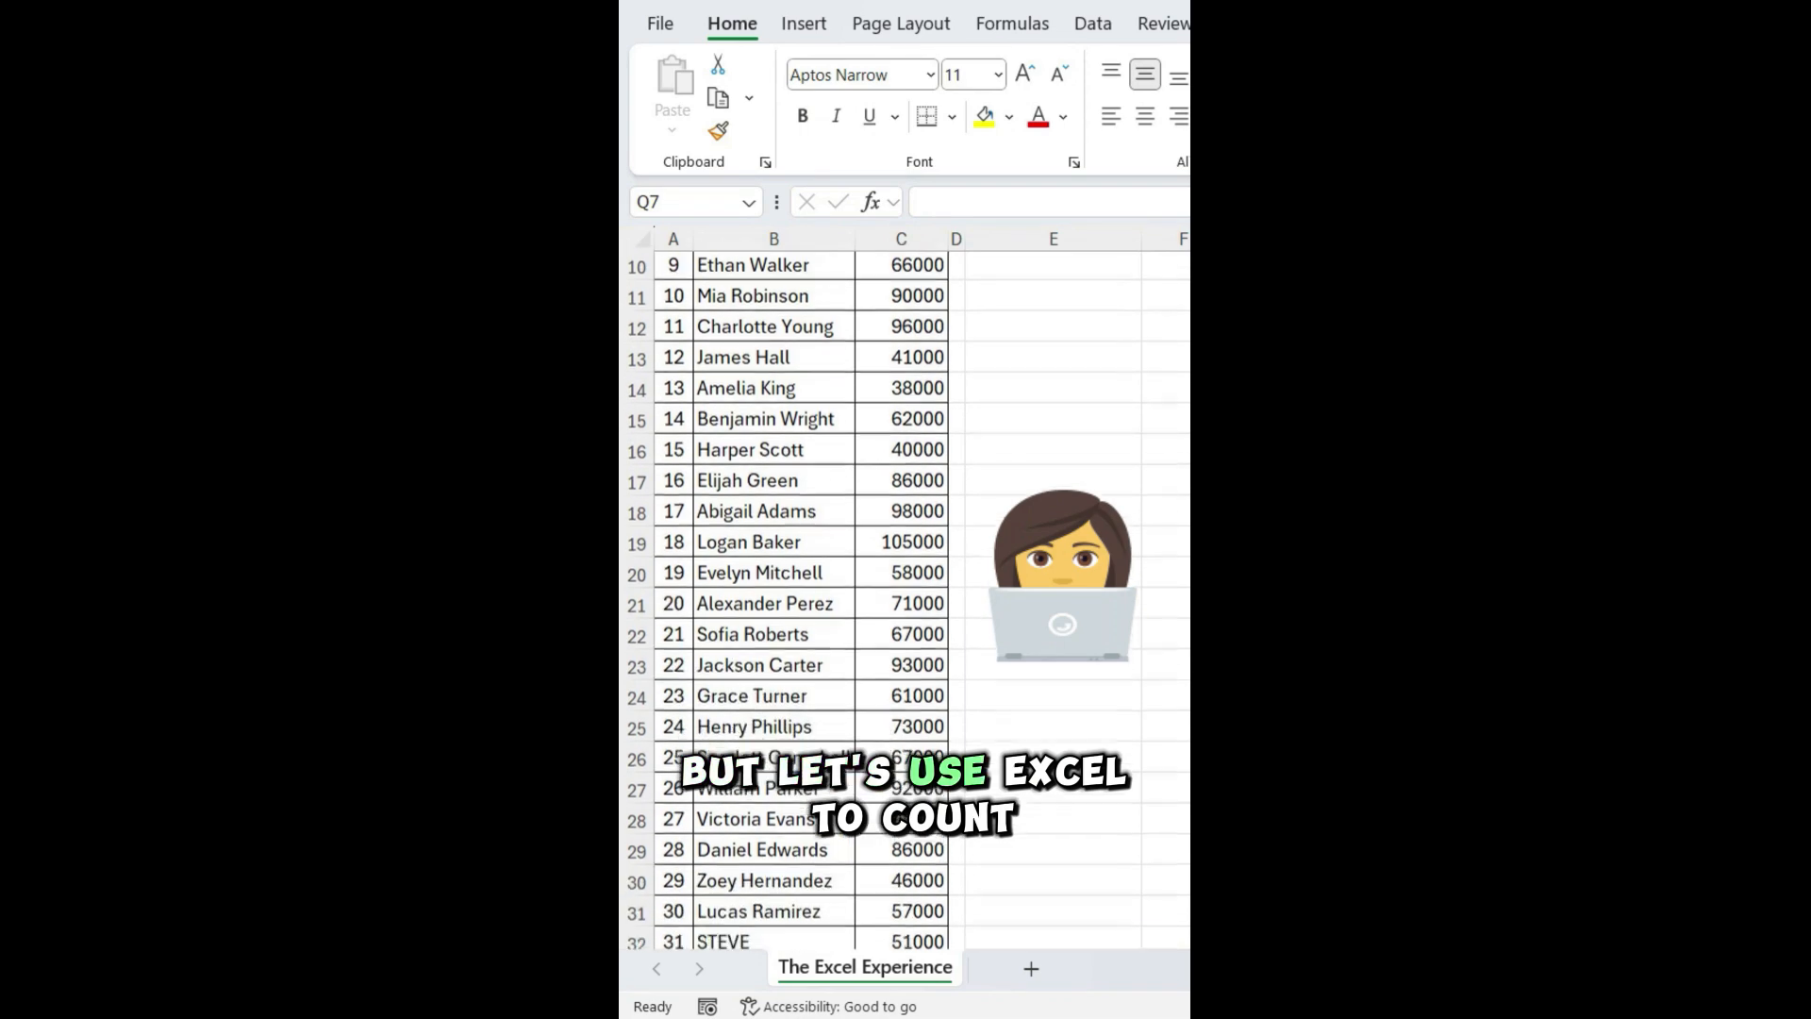
scroll(903, 600, up, 4)
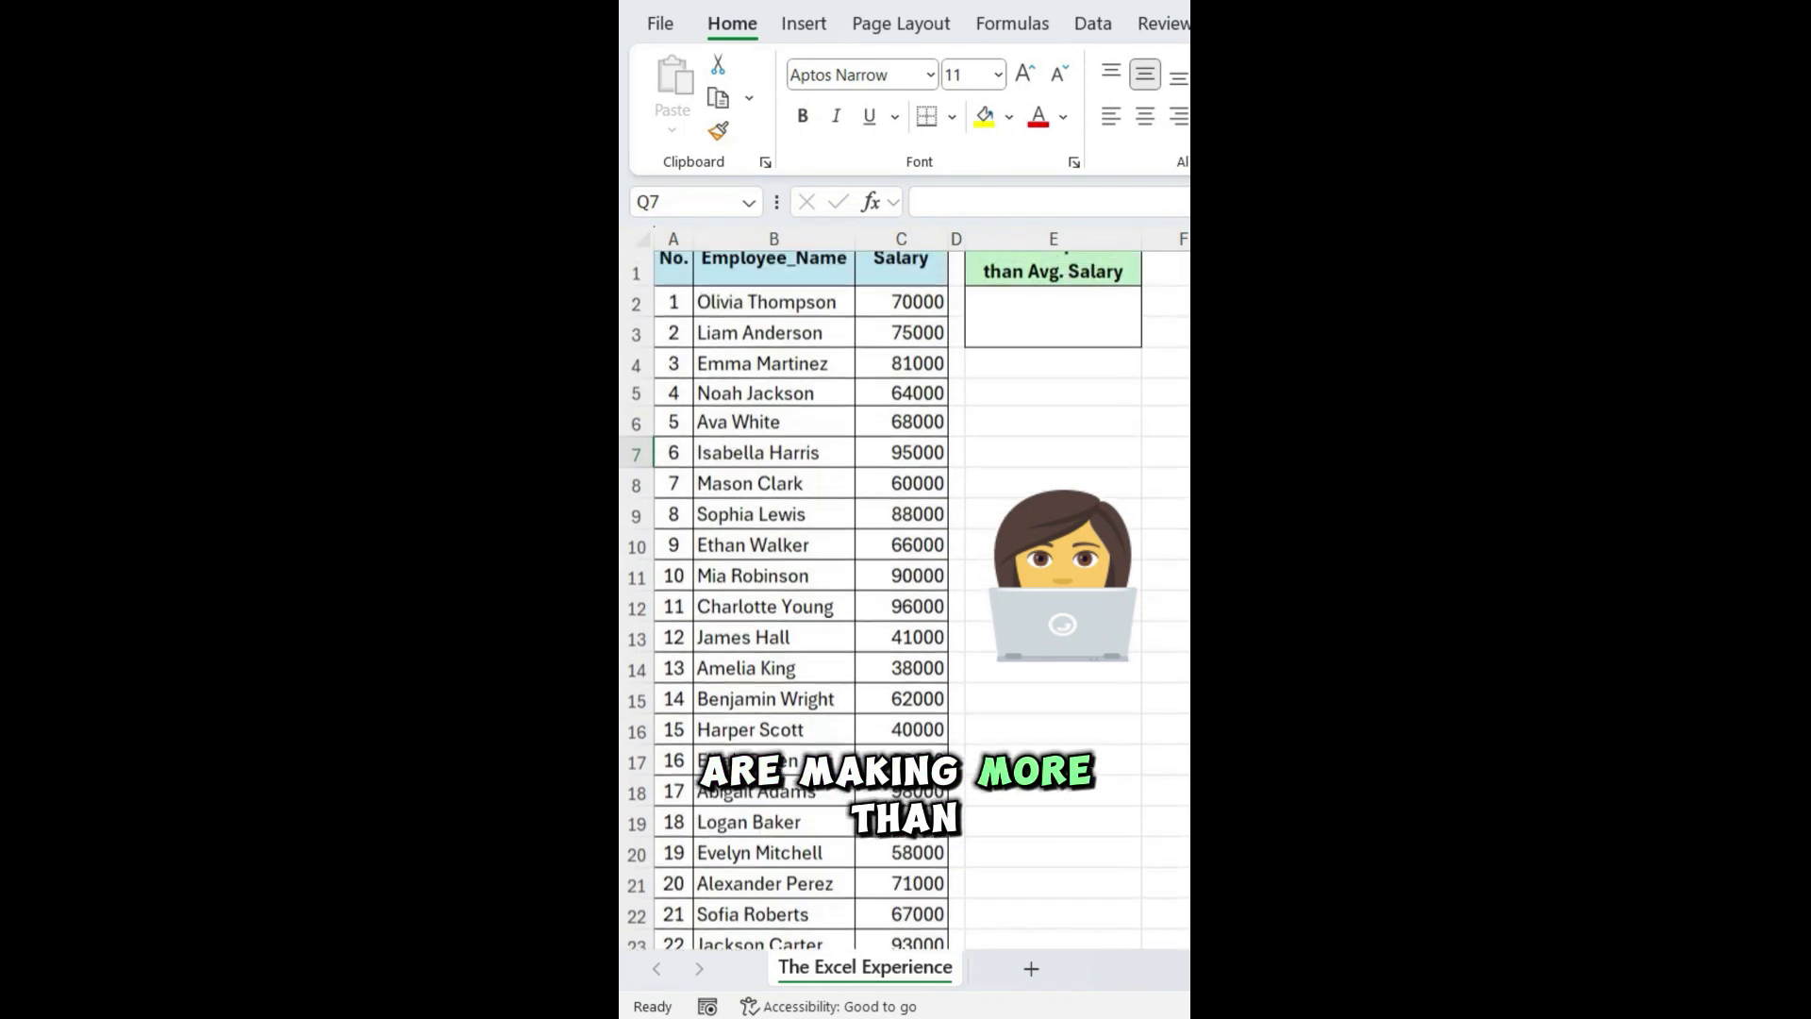
click(1082, 354)
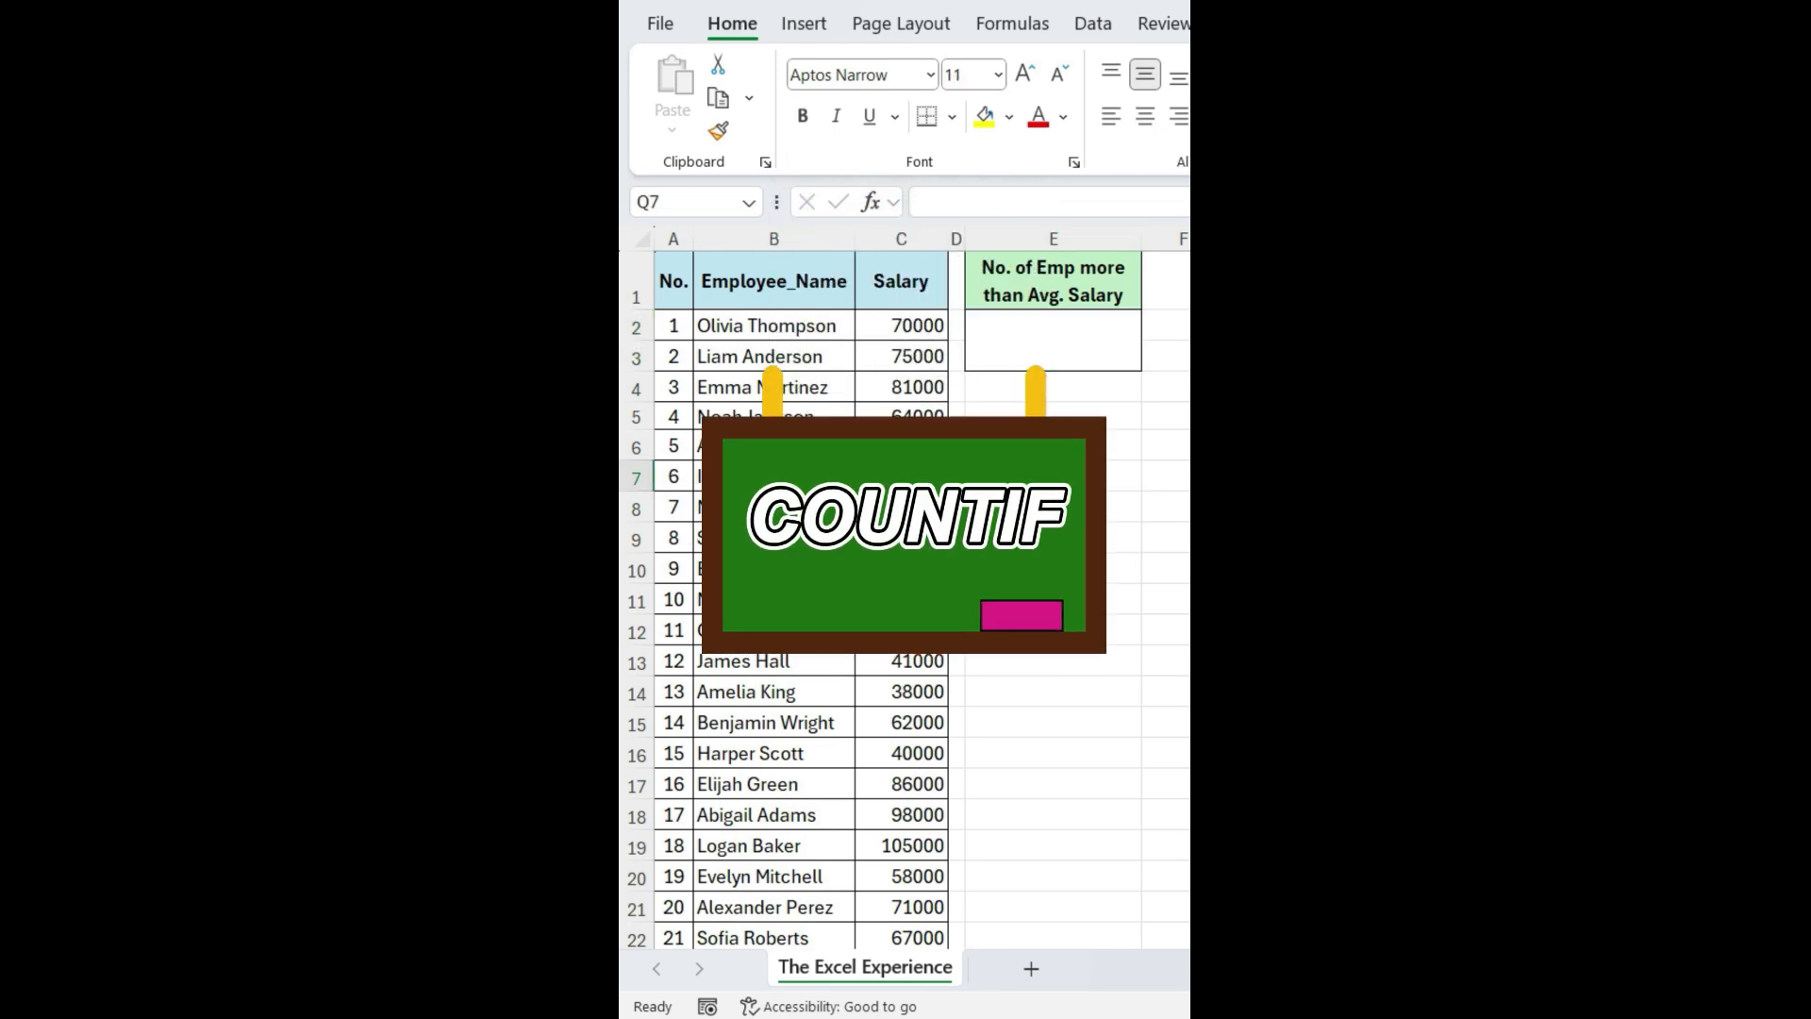
scroll(811, 604, down, 5)
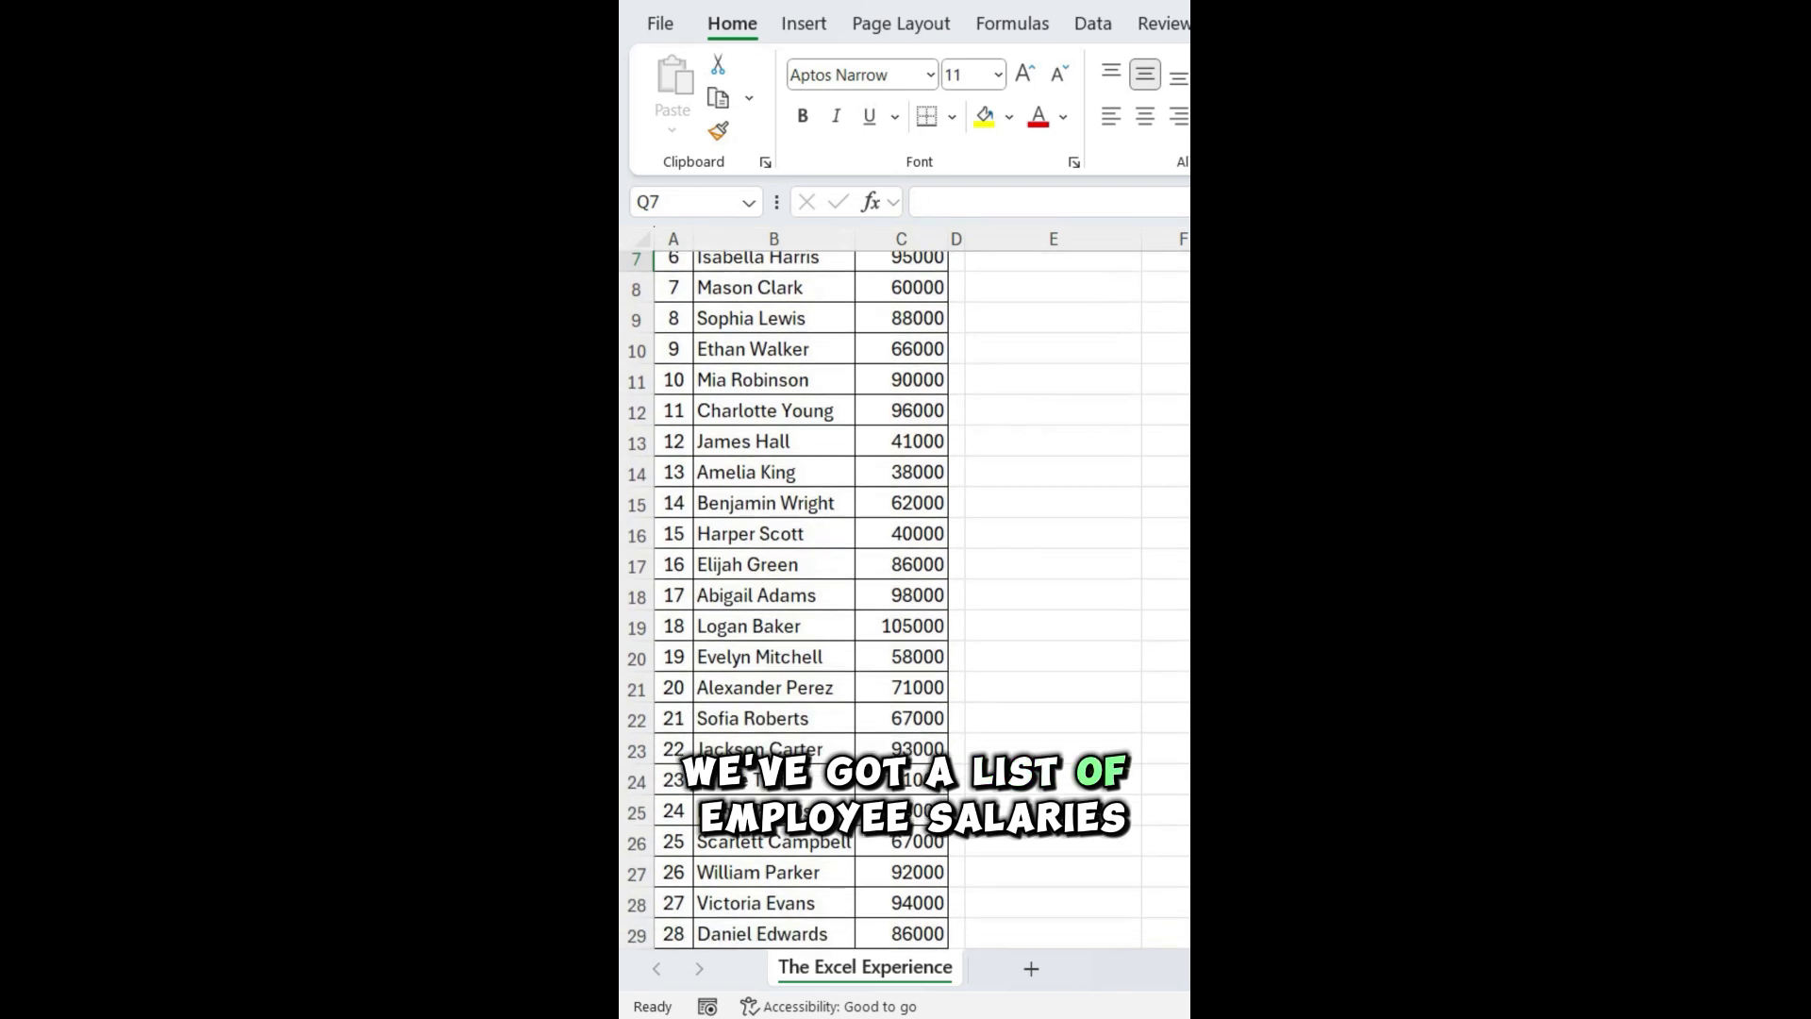
scroll(811, 600, down, 1)
scroll(811, 600, up, 4)
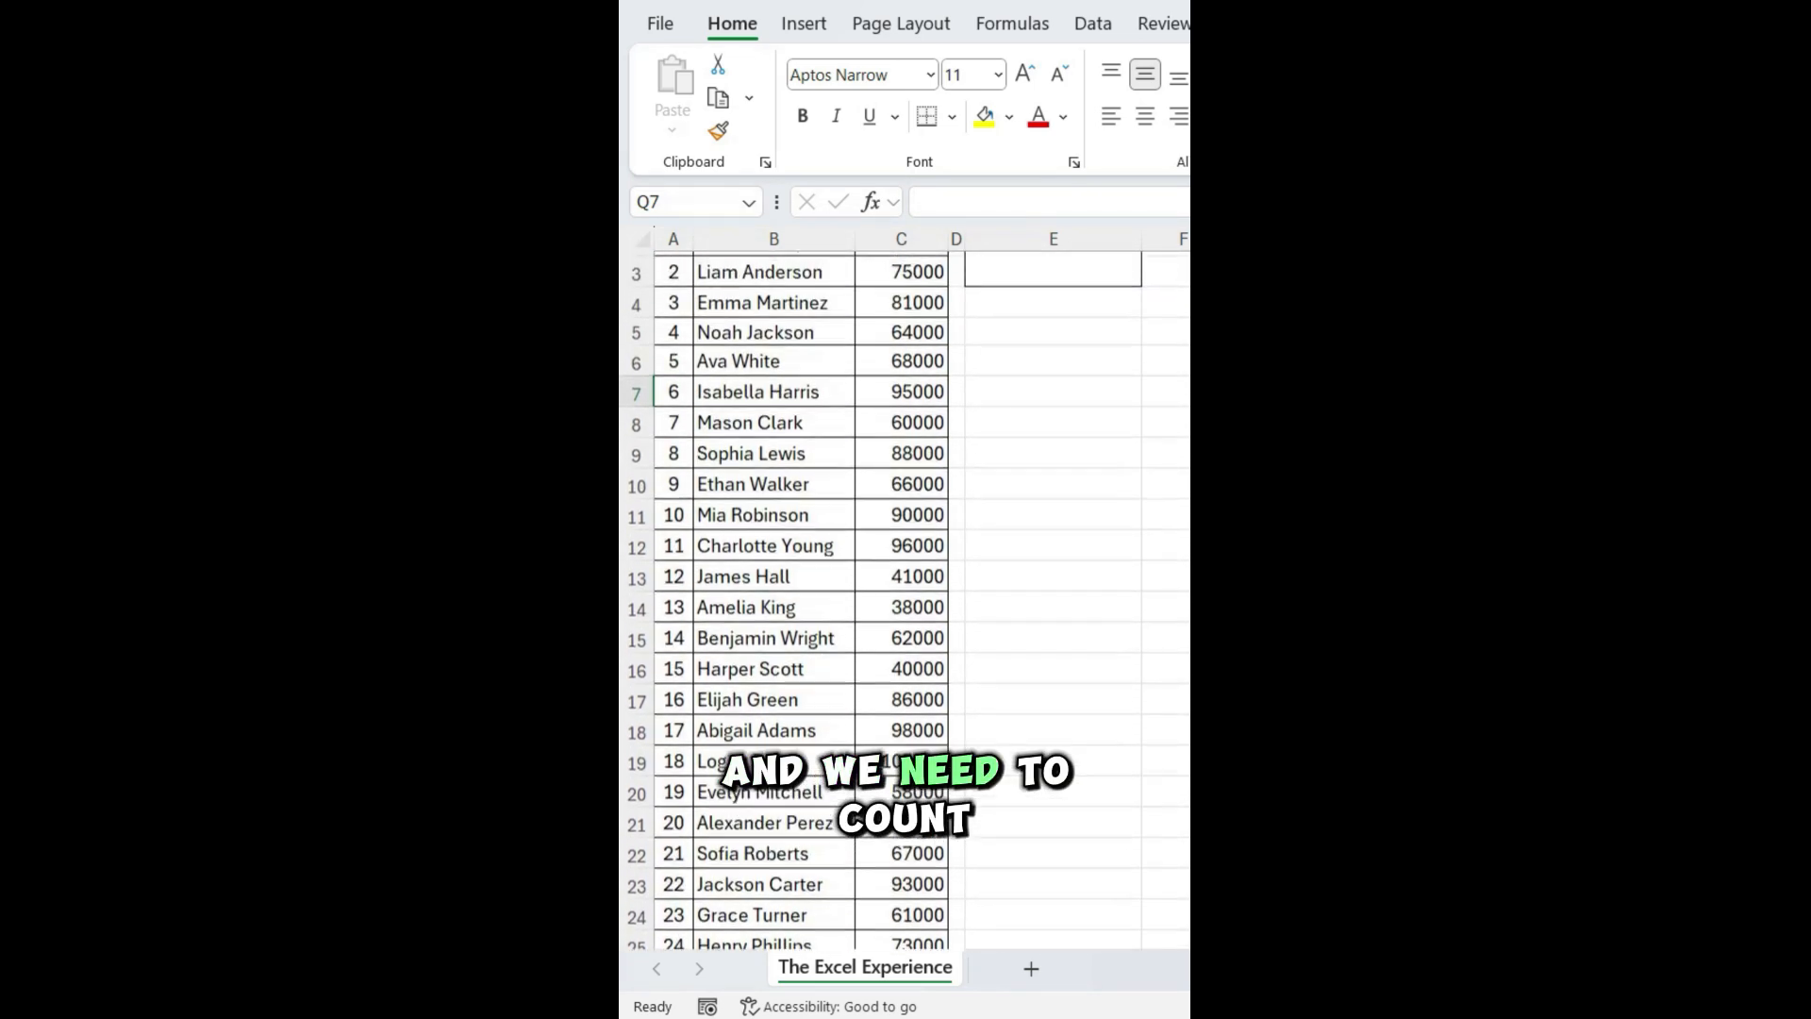
scroll(811, 600, up, 1)
Start a COUNTIF formula in E2 with the whole Salary column, Table3[Salary], as its range.
click(1077, 348)
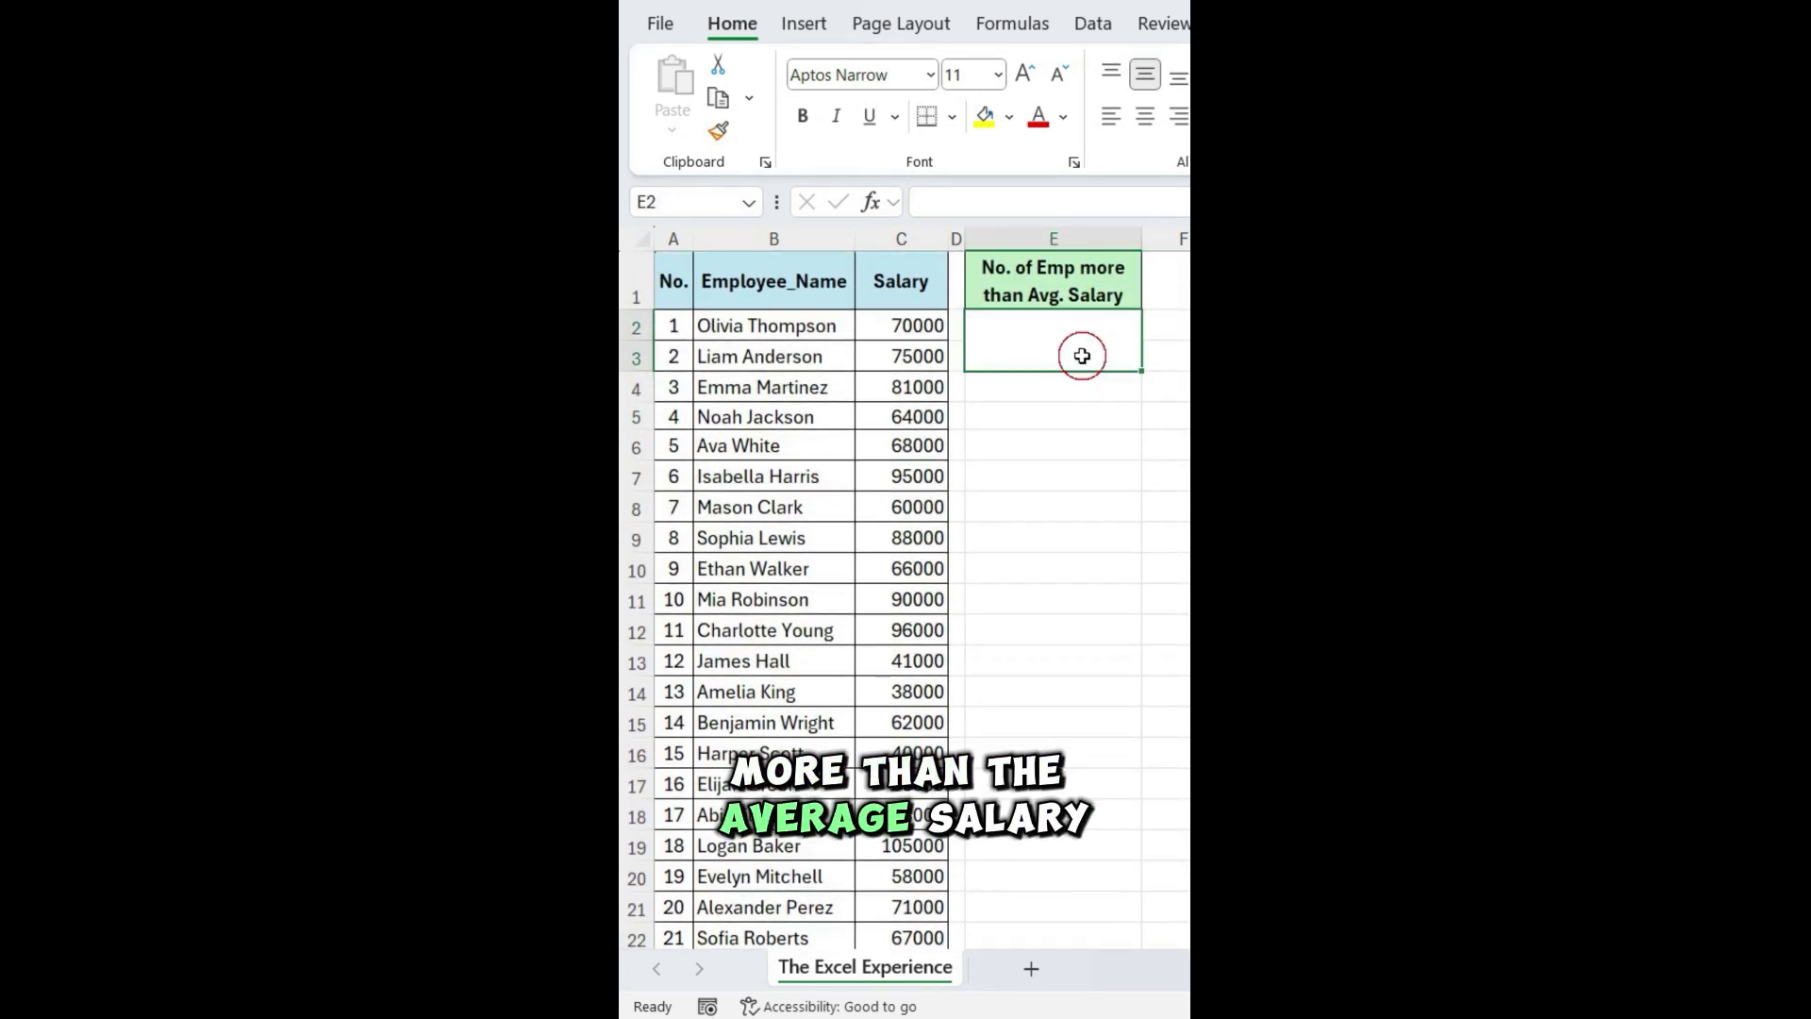
text(=COUN)
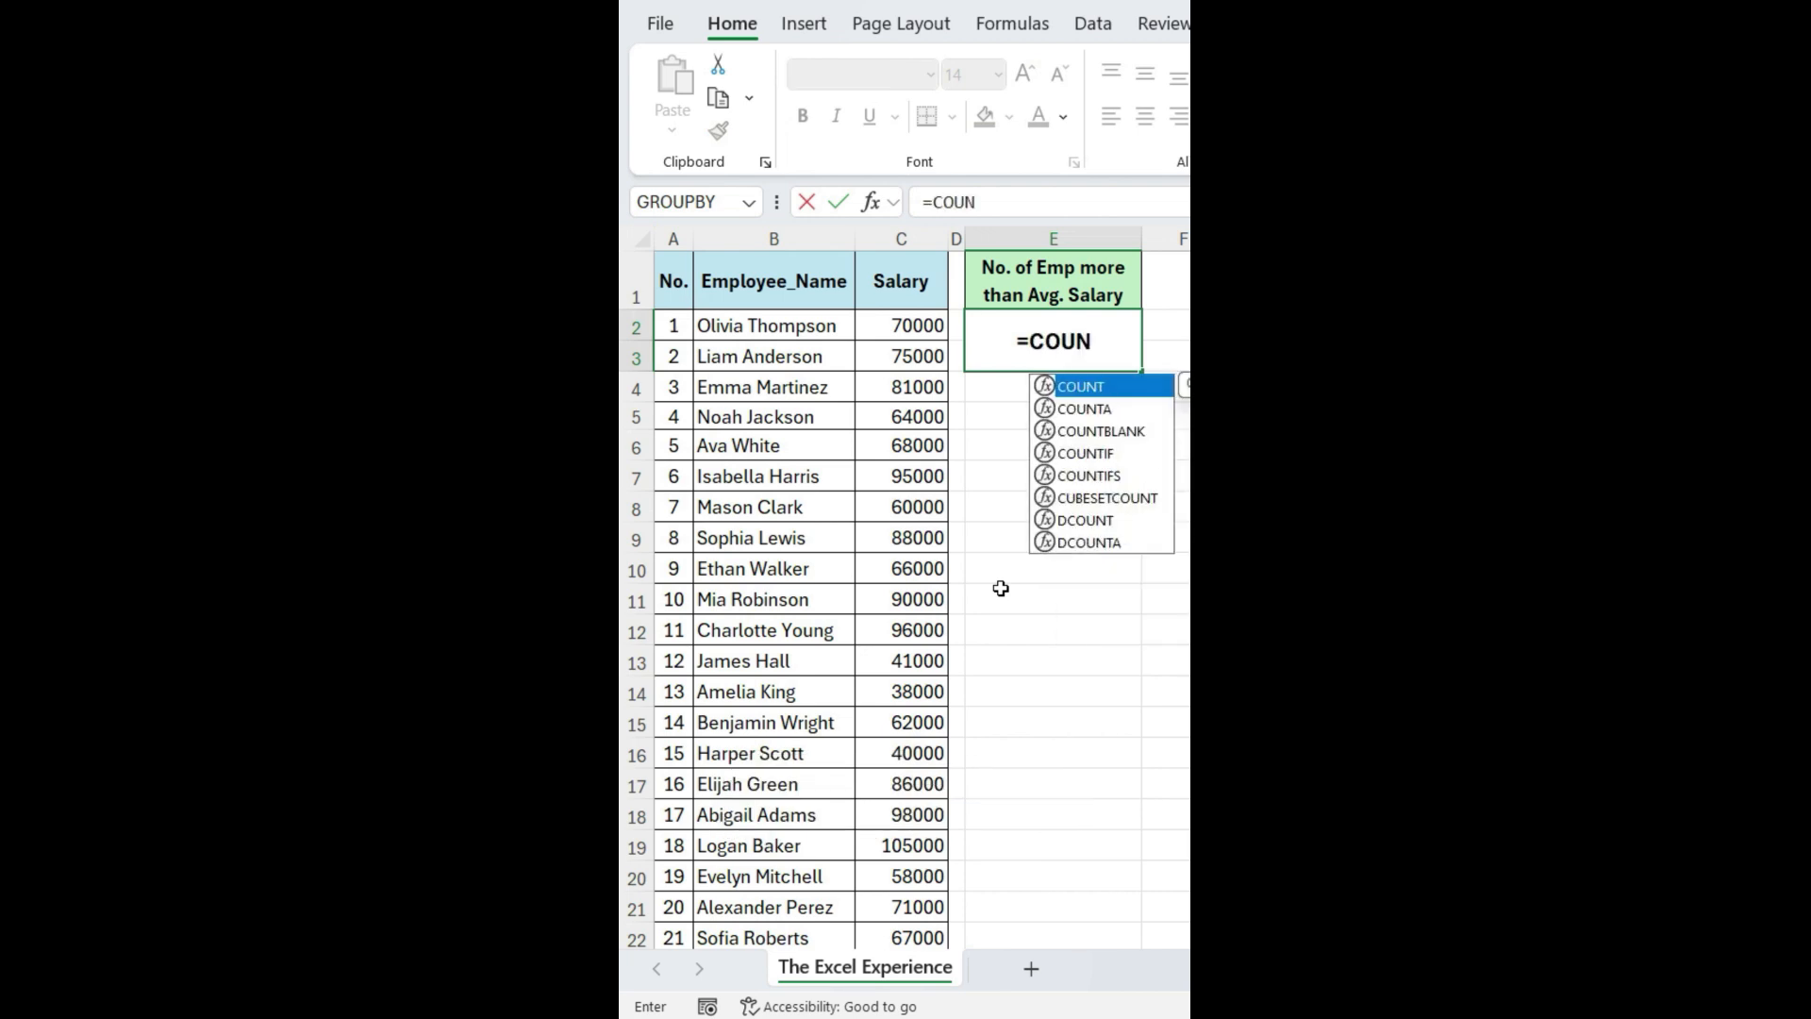
text(TIF()
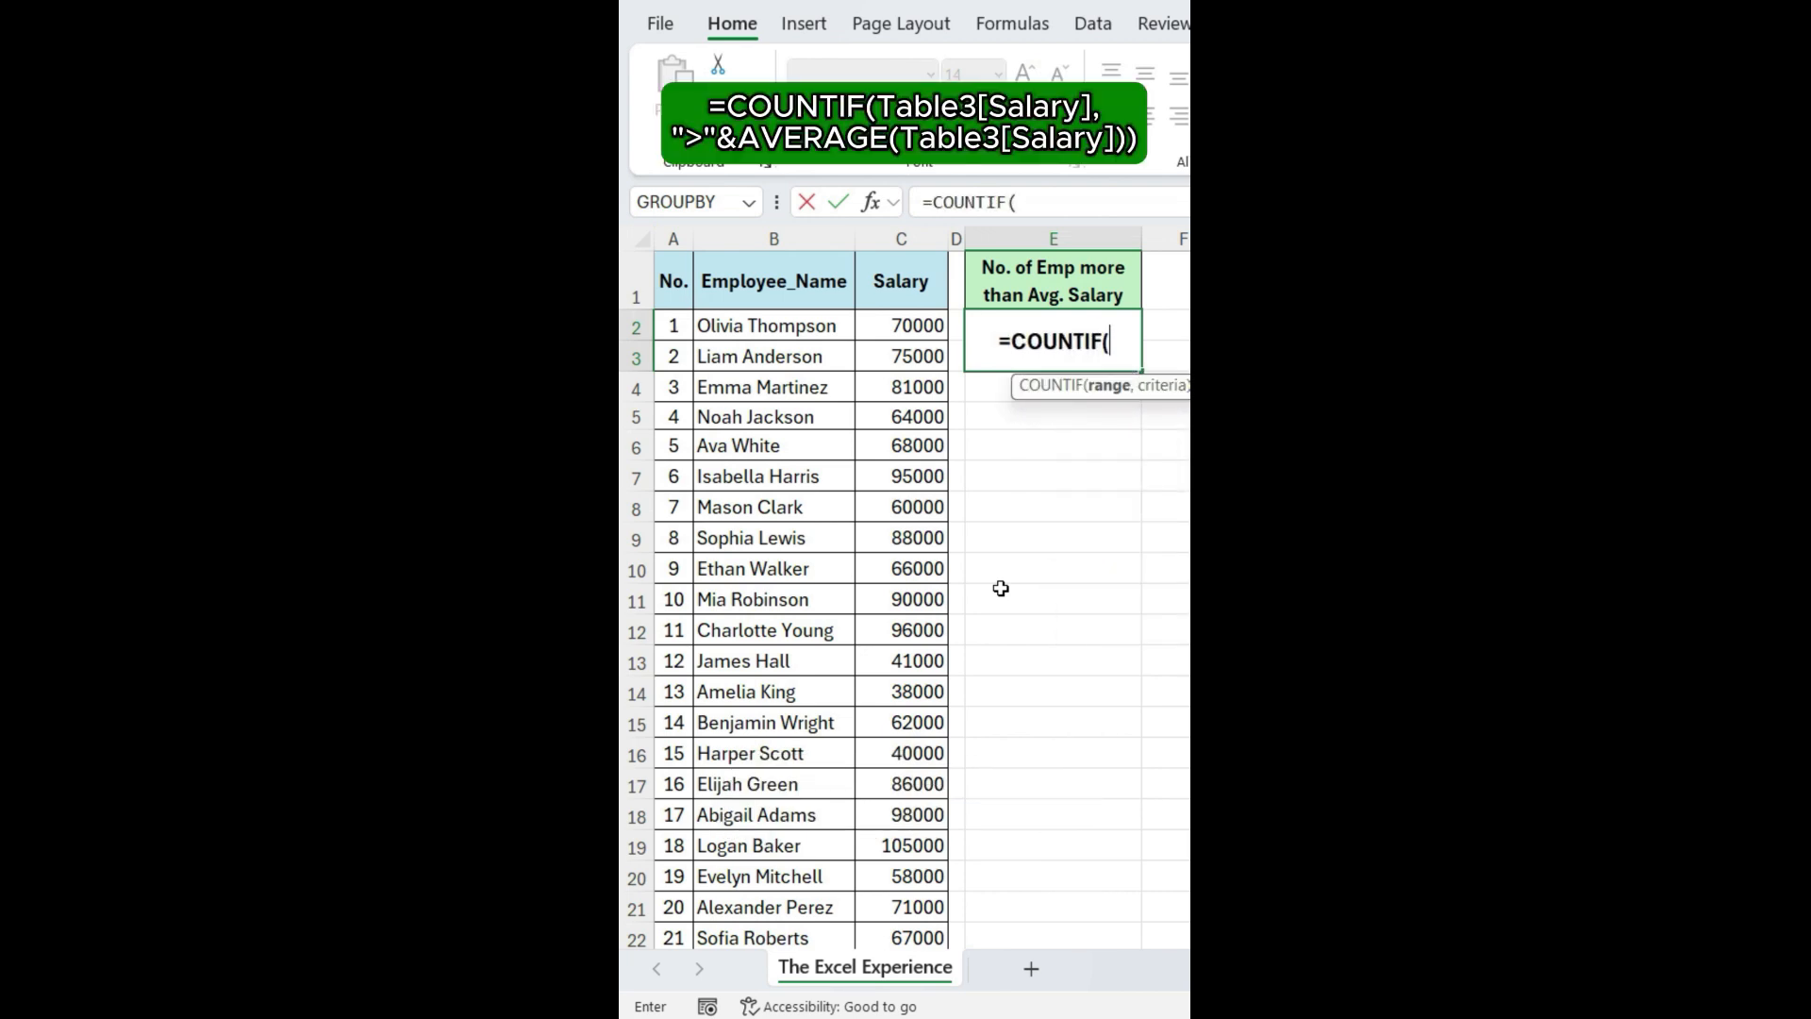
click(903, 318)
key(ctrl+shift+Down)
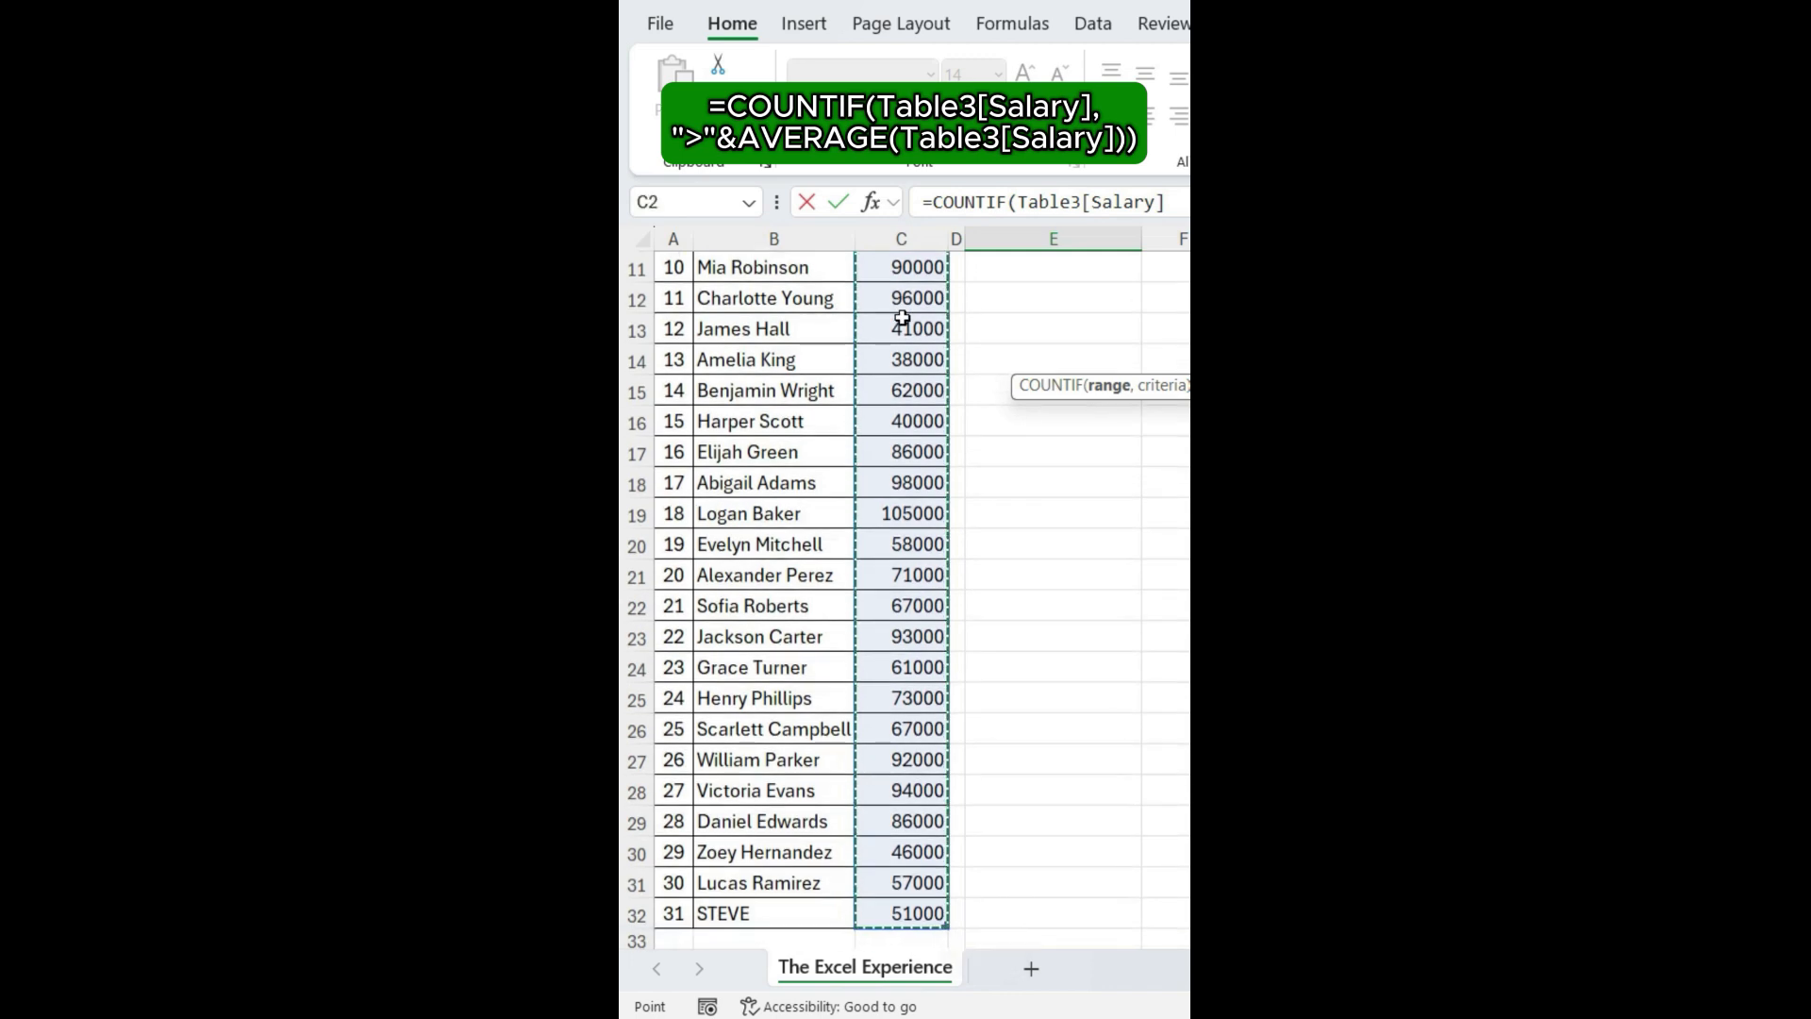
scroll(903, 318, up, 3)
drag(1088, 398, 1041, 534)
Complete the COUNTIF formula in E2 with the criteria ">"&AVERAGE(Table3[Salary]).
text(,">"&AVE)
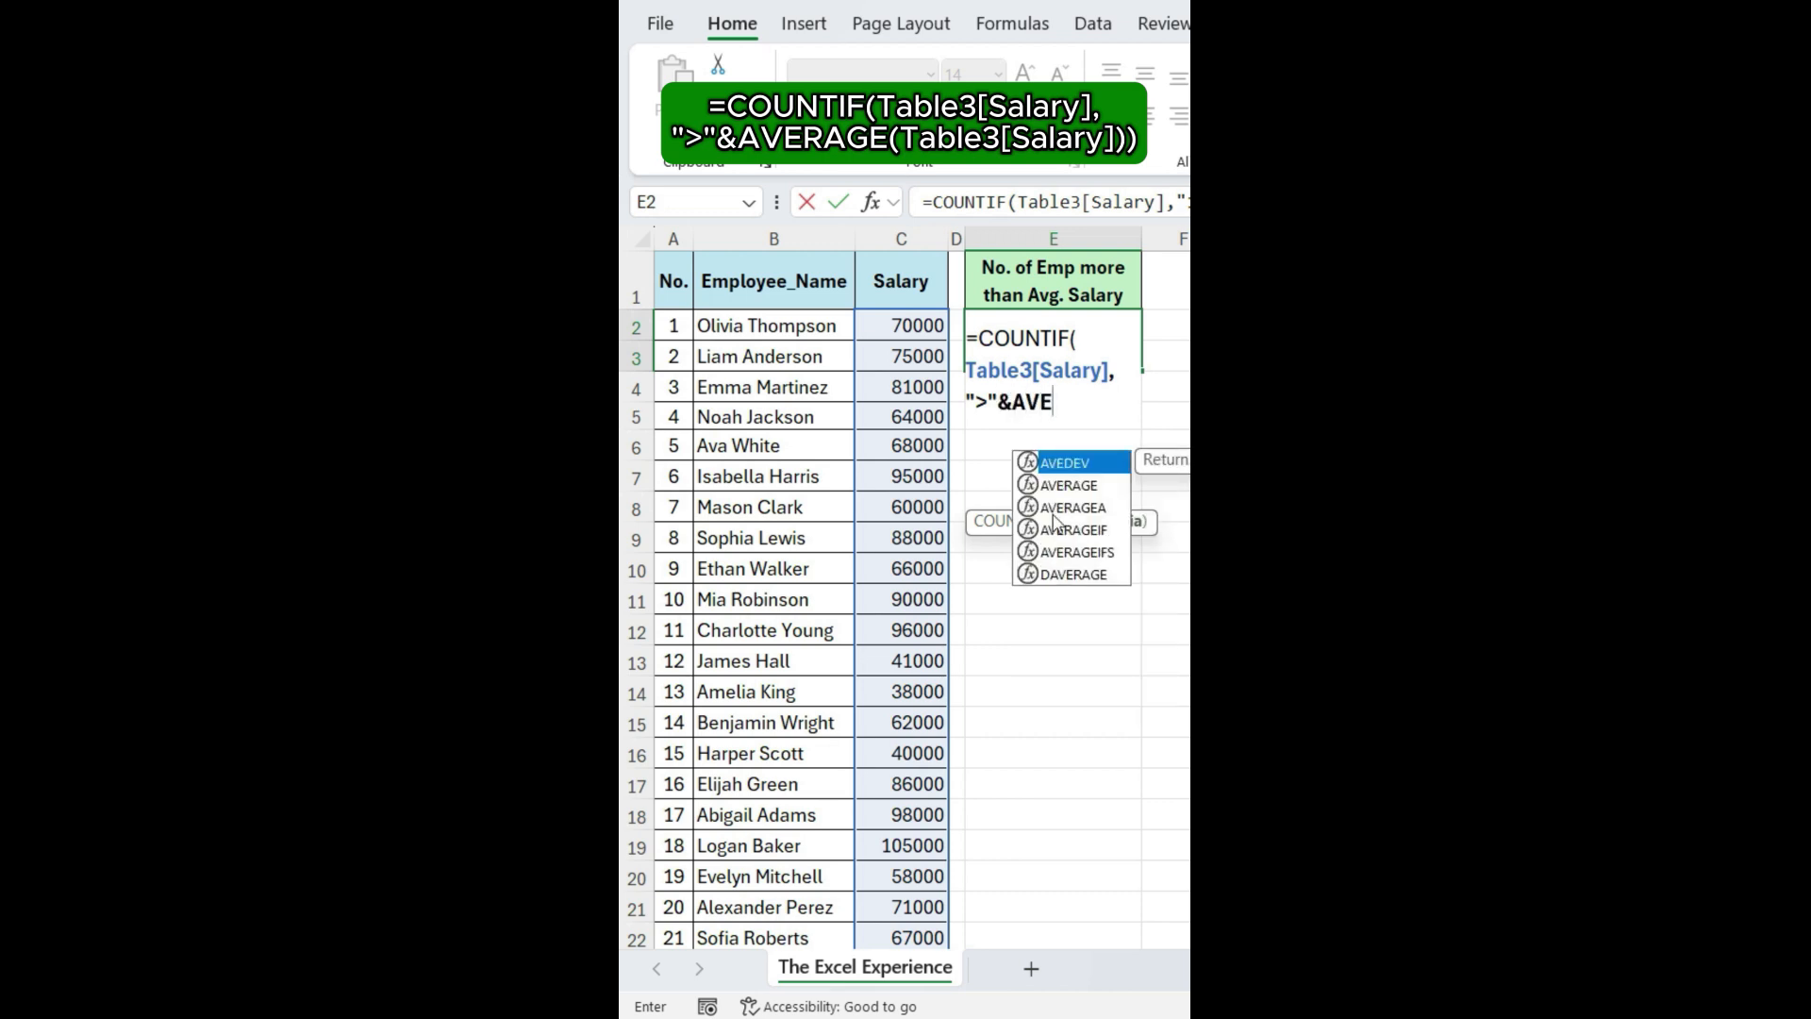
double_click(1069, 487)
click(918, 330)
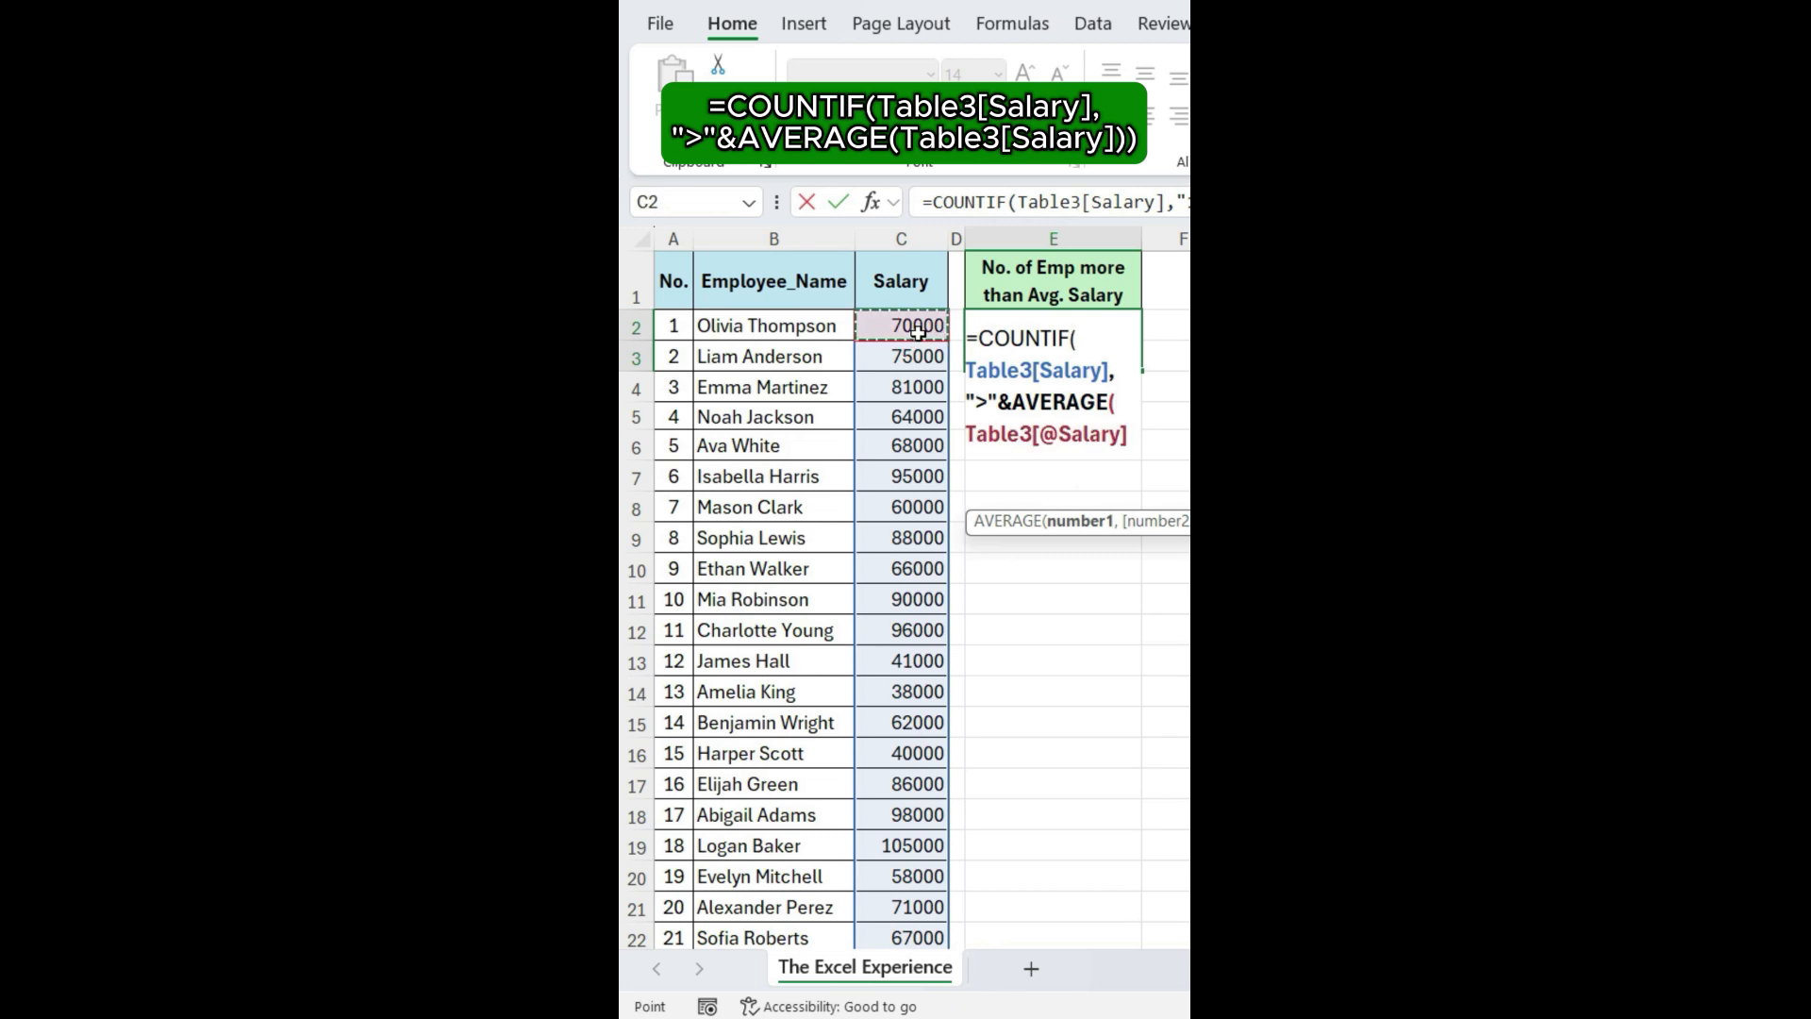
key(ctrl+shift+Down)
scroll(918, 332, up, 4)
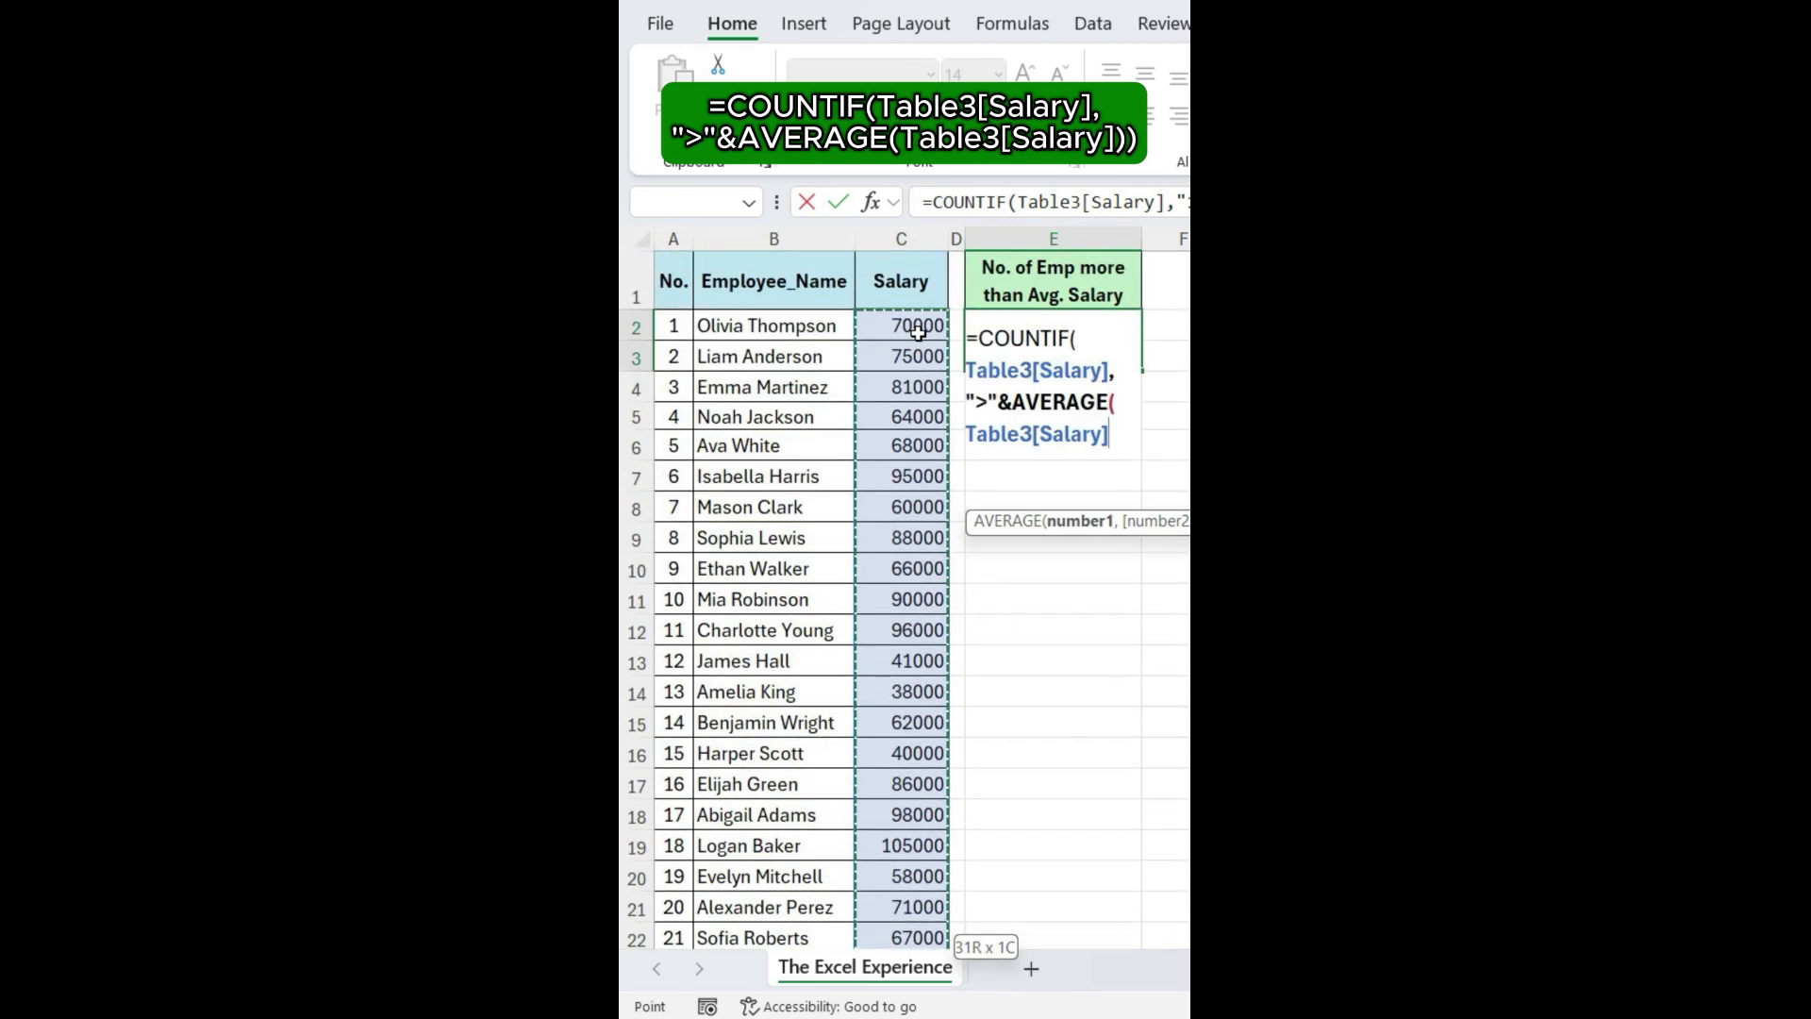
text())
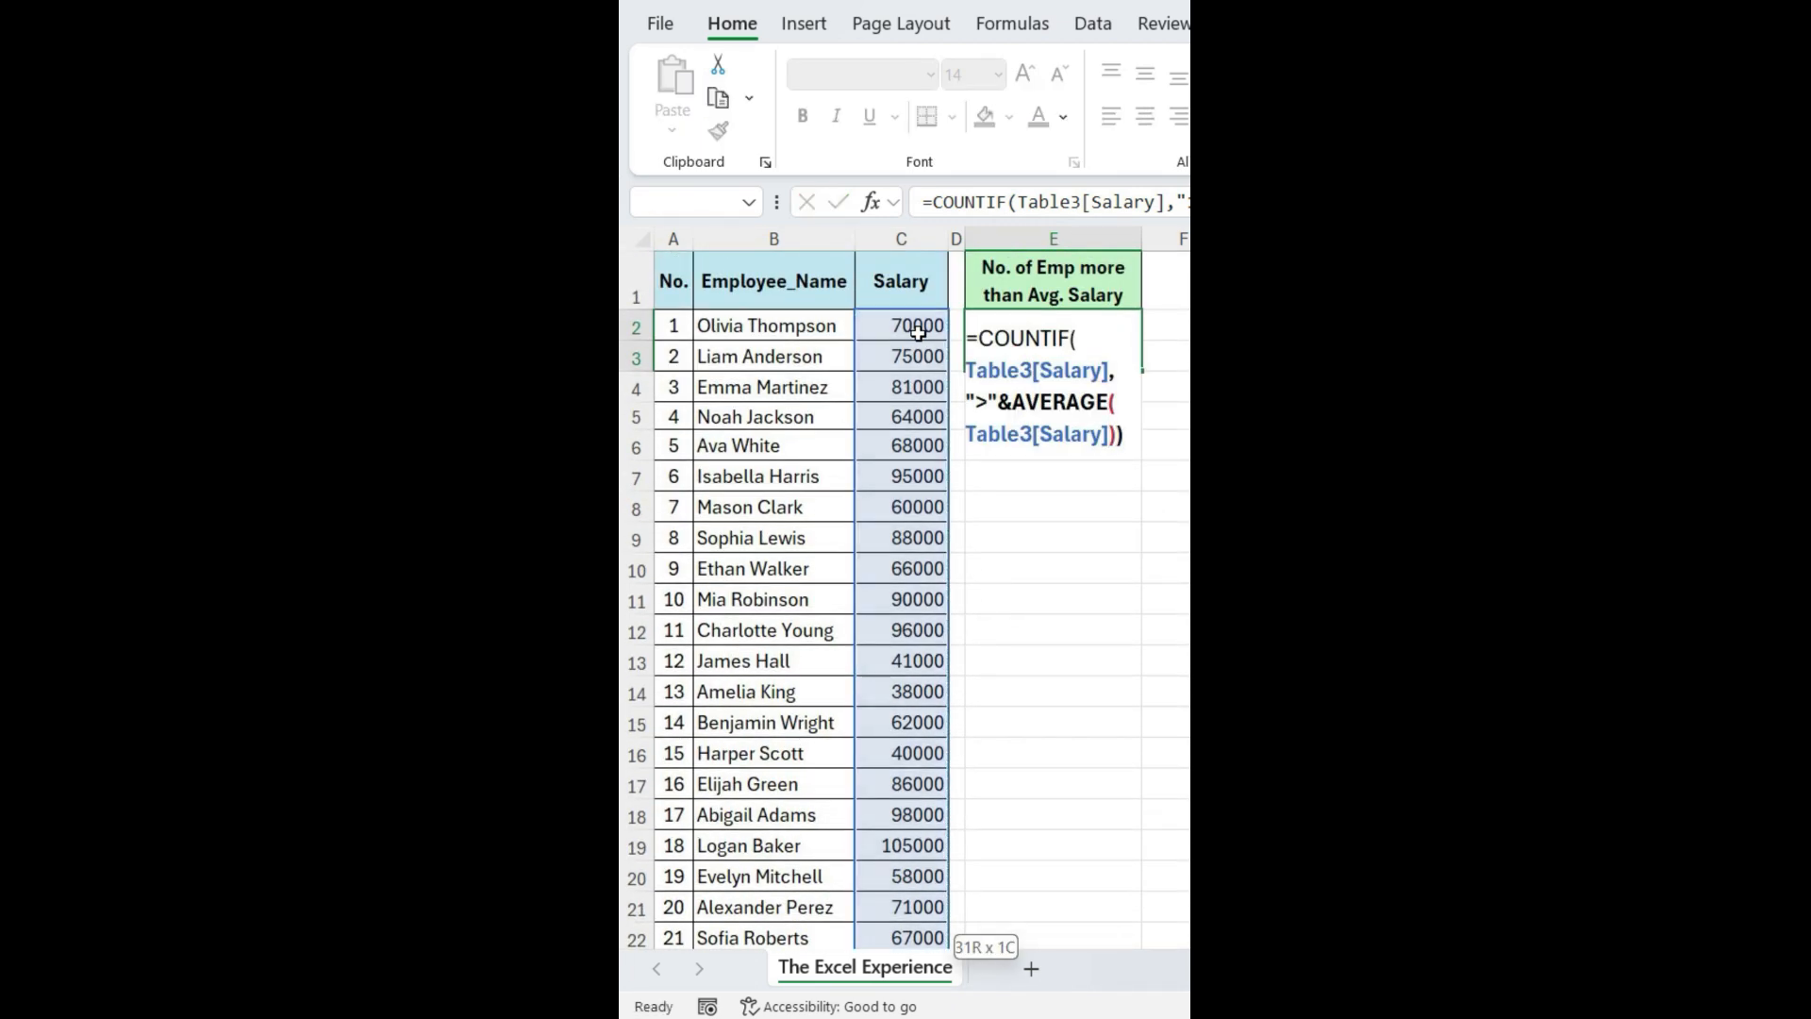
key(Return)
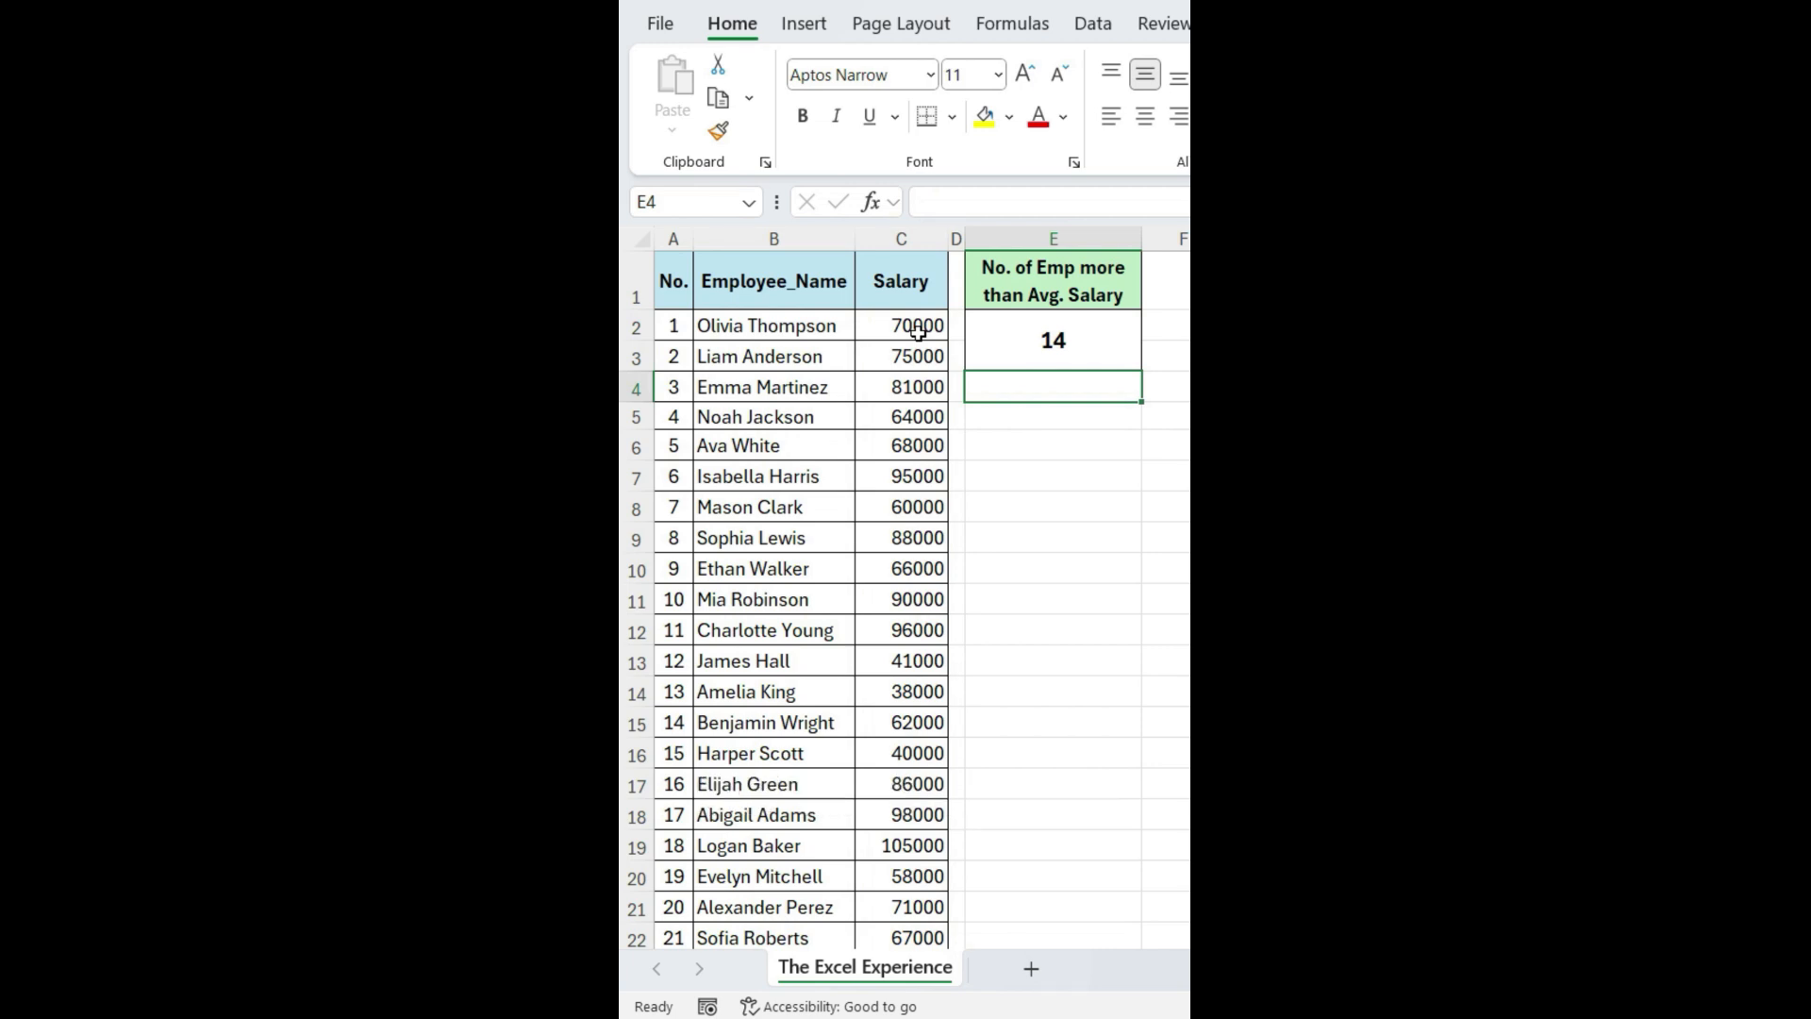
key(Up)
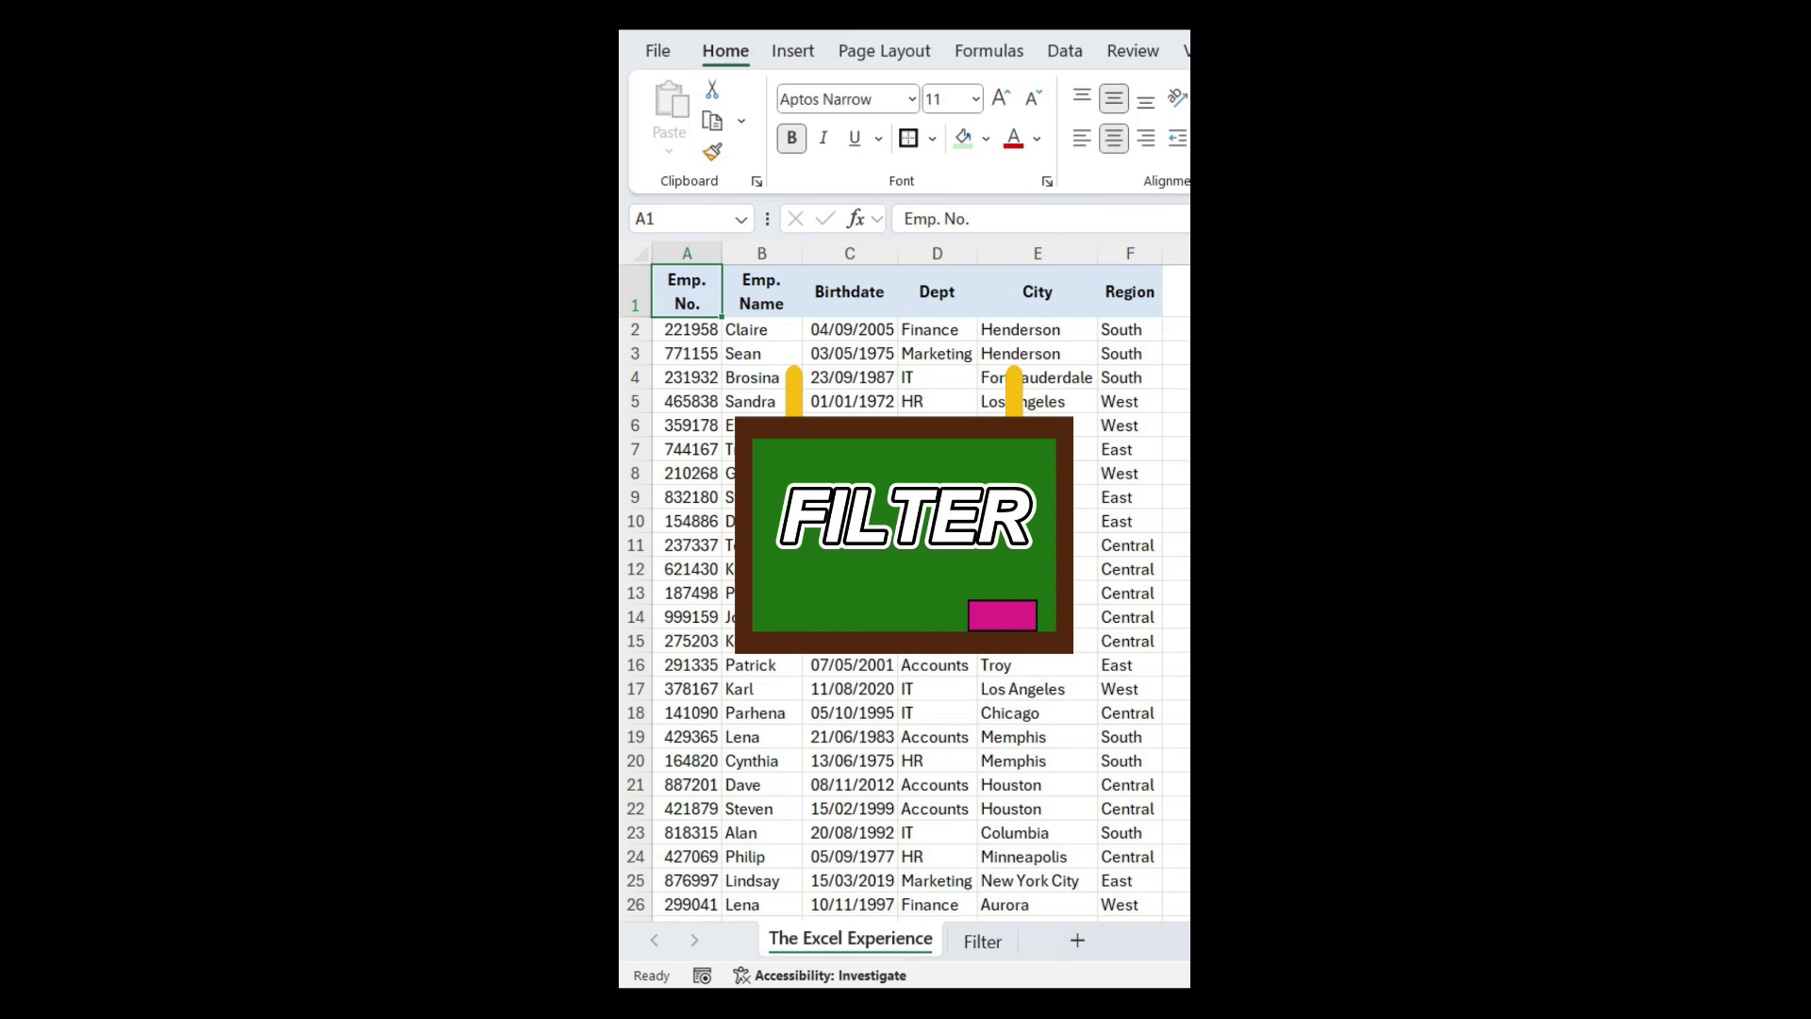
Start a FILTER formula in A5 of the Filter sheet with A2:D80 of The Excel Experience sheet as the array.
scroll(906, 593, down, 10)
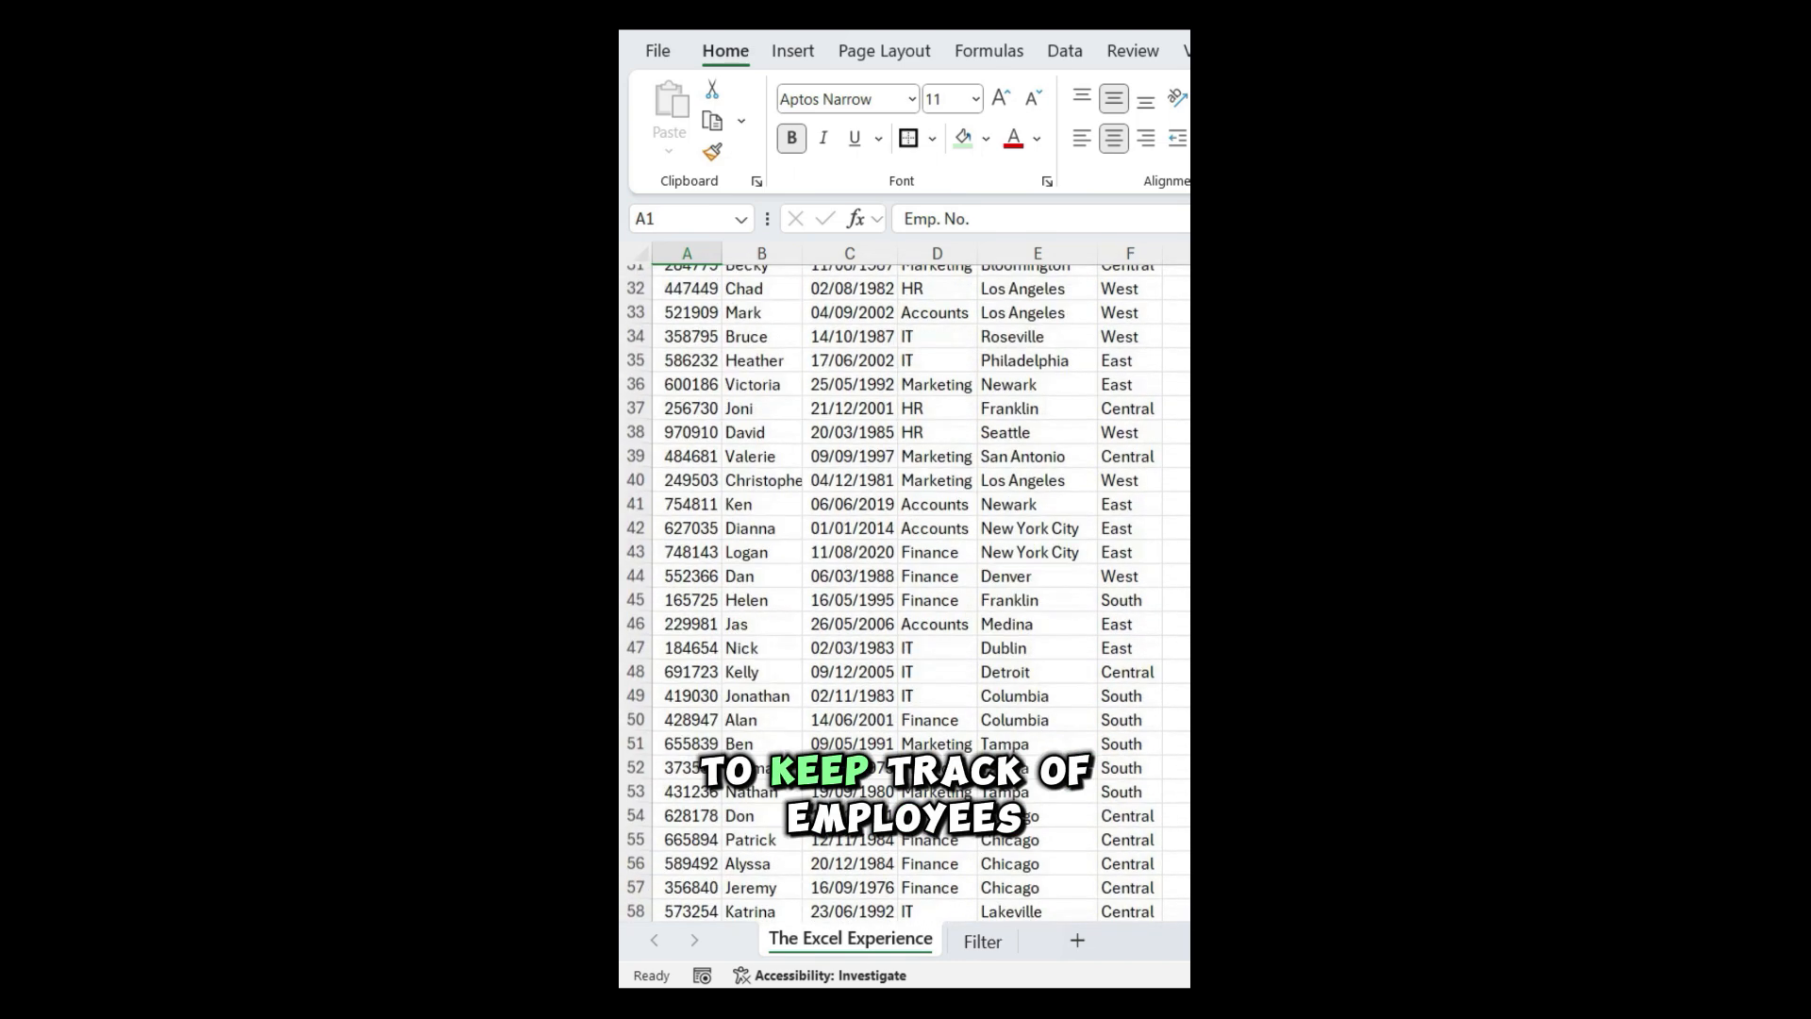
scroll(905, 592, down, 9)
scroll(906, 592, up, 19)
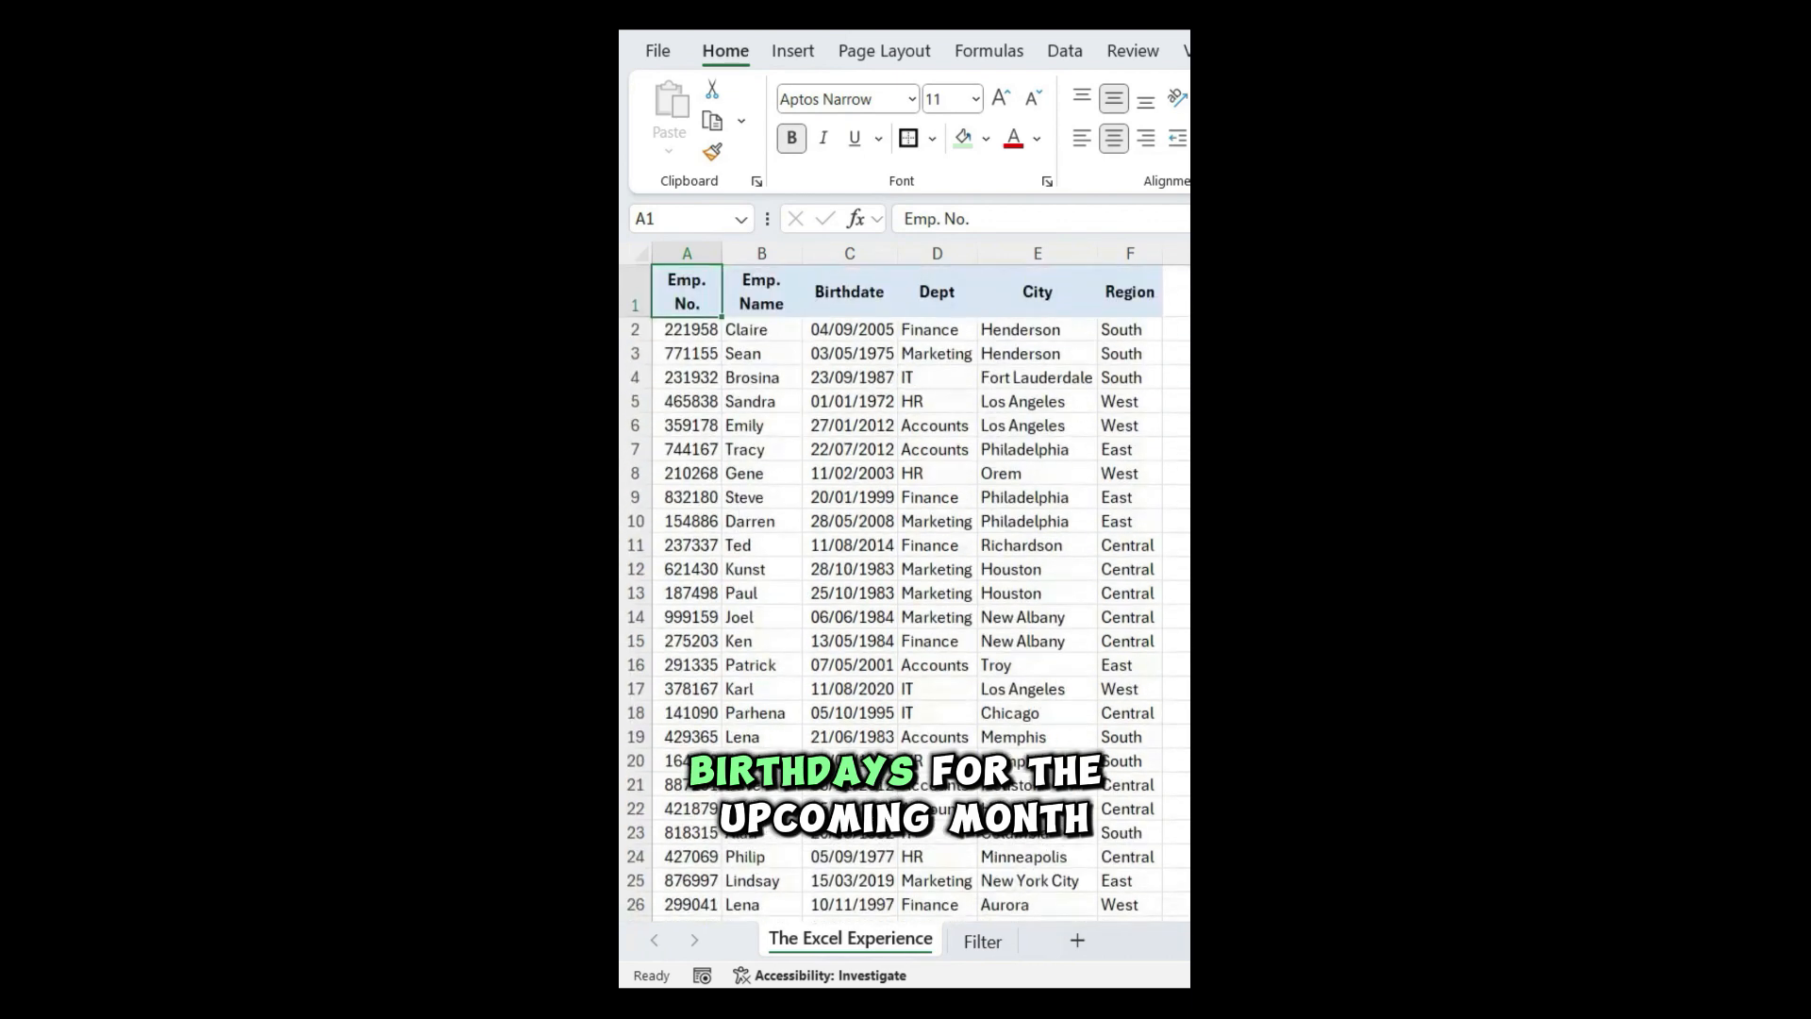
click(986, 942)
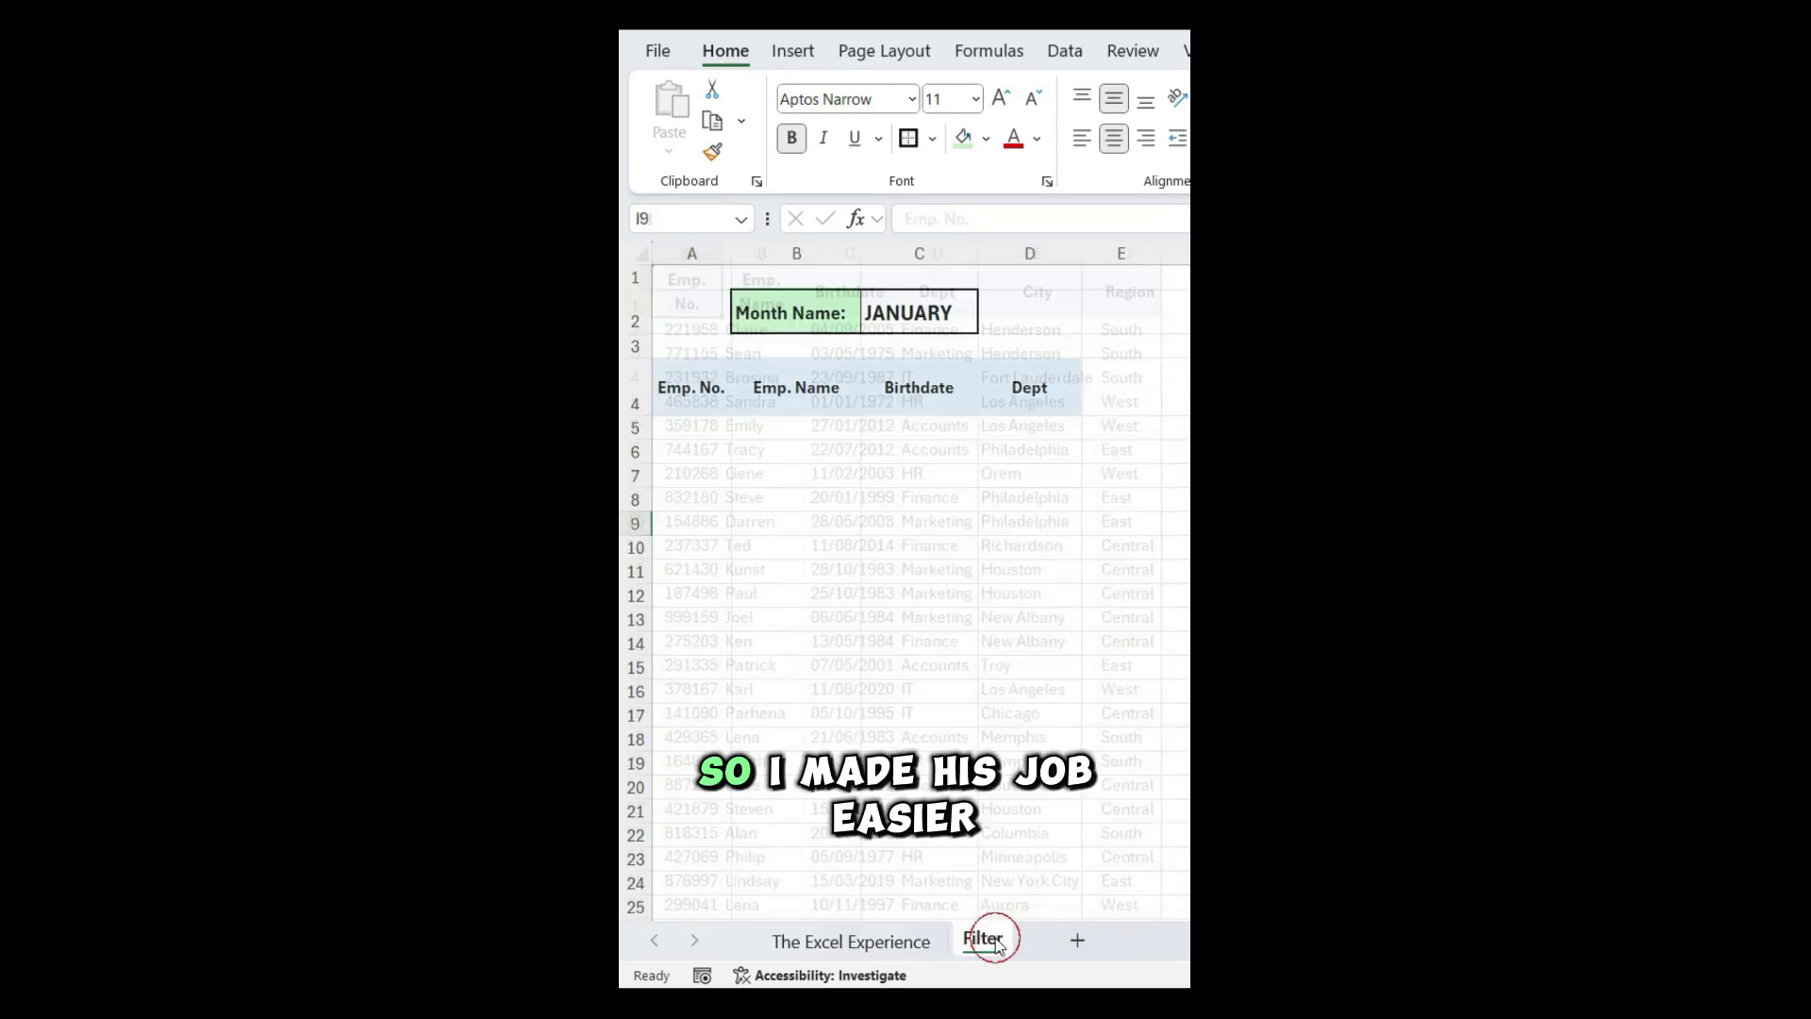
click(676, 432)
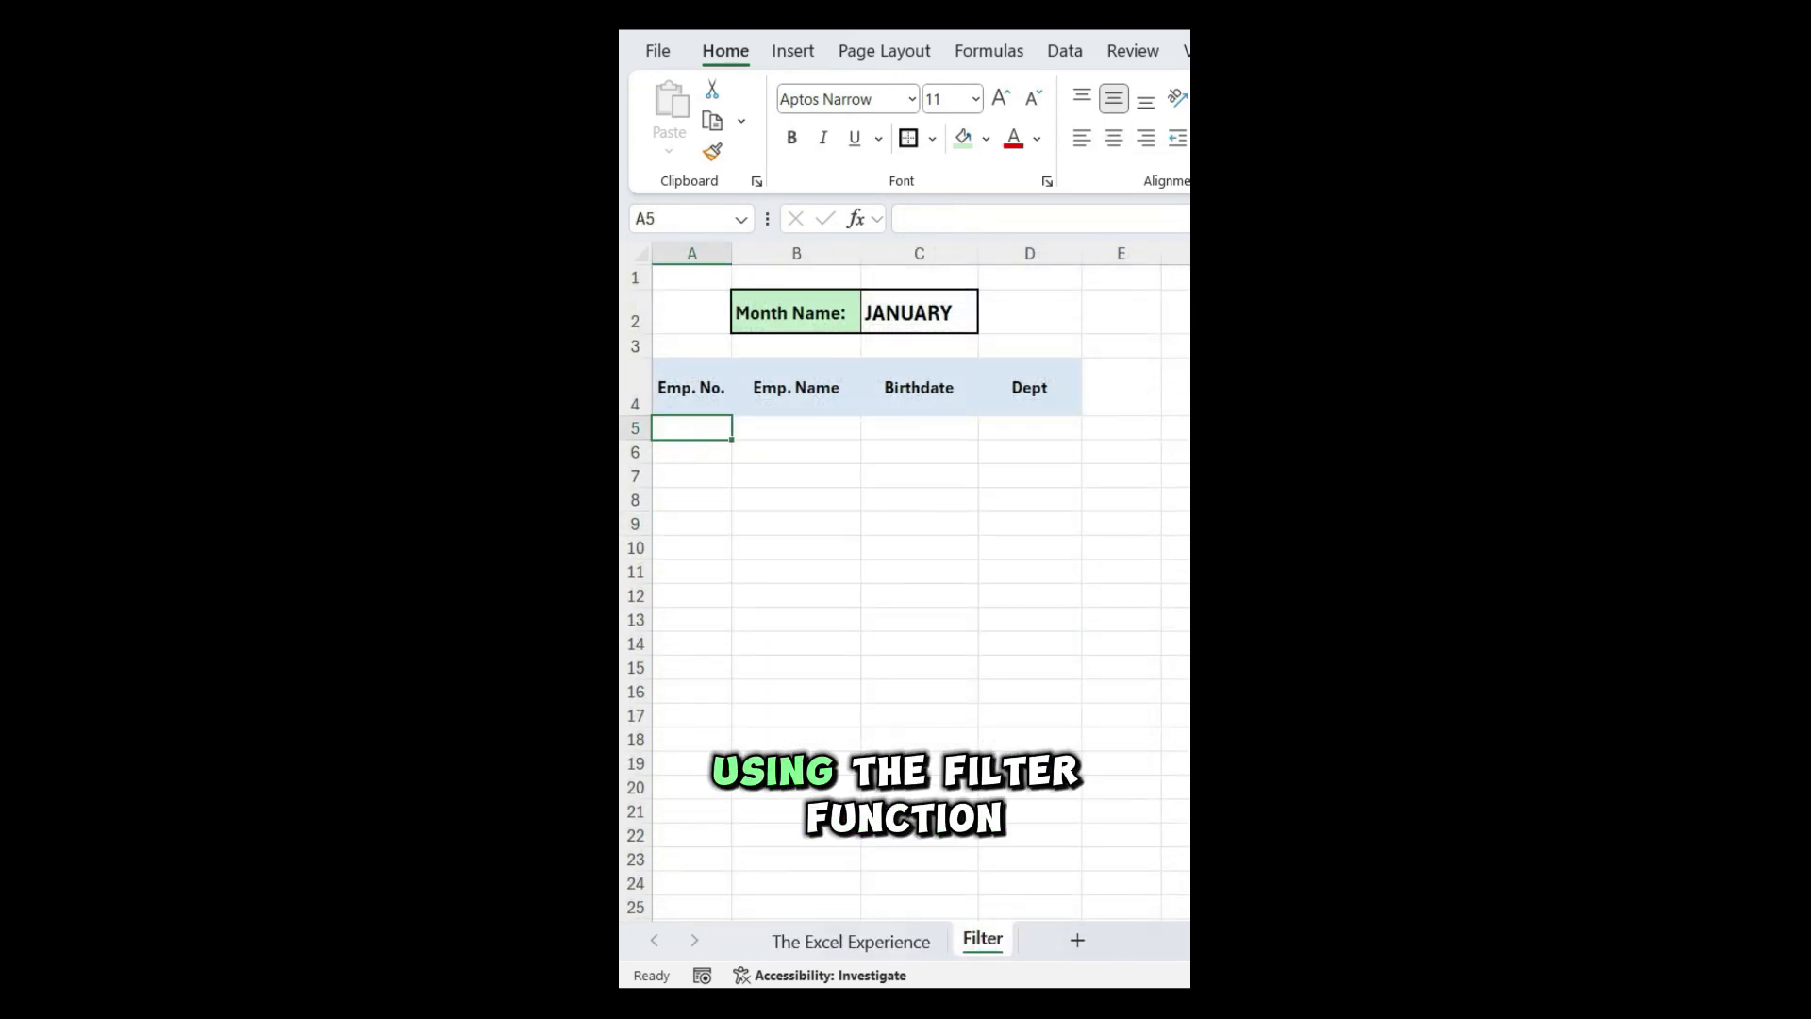
text(=)
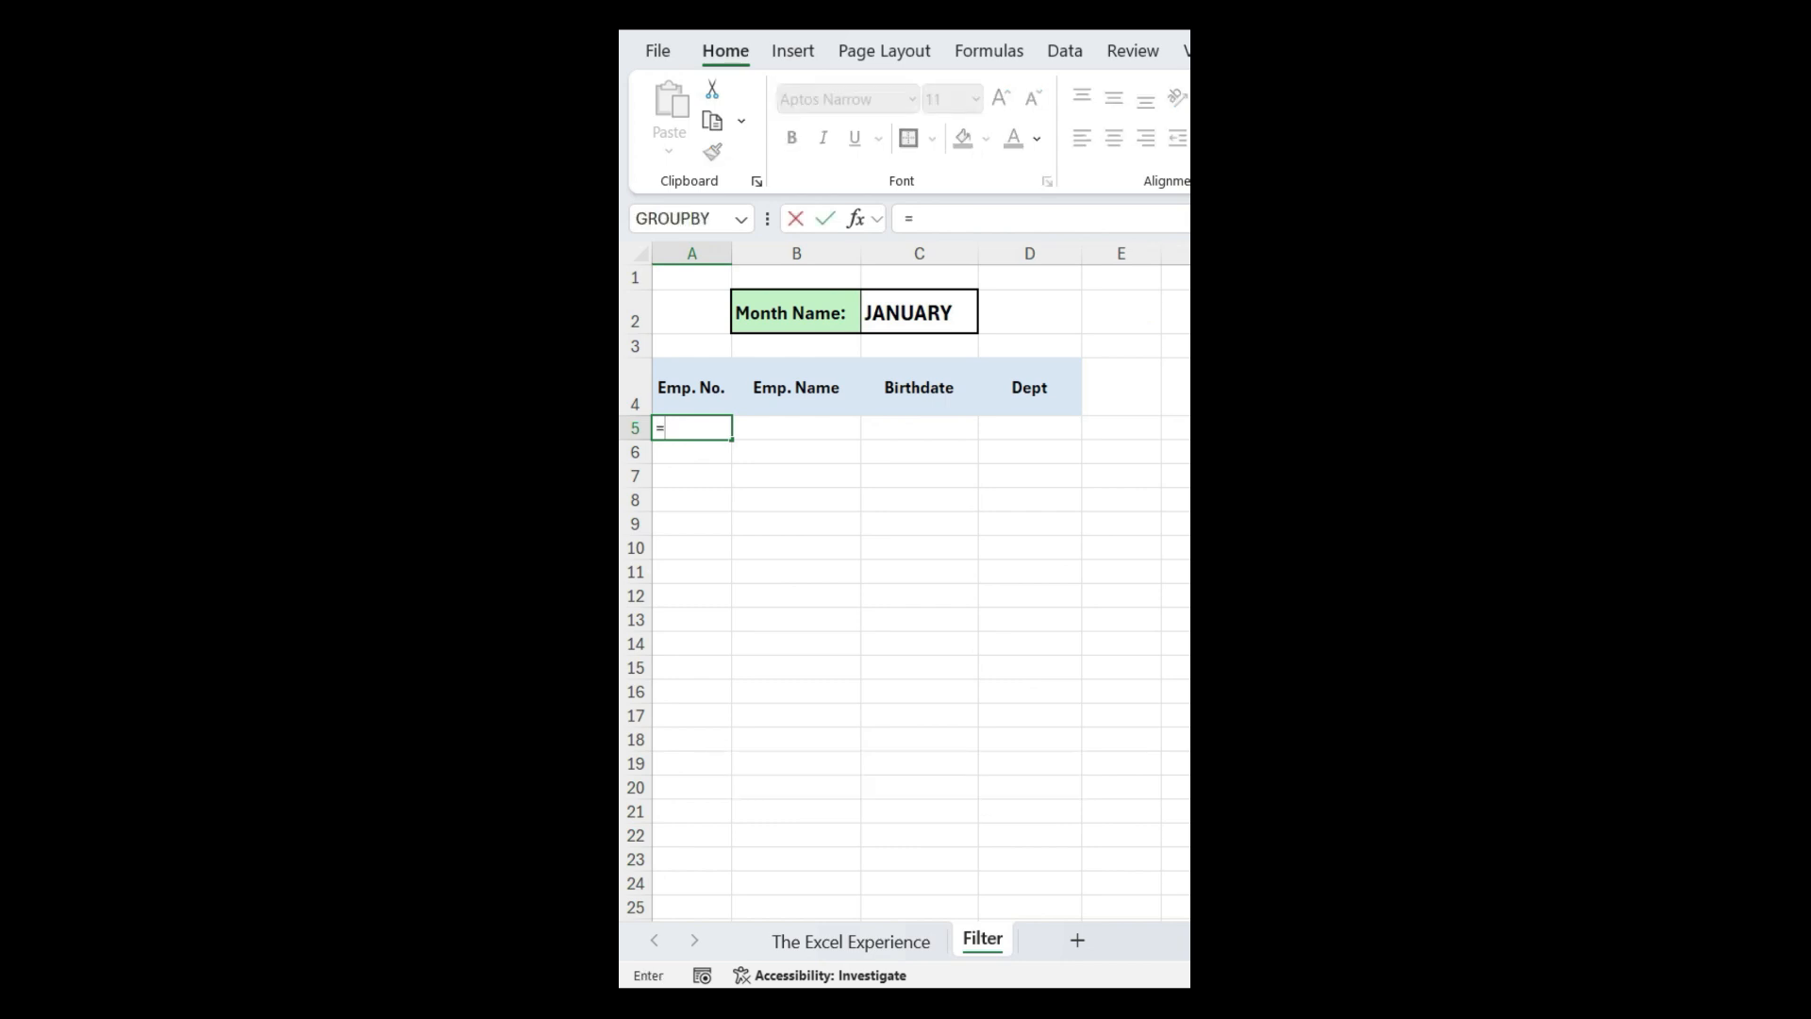
text(FILTER()
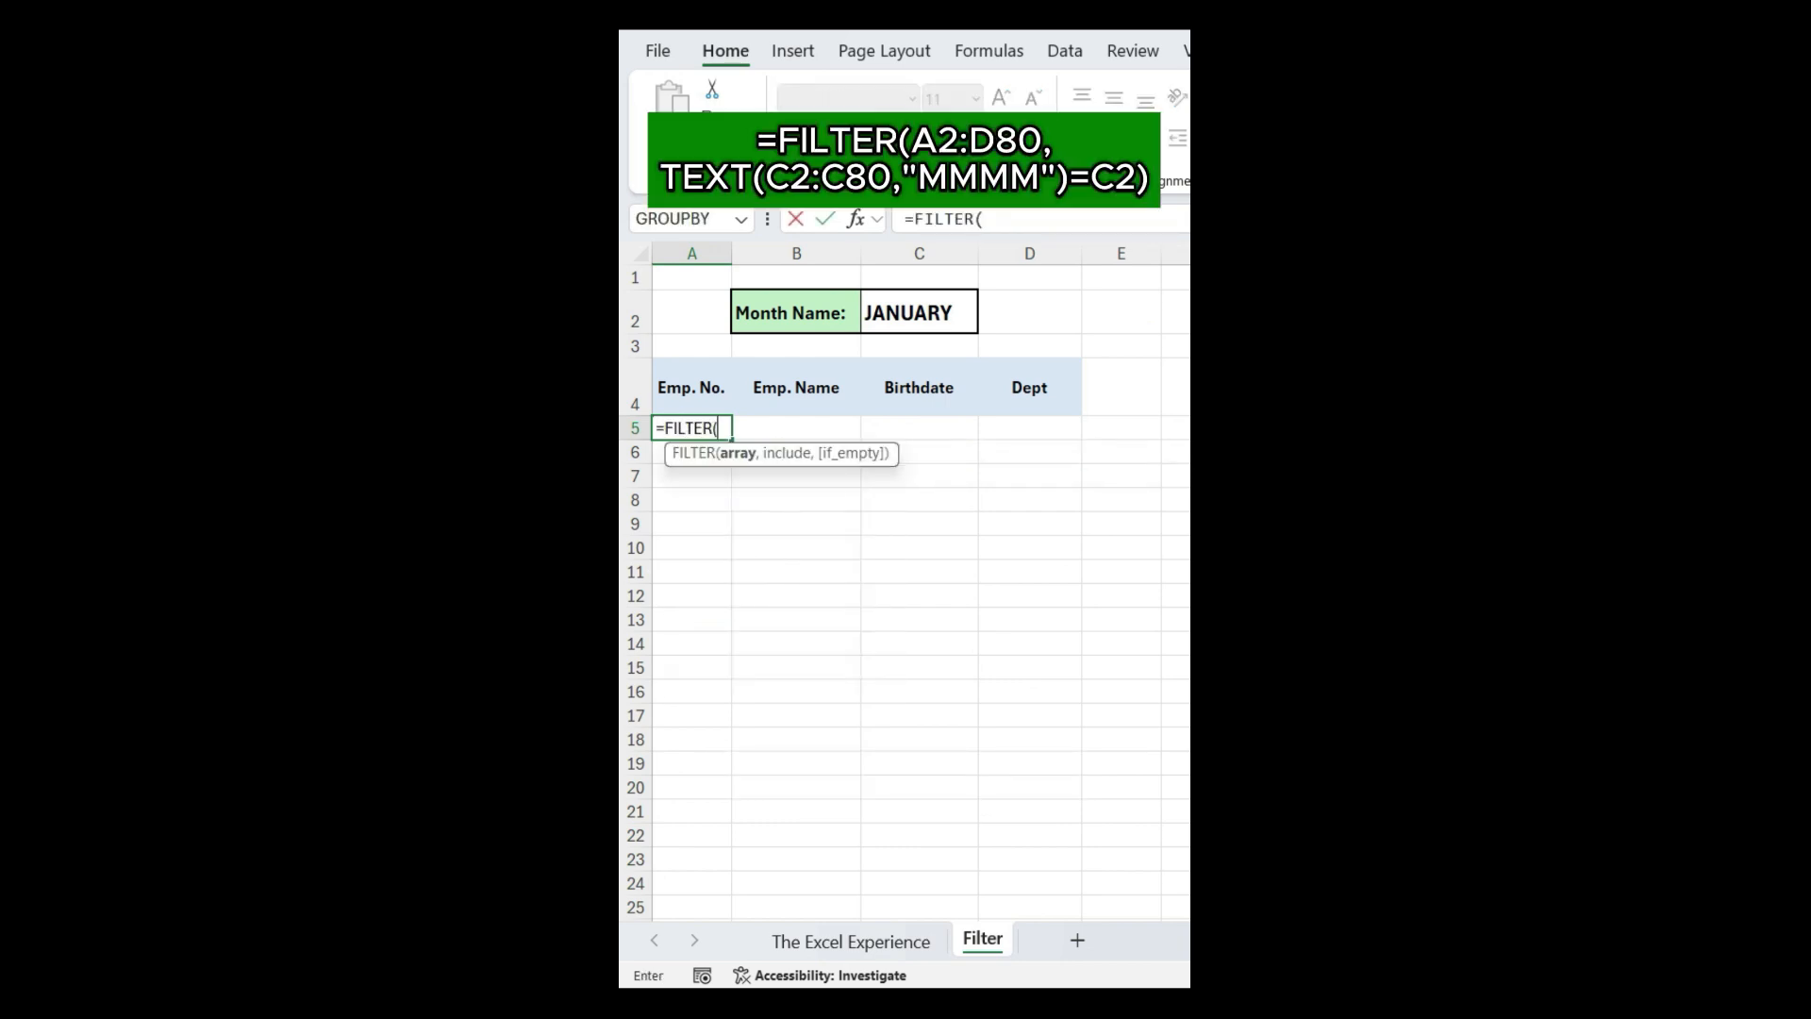
click(851, 940)
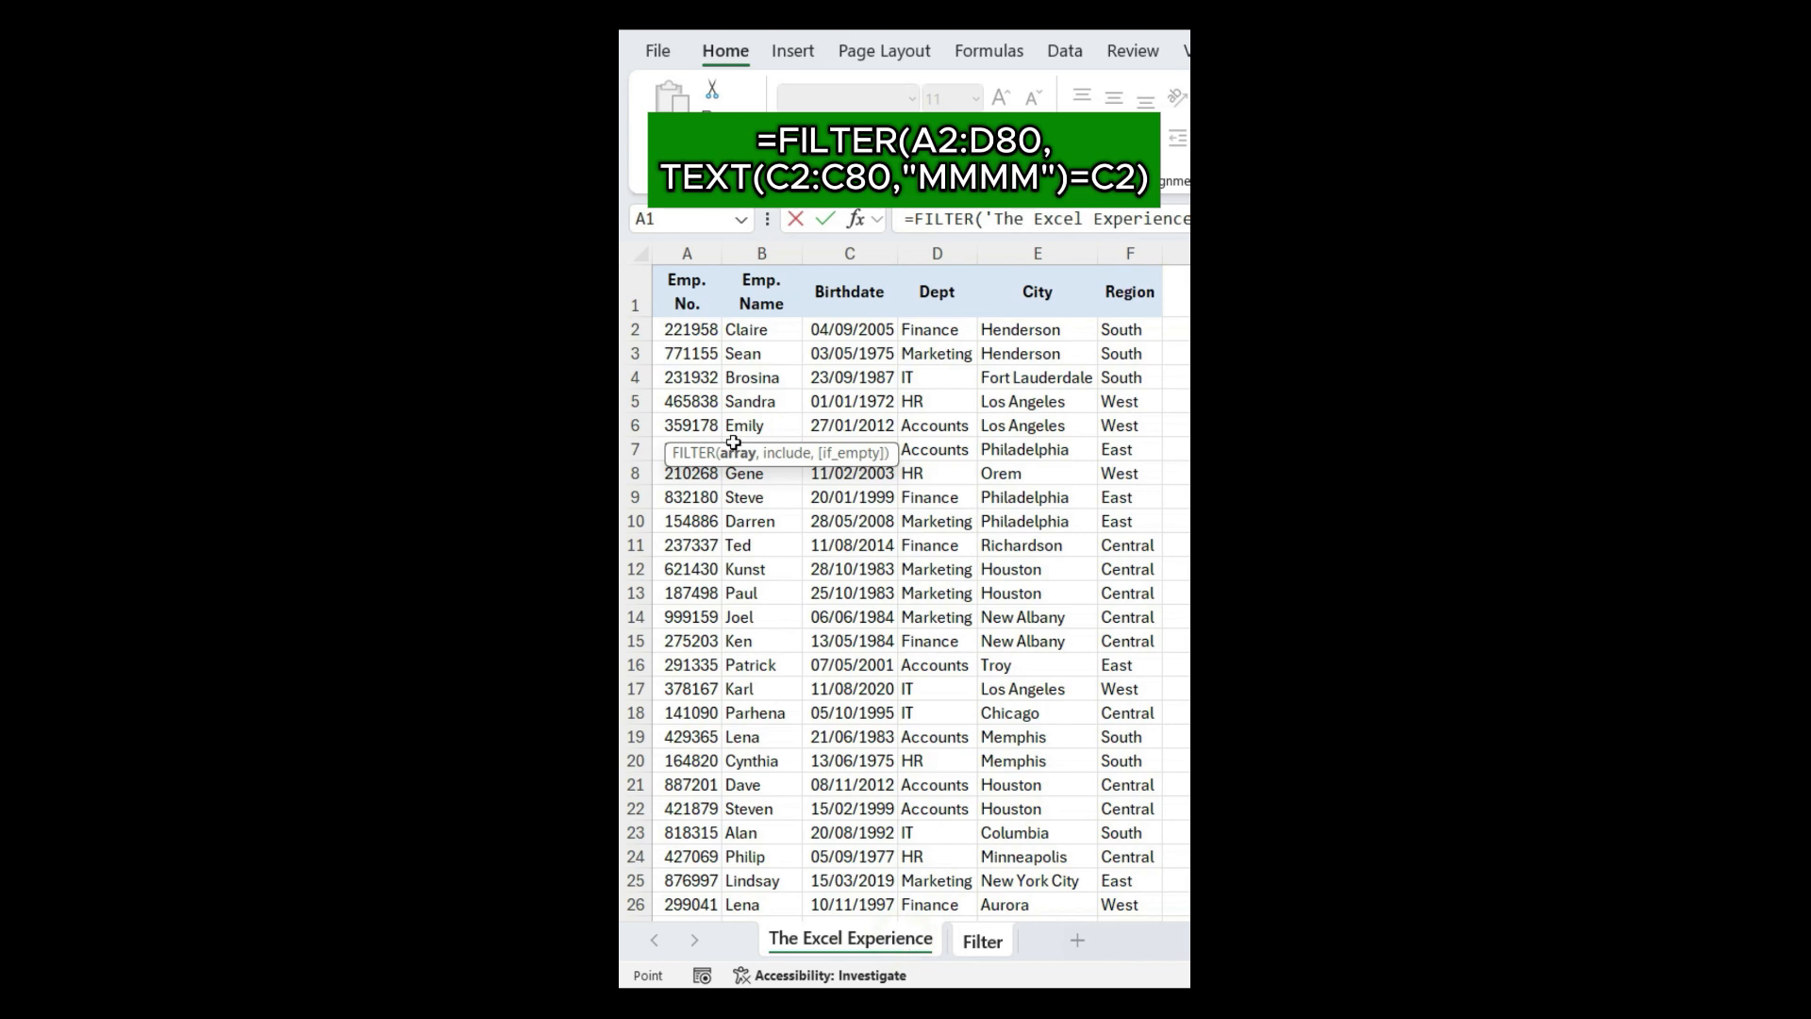
drag(699, 329, 925, 334)
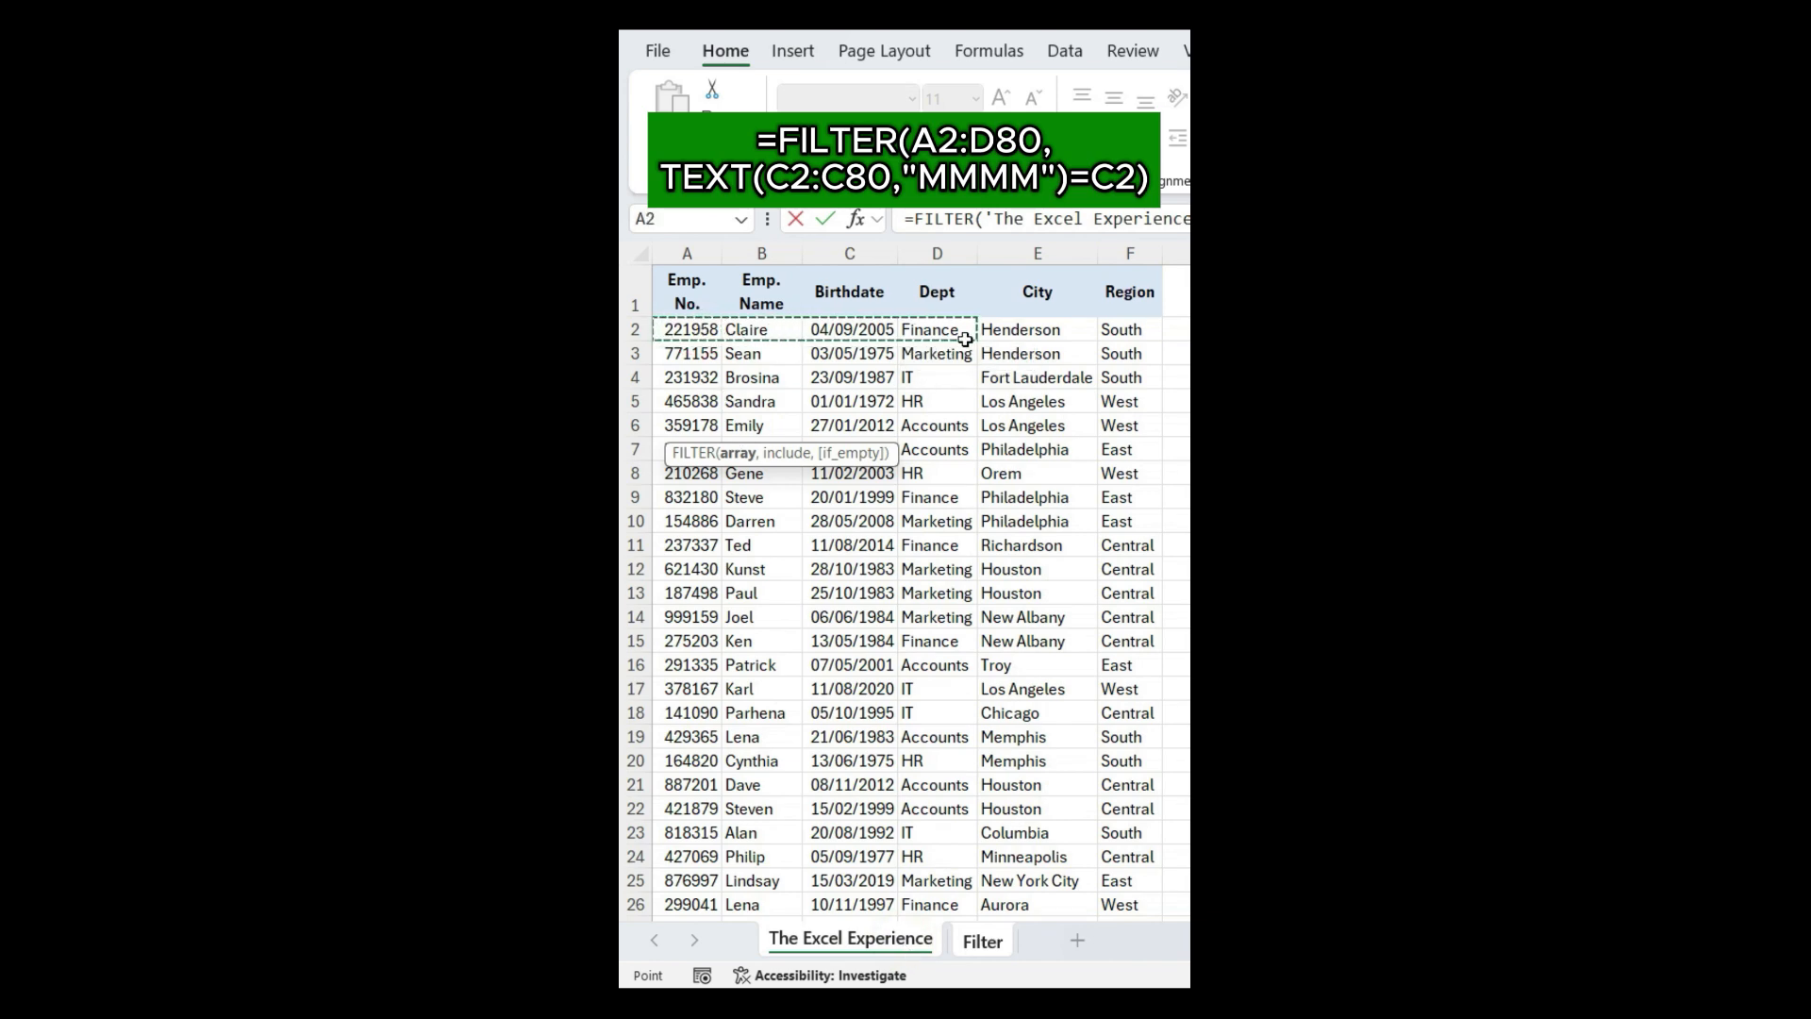
key(ctrl+shift+Down)
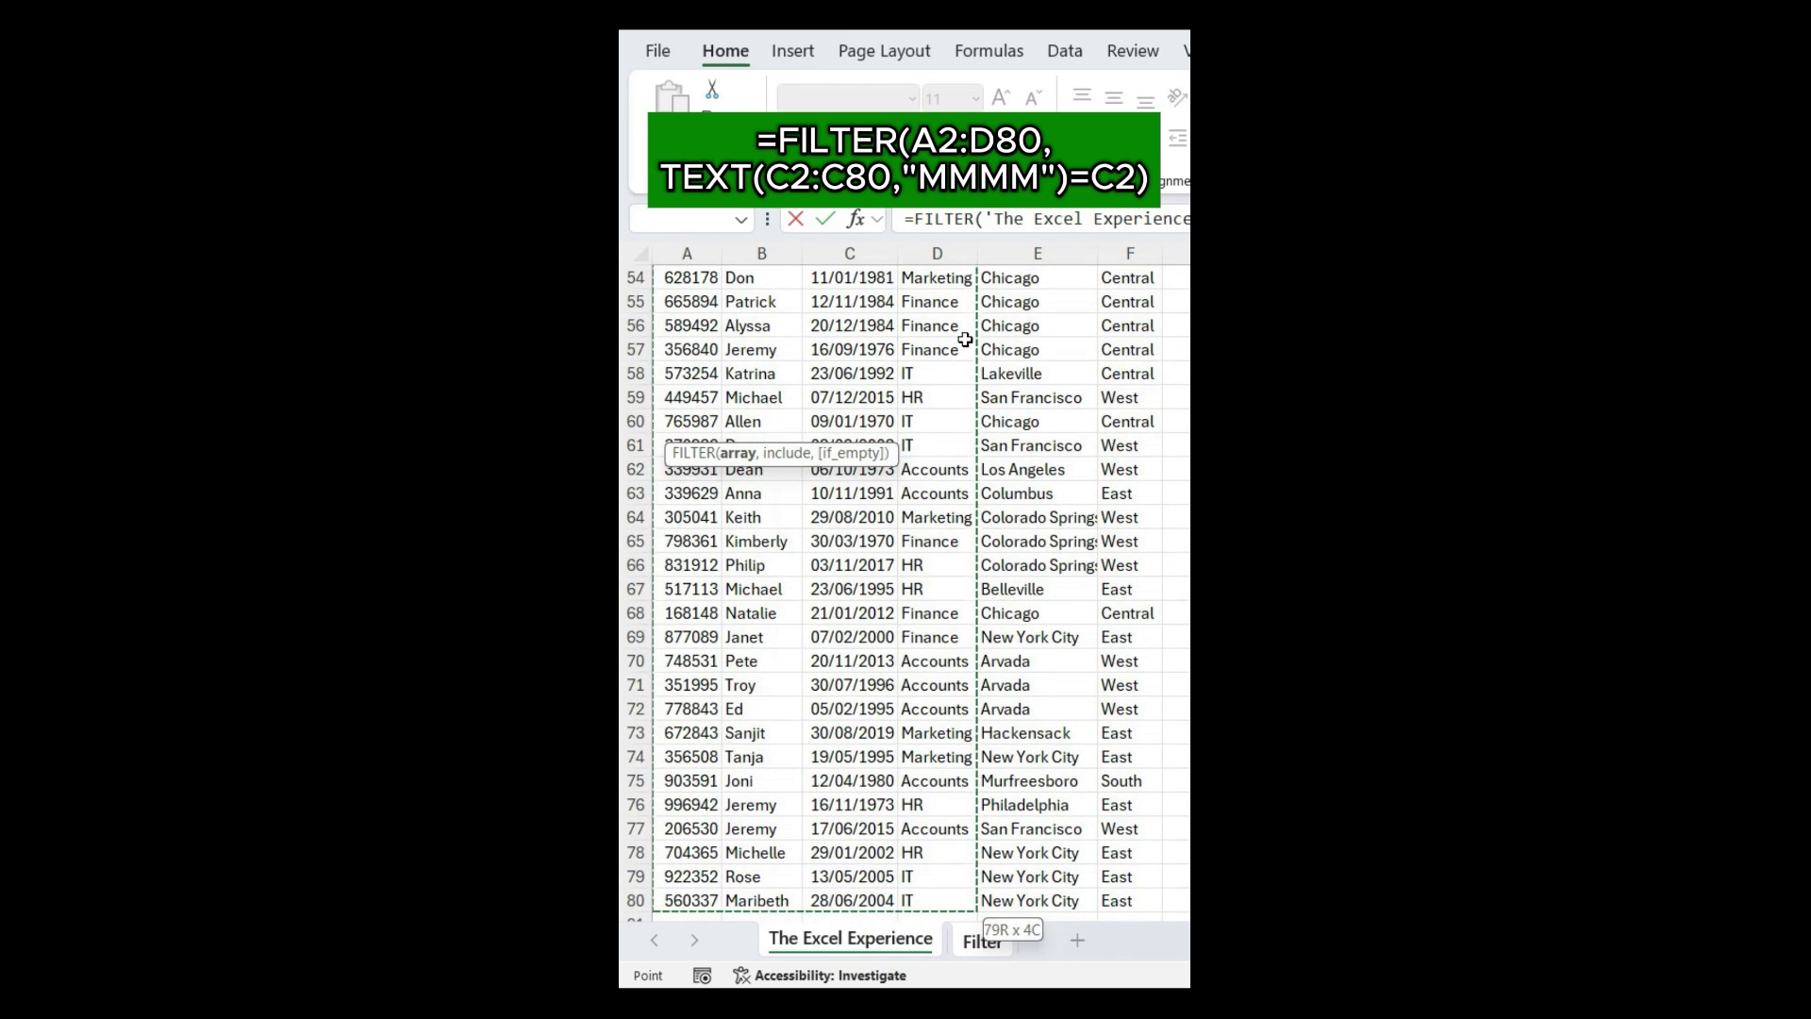
Add TEXT over C2:C80 of The Excel Experience sheet with the format "MMMM" as the FILTER formula's include argument, followed by an equals sign.
text(,TEXT)
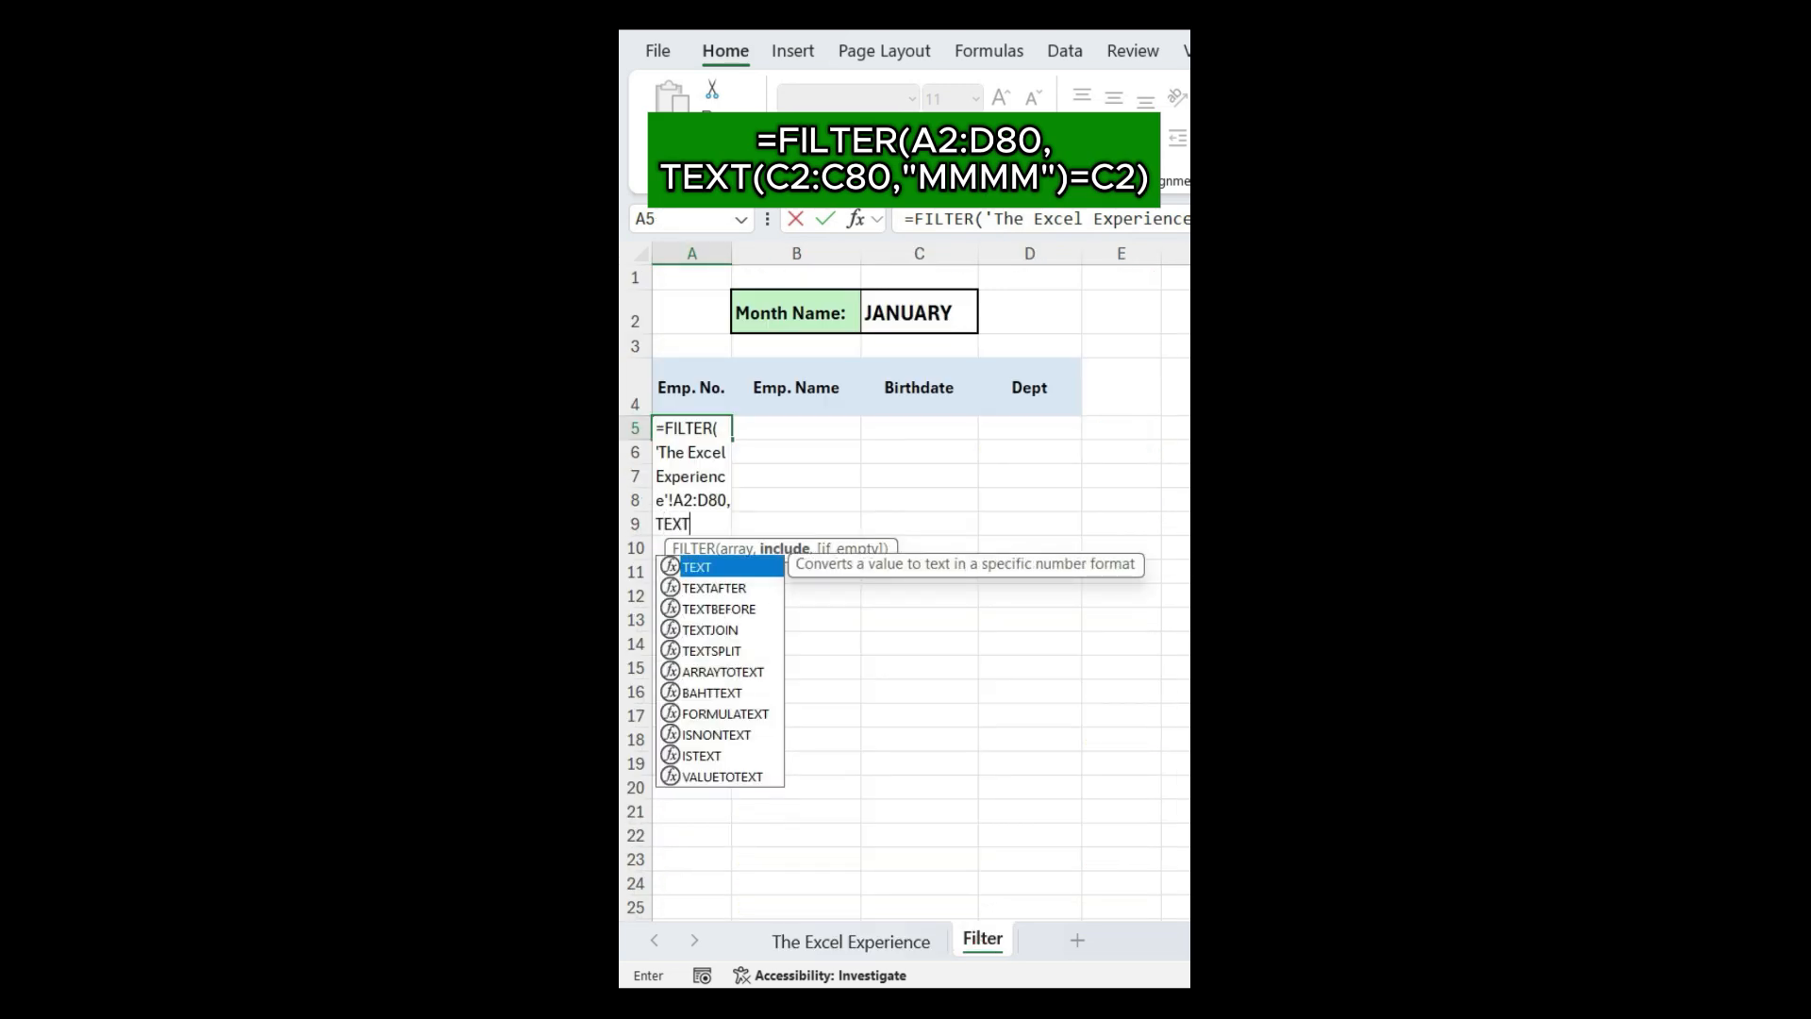
text(()
click(851, 942)
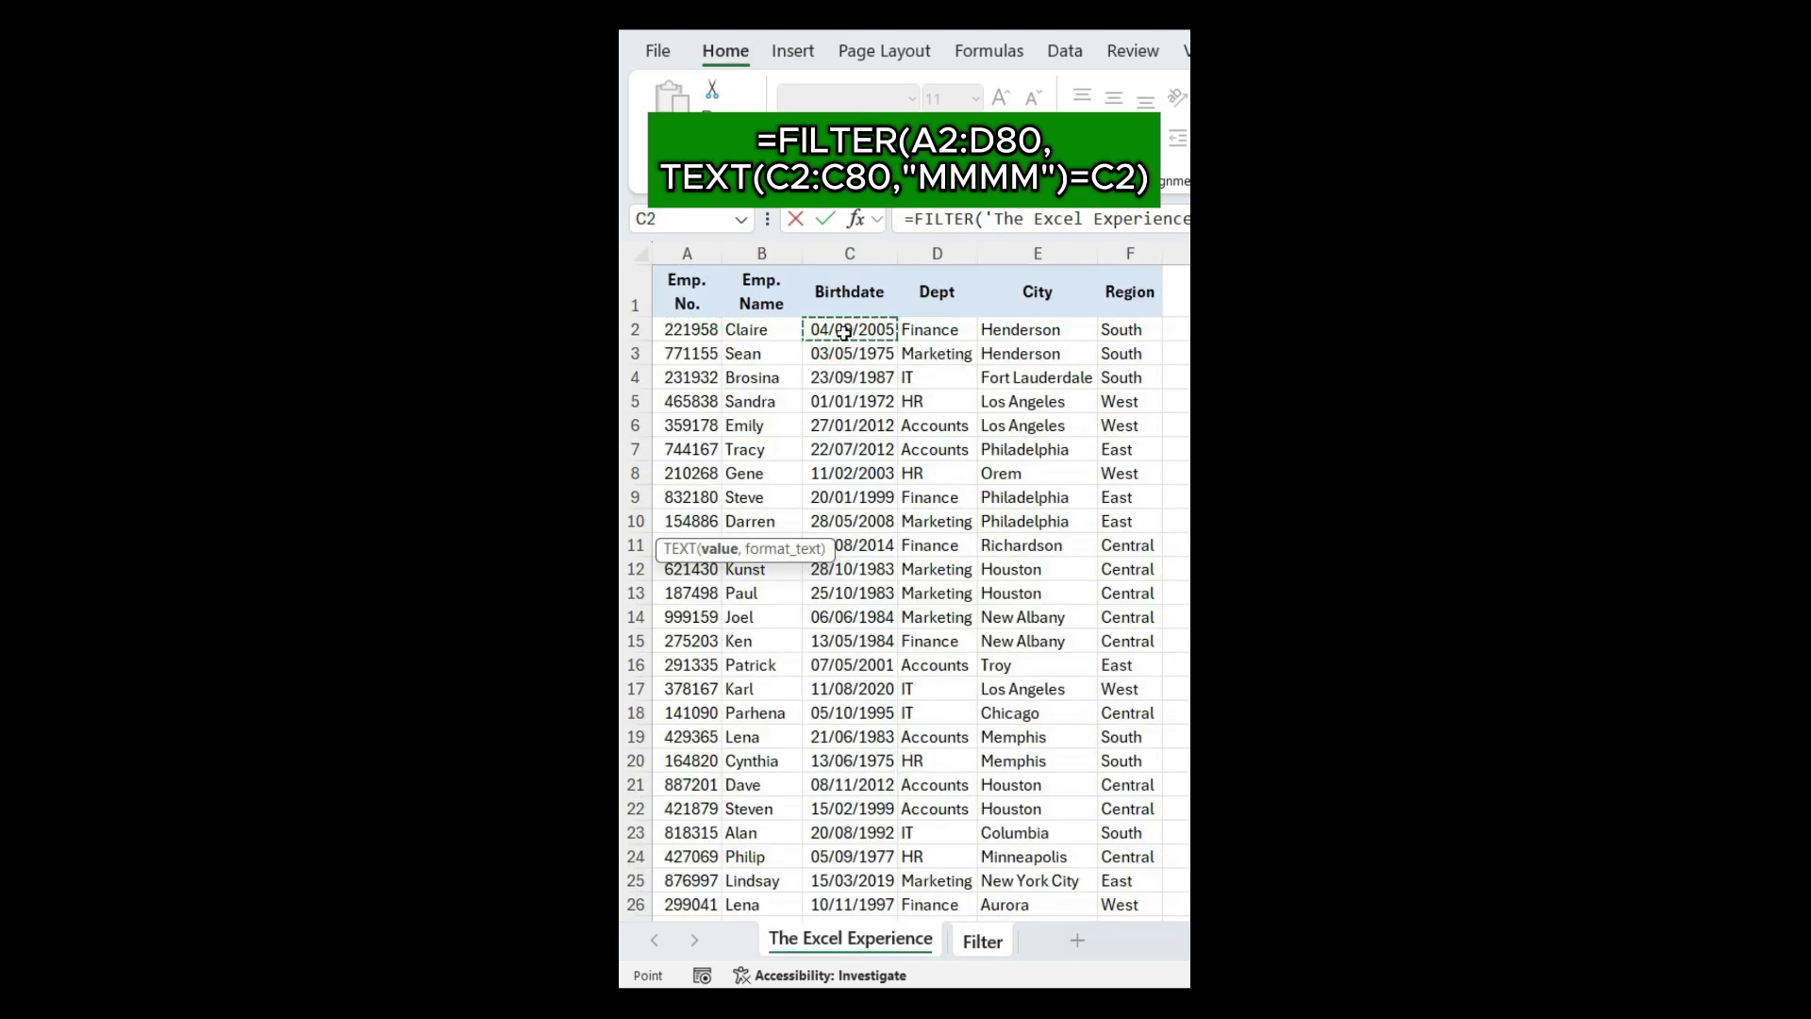
key(ctrl+shift+Down)
text(,"M)
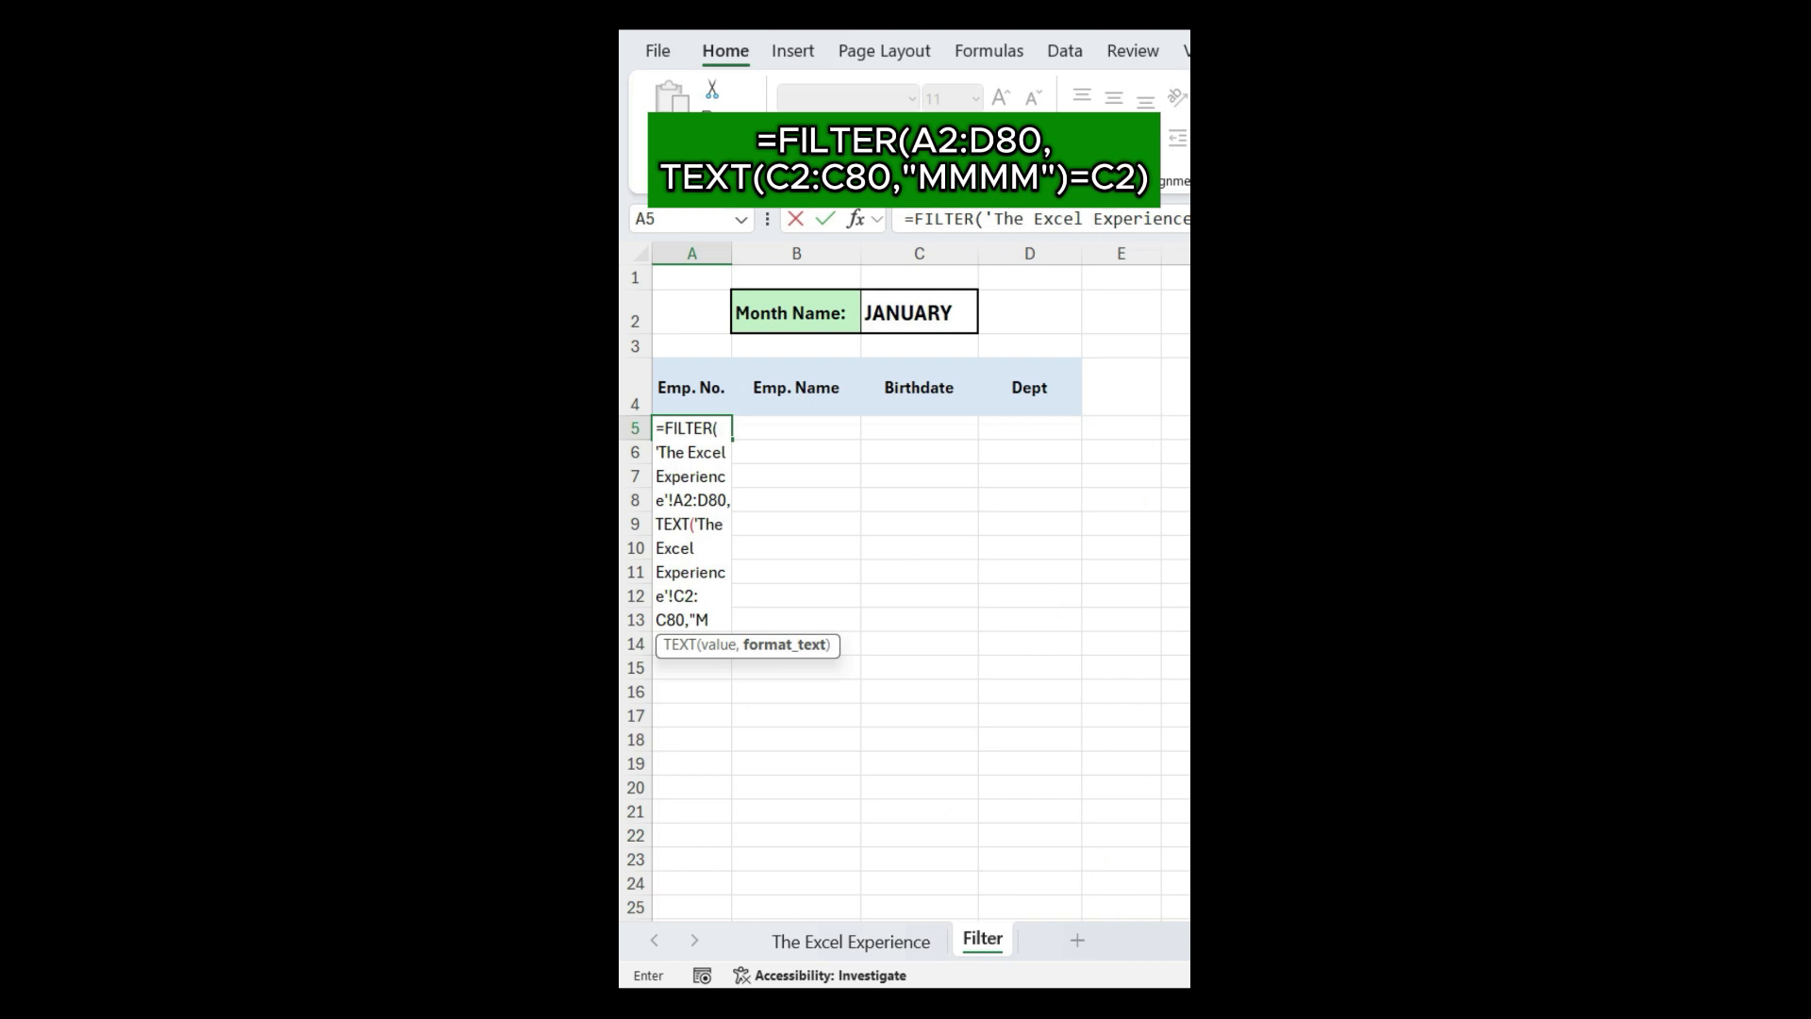
text(MMM)
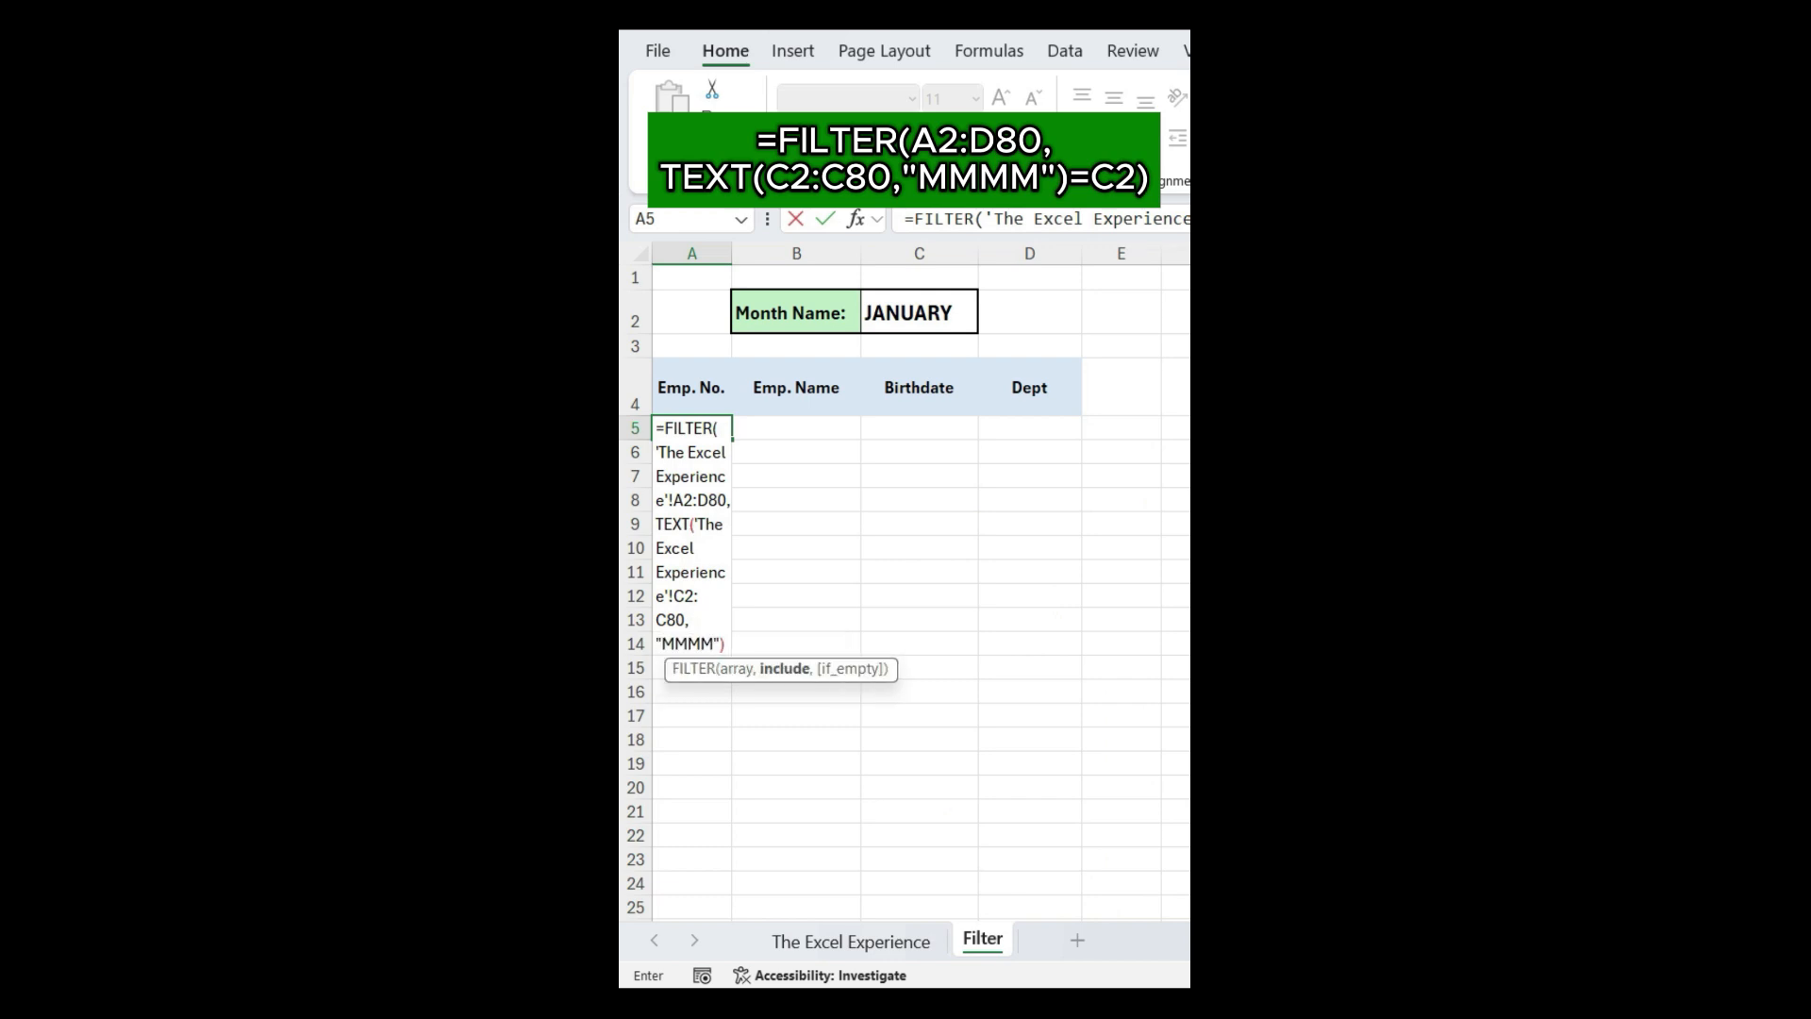
text(")=)
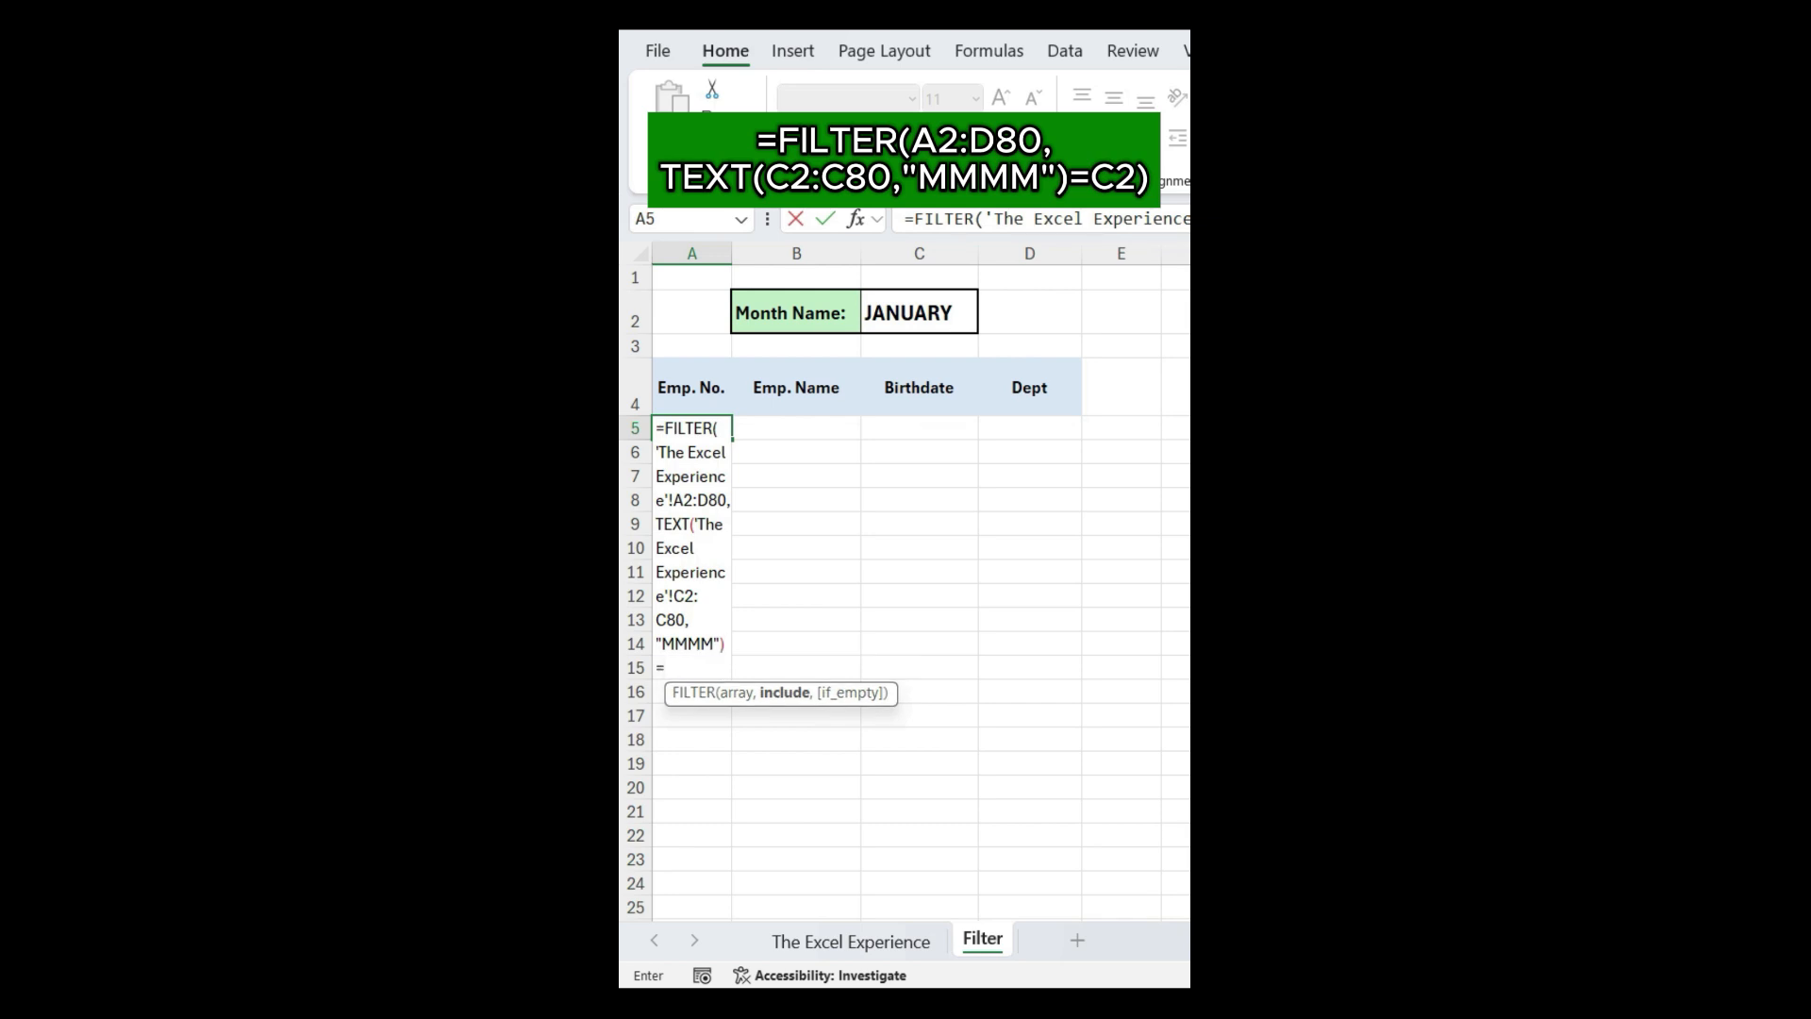
Complete the FILTER formula in A5 by comparing the month text with the month name in C2 of the Filter sheet.
text(RY)
key(BackSpace)
key(BackSpace)
key(BackSpace)
key(BackSpace)
key(BackSpace)
key(BackSpace)
key(BackSpace)
key(BackSpace)
click(965, 318)
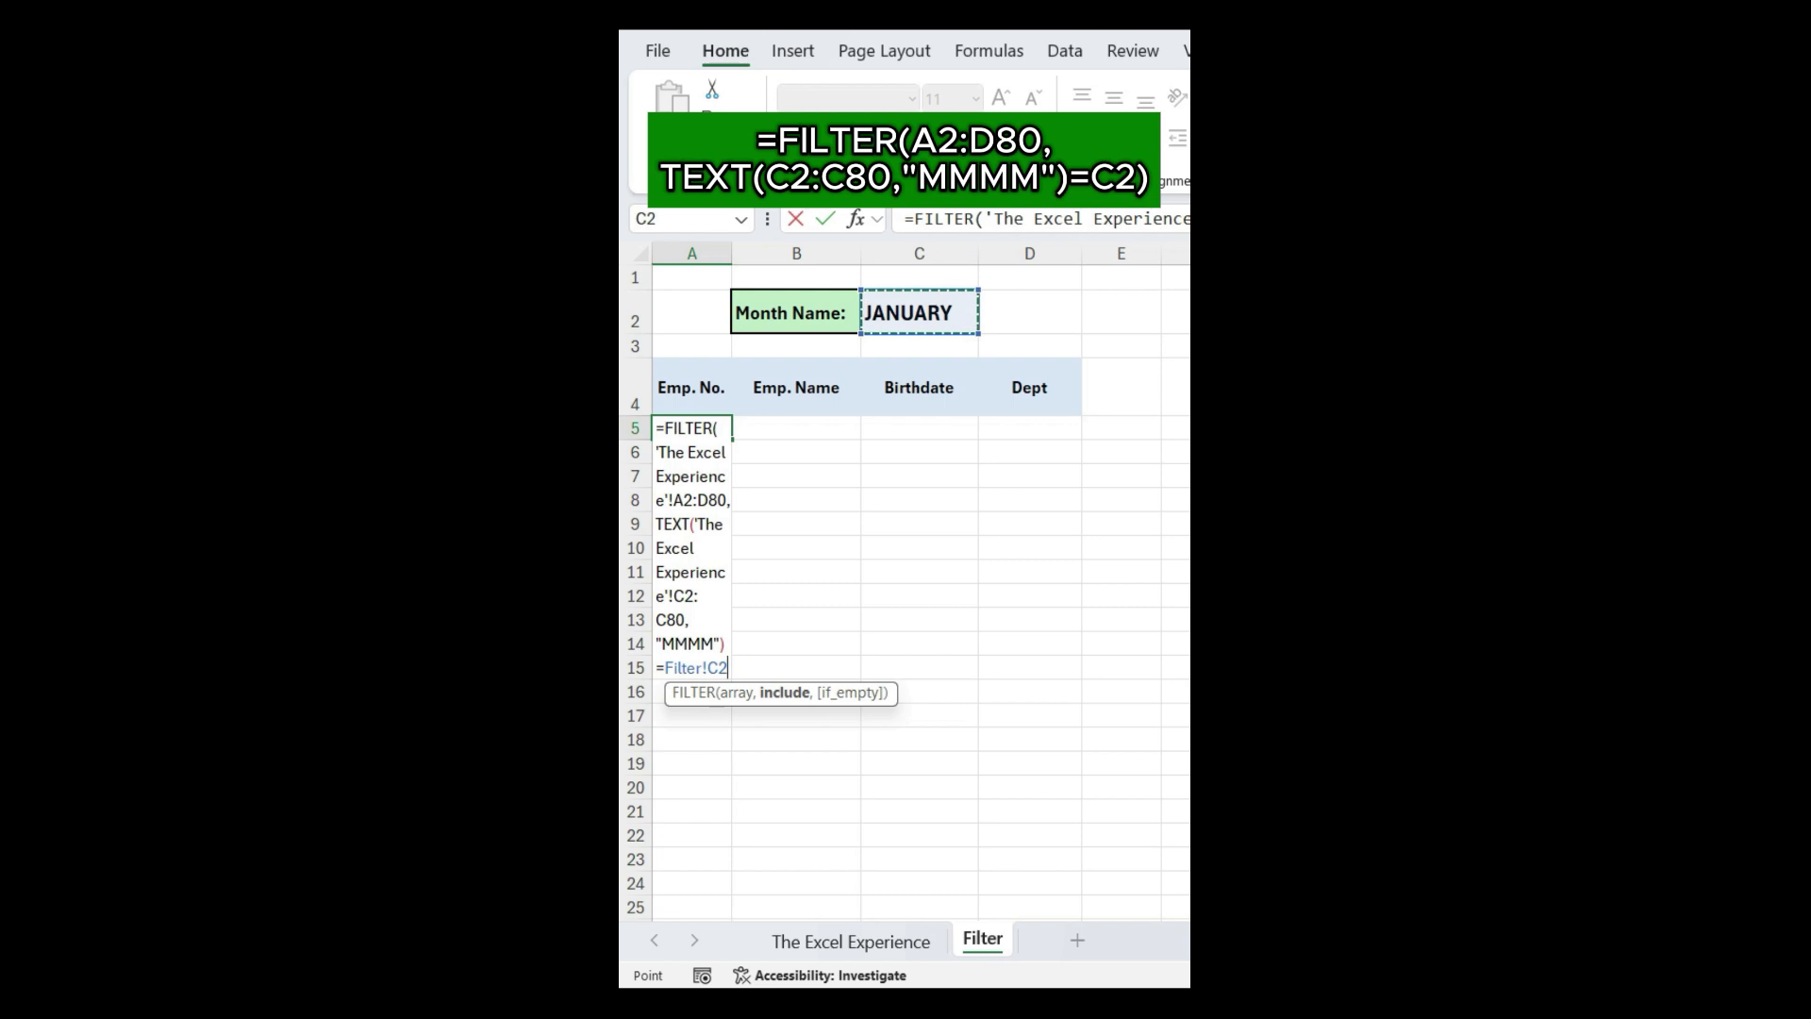
key(Return)
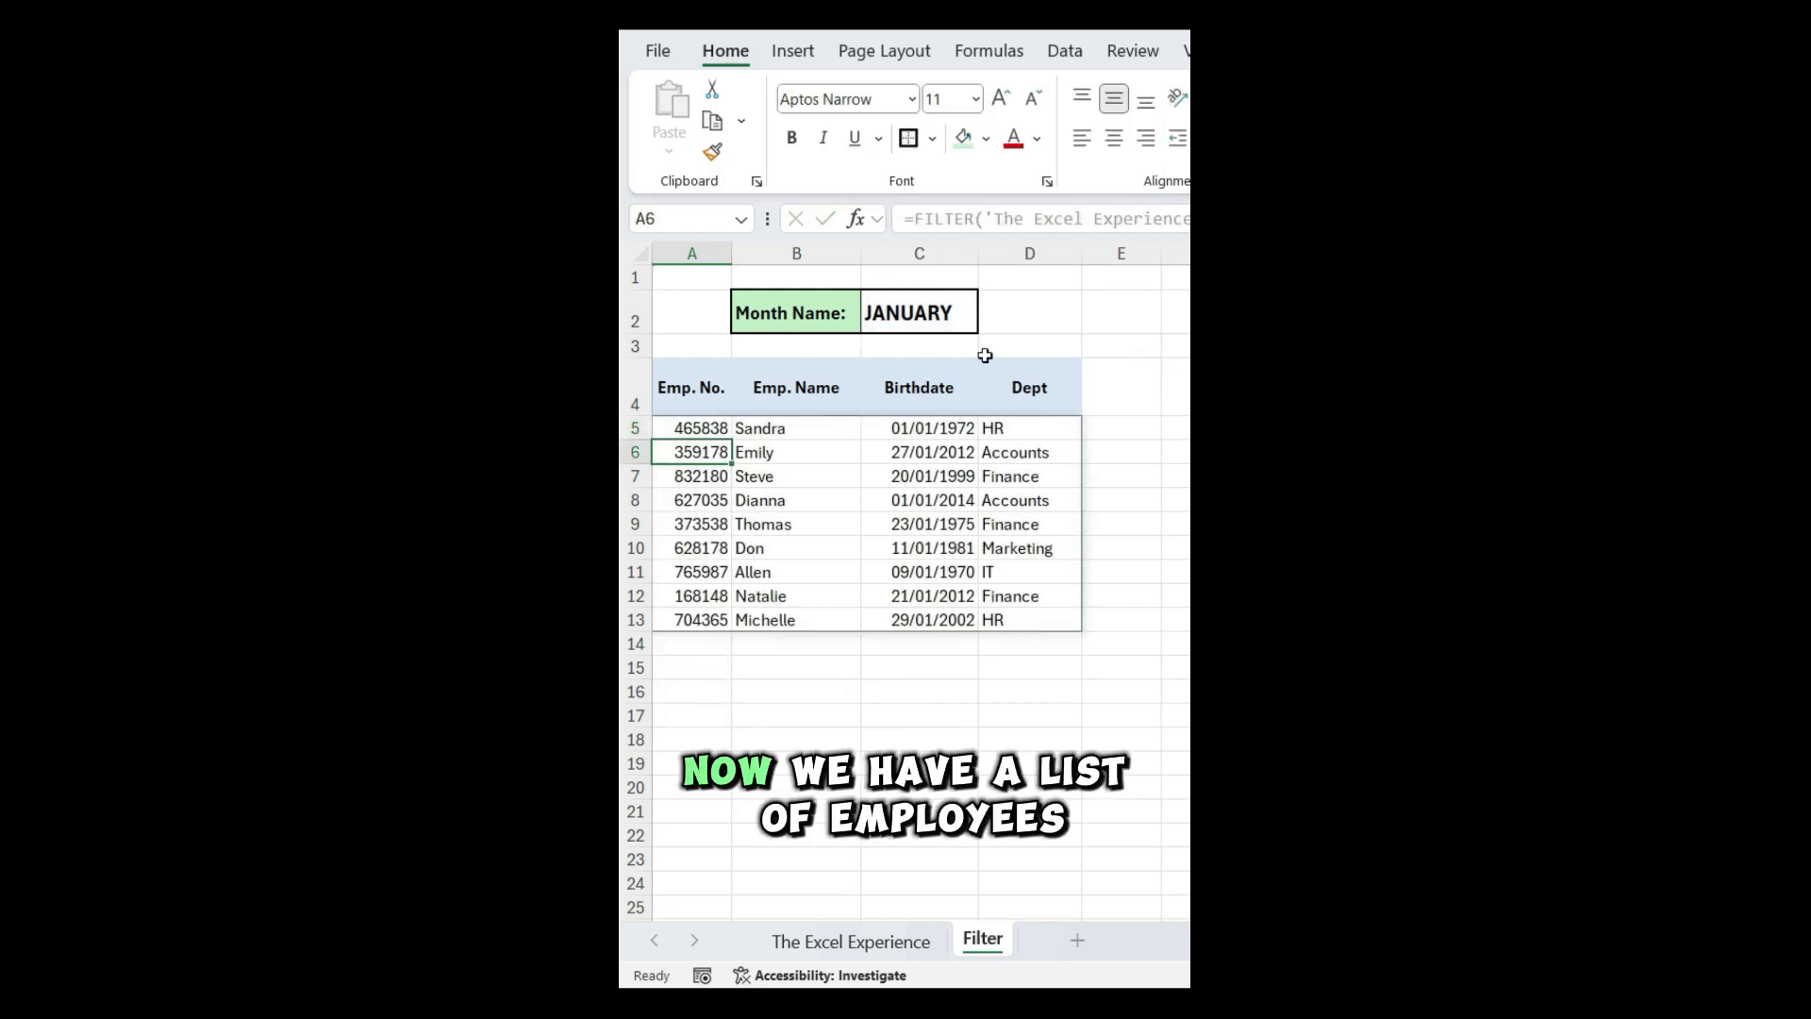
Test the birthday list by setting the month name in C2 to MARCH, JUNE, JULY and MARCH again in turn.
click(935, 309)
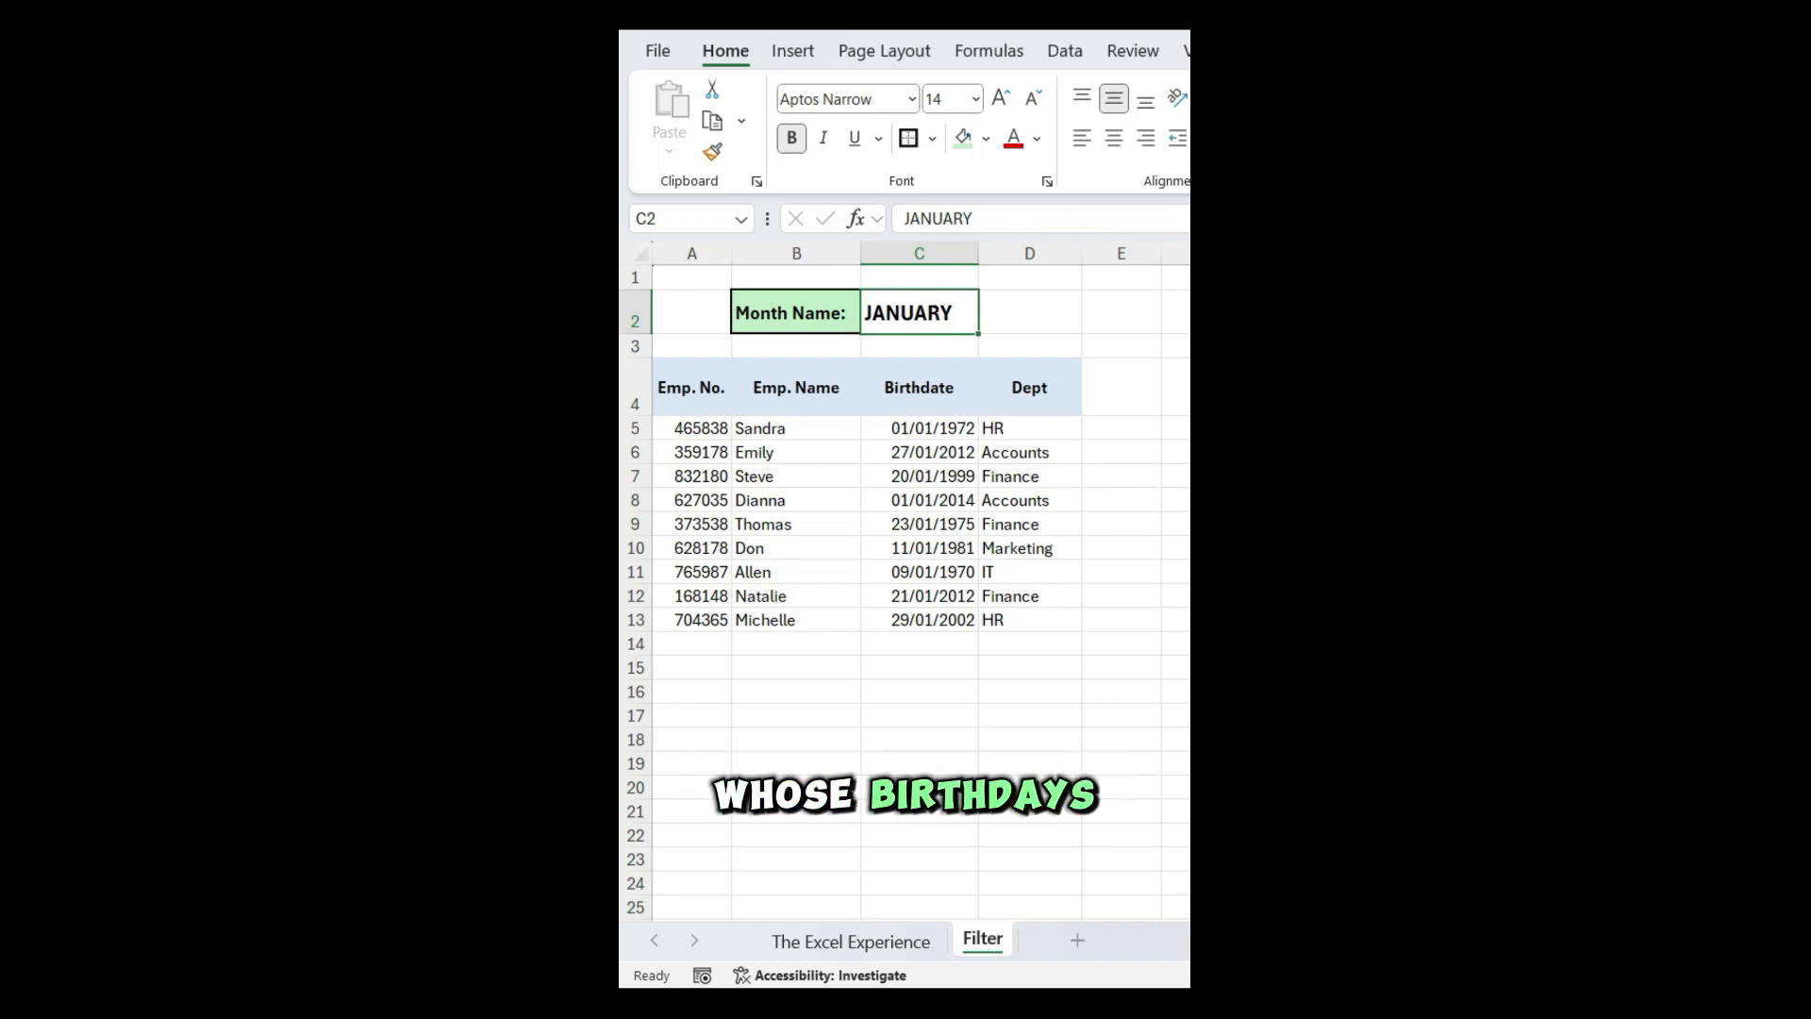
text(MARCH)
key(Return)
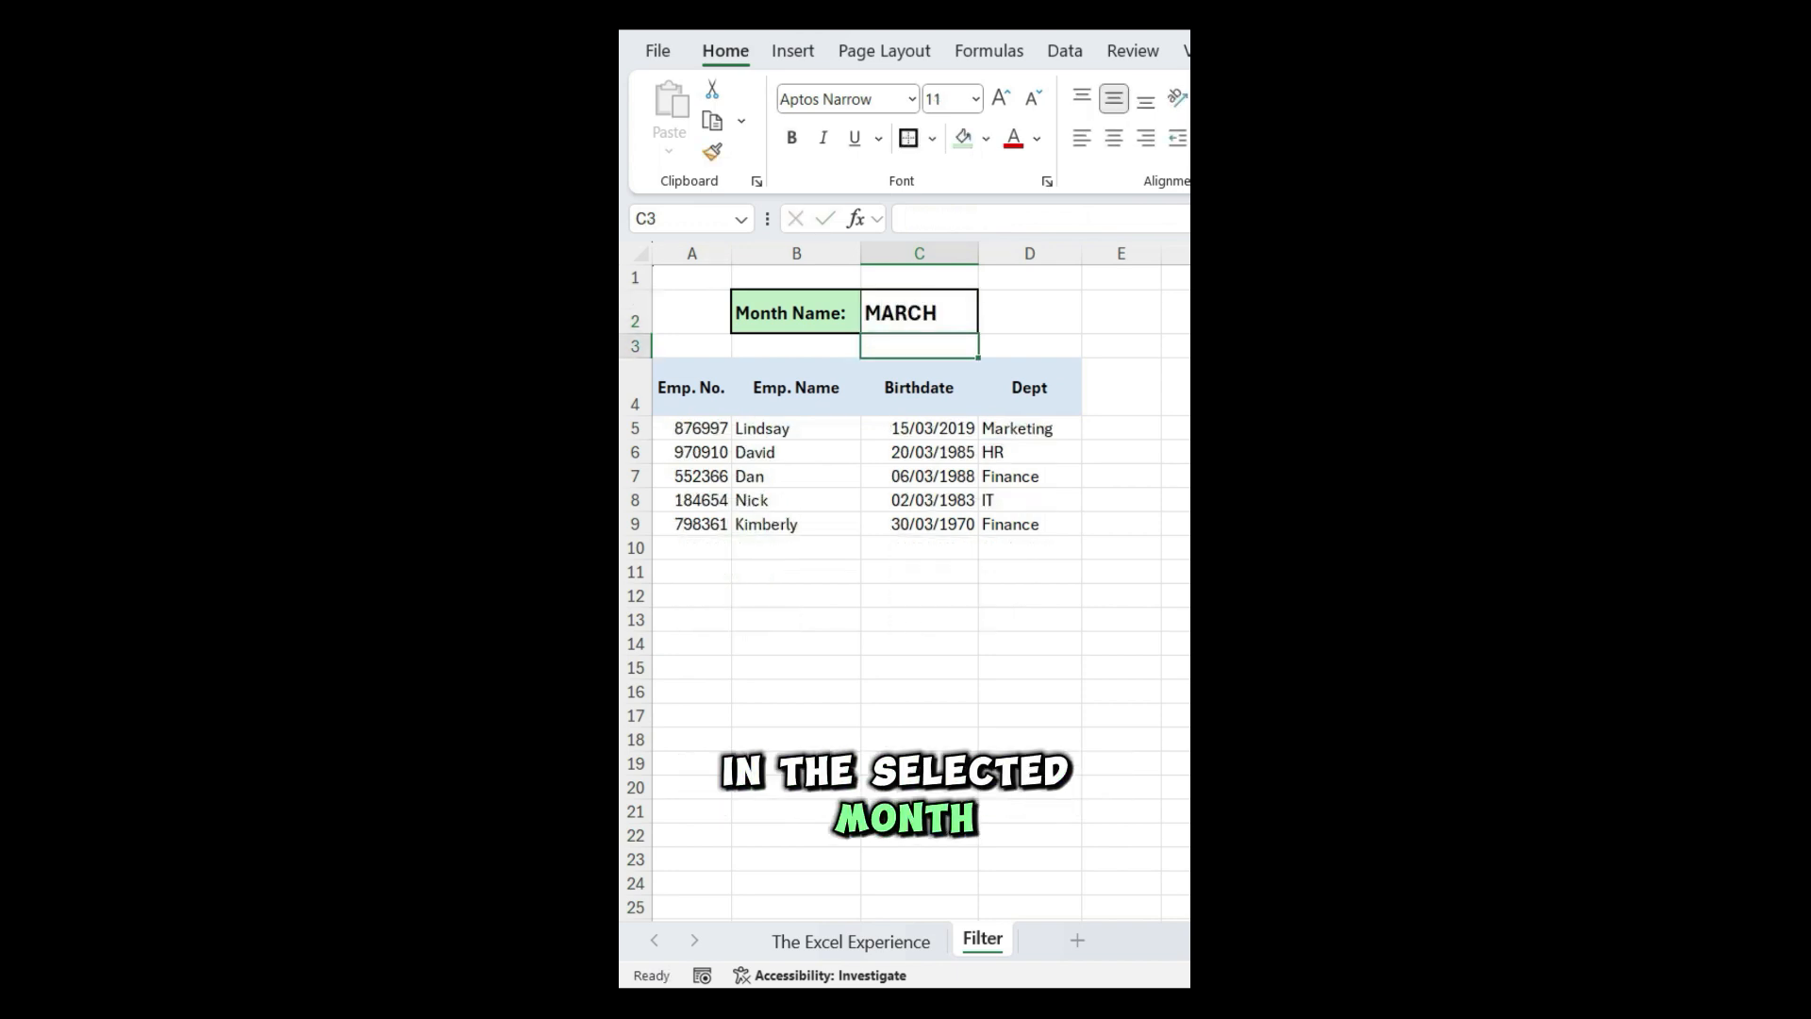
key(Up)
text(JUNE)
key(Return)
key(Up)
text(JULY)
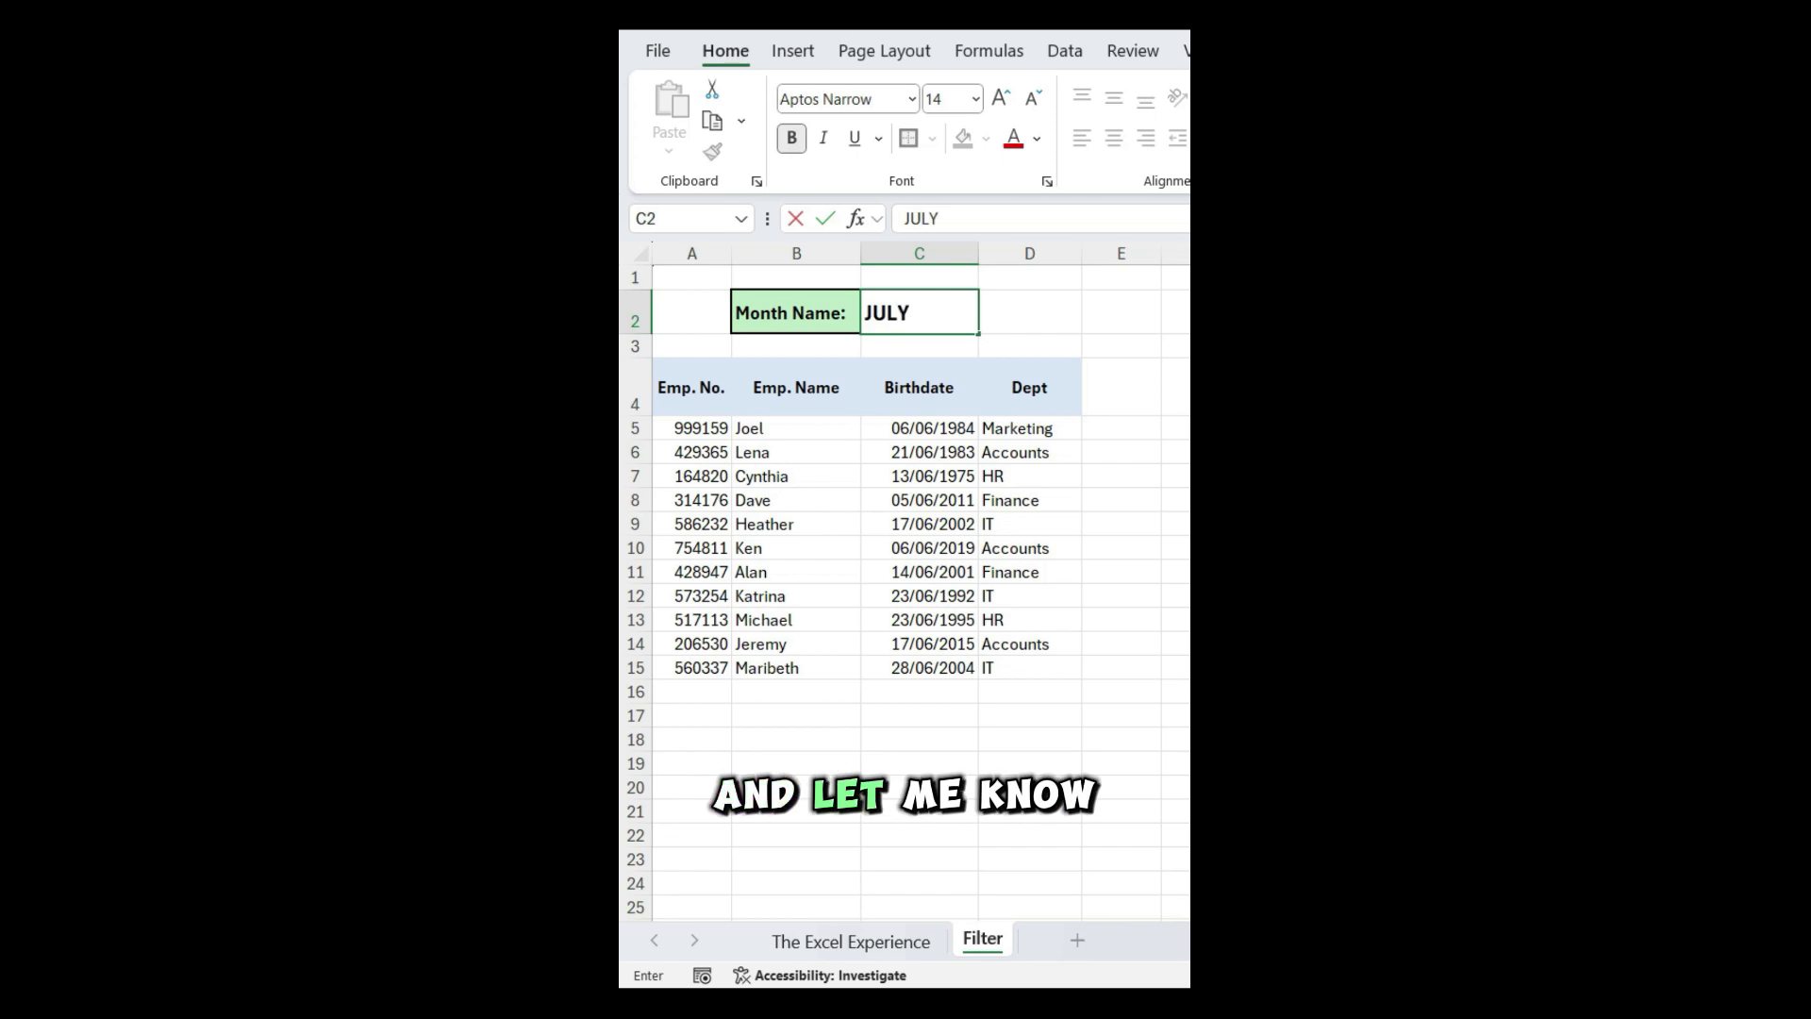
key(Return)
key(Up)
text(MARCH)
key(Return)
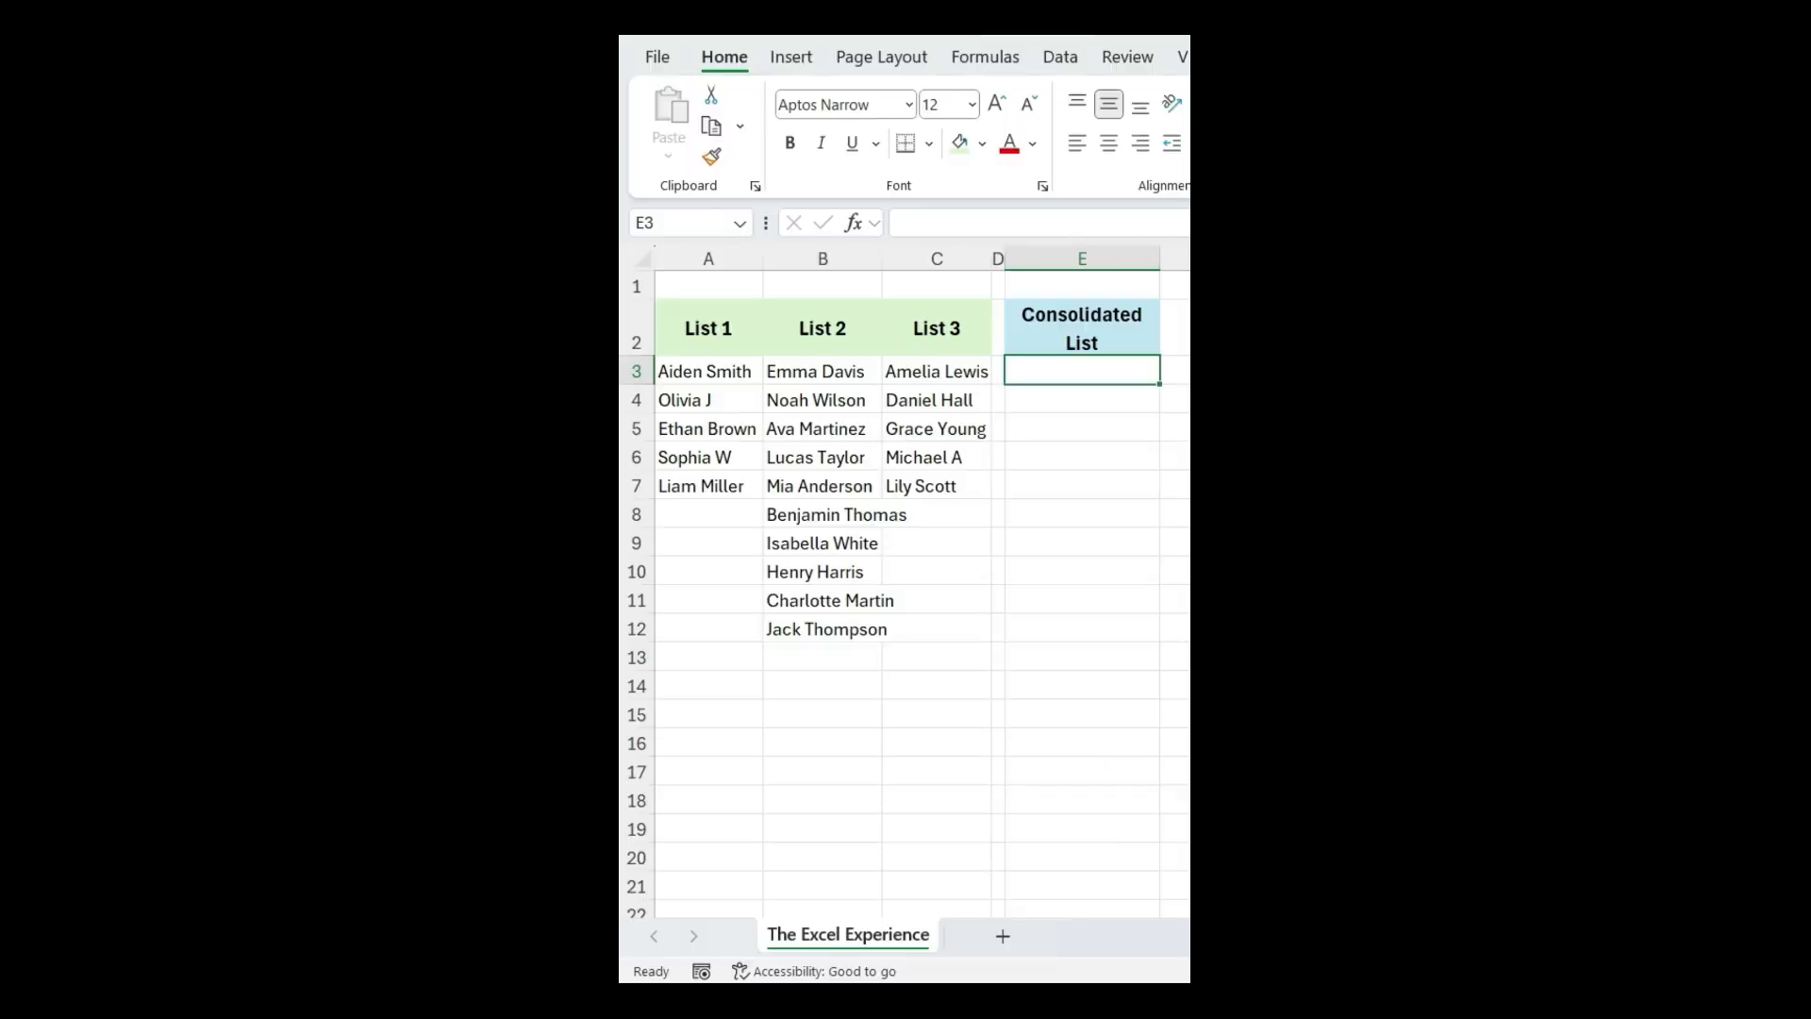
Try consolidating manually by copying List 1 (A3:A7) to E3 and copying the List 2 entries in B3:B12.
drag(705, 372, 717, 487)
key(ctrl+c)
click(1102, 375)
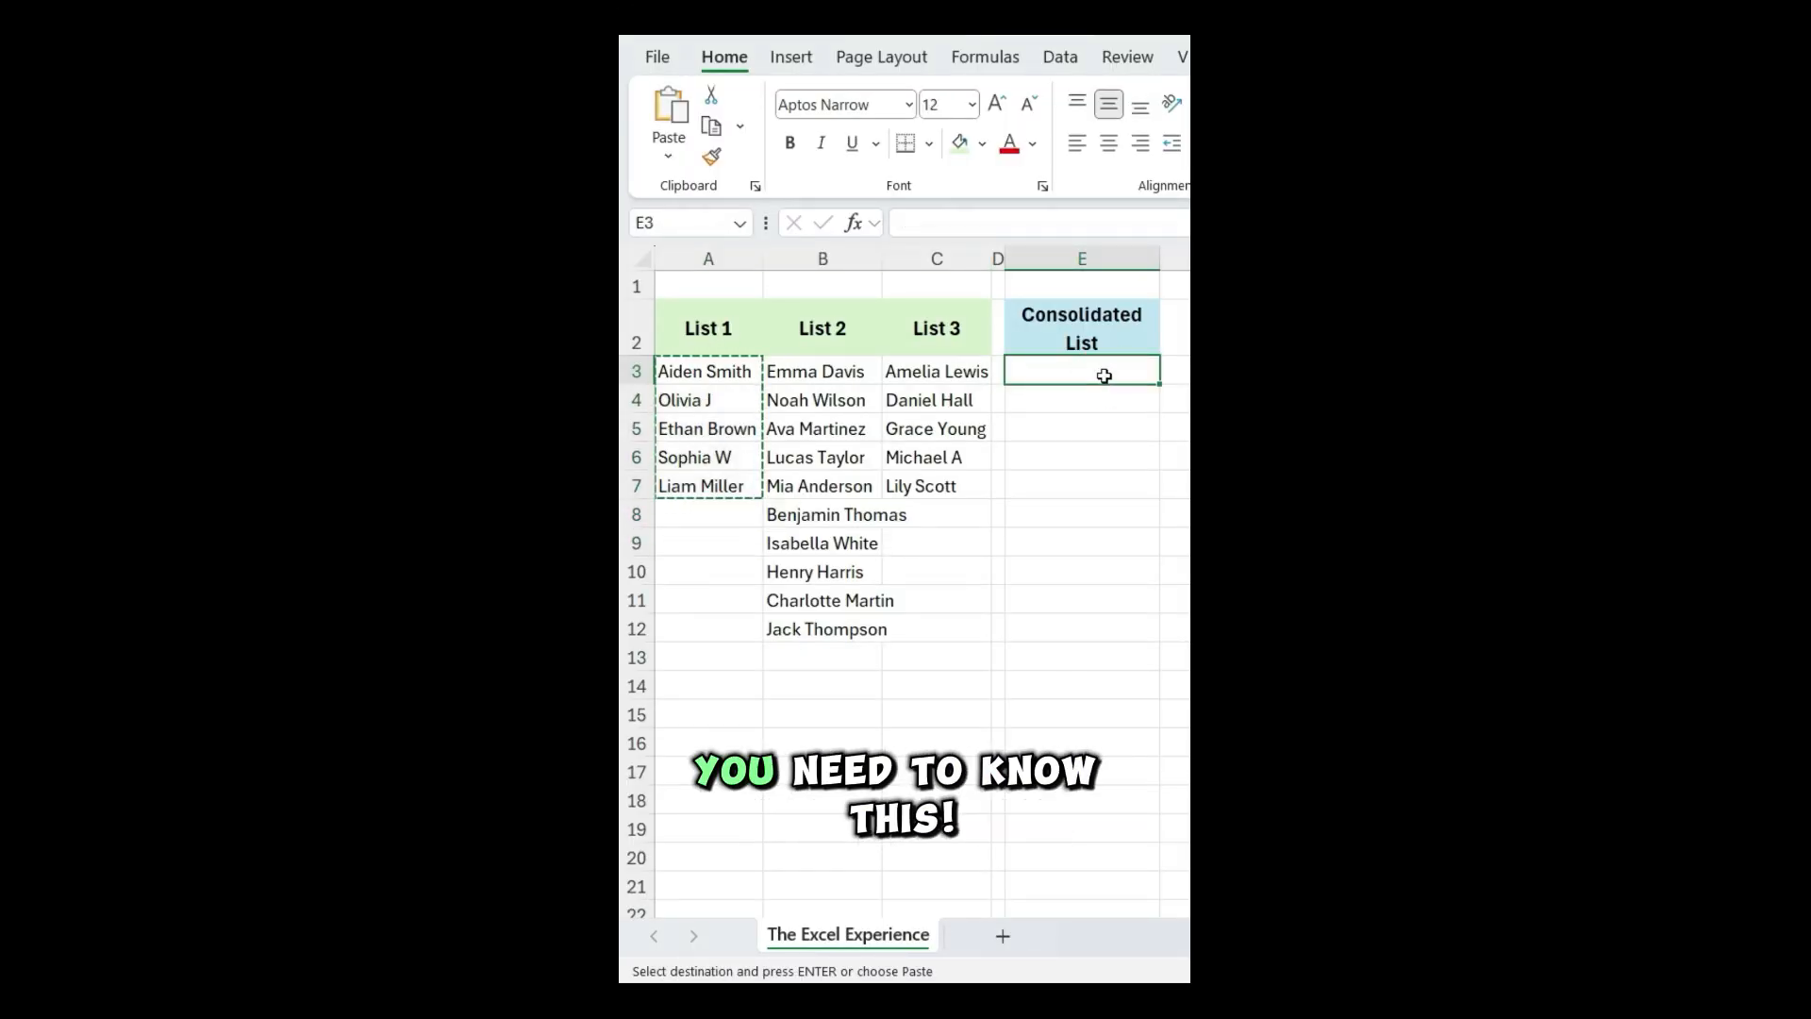
key(ctrl+v)
drag(819, 373, 837, 635)
key(ctrl+c)
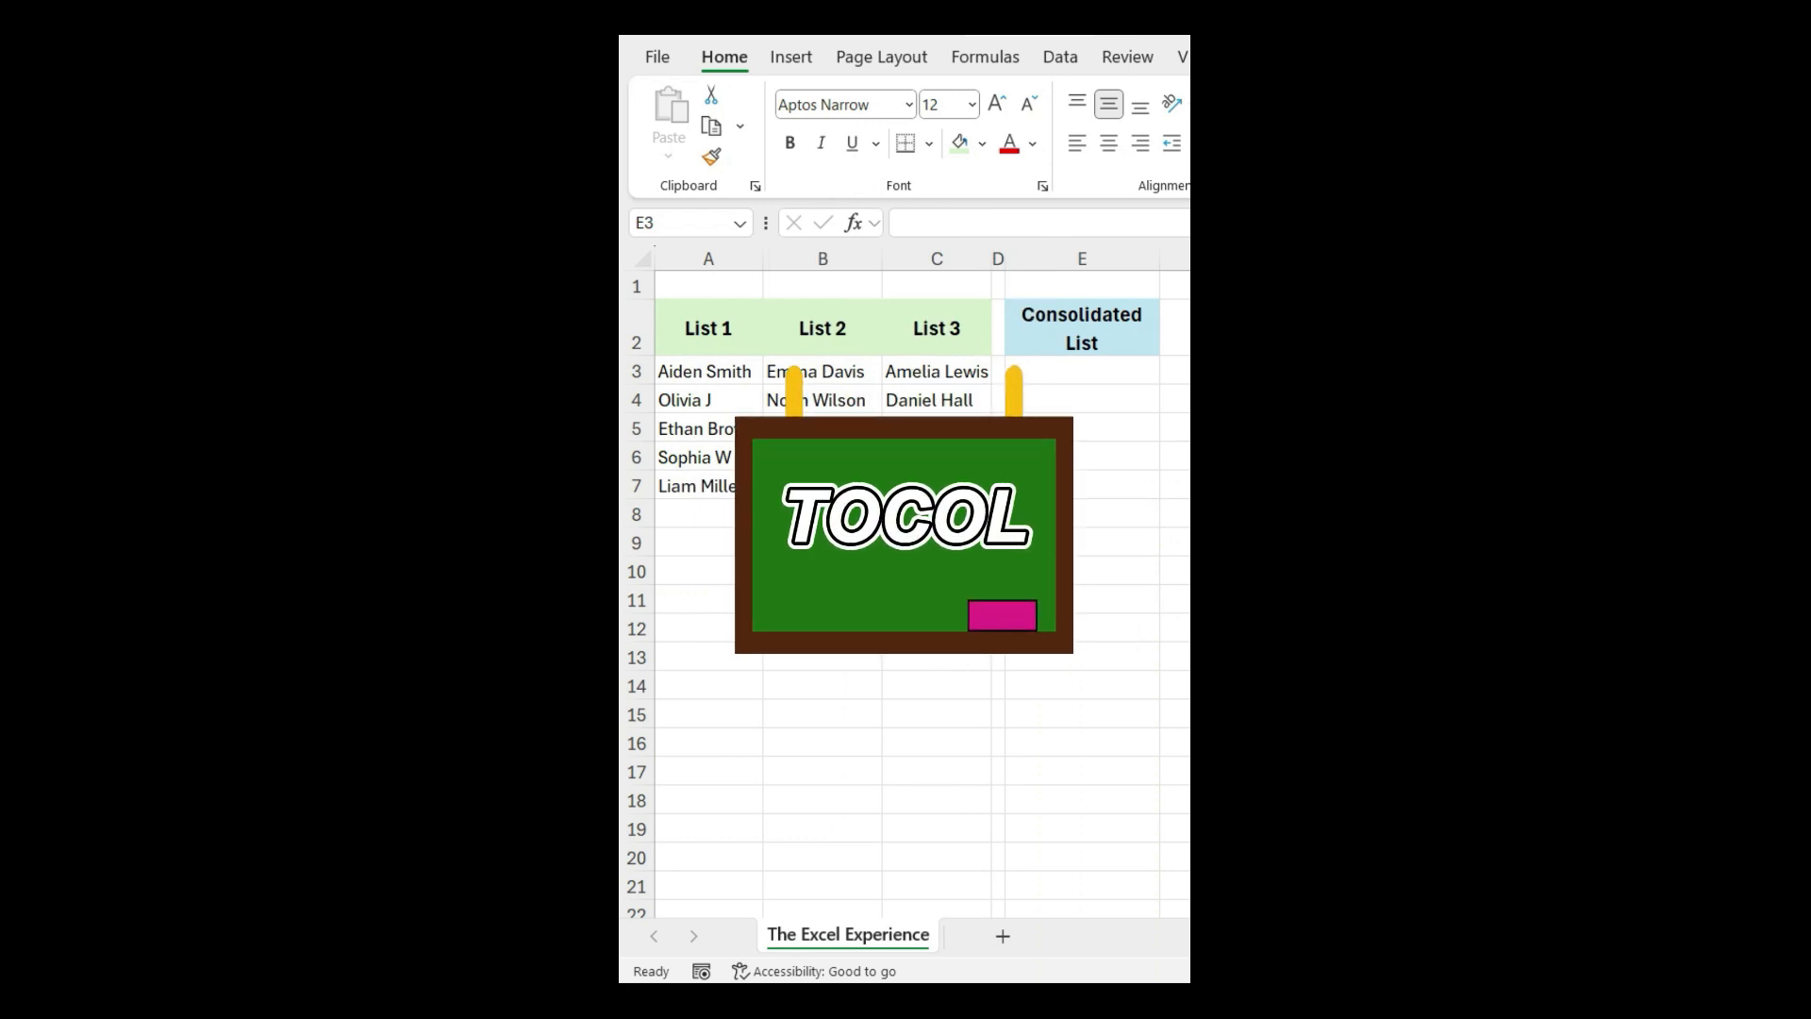
Enter =TOCOL(A3:C12,1,TRUE) in E3 to stack the three lists by column while ignoring blanks, and look over the consolidated list.
click(1113, 368)
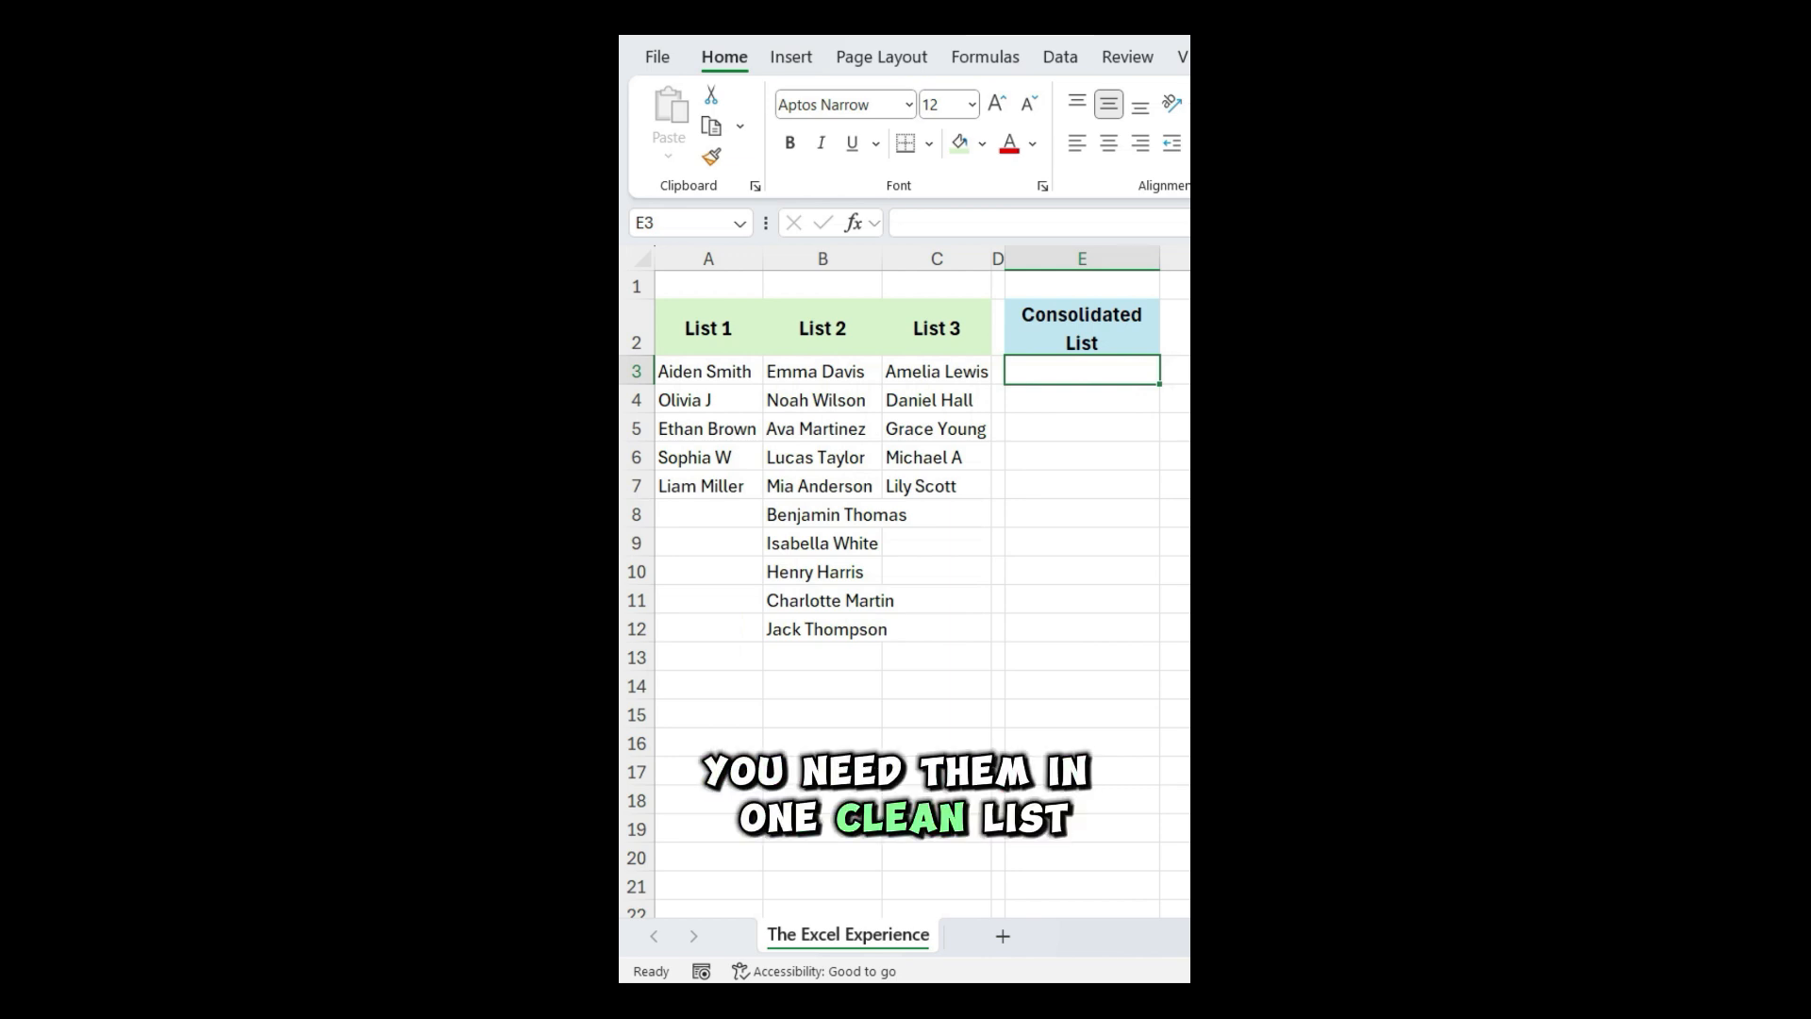
text(=TOCOL()
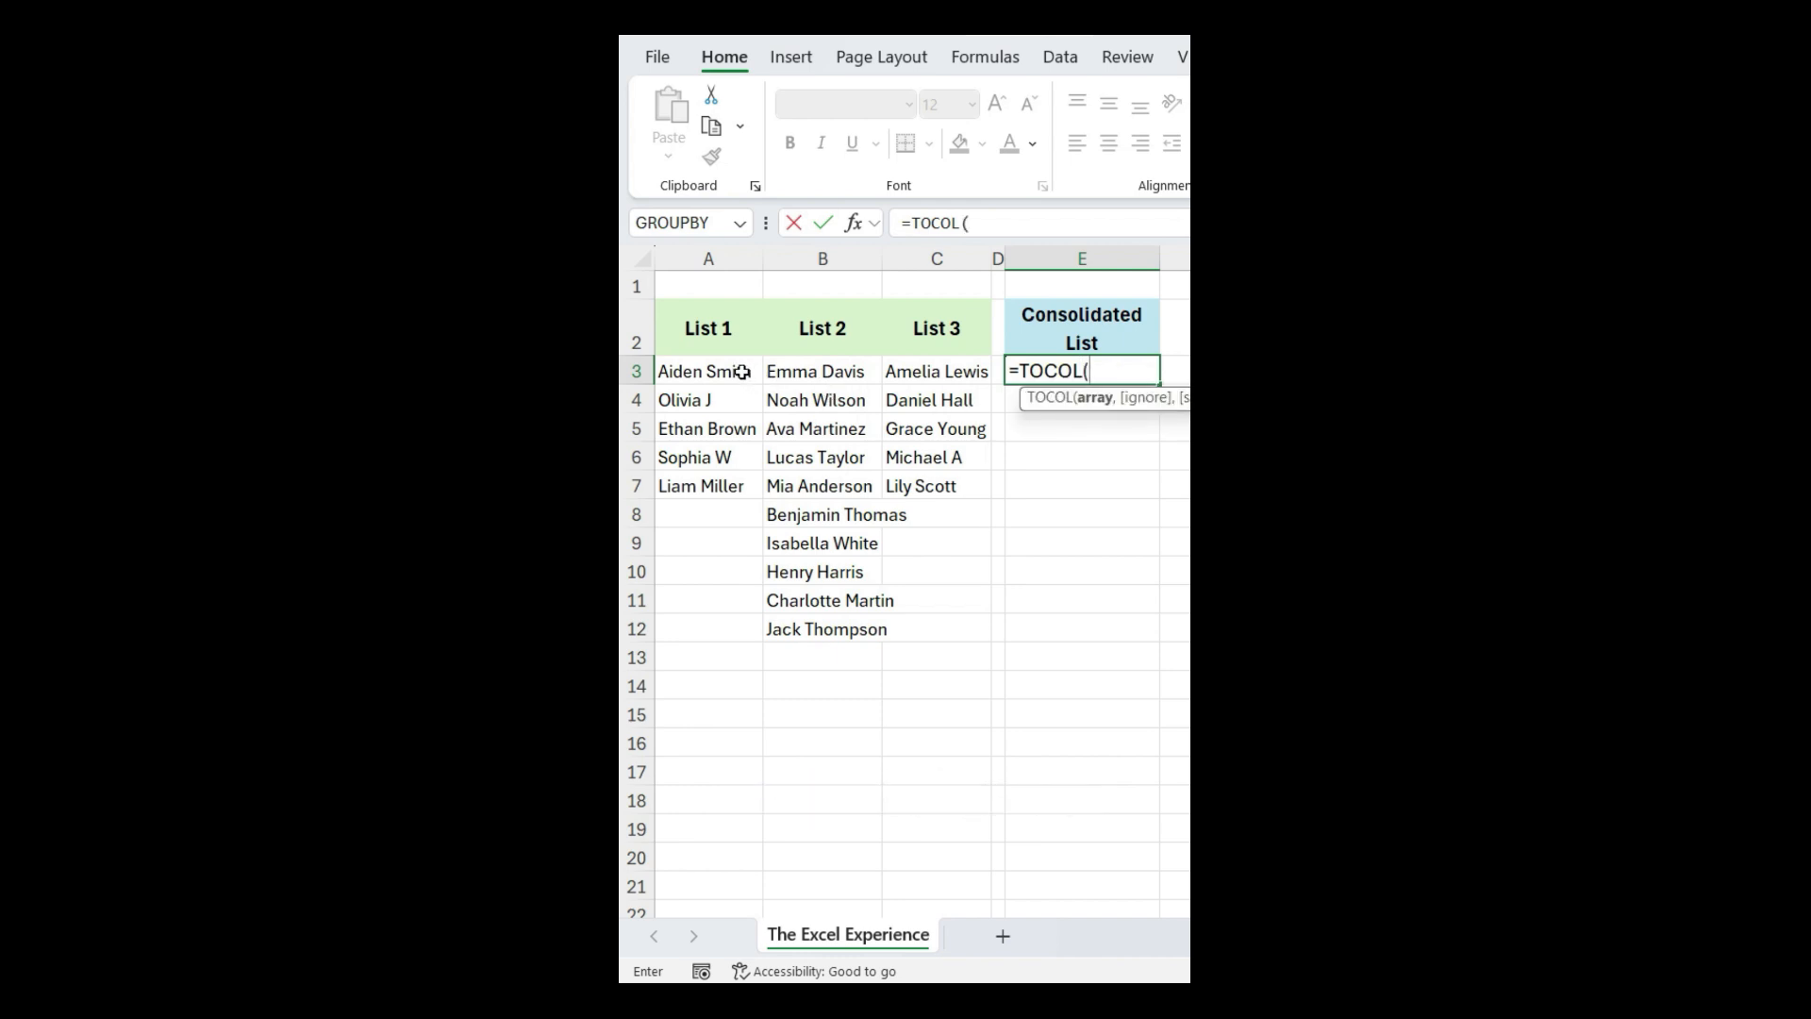
drag(742, 371, 926, 642)
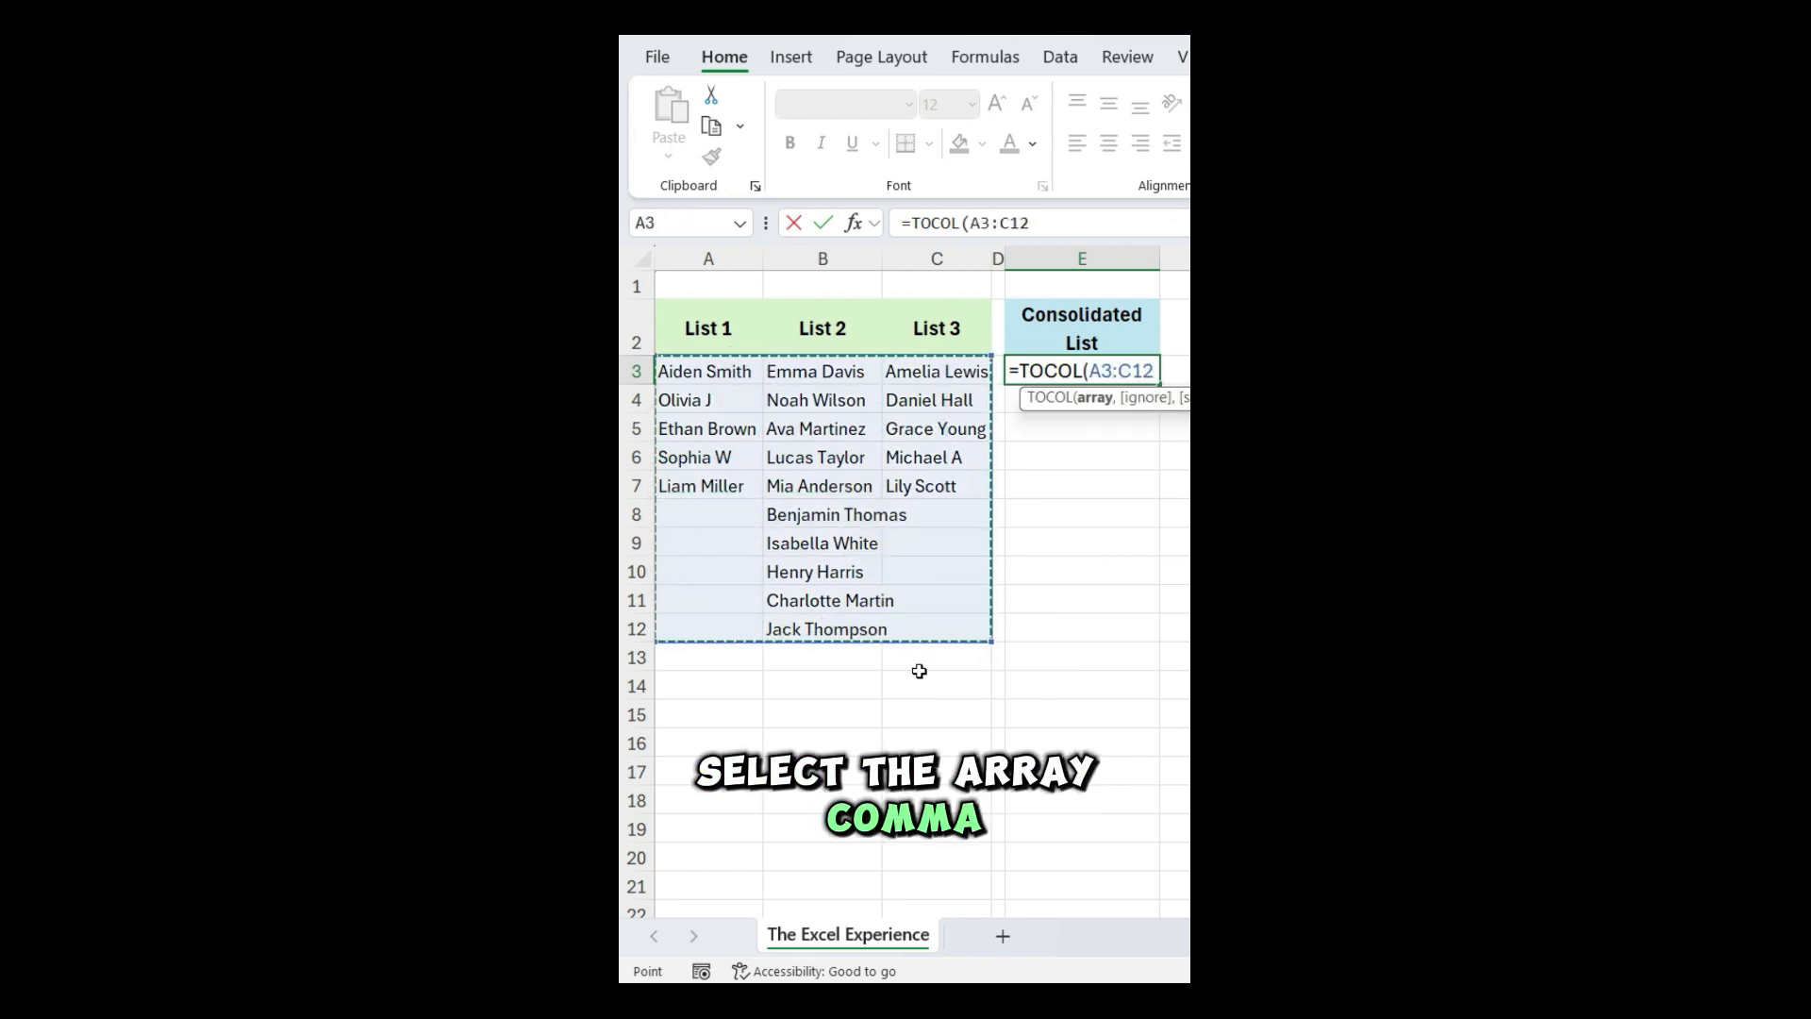
text(,1)
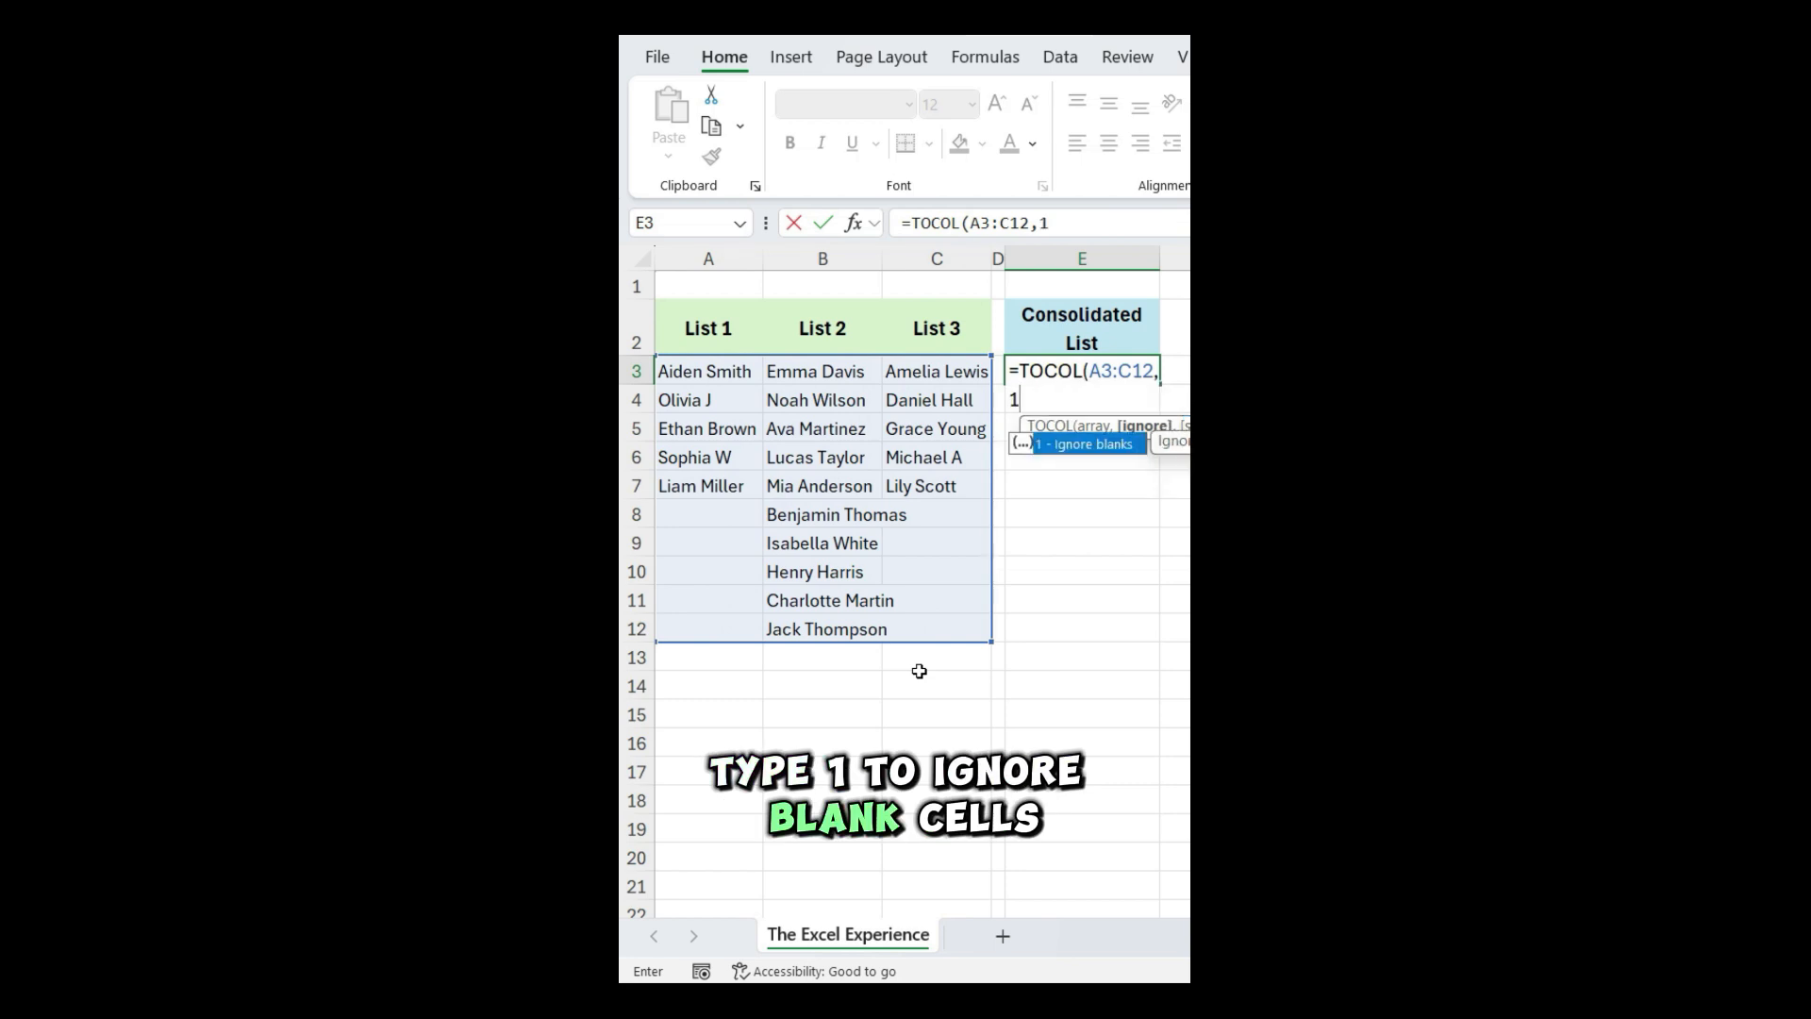
text(,)
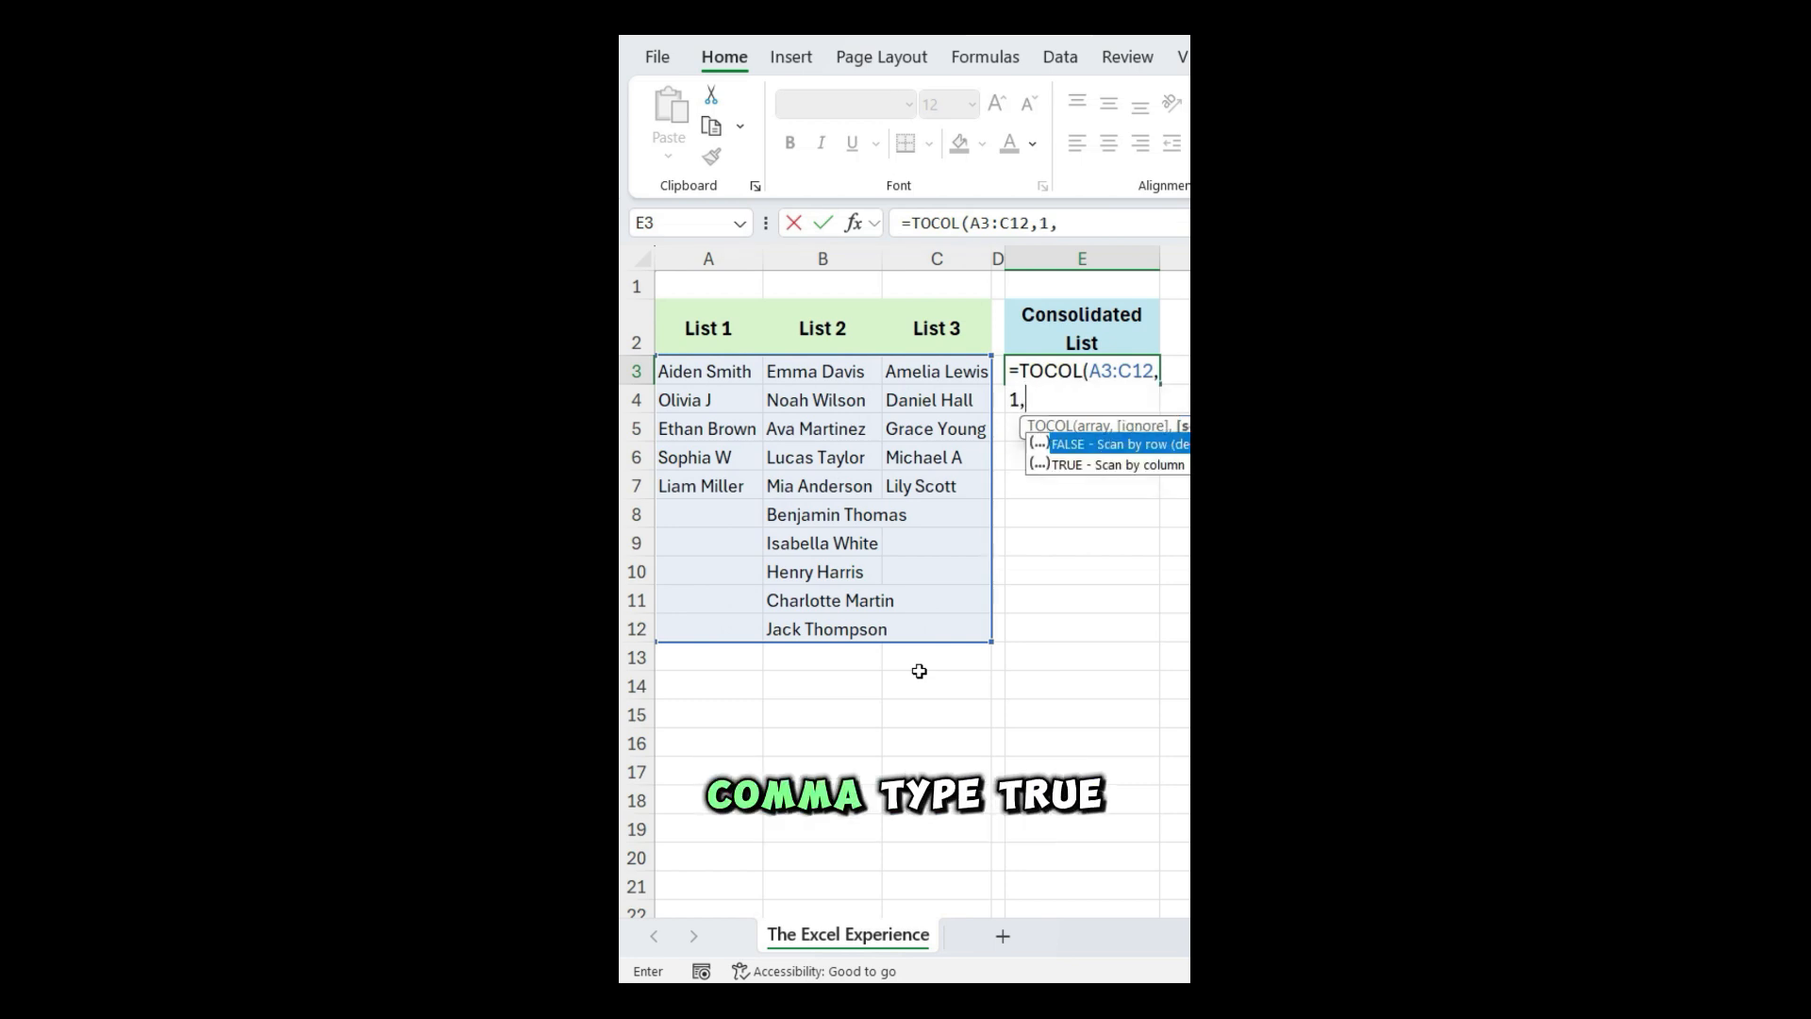
text(TRUE)
key(Return)
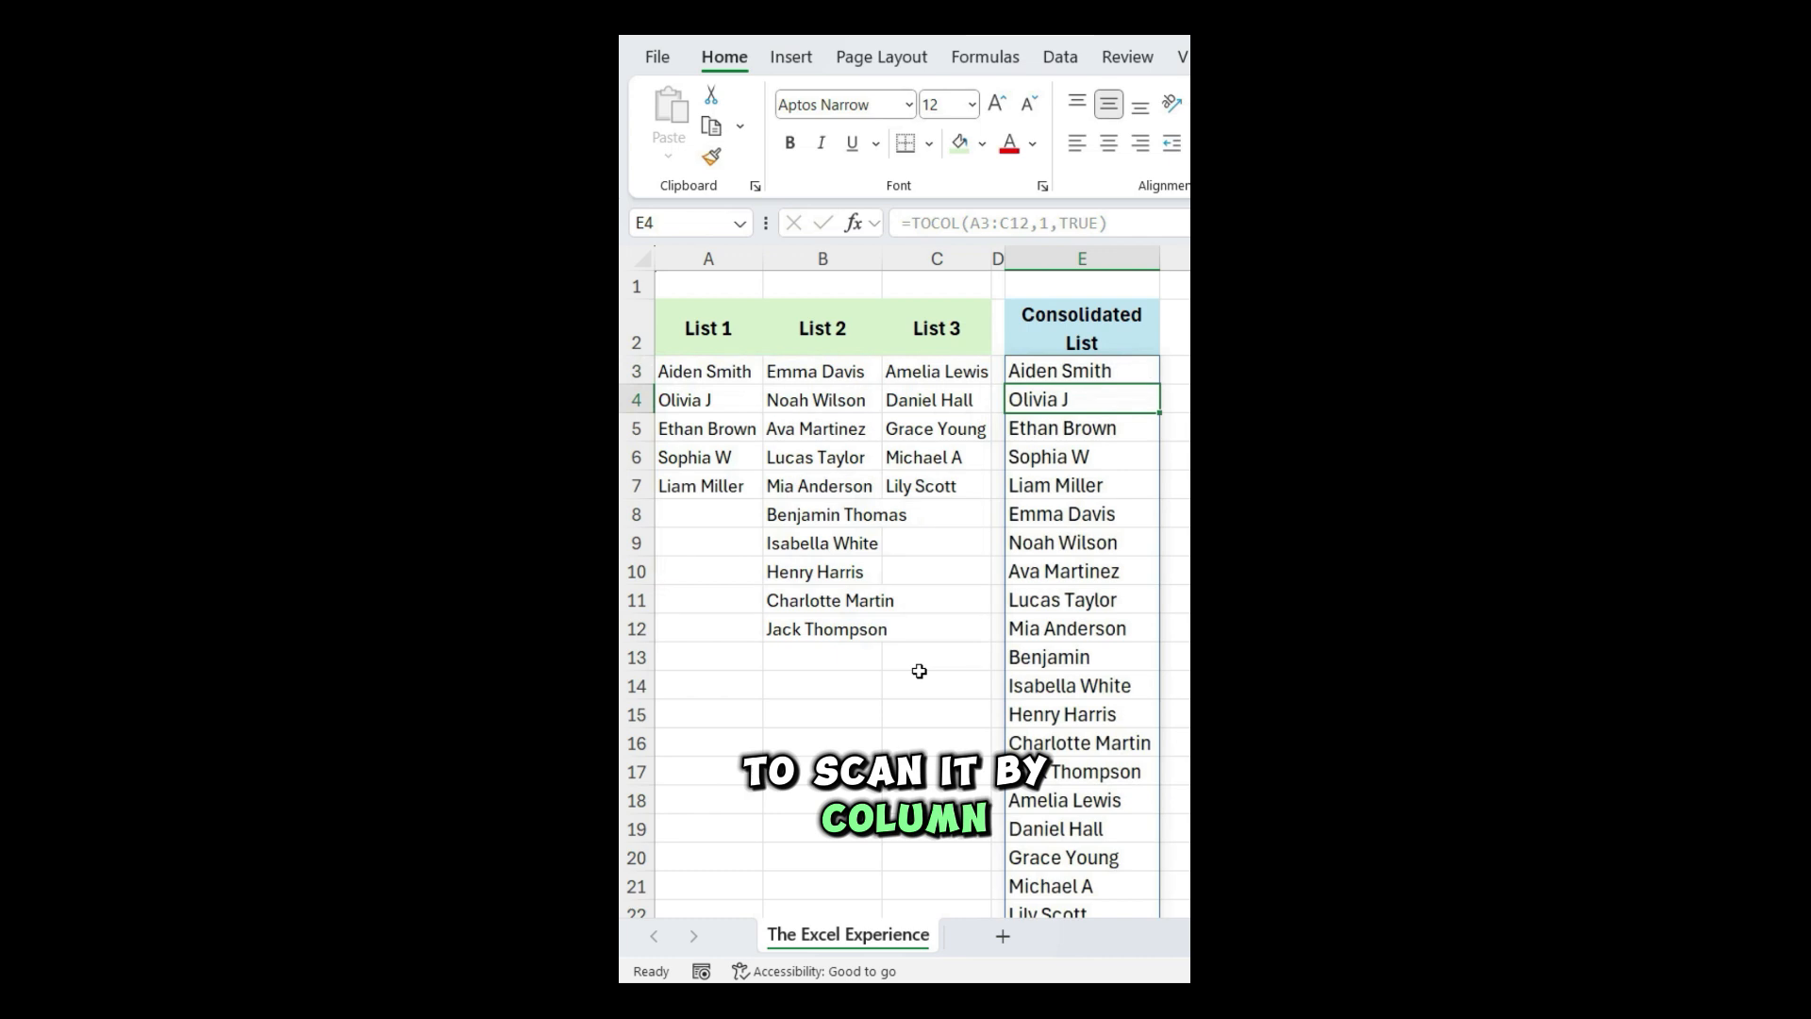
scroll(915, 686, down, 3)
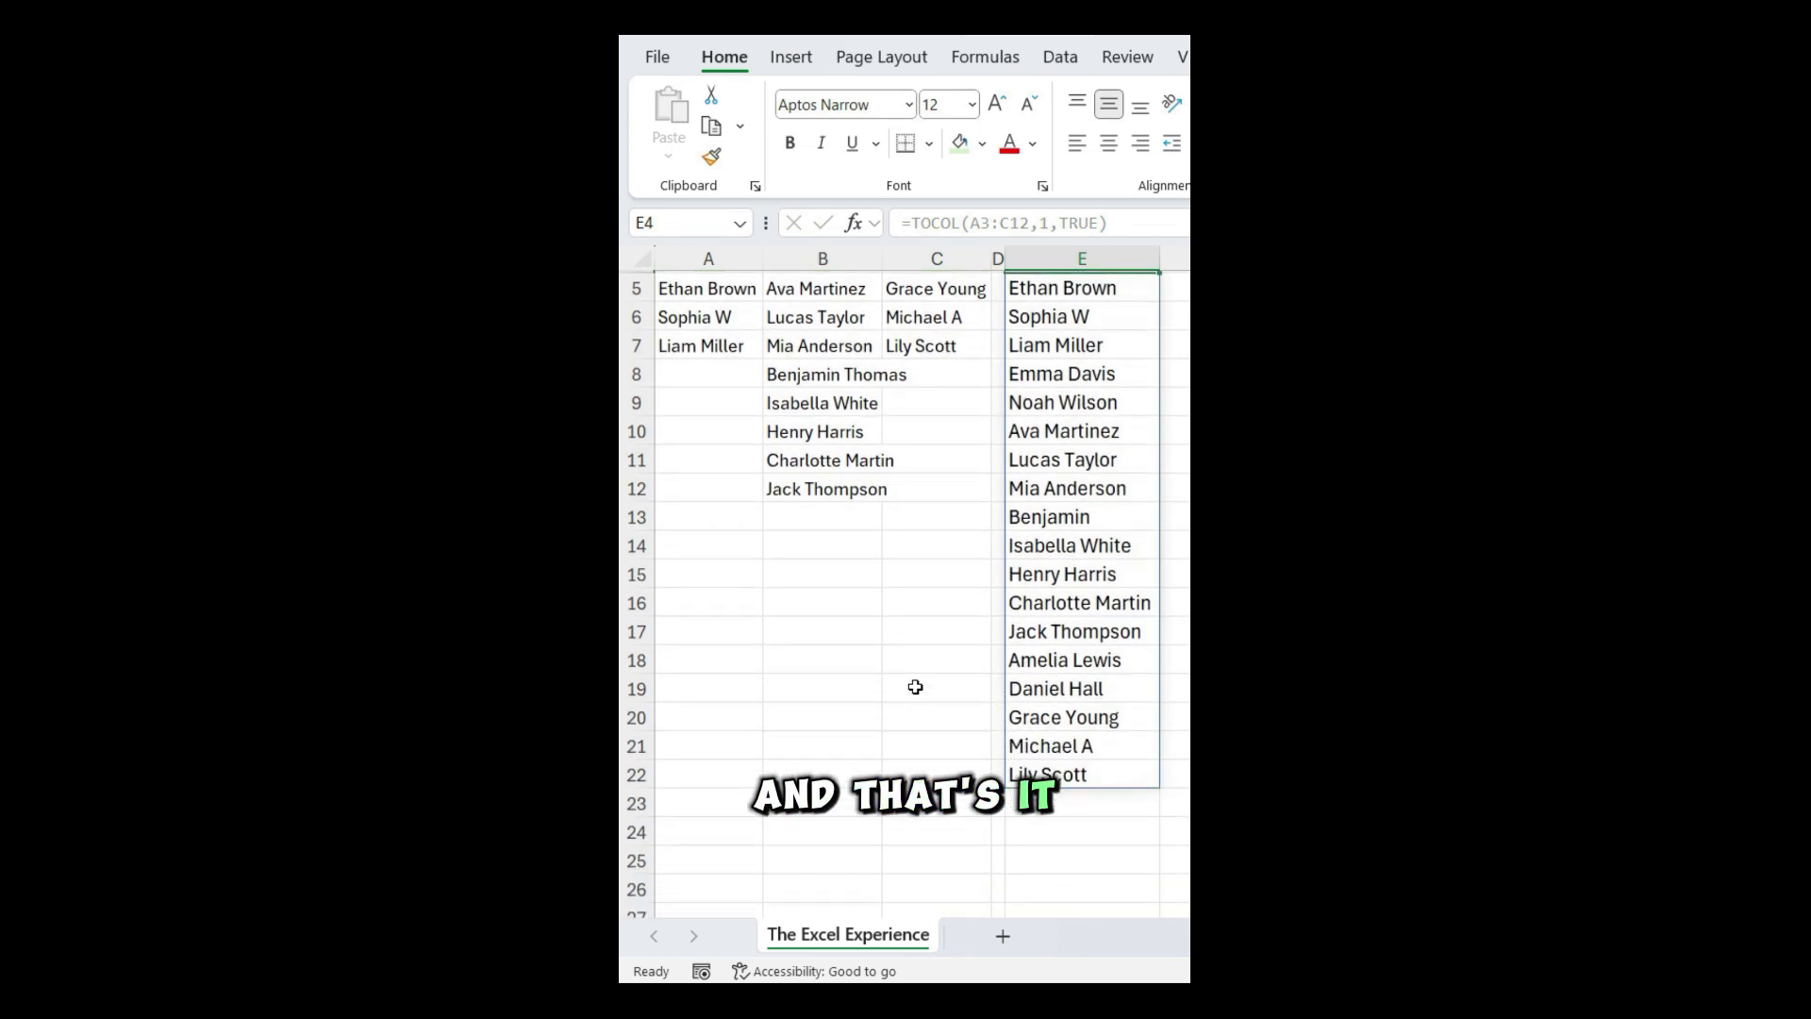
scroll(915, 687, up, 3)
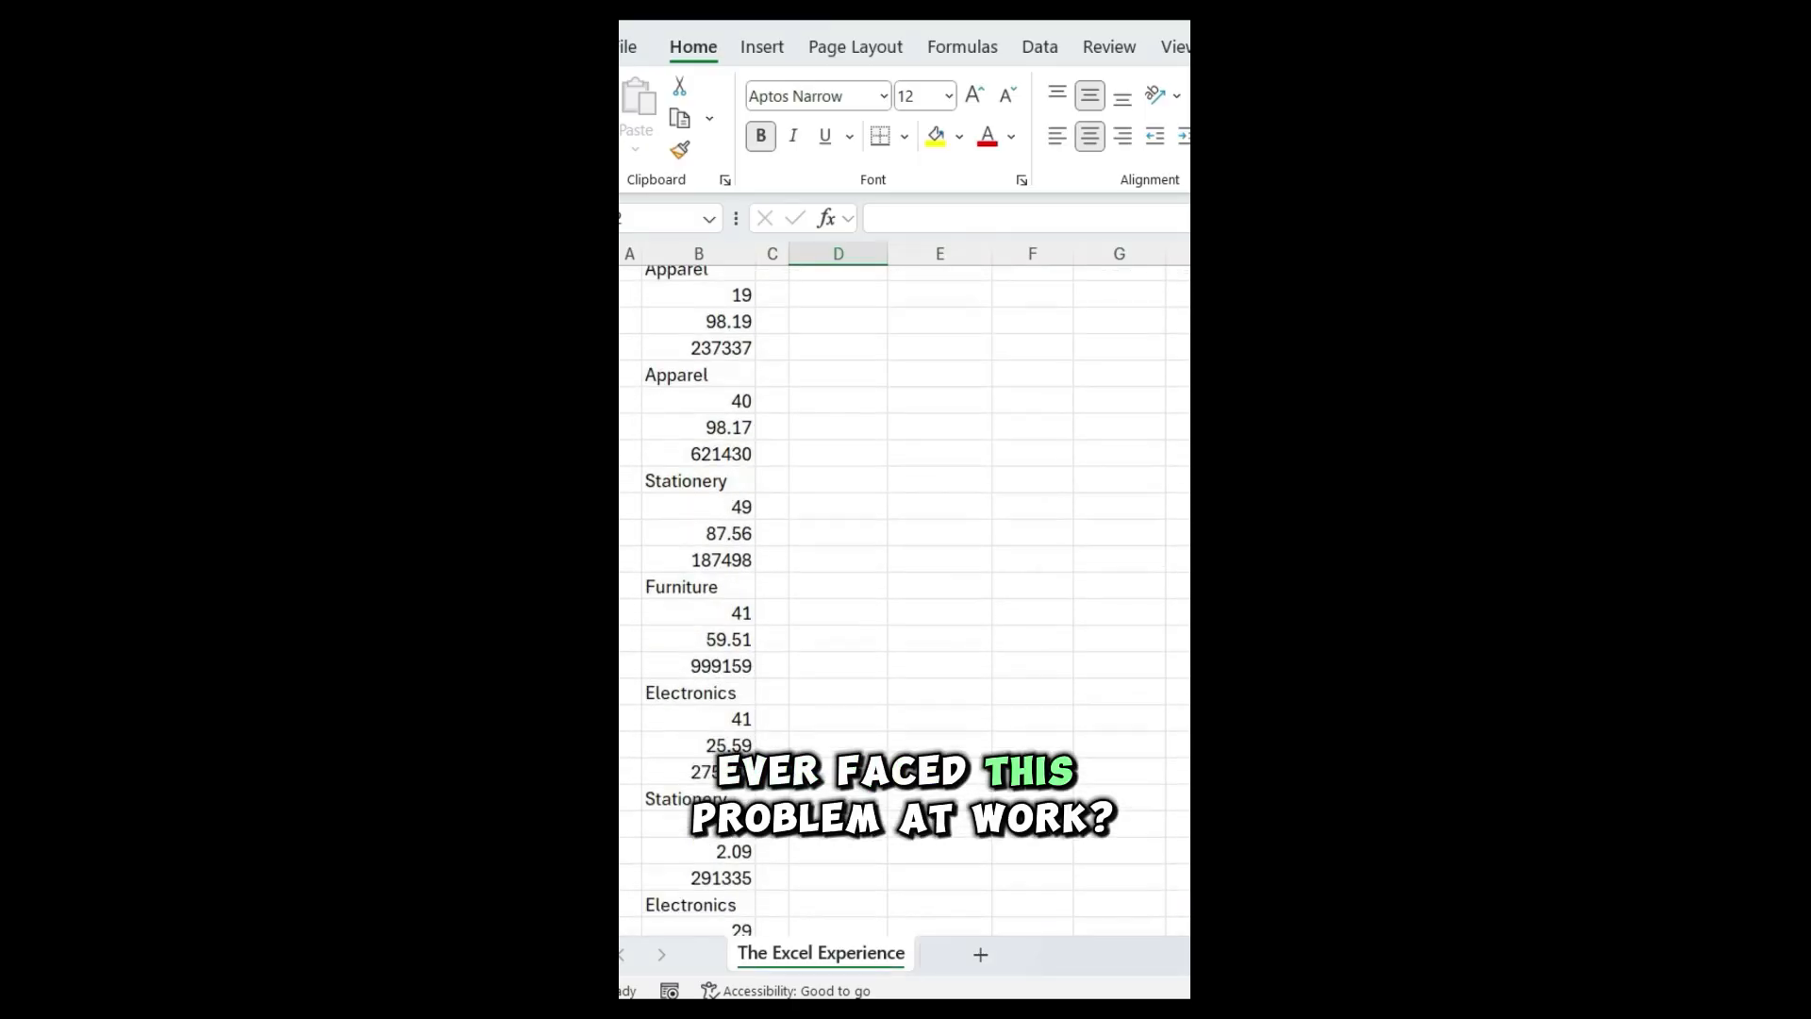
Try moving the Invoice No, Category, Quantity and Unit Price headers manually from column B into D2:G2.
scroll(903, 600, down, 4)
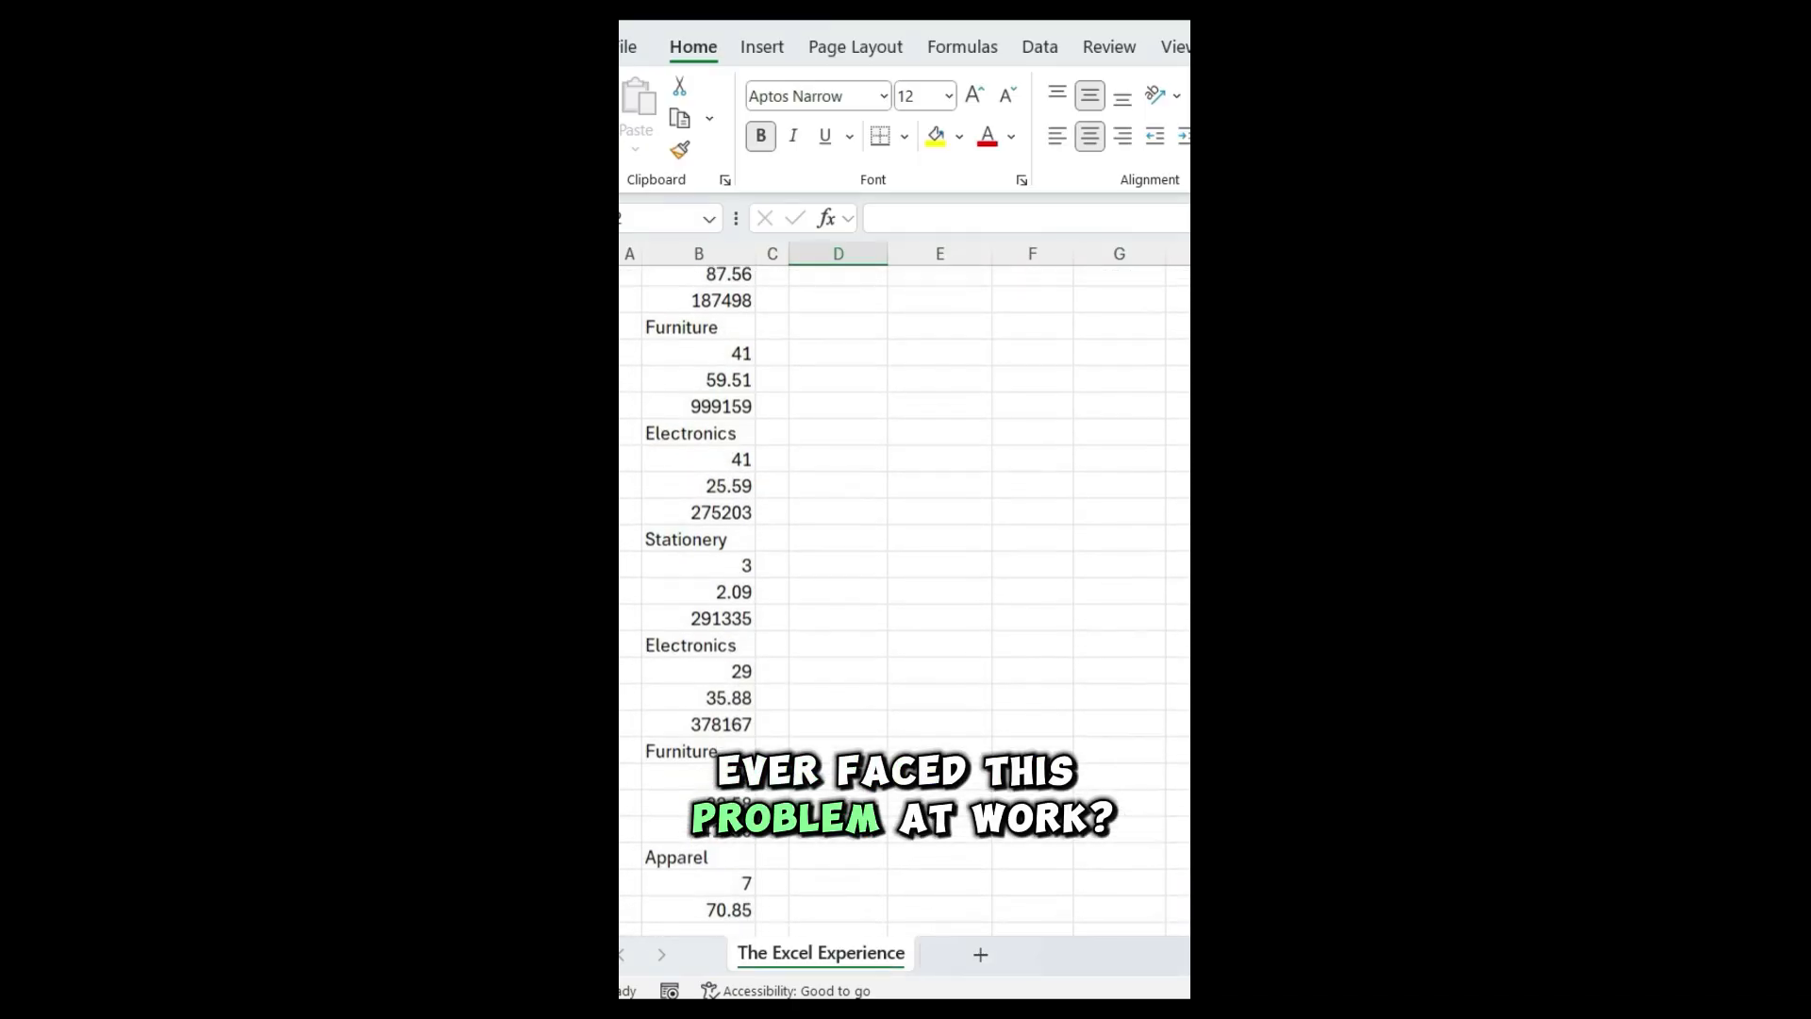
key(ctrl+Home)
click(709, 307)
drag(755, 309, 949, 306)
click(730, 334)
click(731, 360)
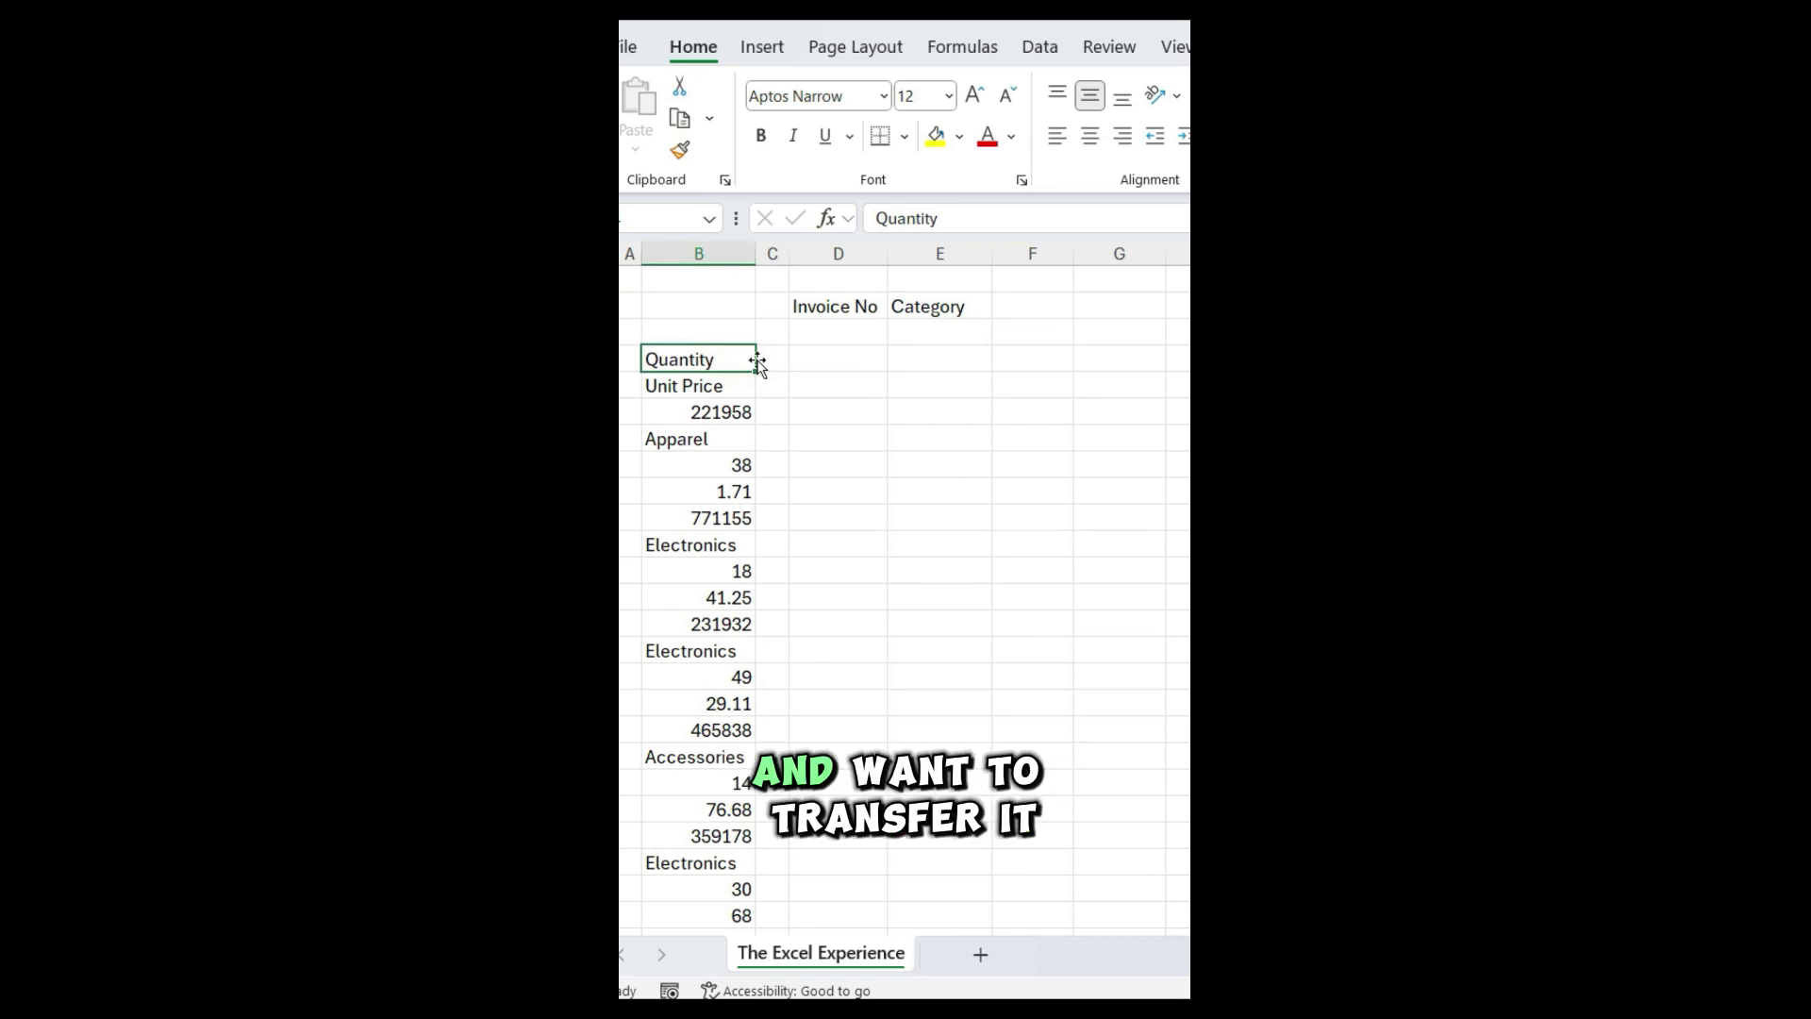
drag(752, 359, 1030, 307)
click(730, 386)
drag(752, 383, 839, 333)
Try moving the first record's invoice number, category, quantity and unit price manually from column B into D3:G3.
click(753, 413)
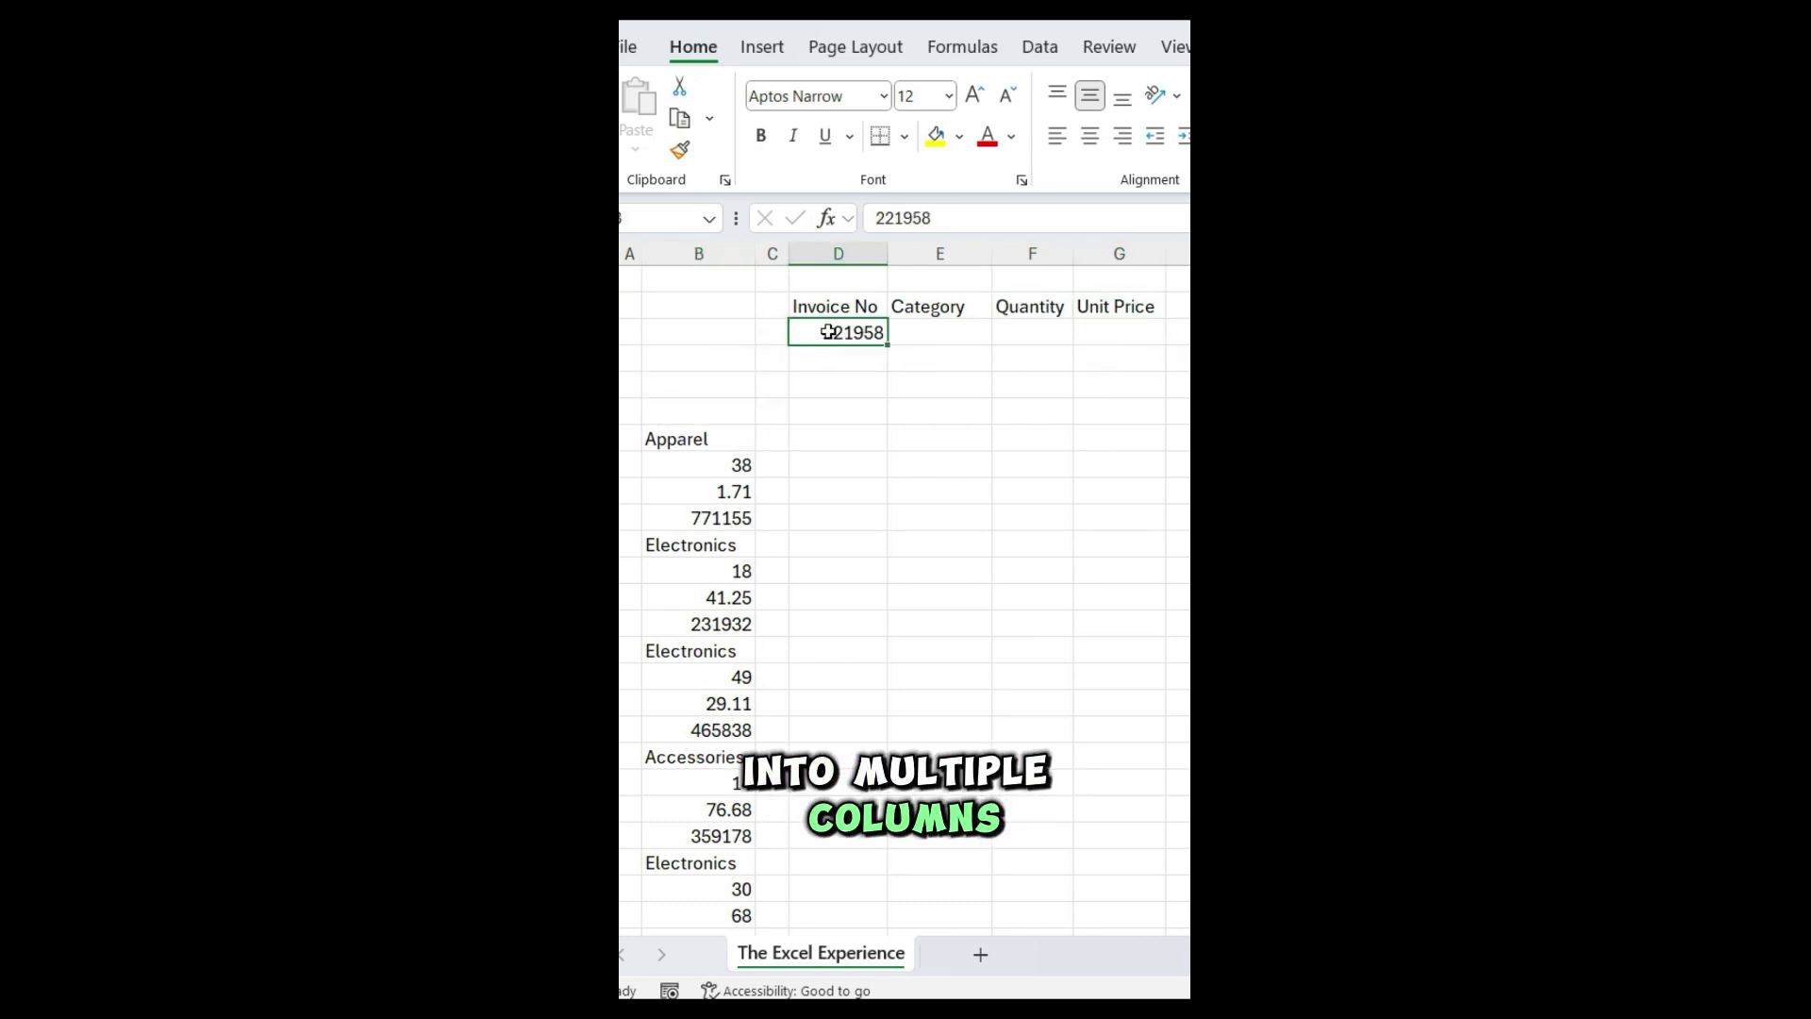
click(730, 439)
click(731, 465)
drag(751, 438, 1033, 333)
click(748, 491)
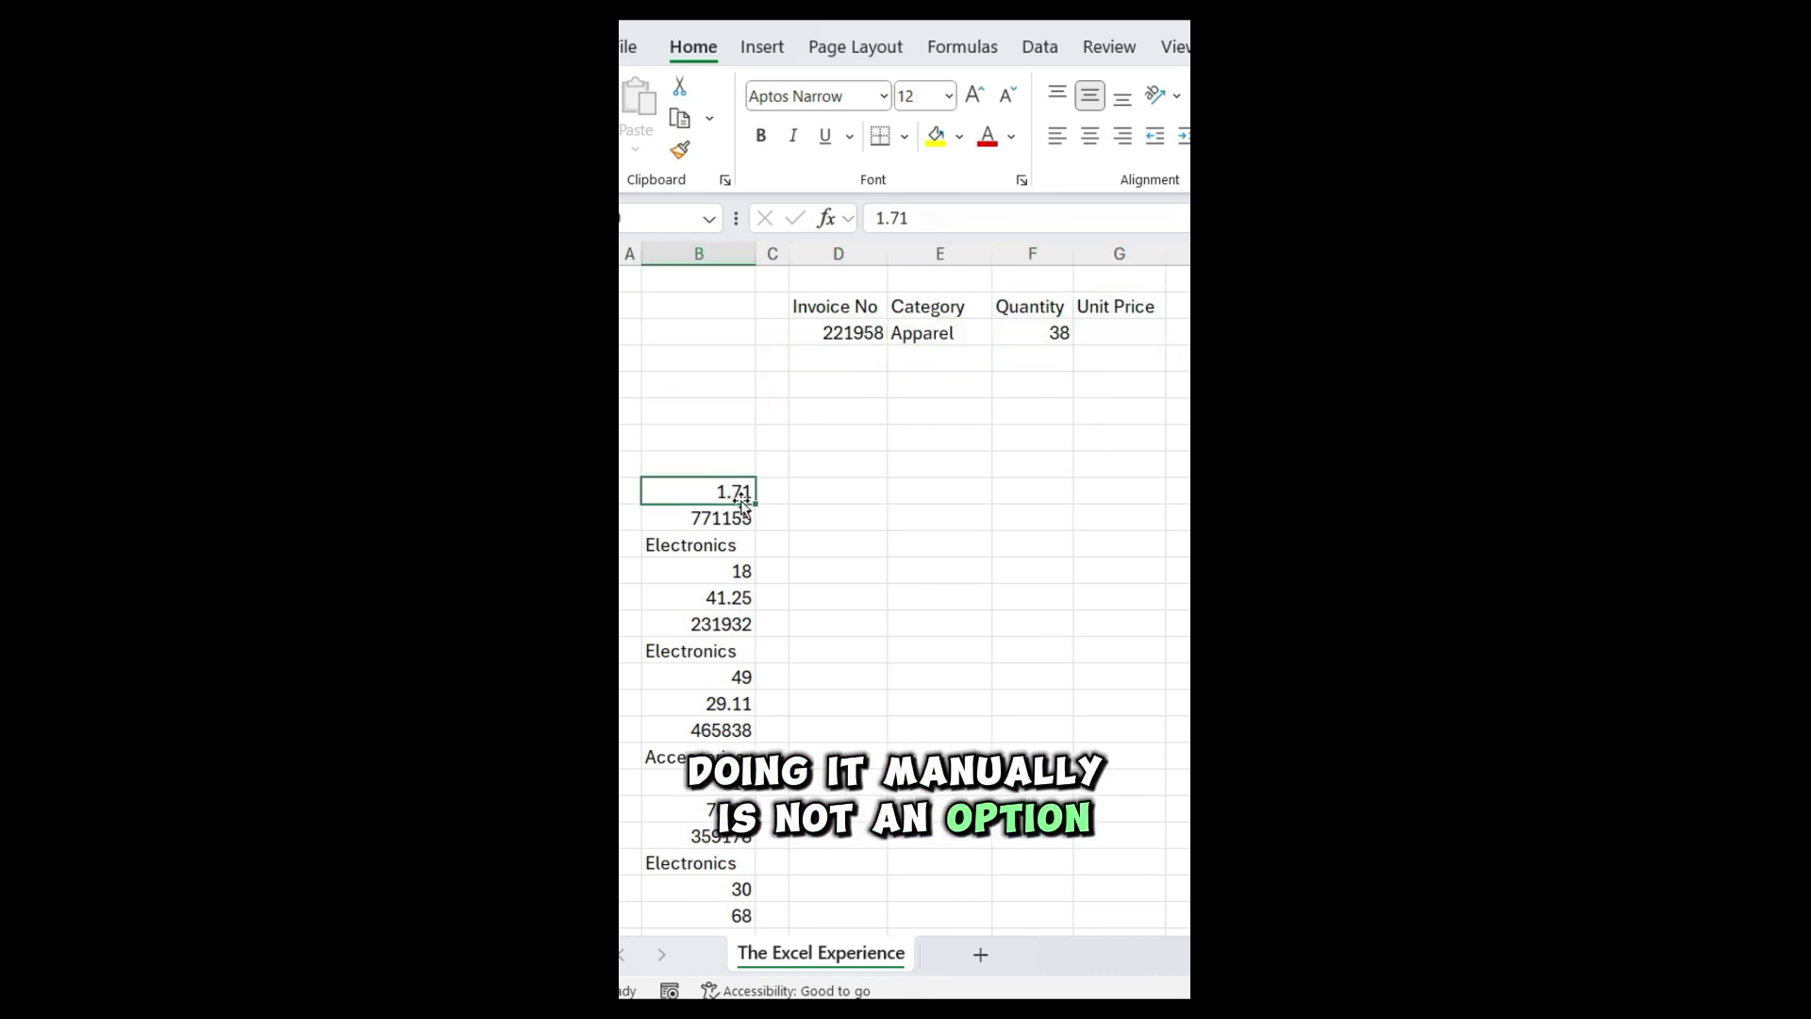
drag(752, 491, 839, 360)
click(753, 518)
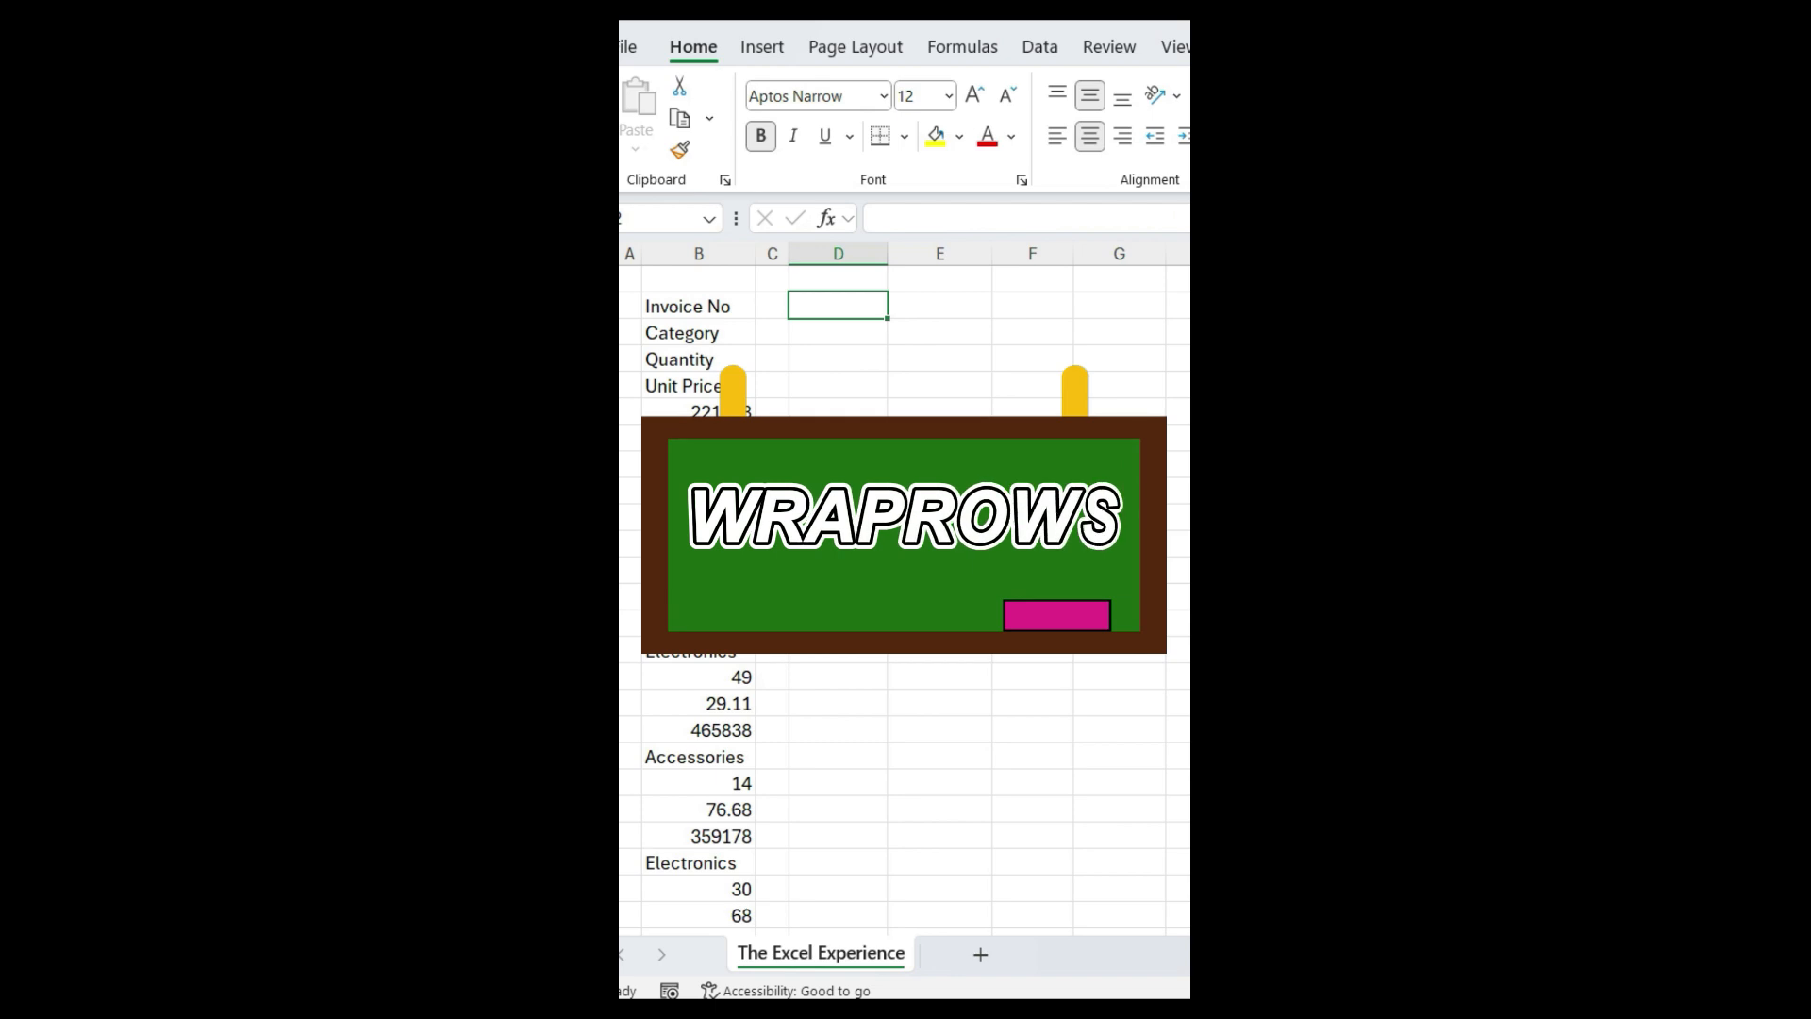
Enter =WRAPROWS(B2:B73,4) in D2 to wrap the single-column invoice data into four columns.
text(=WRAPRO)
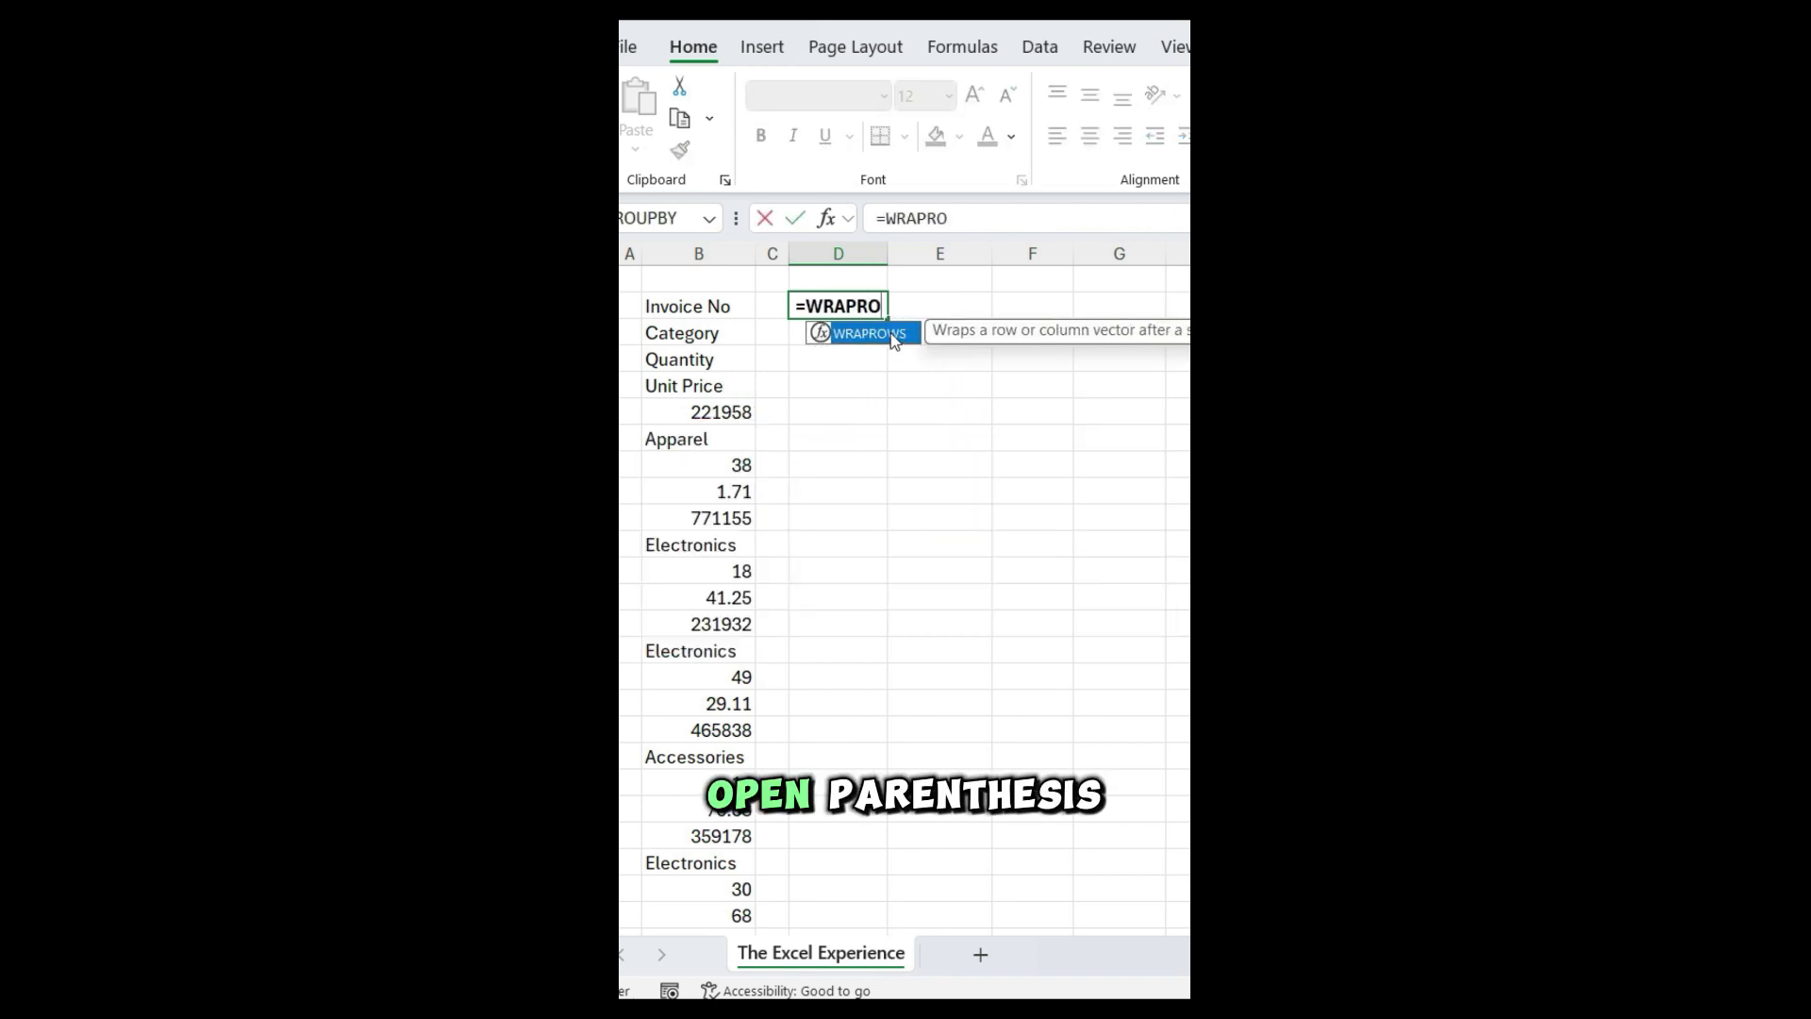
text(WS()
click(715, 305)
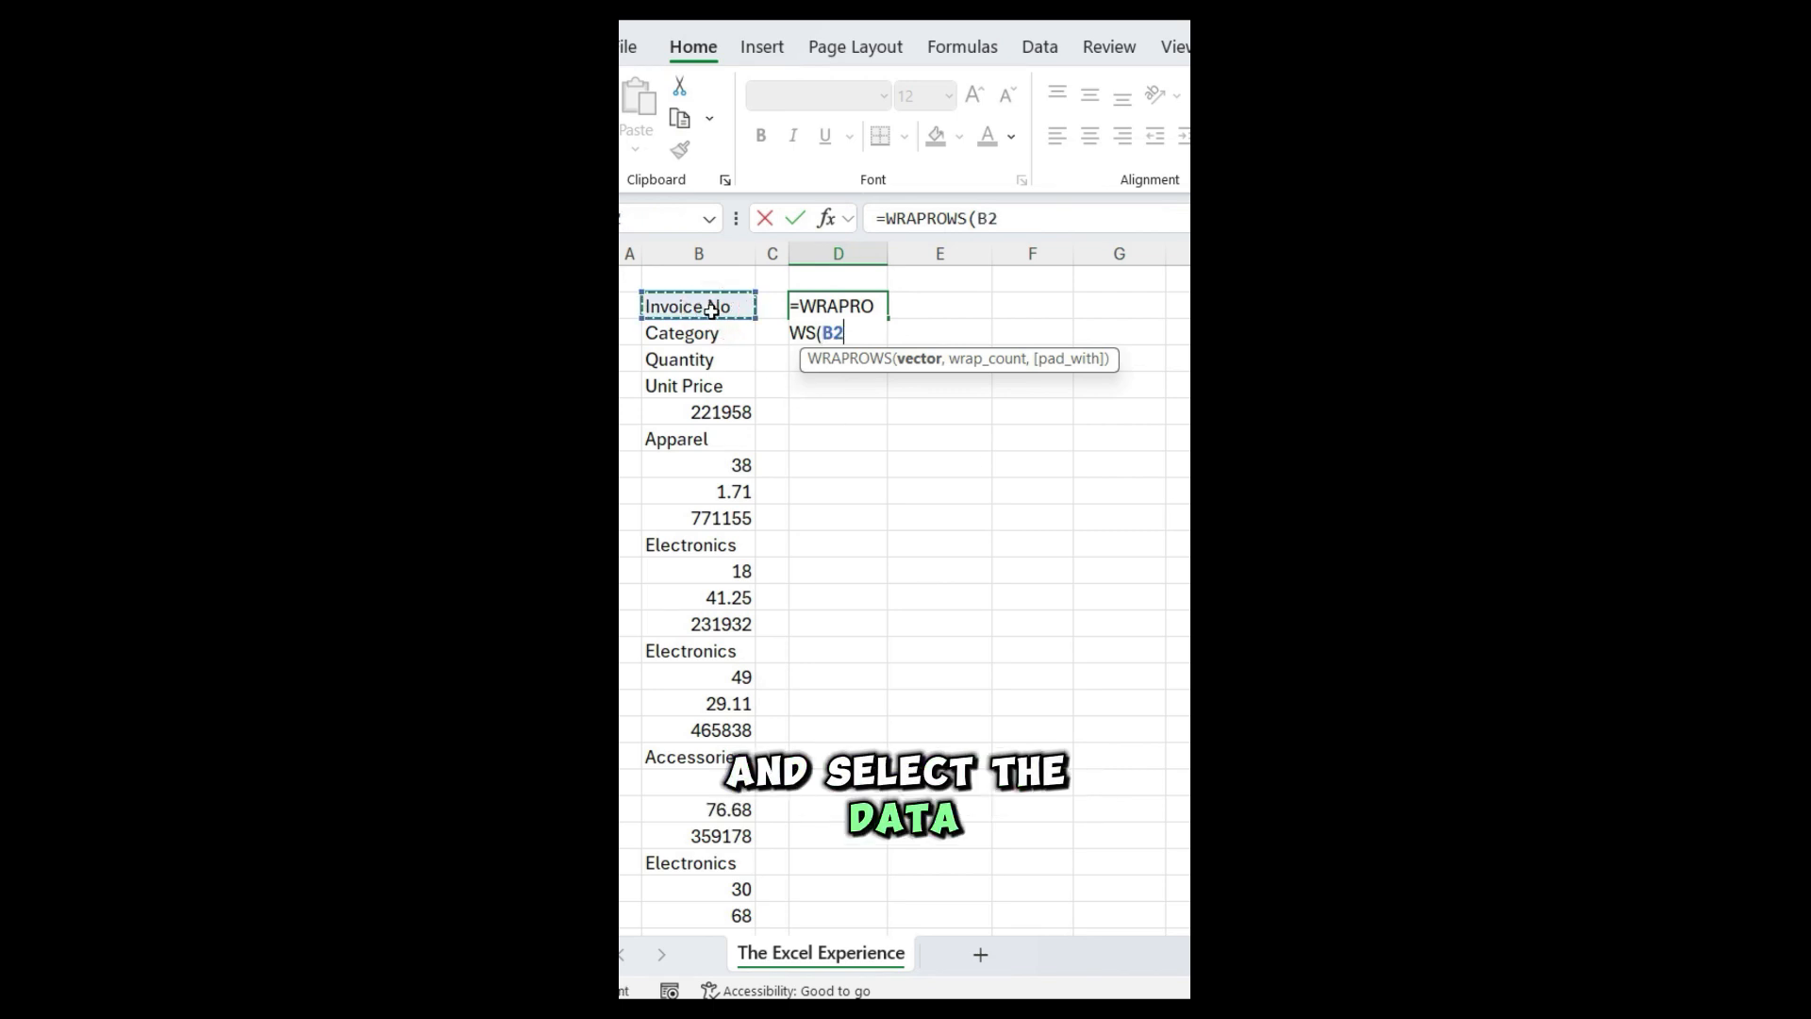
key(ctrl+shift+Down)
scroll(703, 306, up, 15)
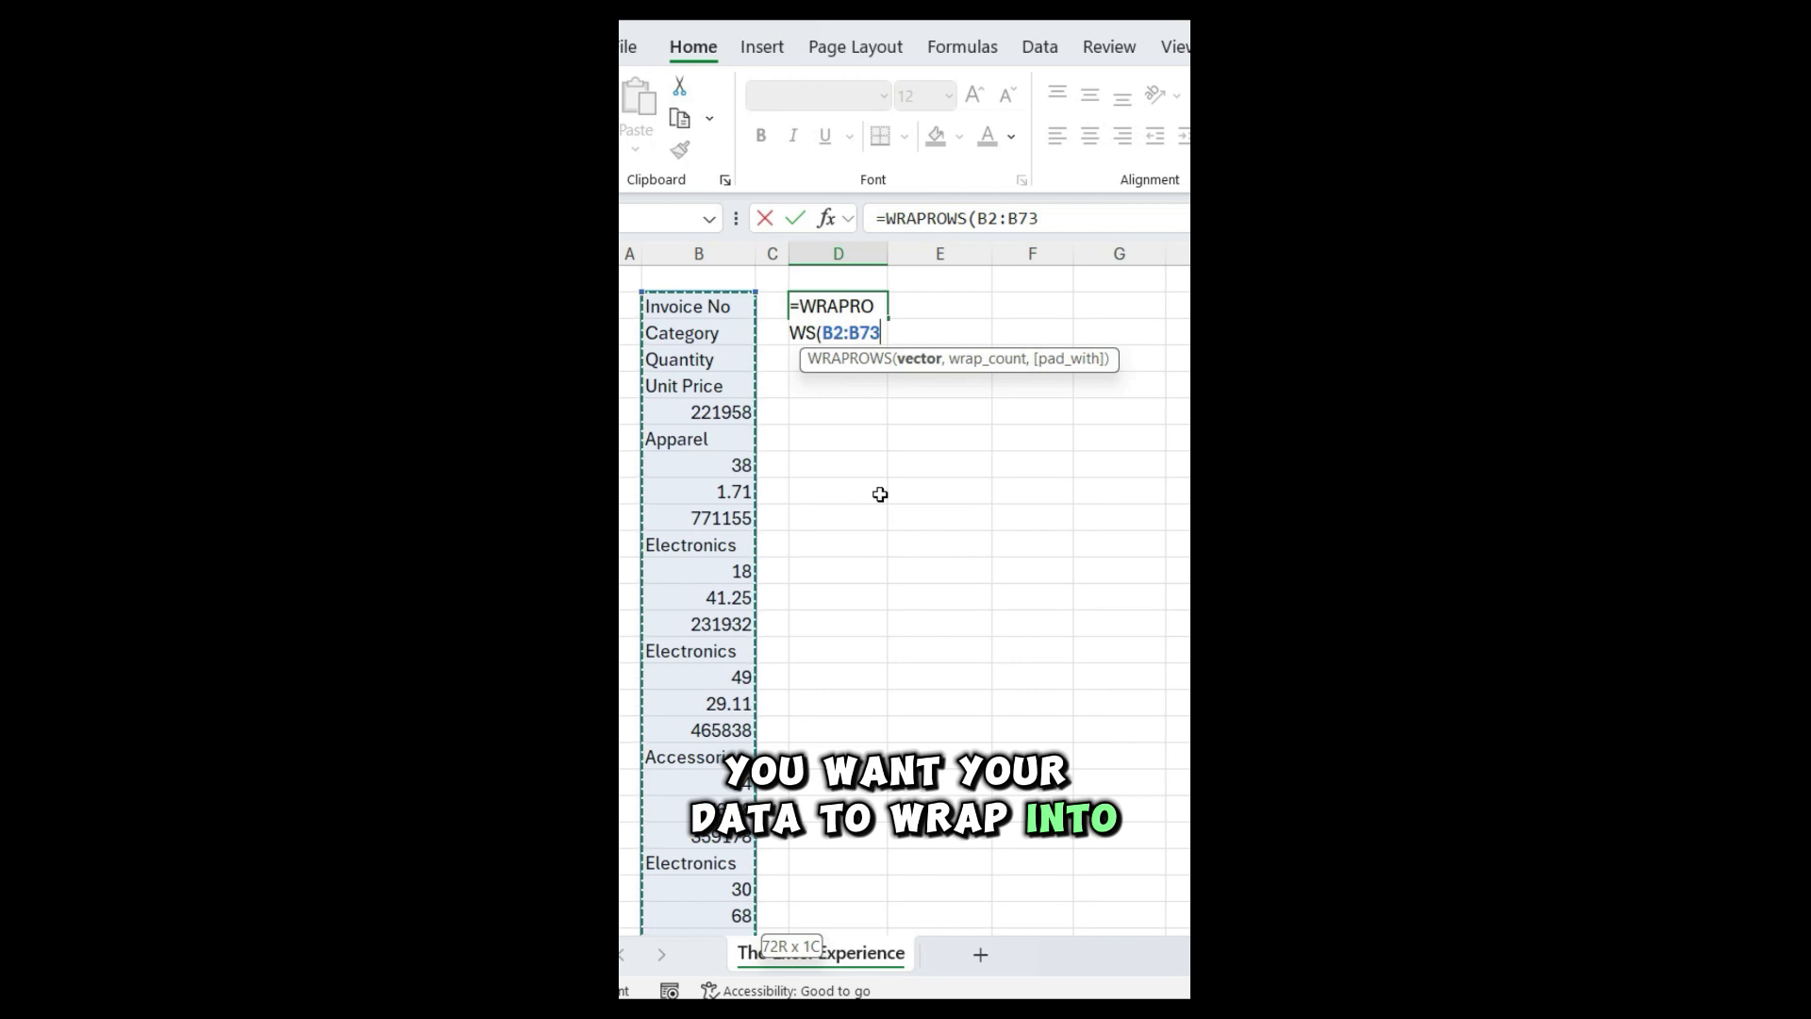
text(,4)
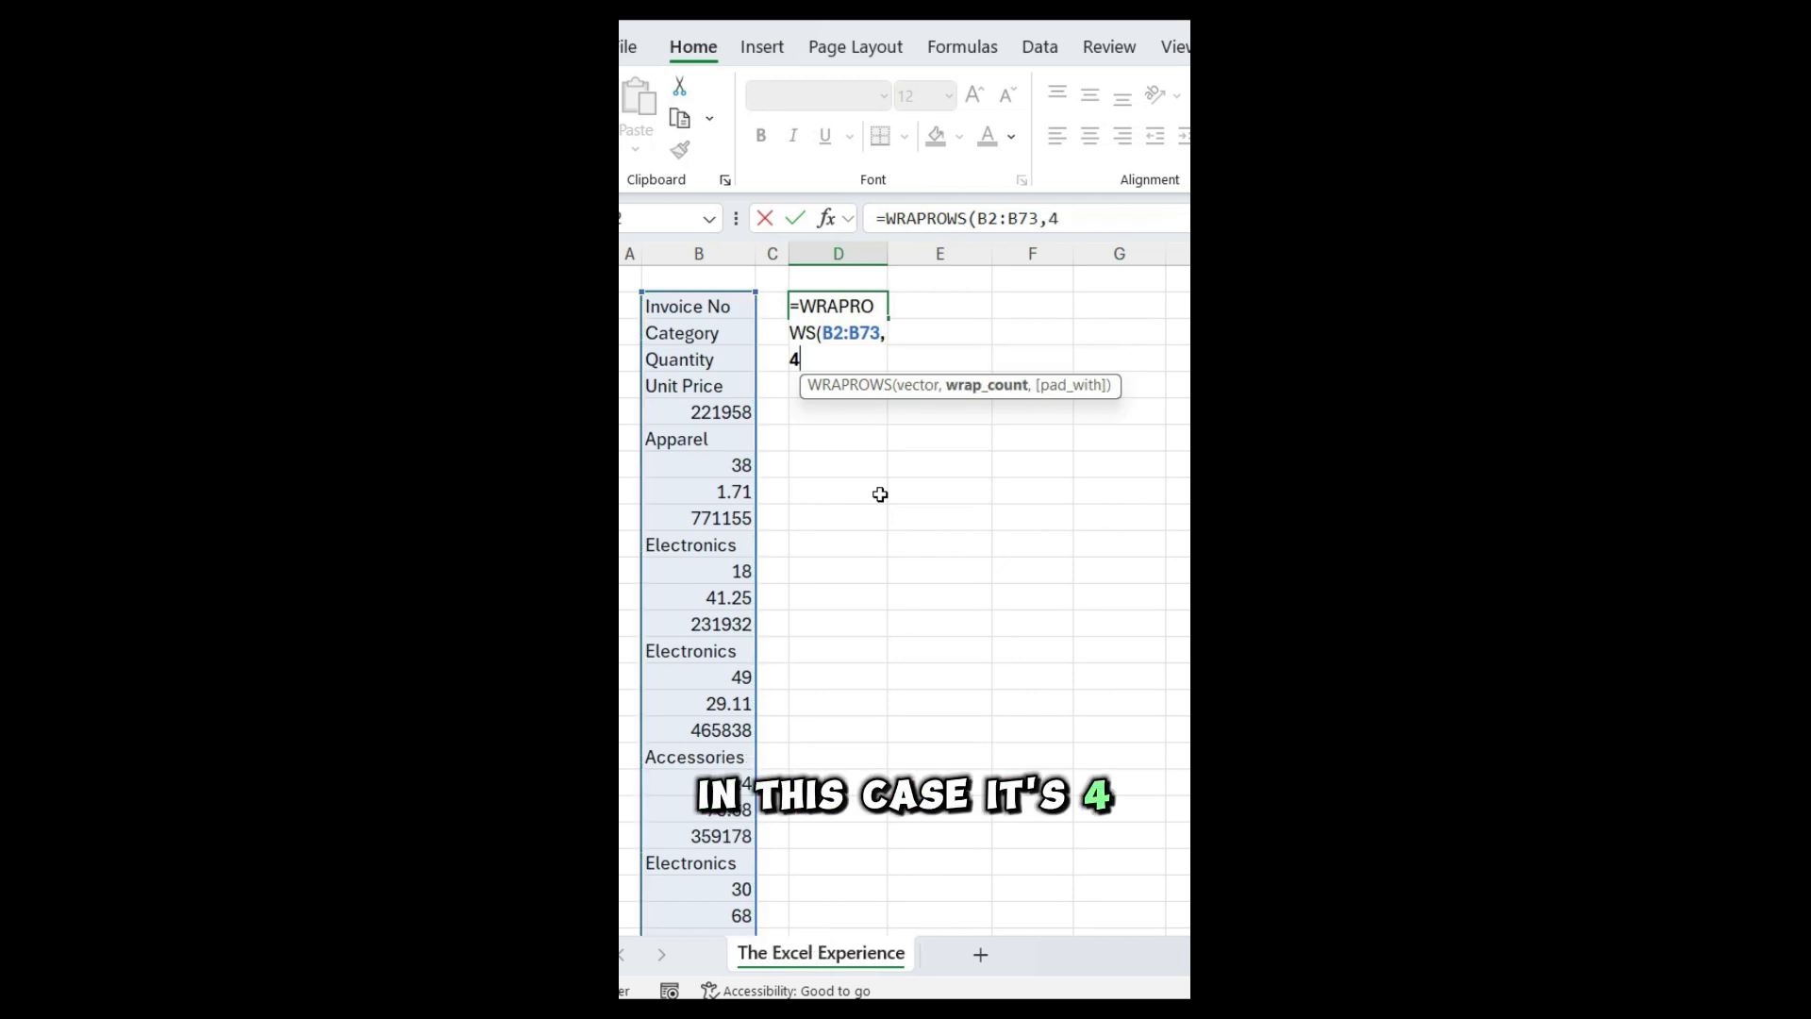
text())
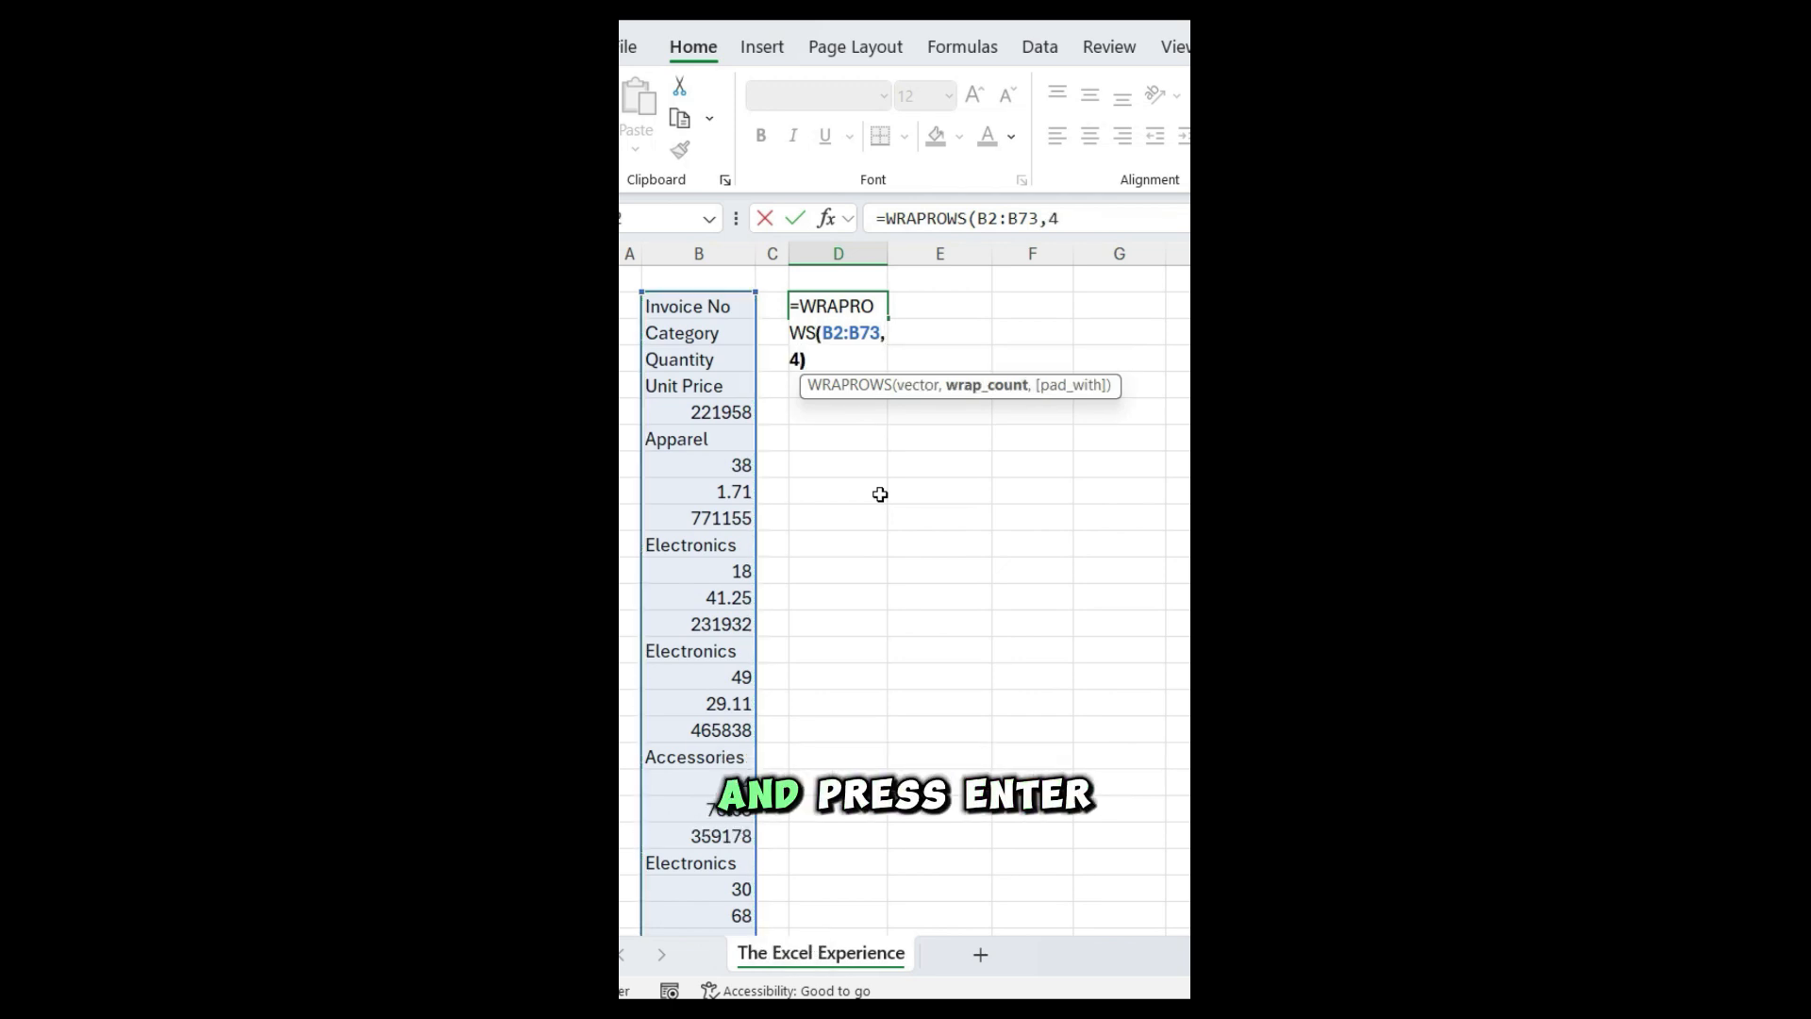
key(Return)
click(1095, 854)
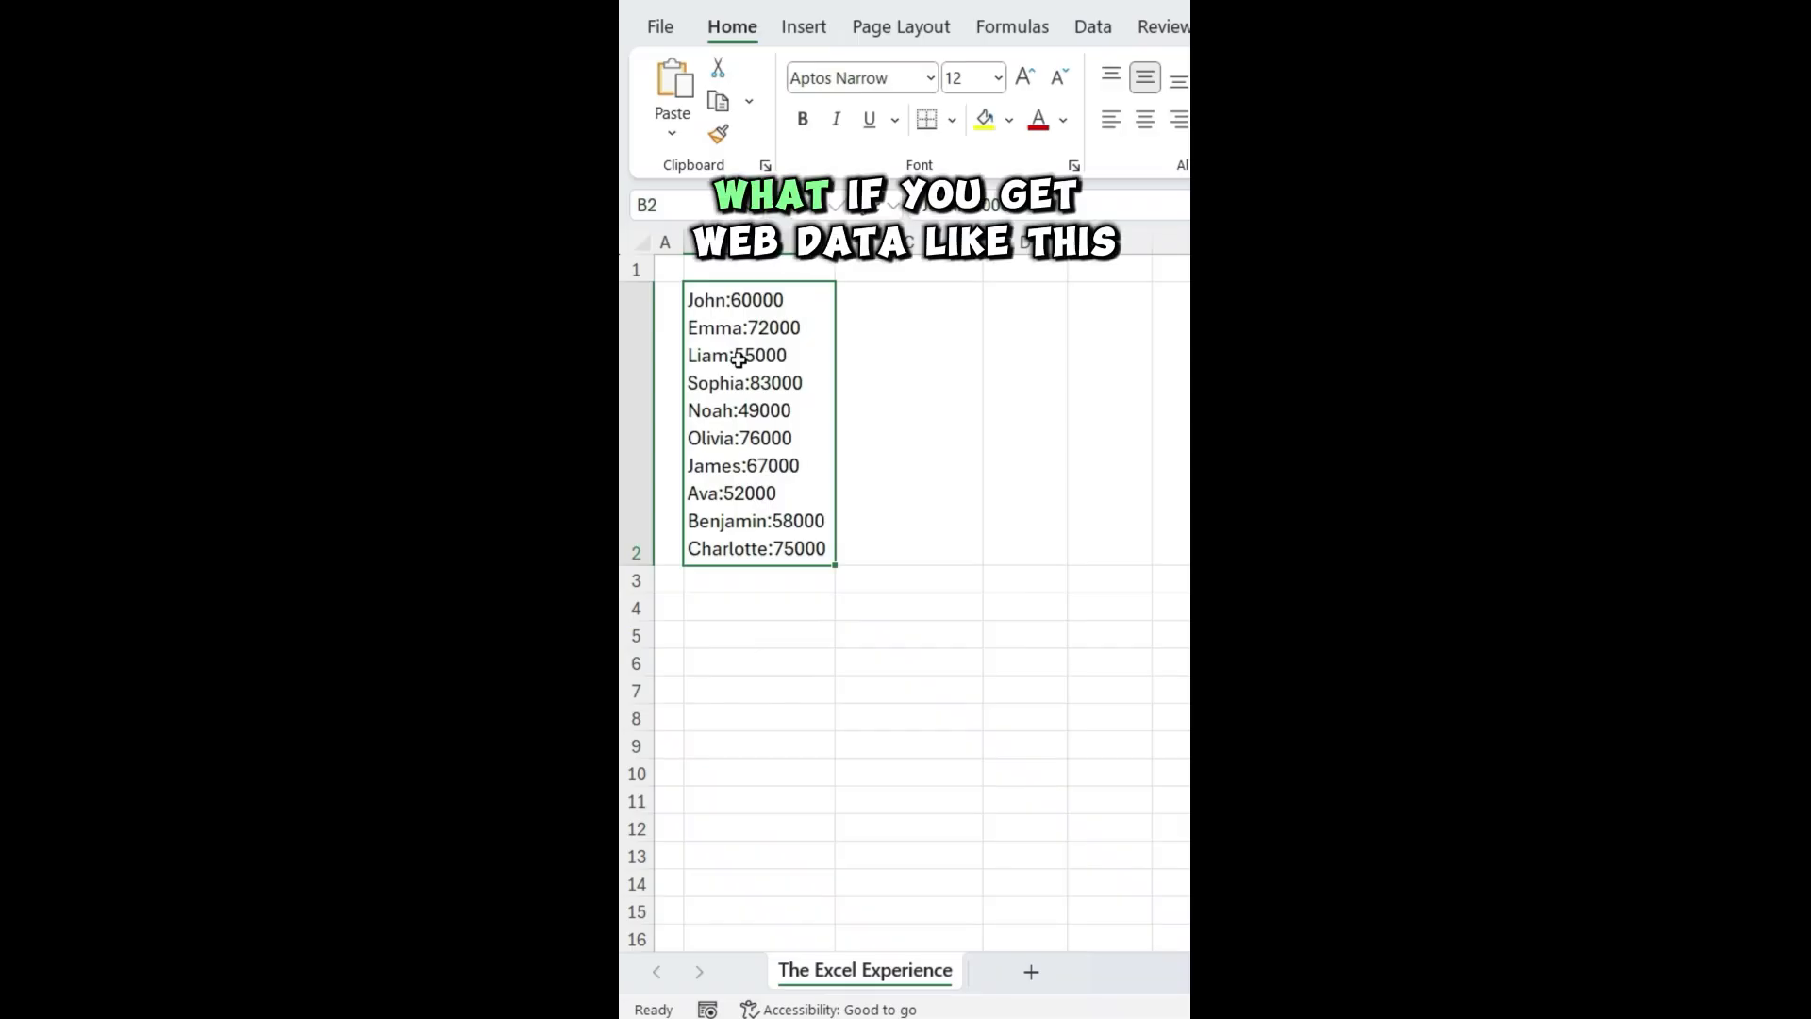
Try splitting the web data manually by moving the first person's name out of B2 into B4.
double_click(703, 300)
key(ctrl+c)
key(BackSpace)
click(744, 582)
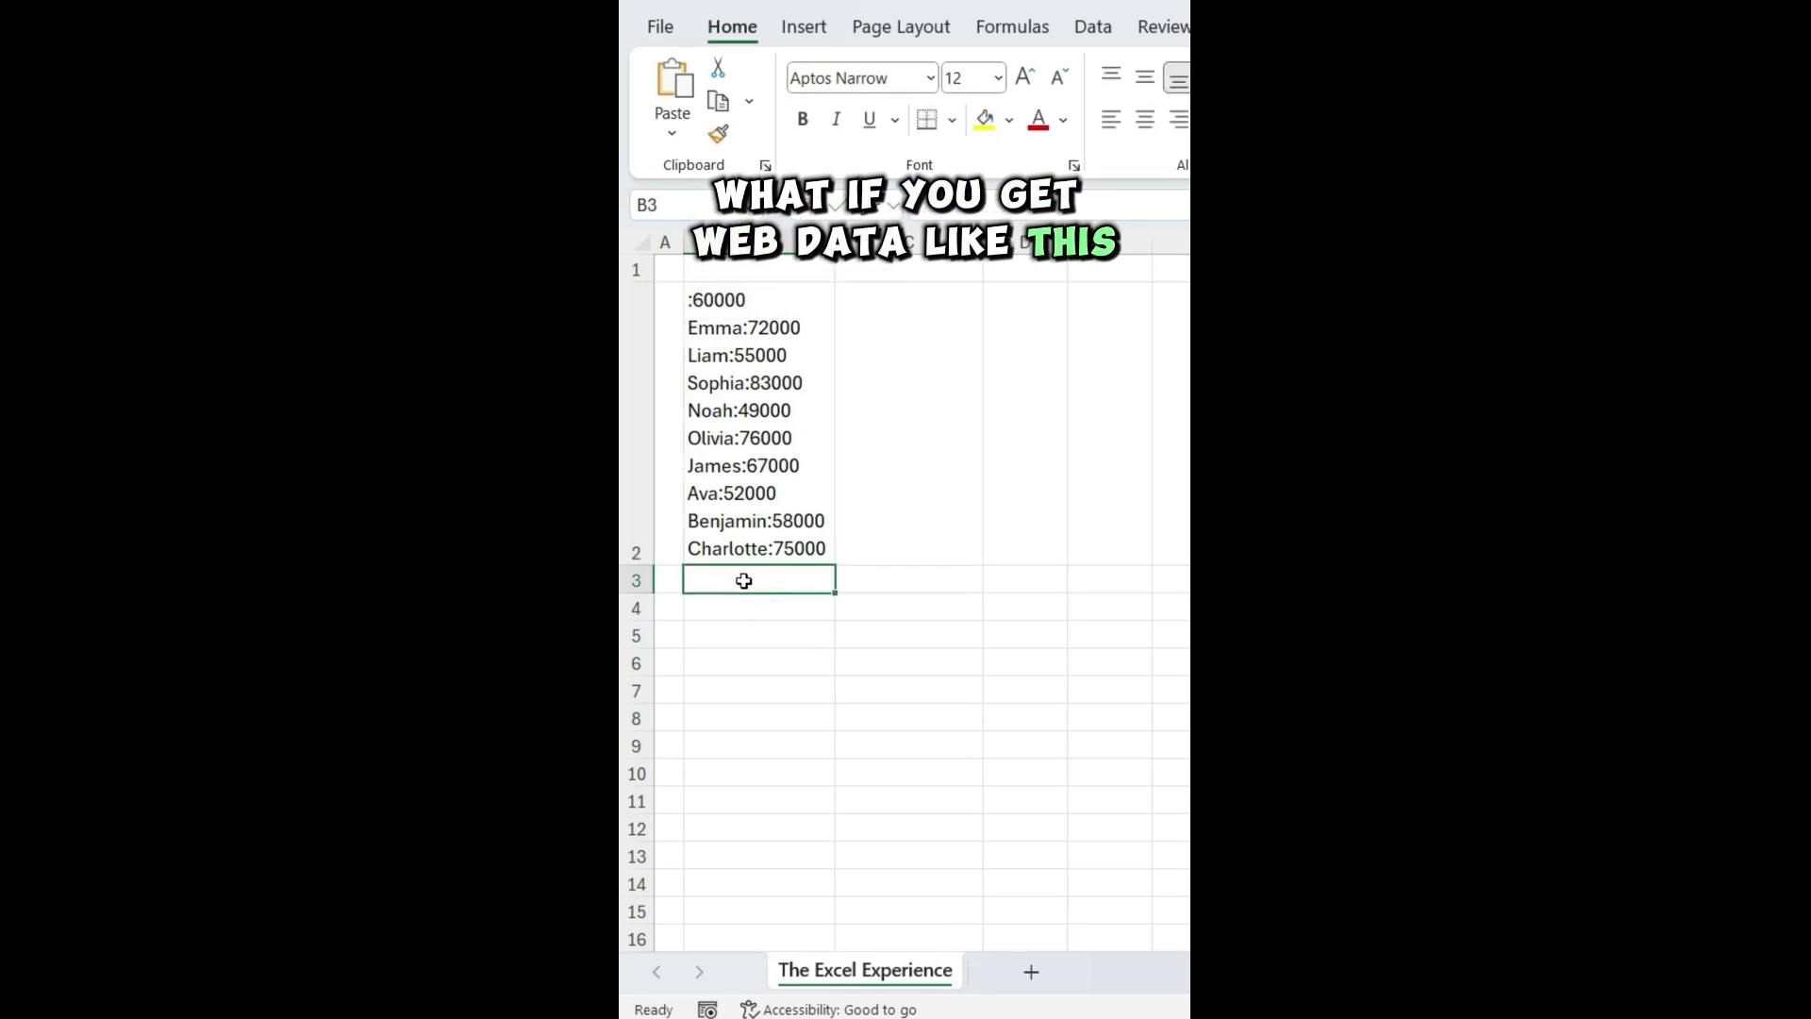
key(Down)
key(ctrl+v)
key(Right)
Try moving the first salary, 60000, from the text in B2 into C4 and select part of the second entry.
double_click(725, 304)
double_click(725, 305)
key(ctrl+x)
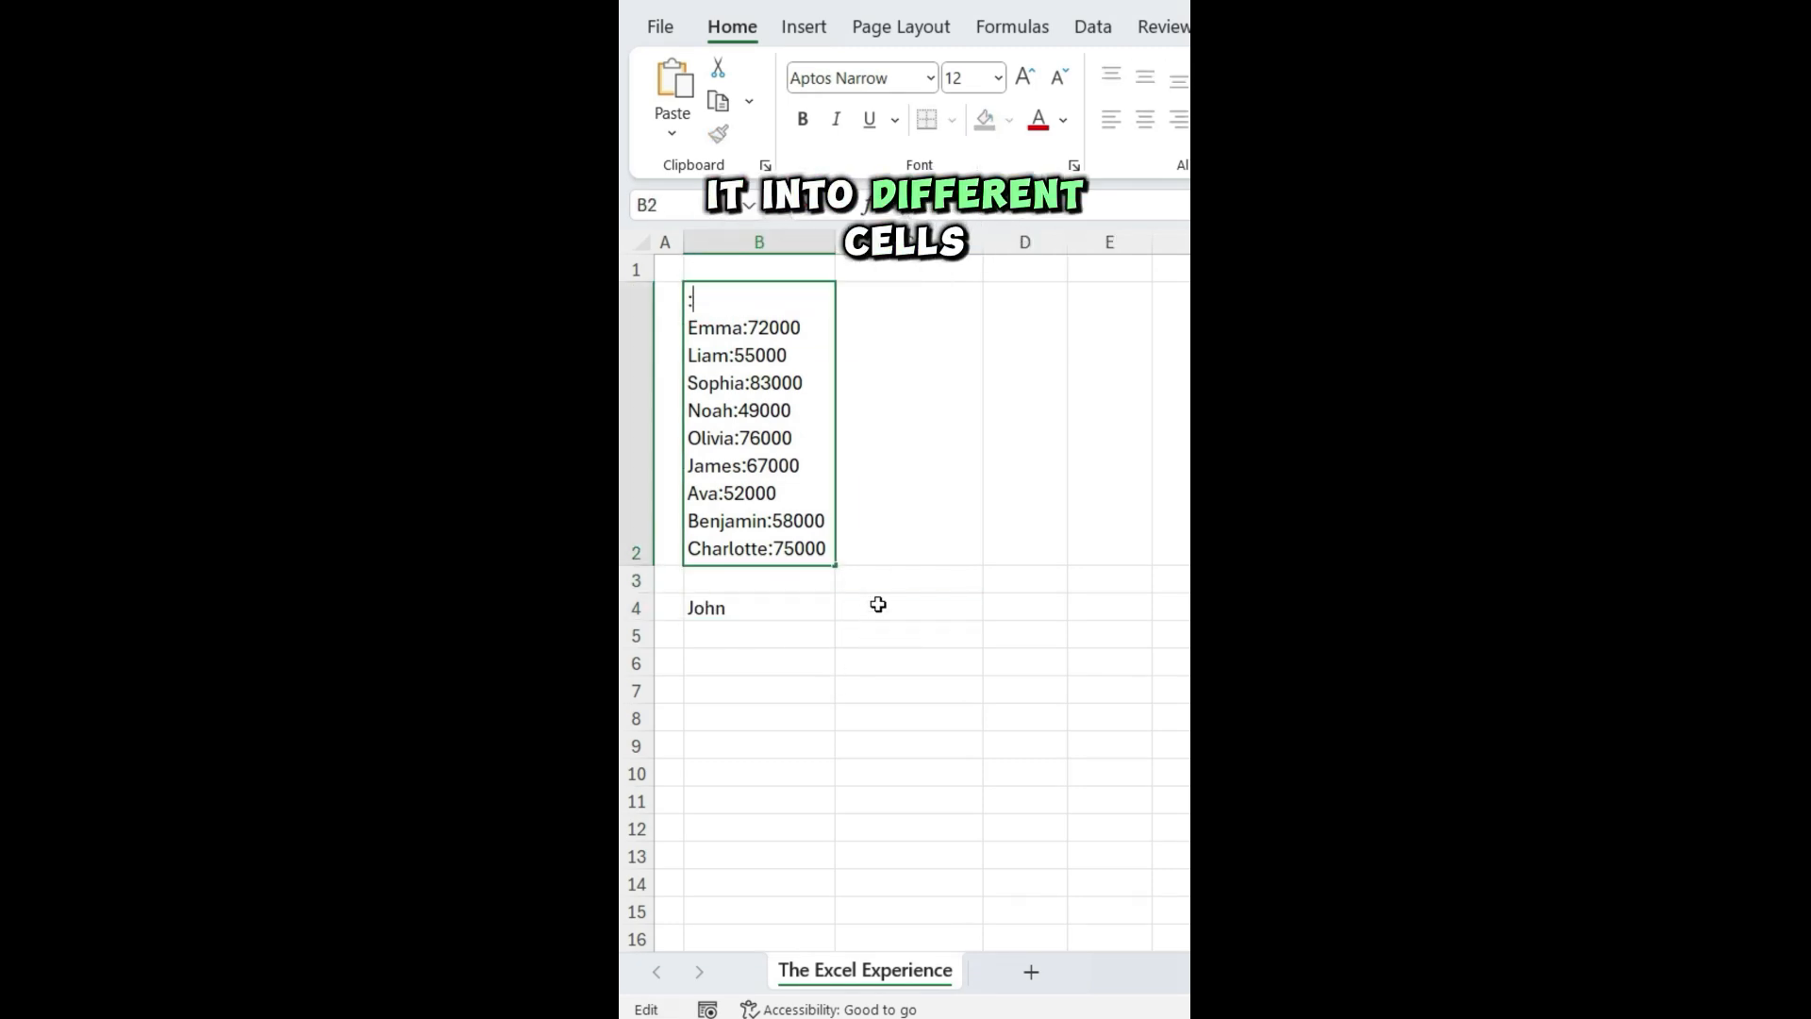
click(877, 607)
key(ctrl+v)
click(729, 329)
double_click(730, 329)
double_click(729, 329)
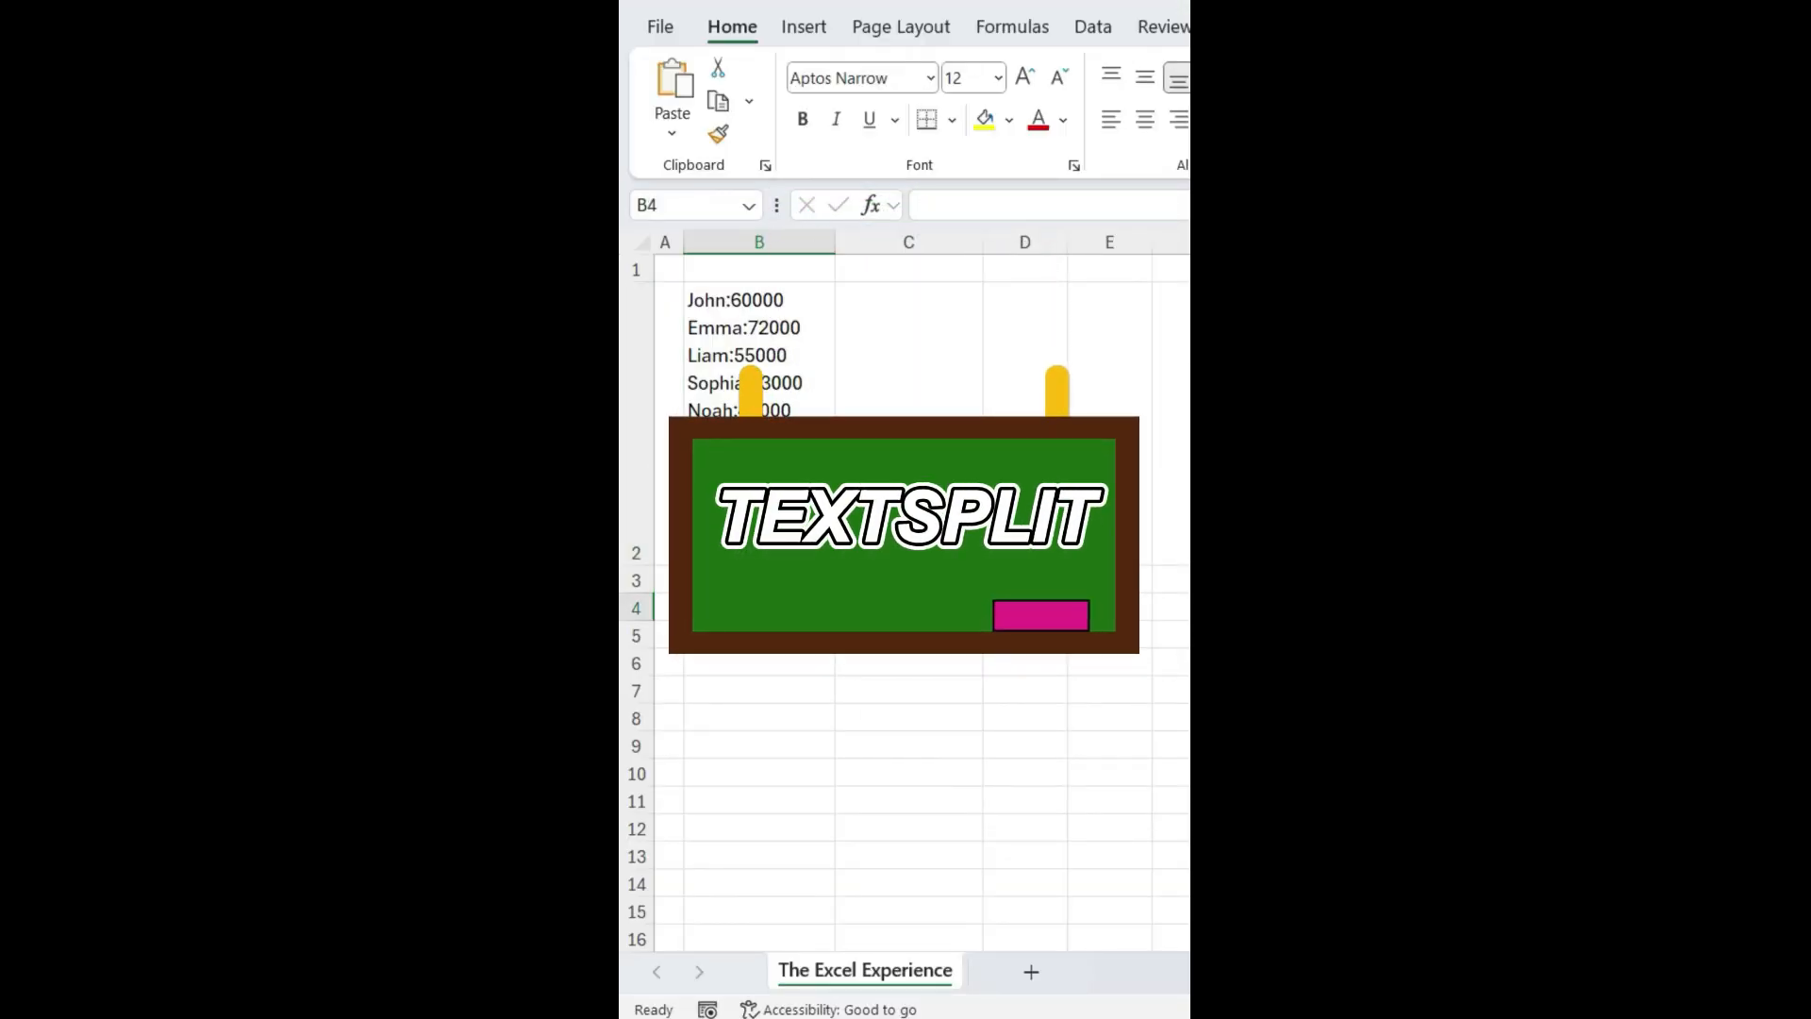
Enter a TEXTSPLIT formula in B4 that splits B2 into columns at ":" and into rows at a line break.
text(=T)
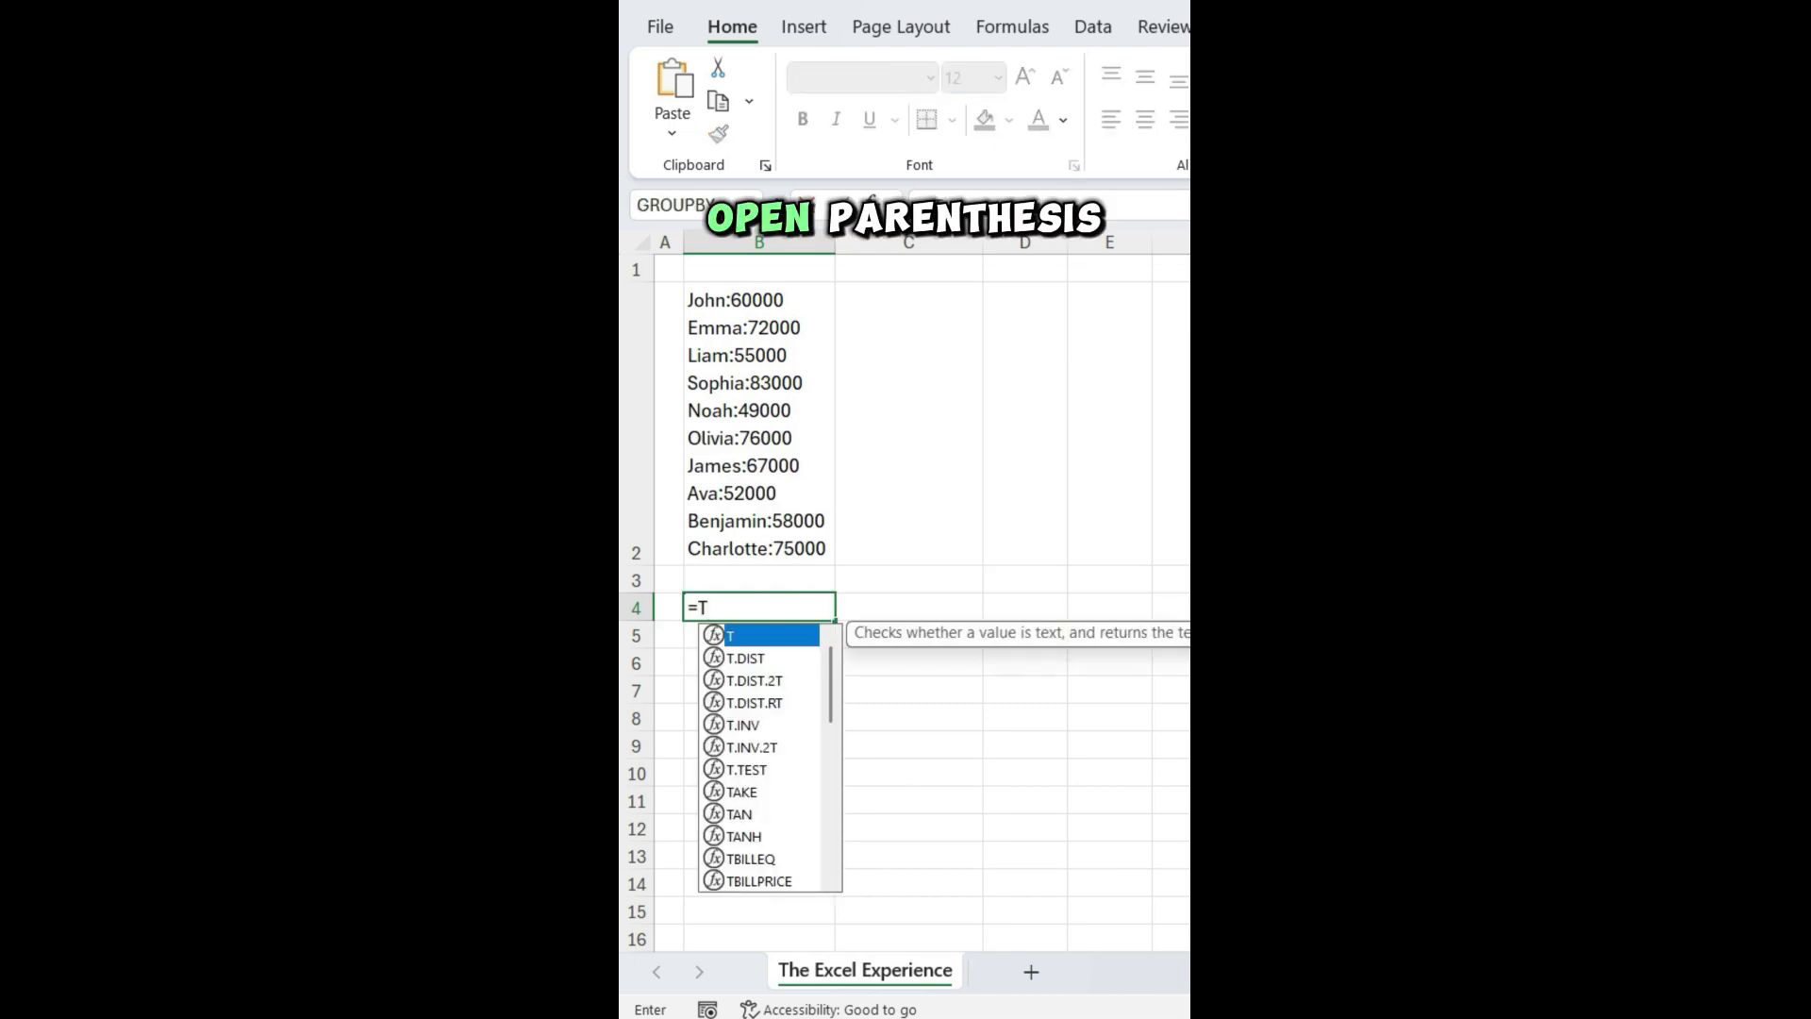
text(EXTSPLIT()
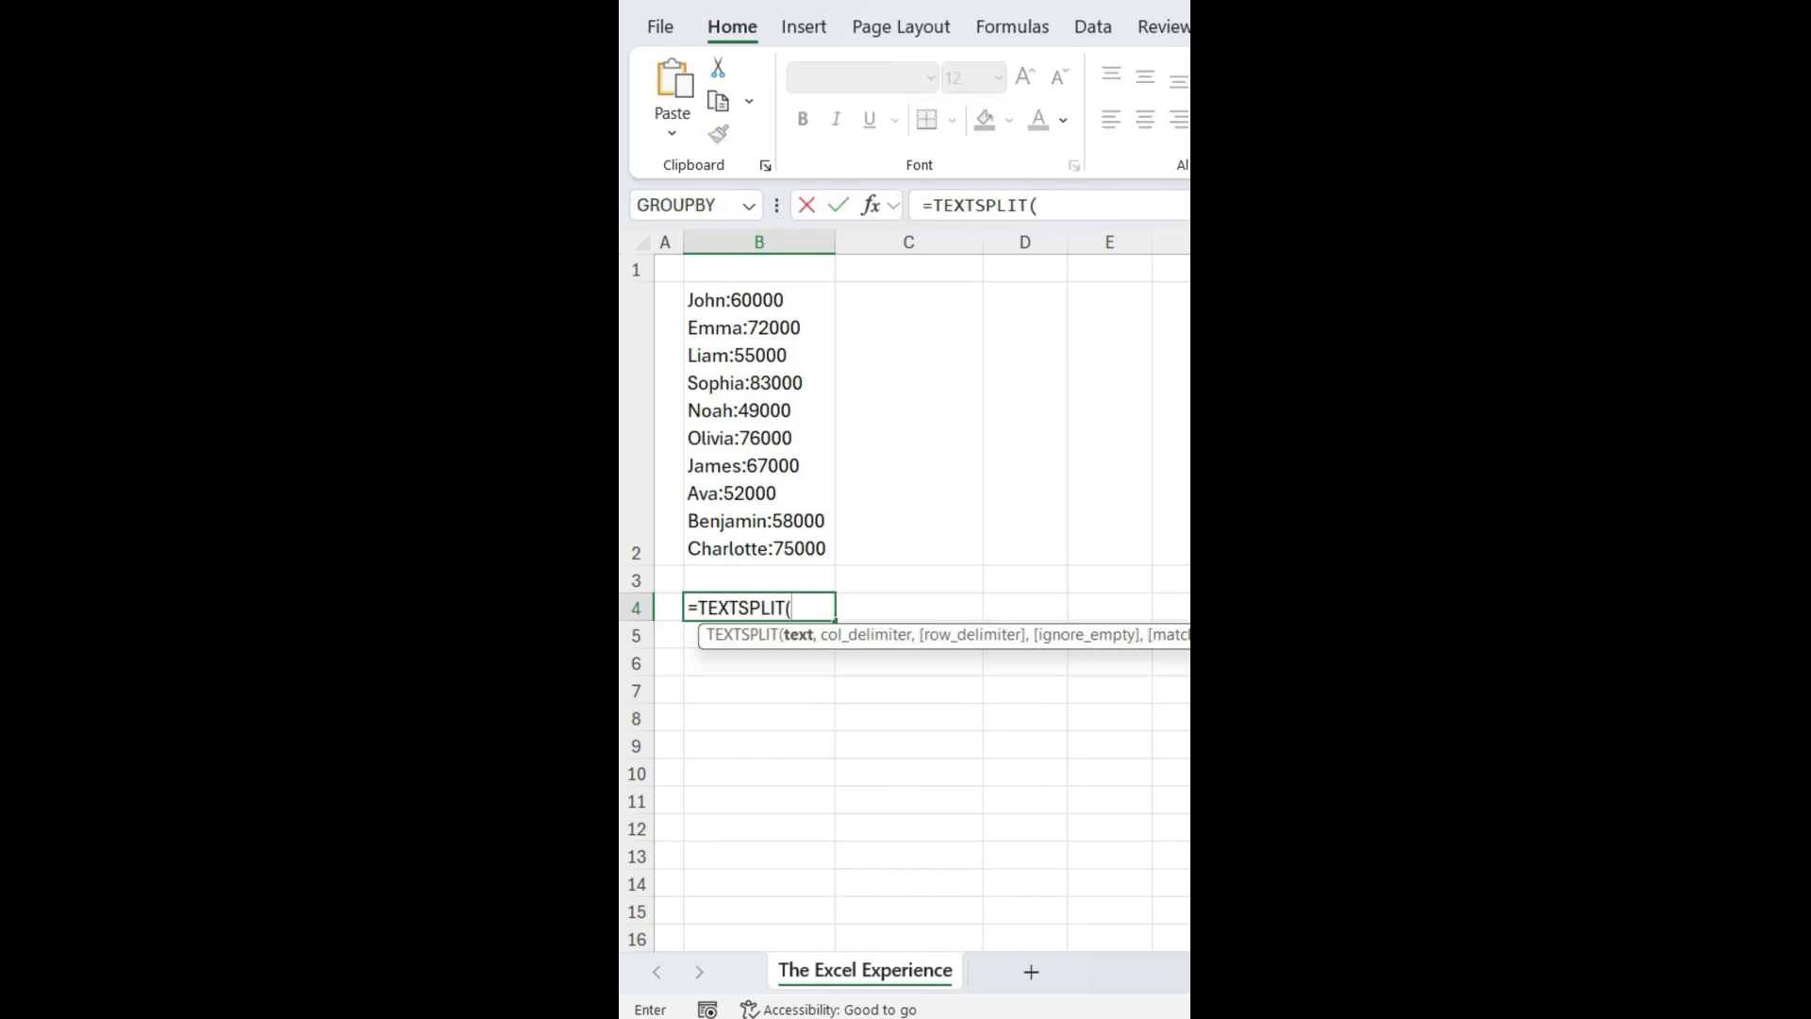
click(759, 370)
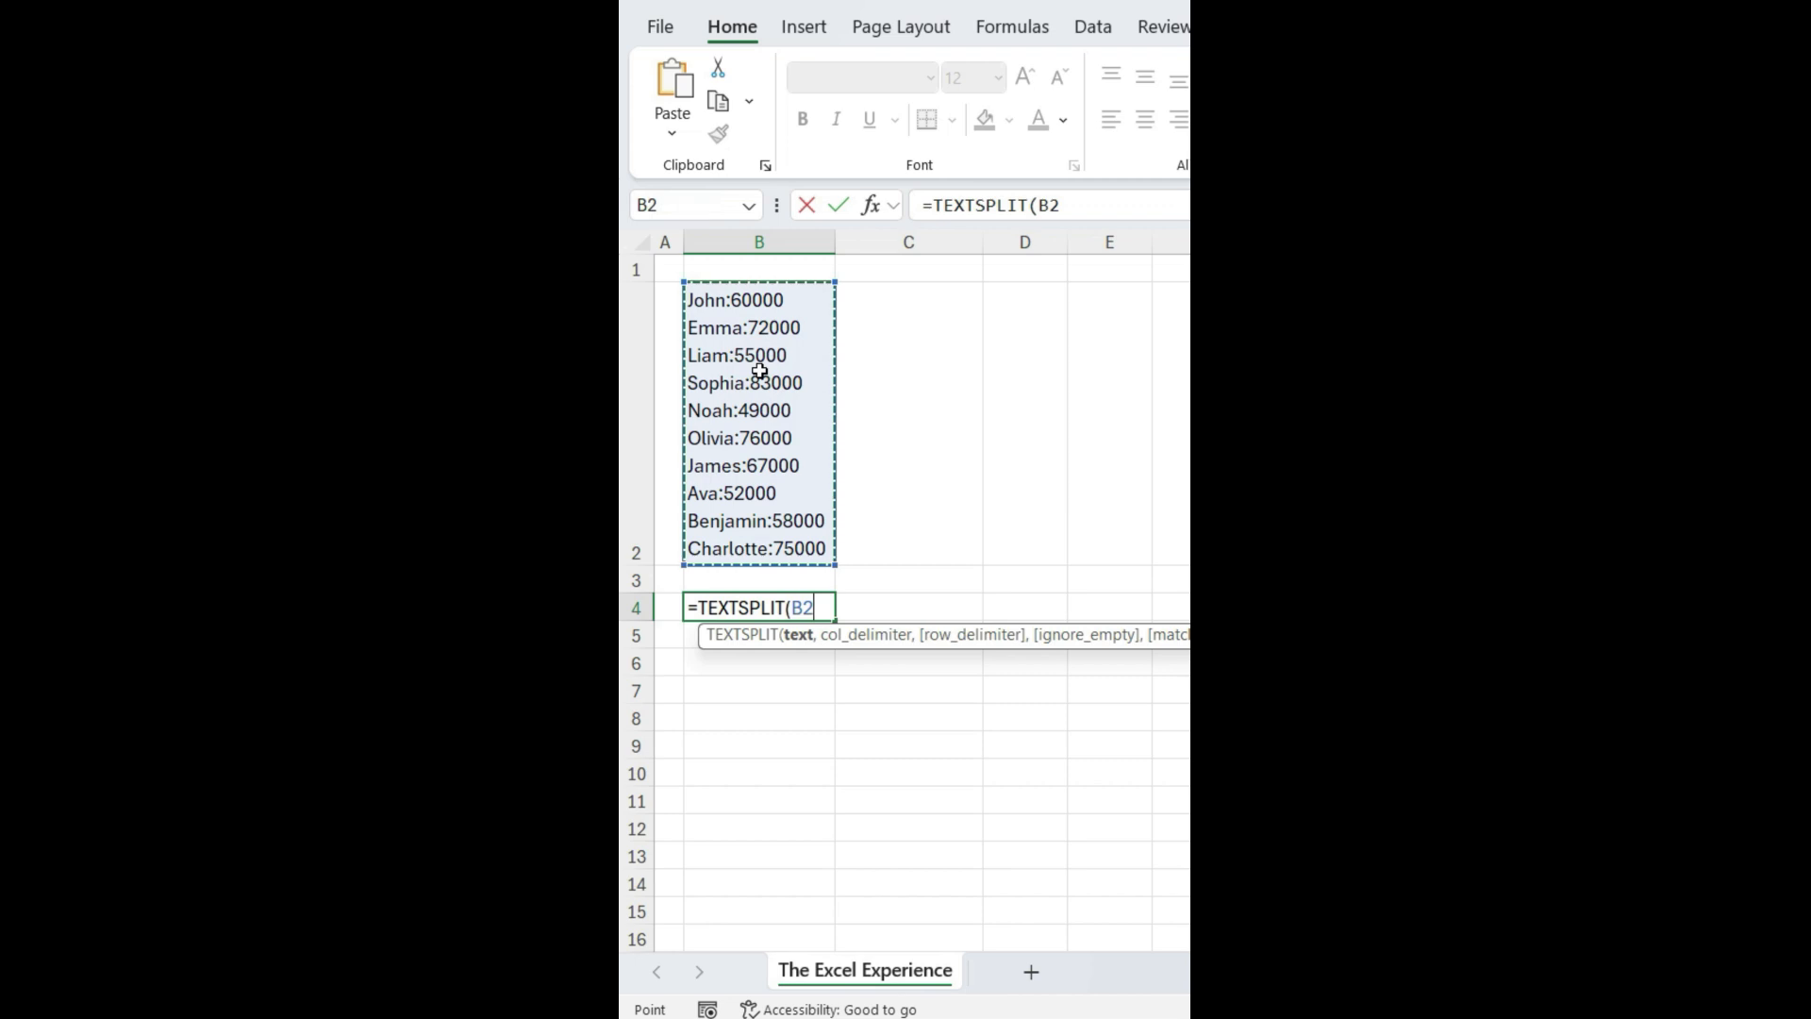
text(,":",")
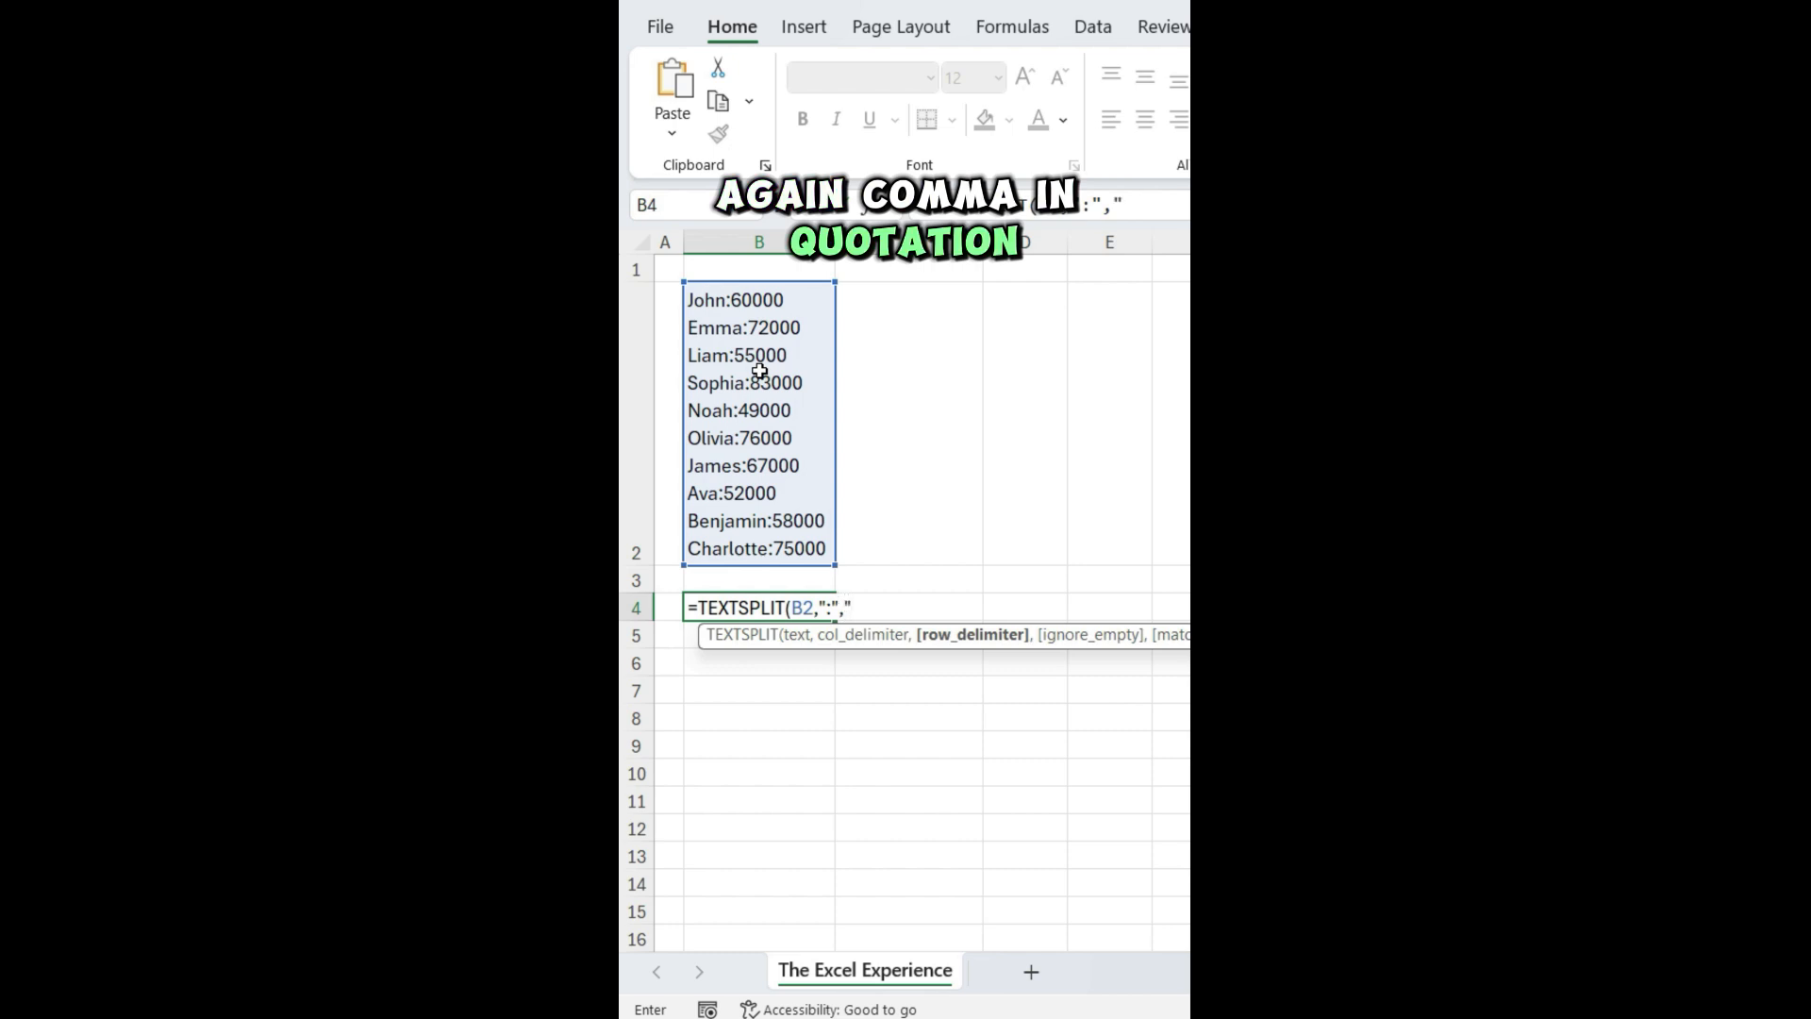
key(alt+Return)
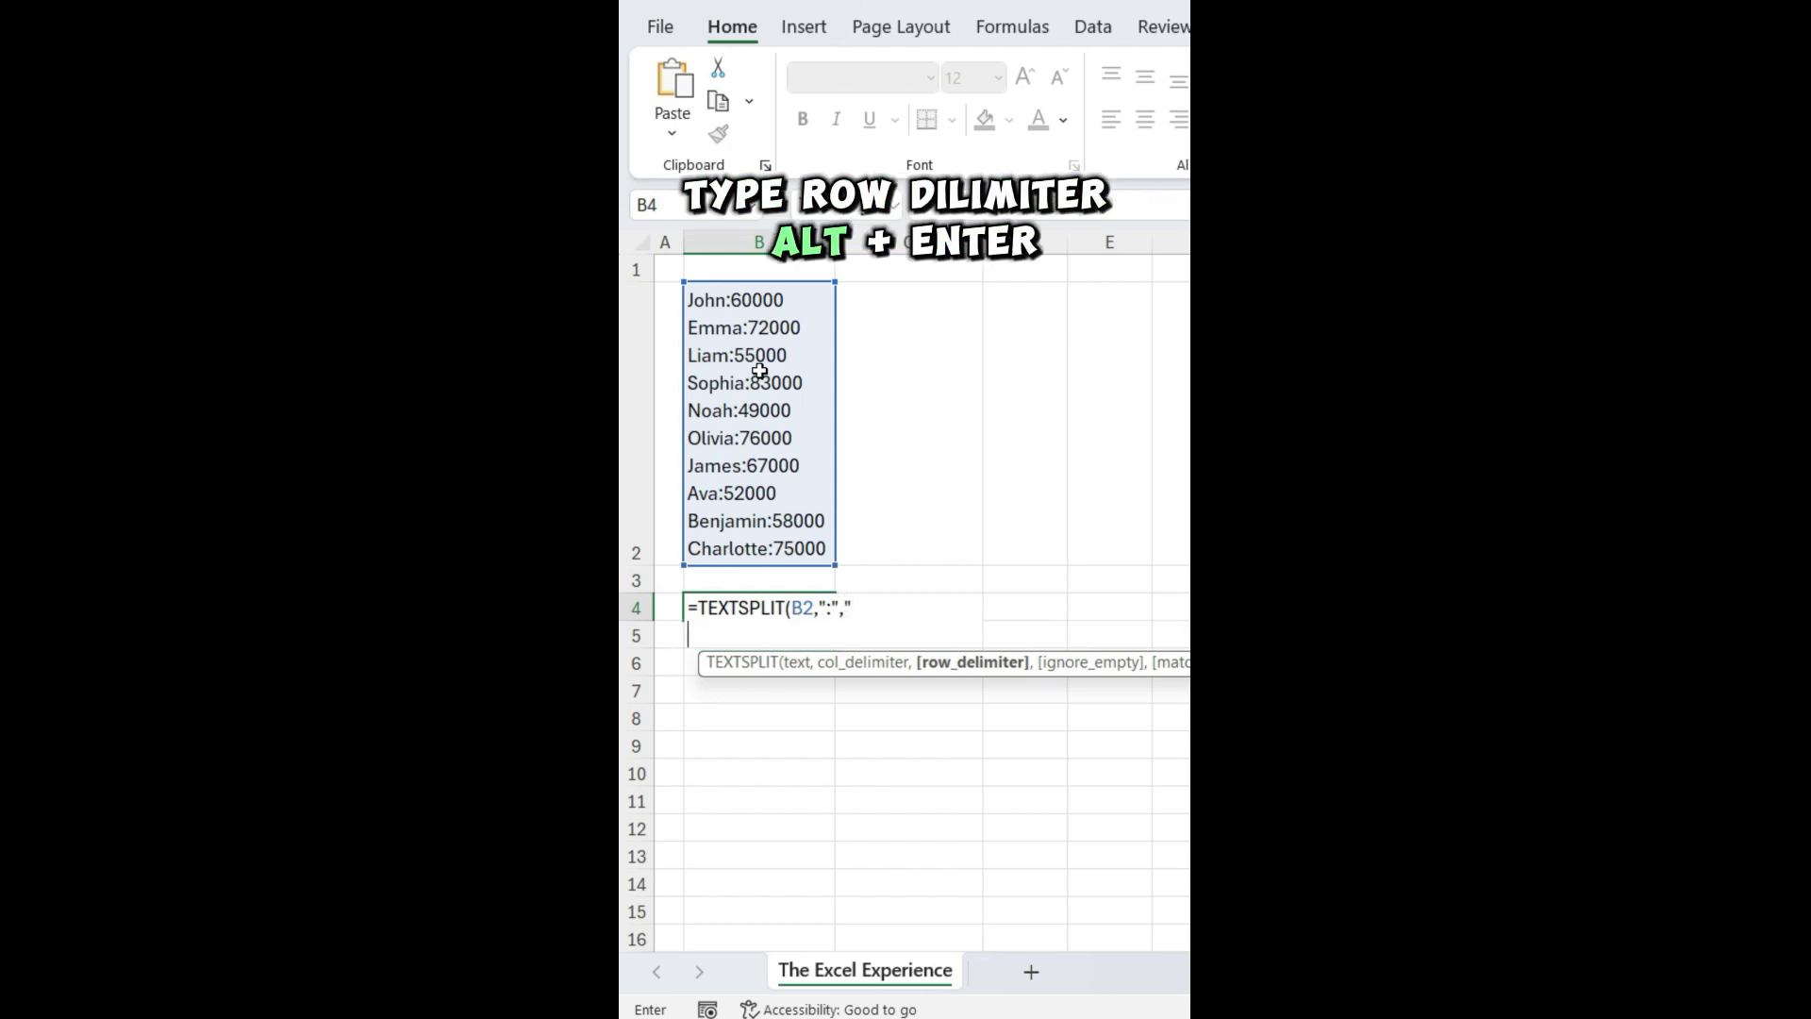
text("))
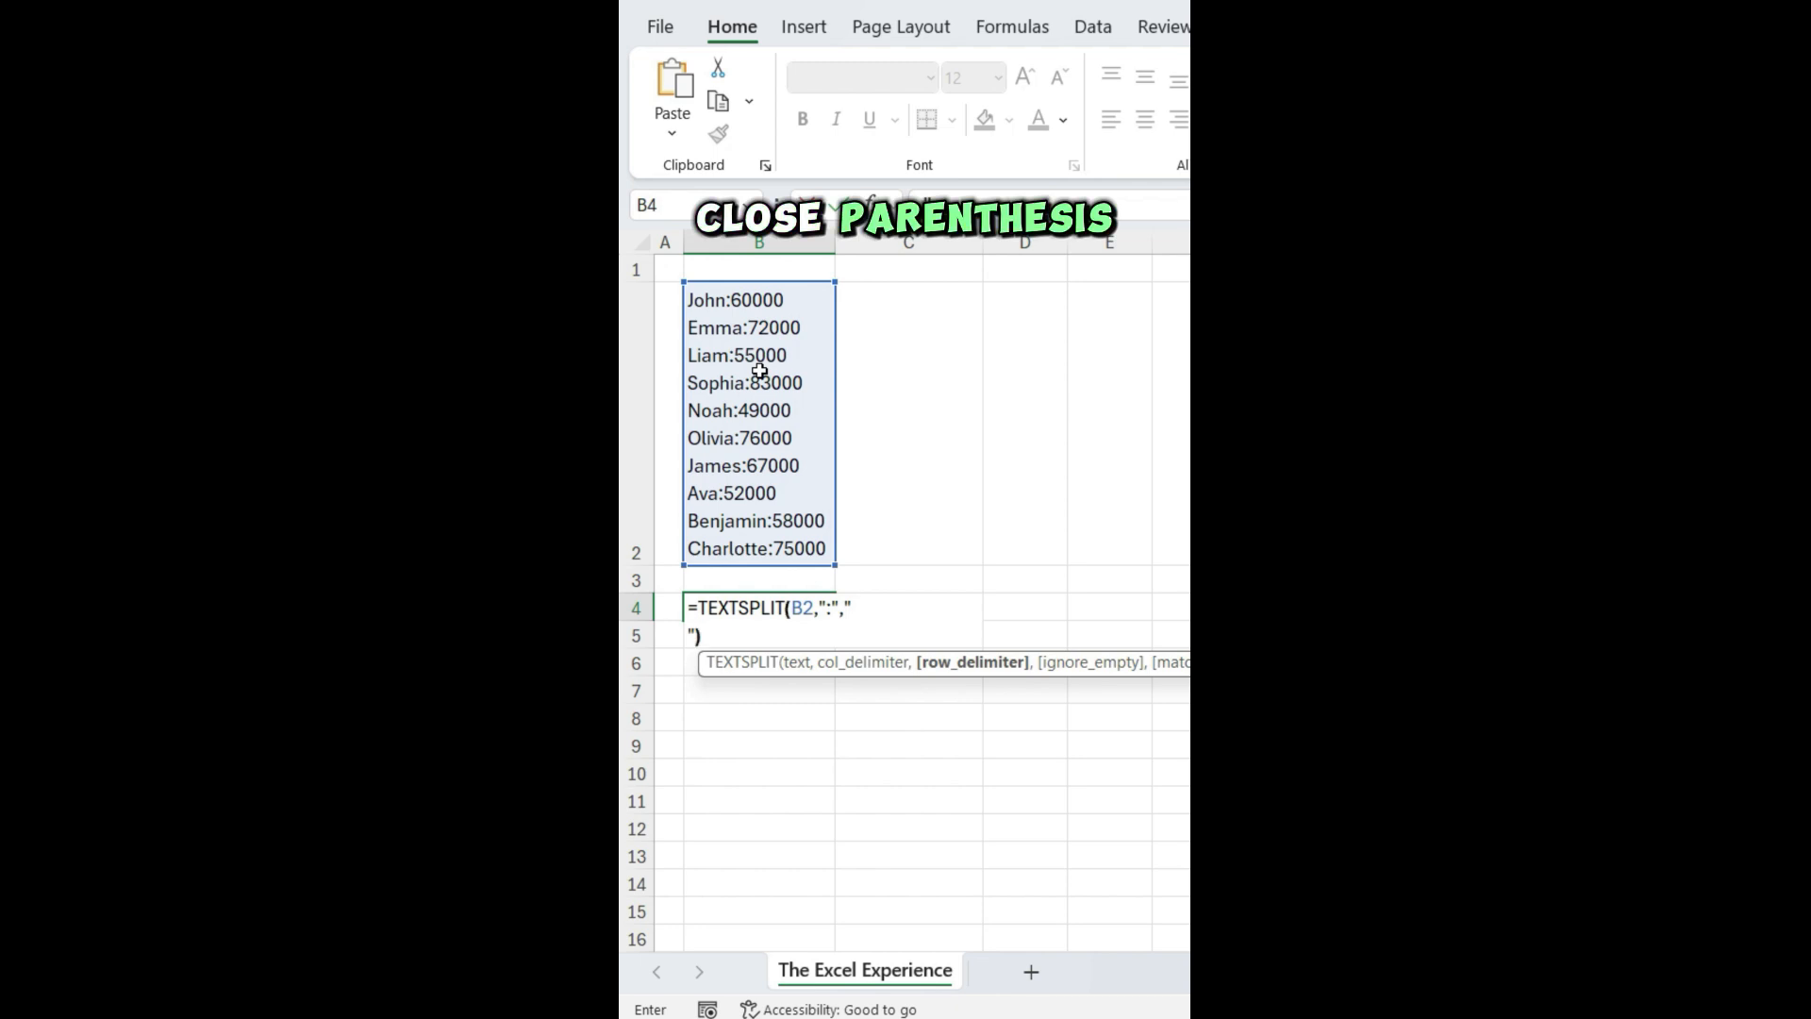
key(Return)
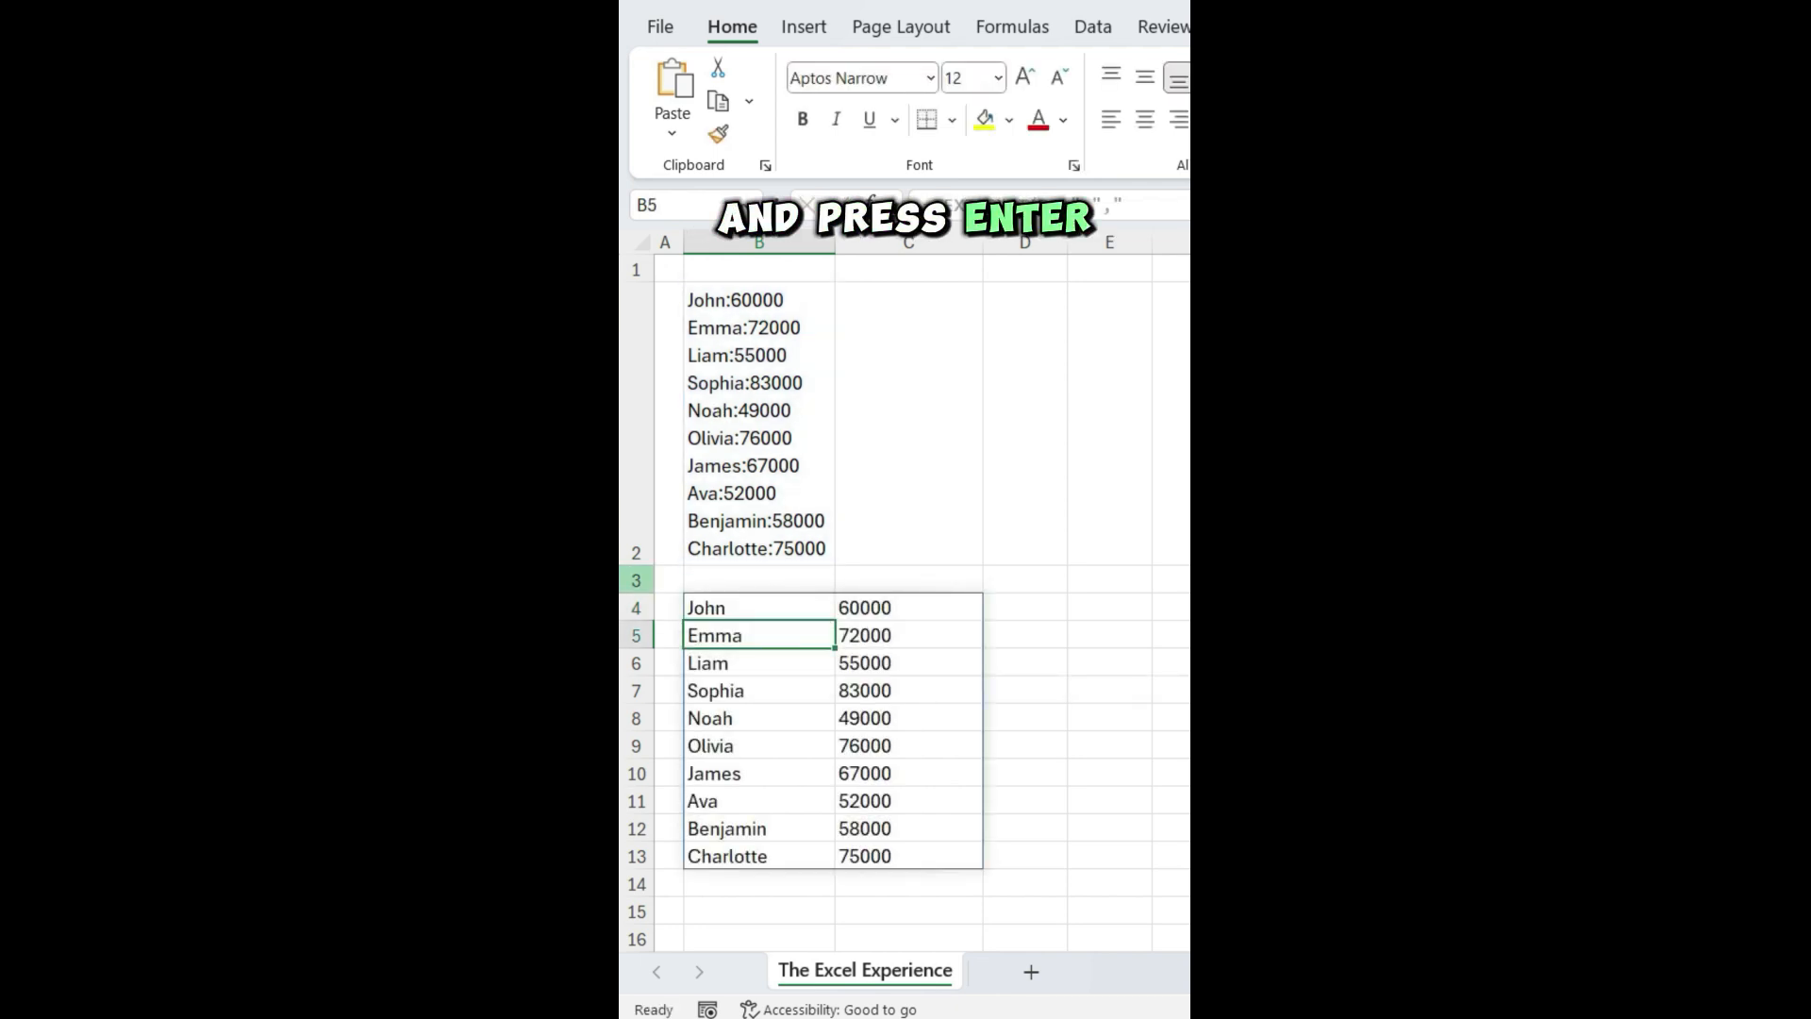
Try sorting the invoice table by Order Priority from A to Z and check the resulting priority order.
click(1534, 718)
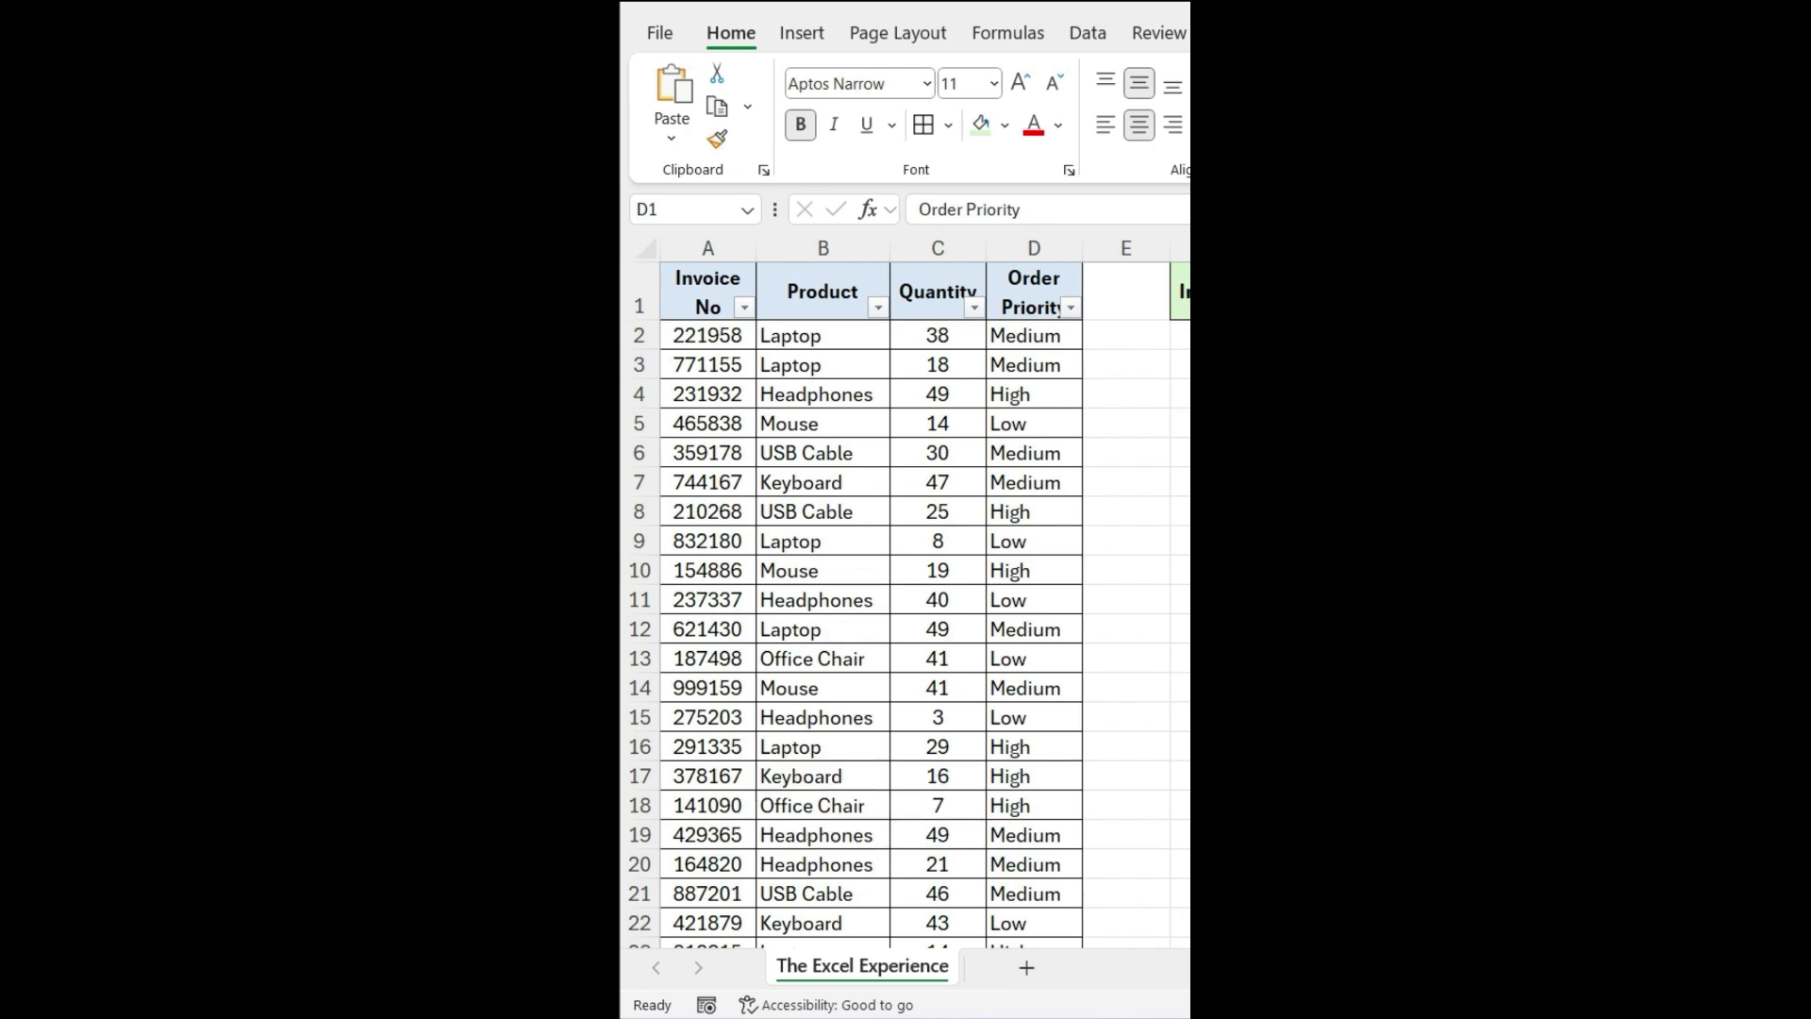
click(1071, 311)
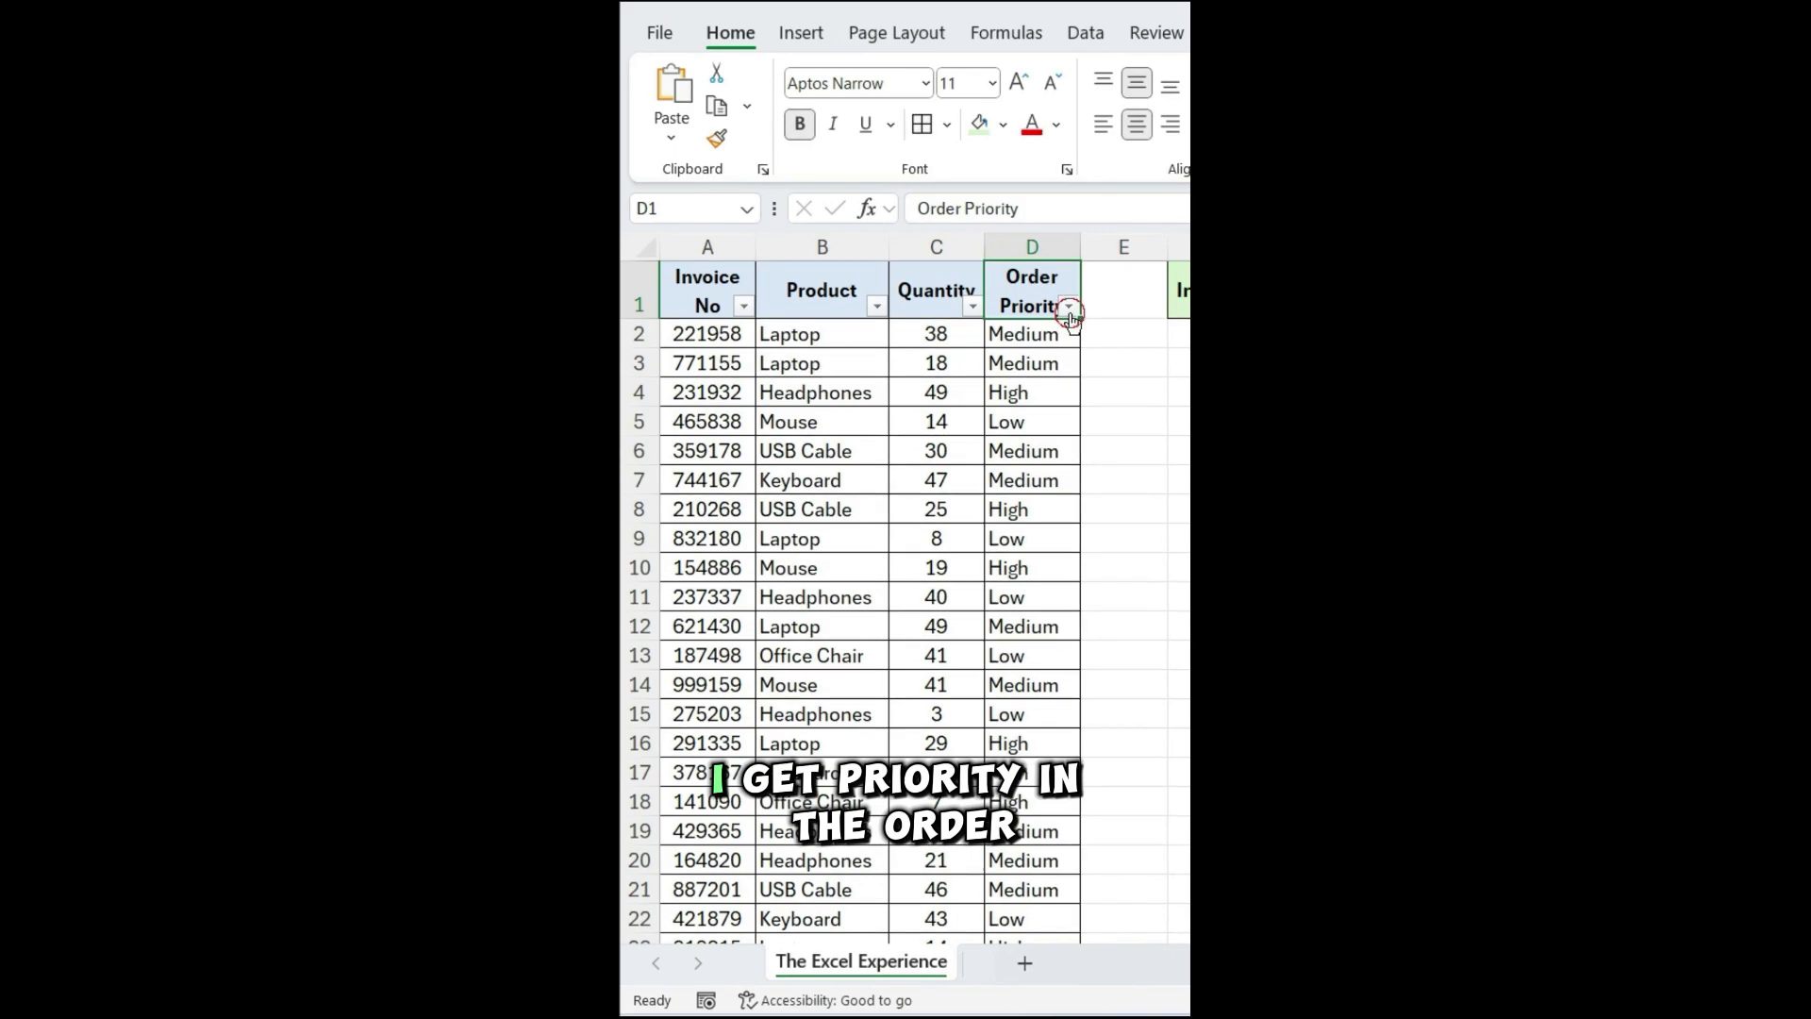
click(1002, 340)
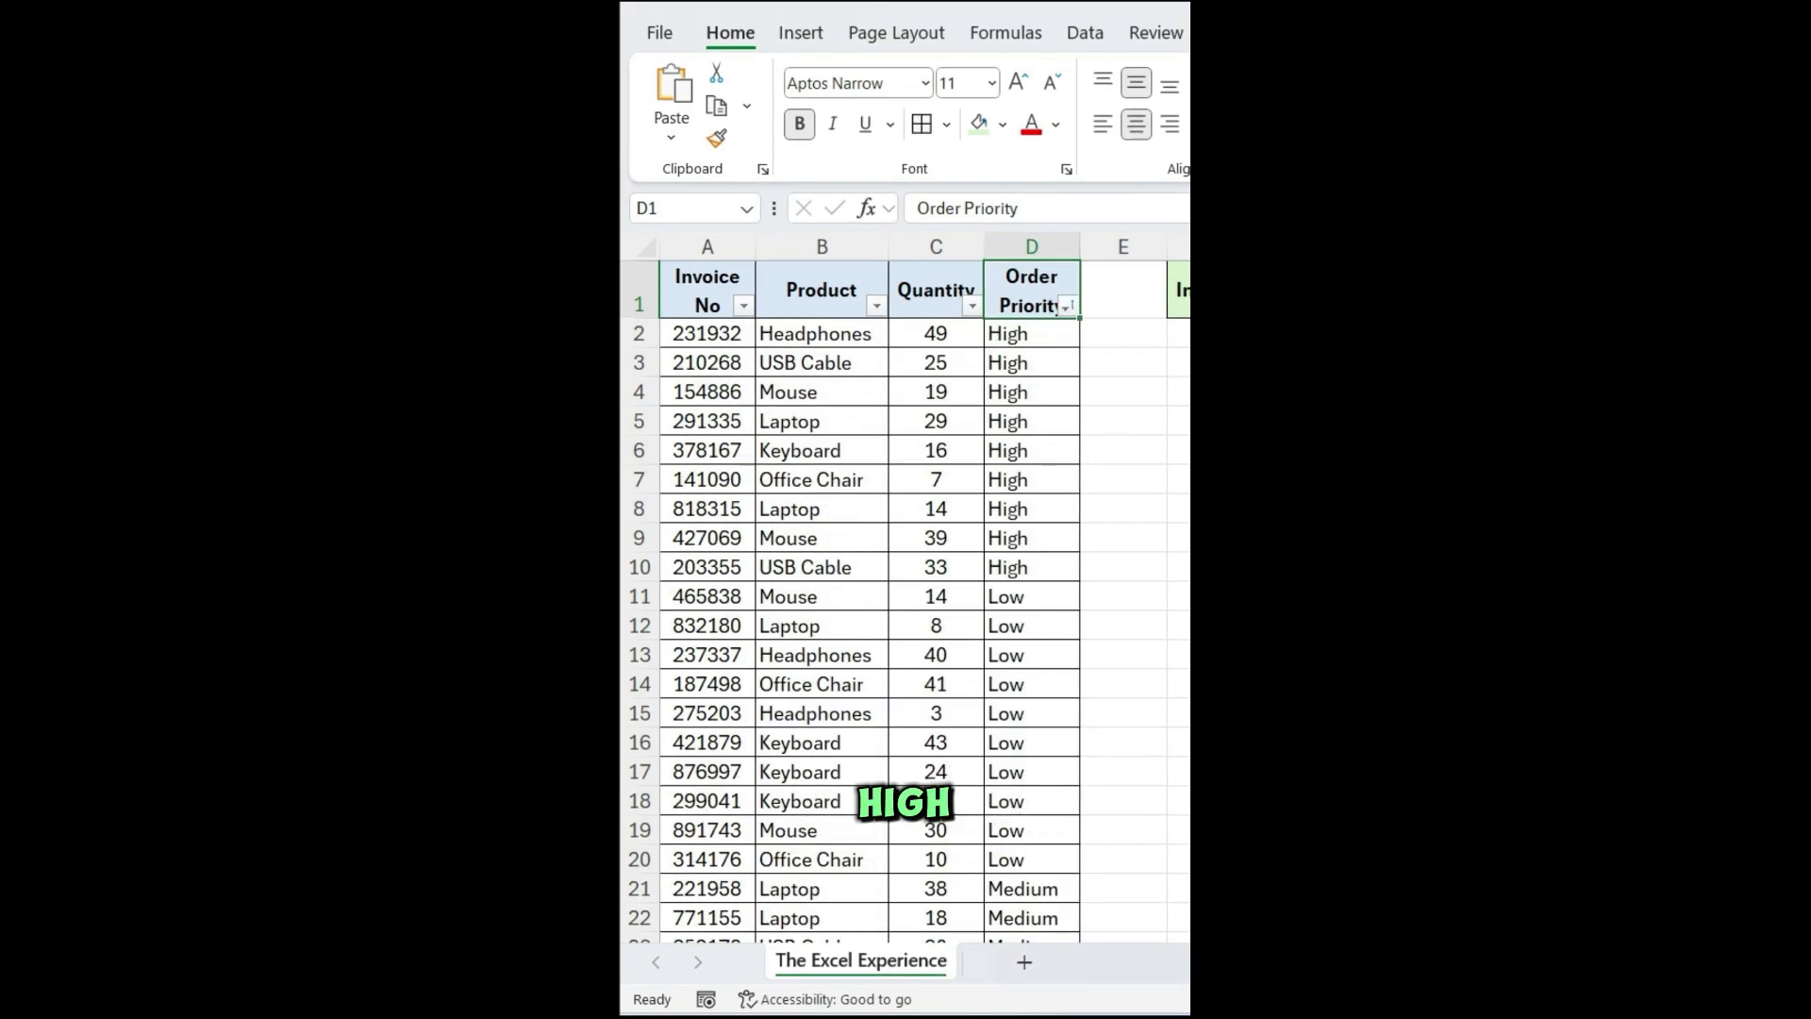
scroll(1073, 304, down, 2)
scroll(1073, 304, up, 2)
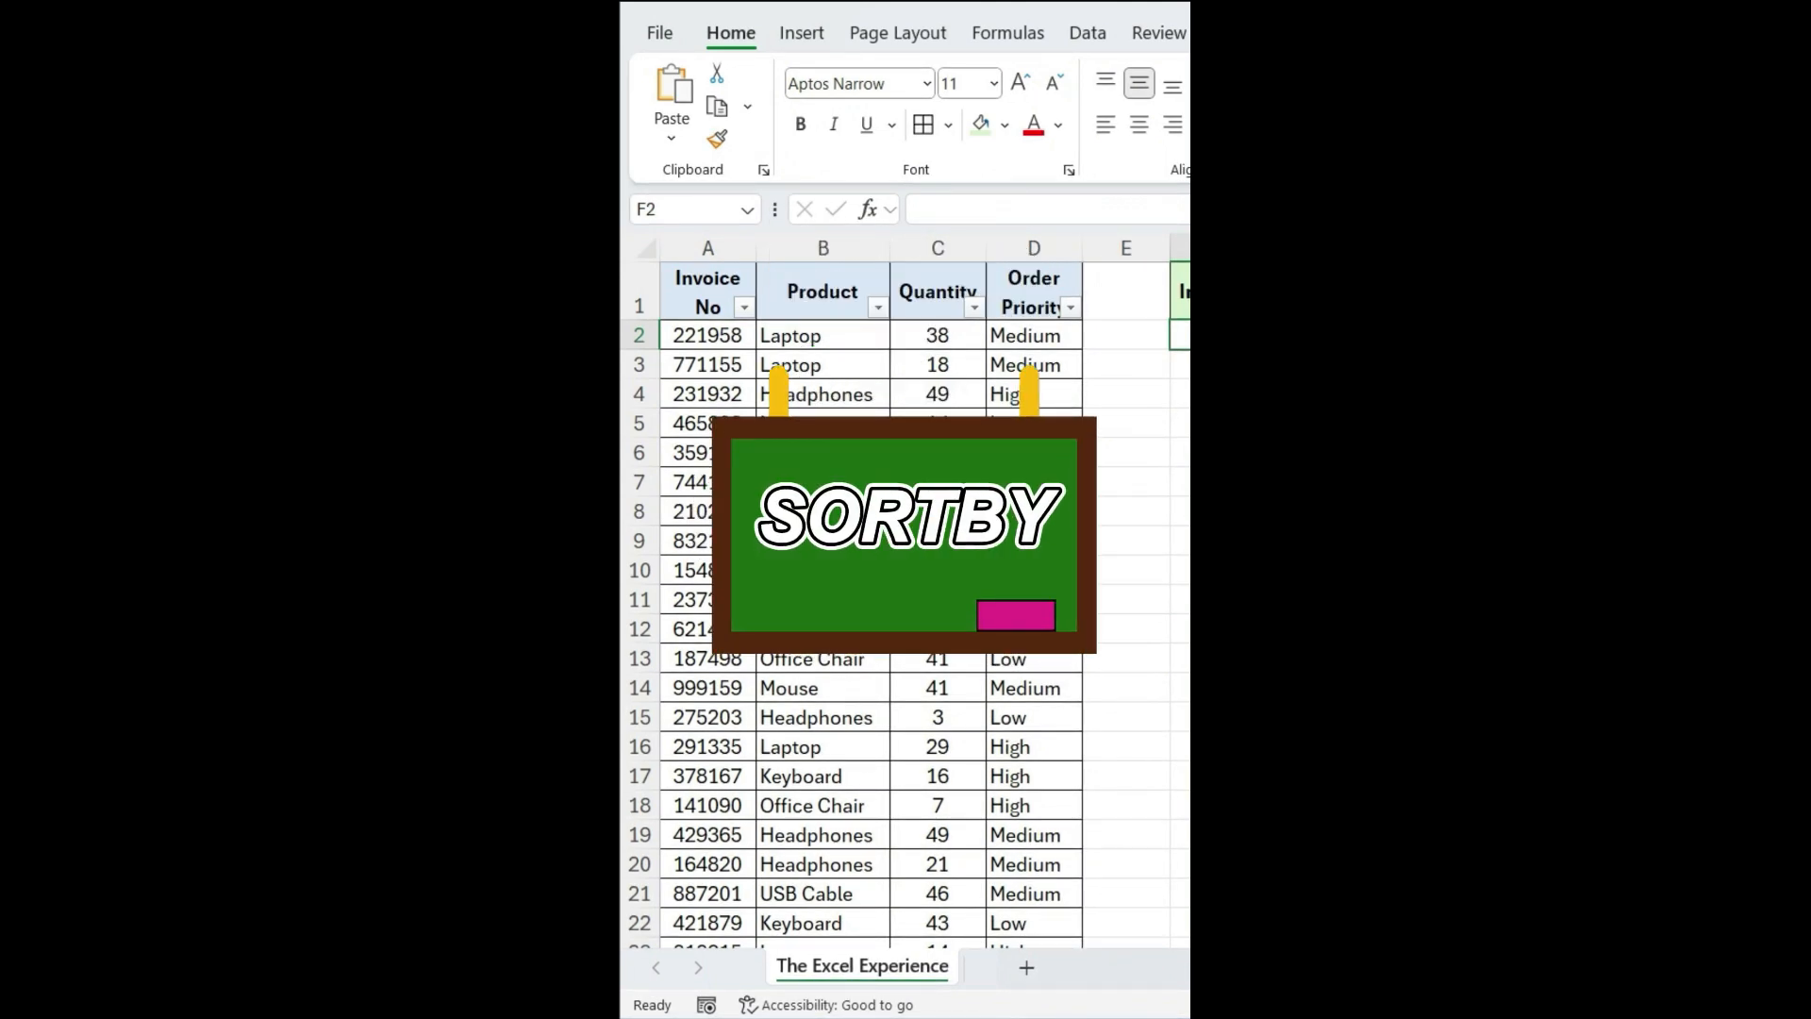
Start a SORTBY formula in F2 with A2:D31, the invoice table's data rows, as the array.
text(=SORTBY)
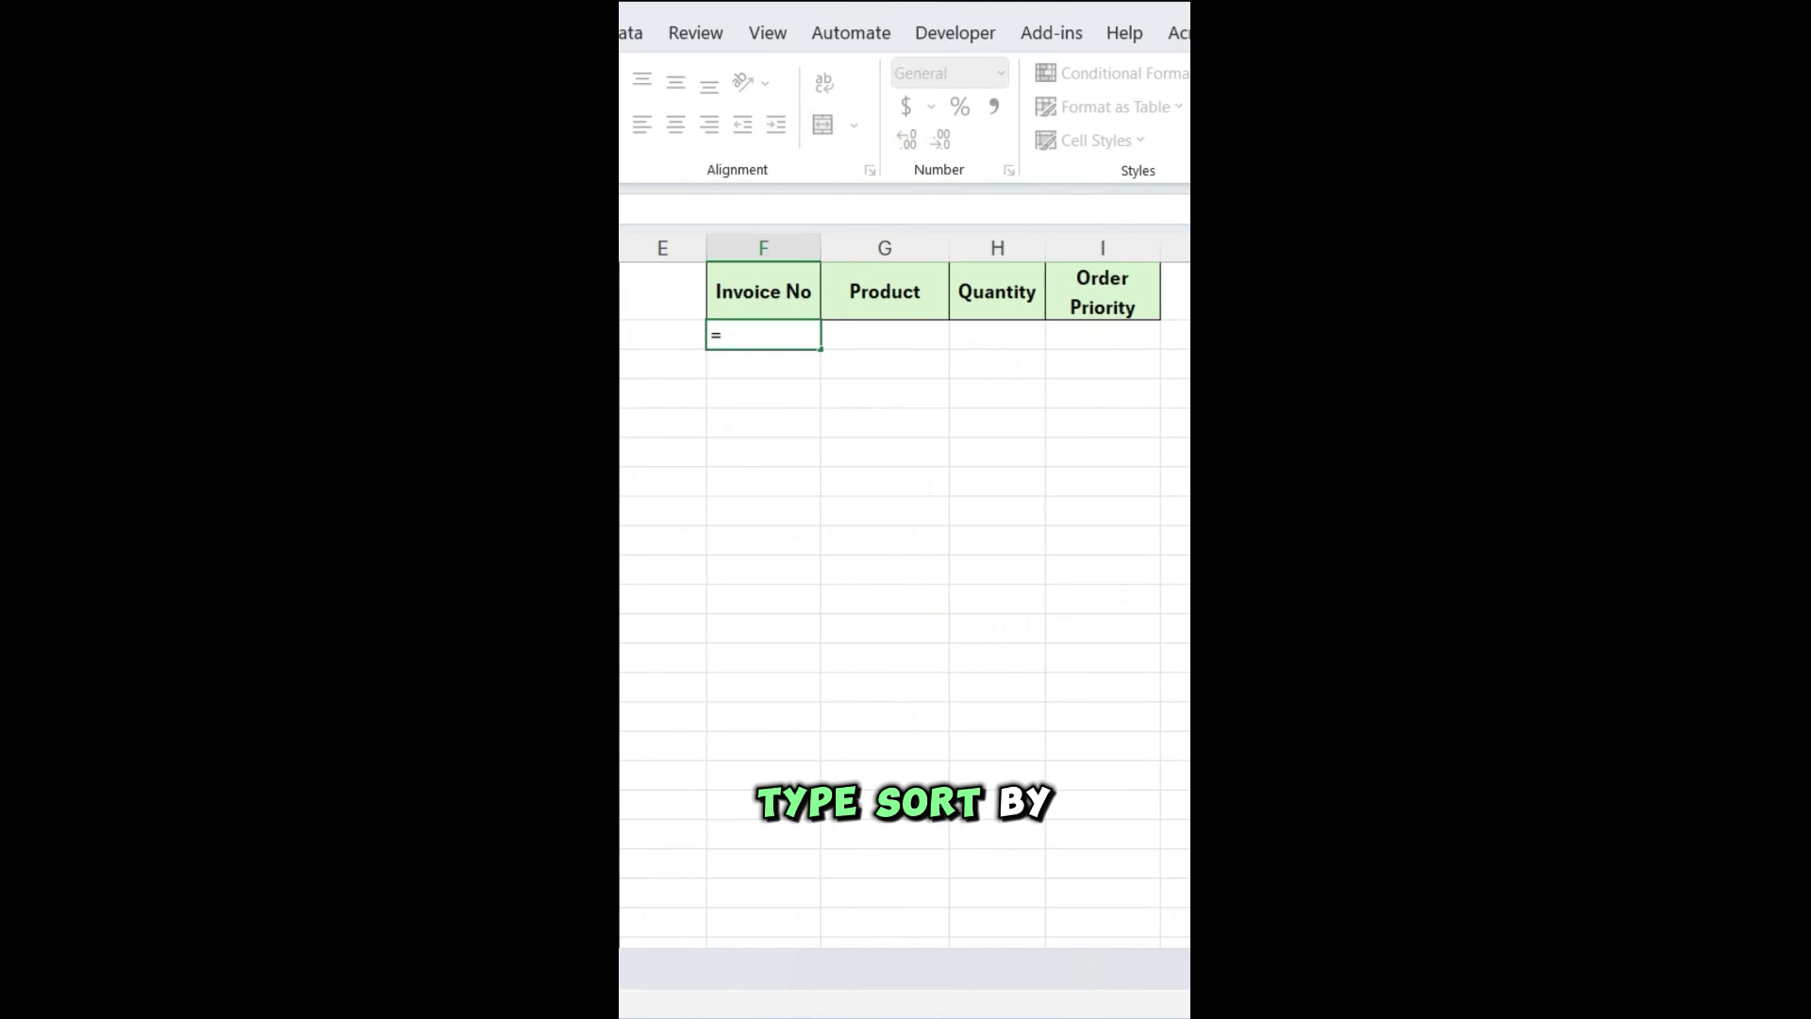
text(()
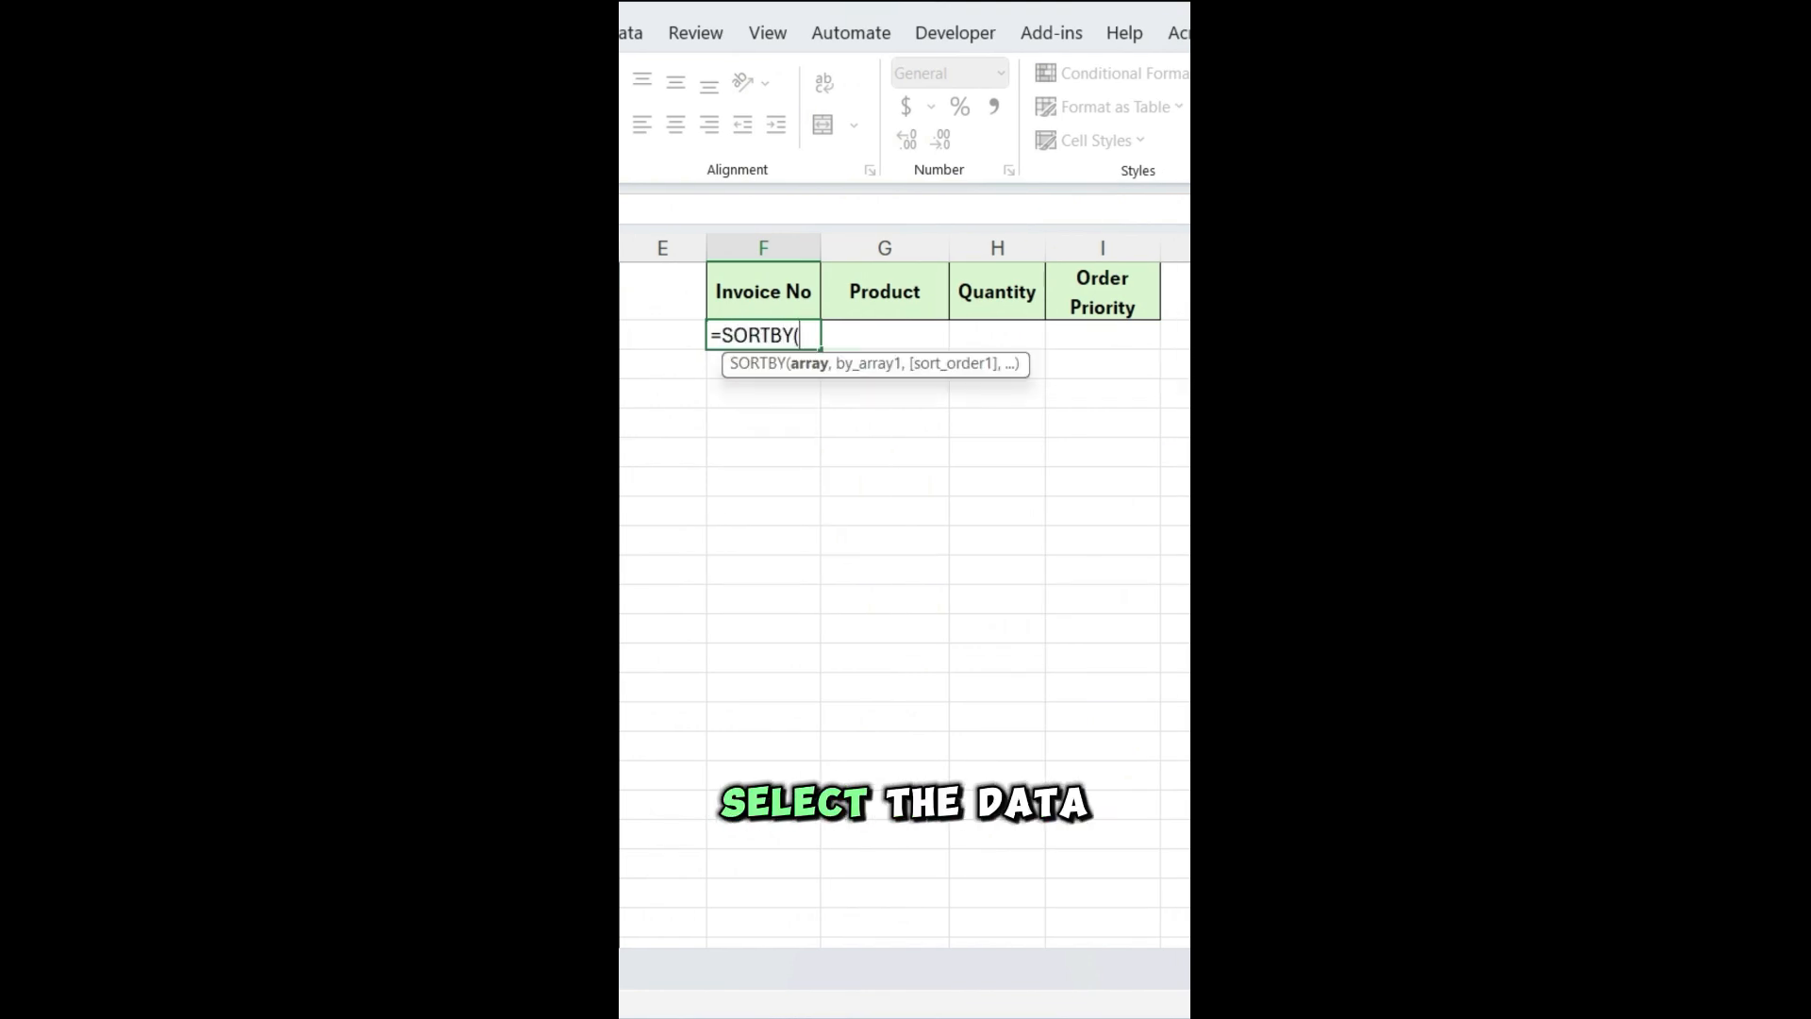
click(717, 337)
key(ctrl+shift+Right)
key(ctrl+shift+Down)
scroll(717, 338, up, 3)
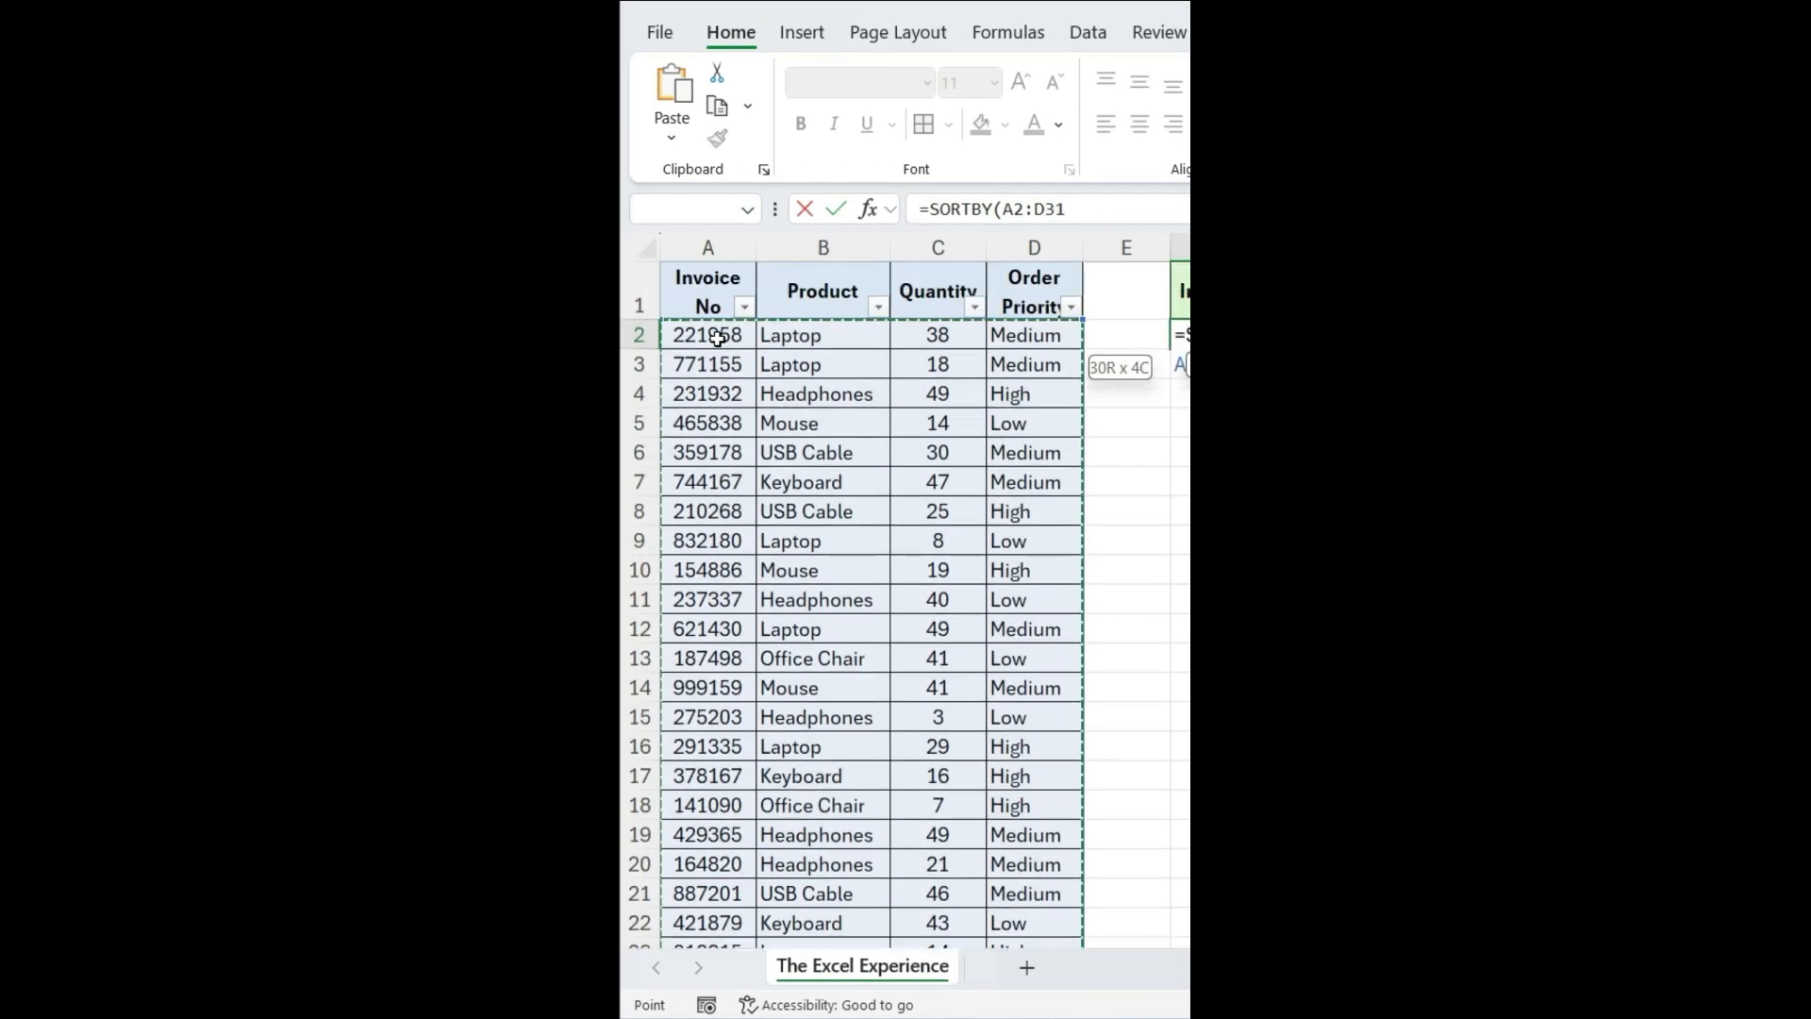
text(,)
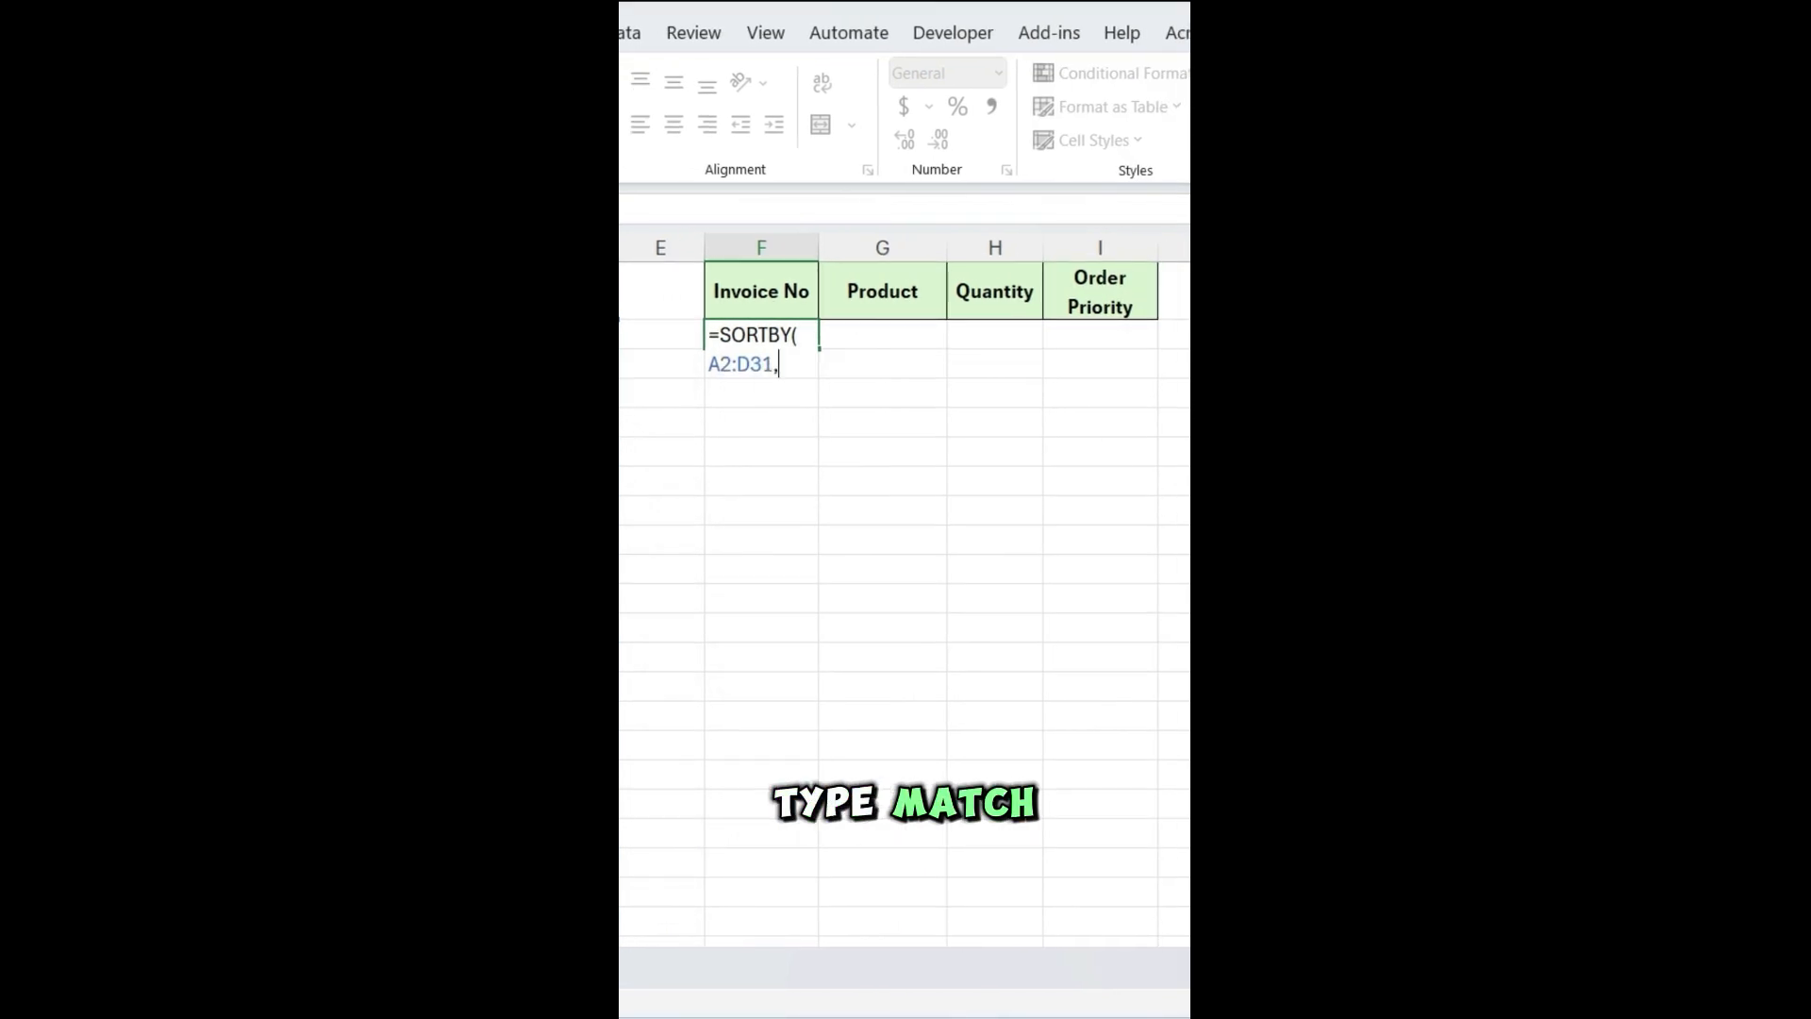
Complete the SORTBY formula with MATCH(D2:D31,{"HIGH","MEDIUM","LOW"},0) as the sort key and 1 for ascending order, and review the sorted rows.
text(MATCH()
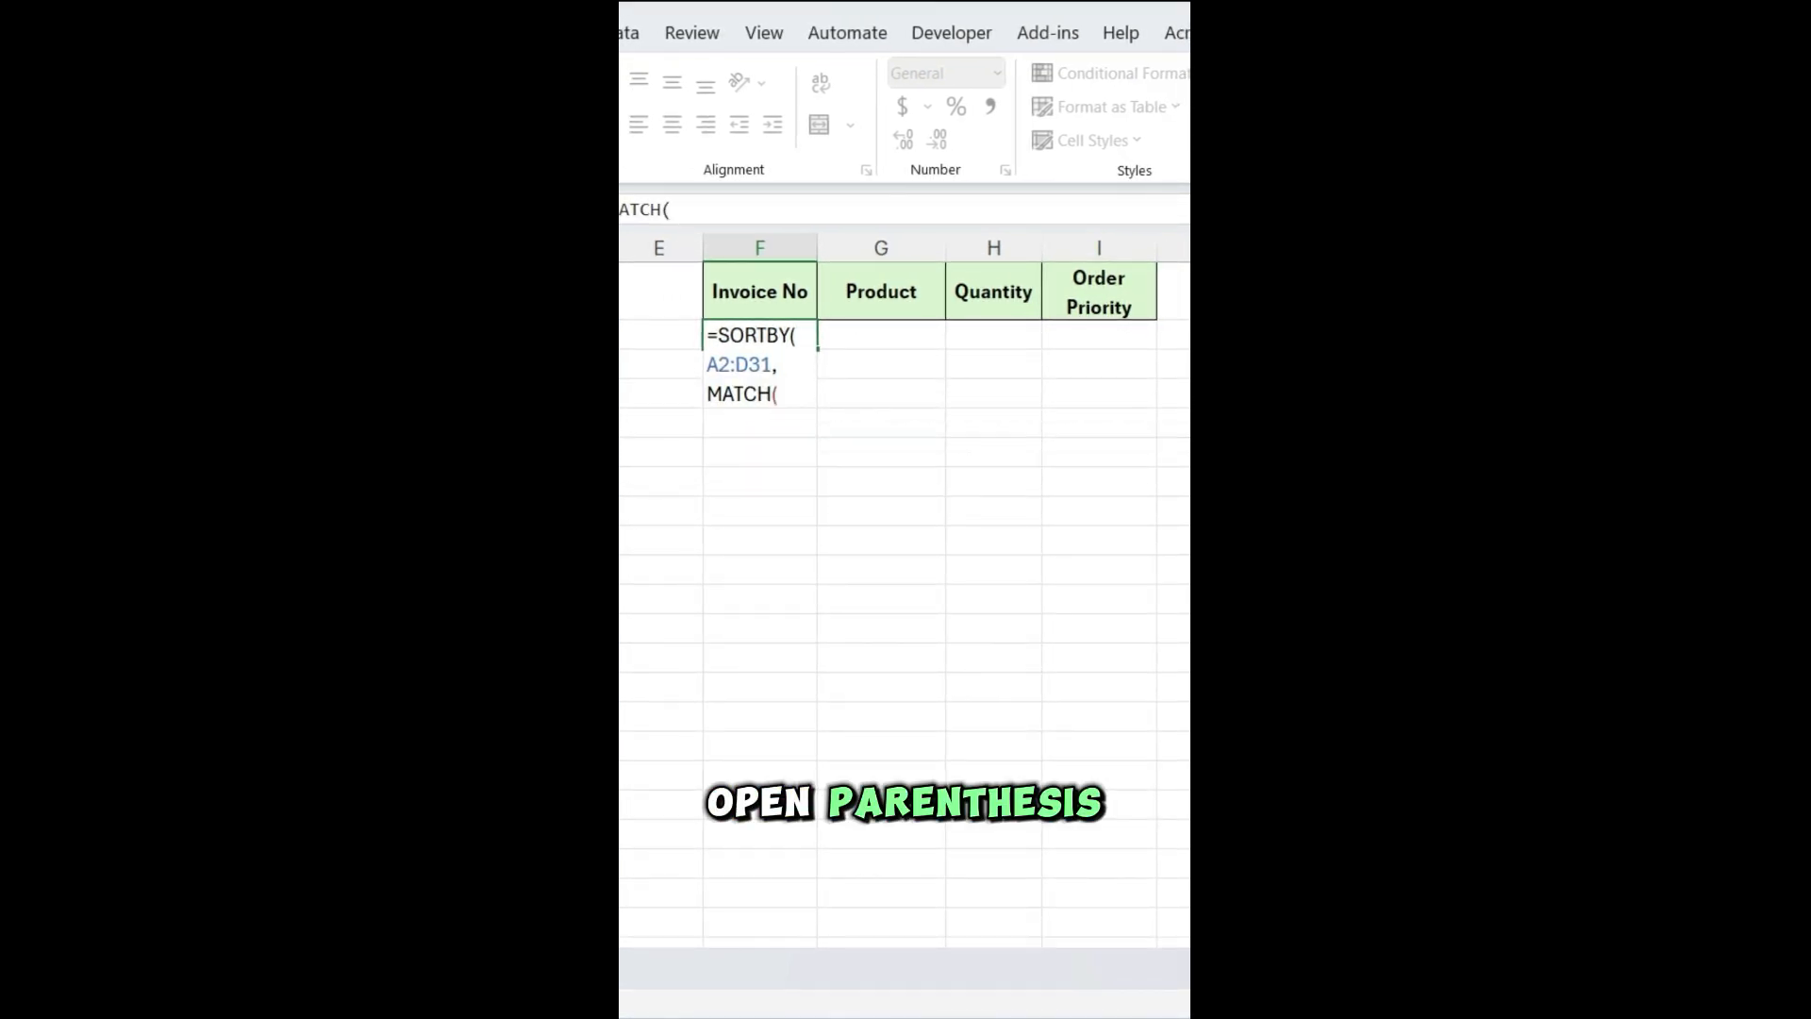
click(558, 335)
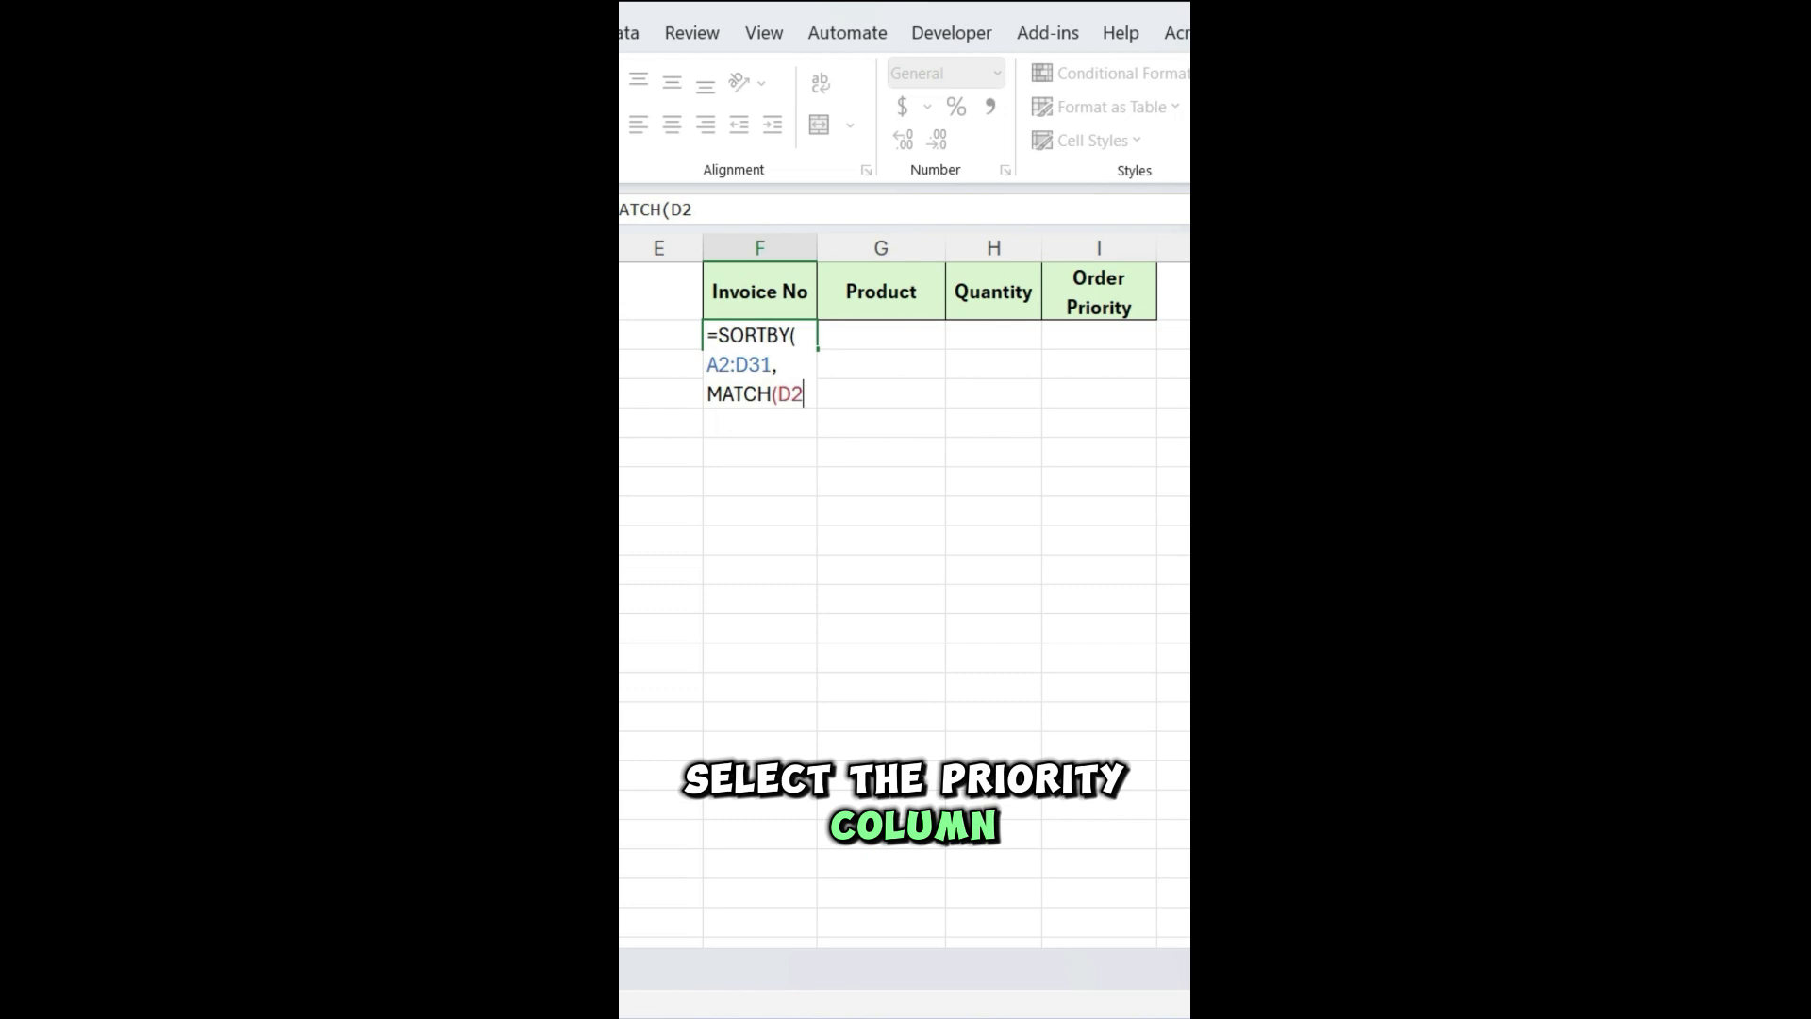
key(ctrl+shift+Down)
key(ctrl+BackSpace)
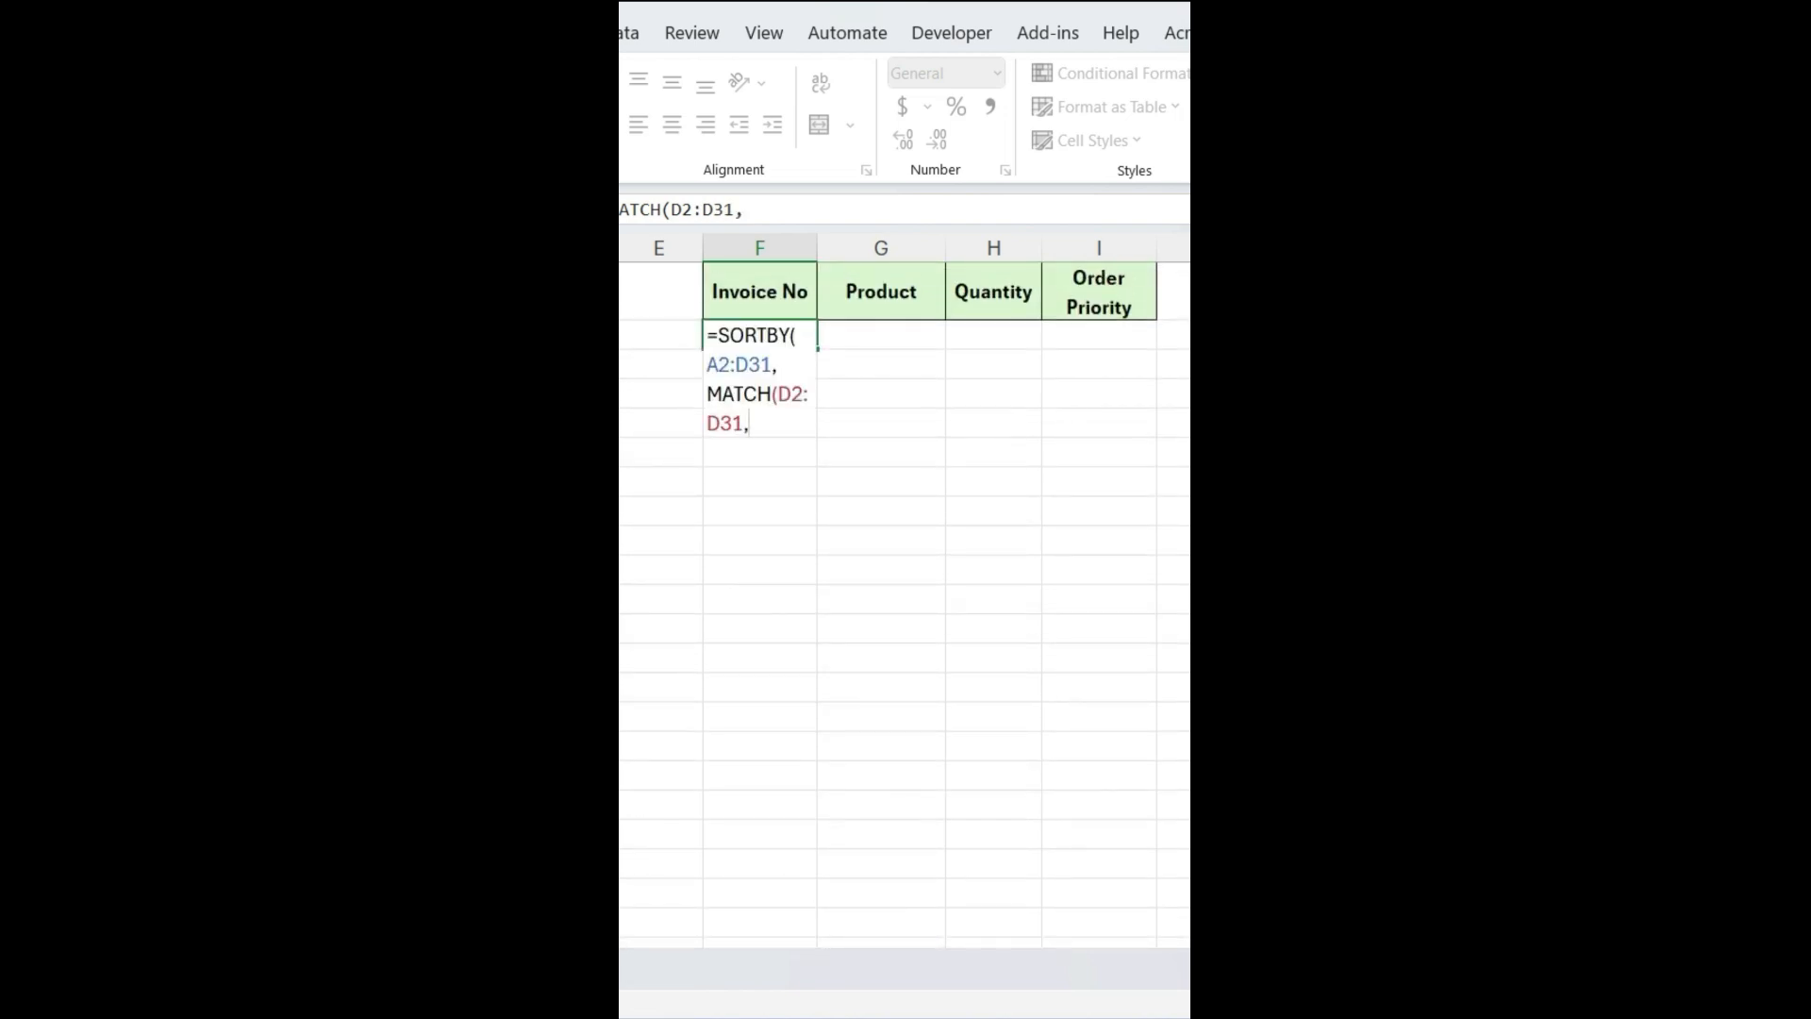
text({"HIGH)
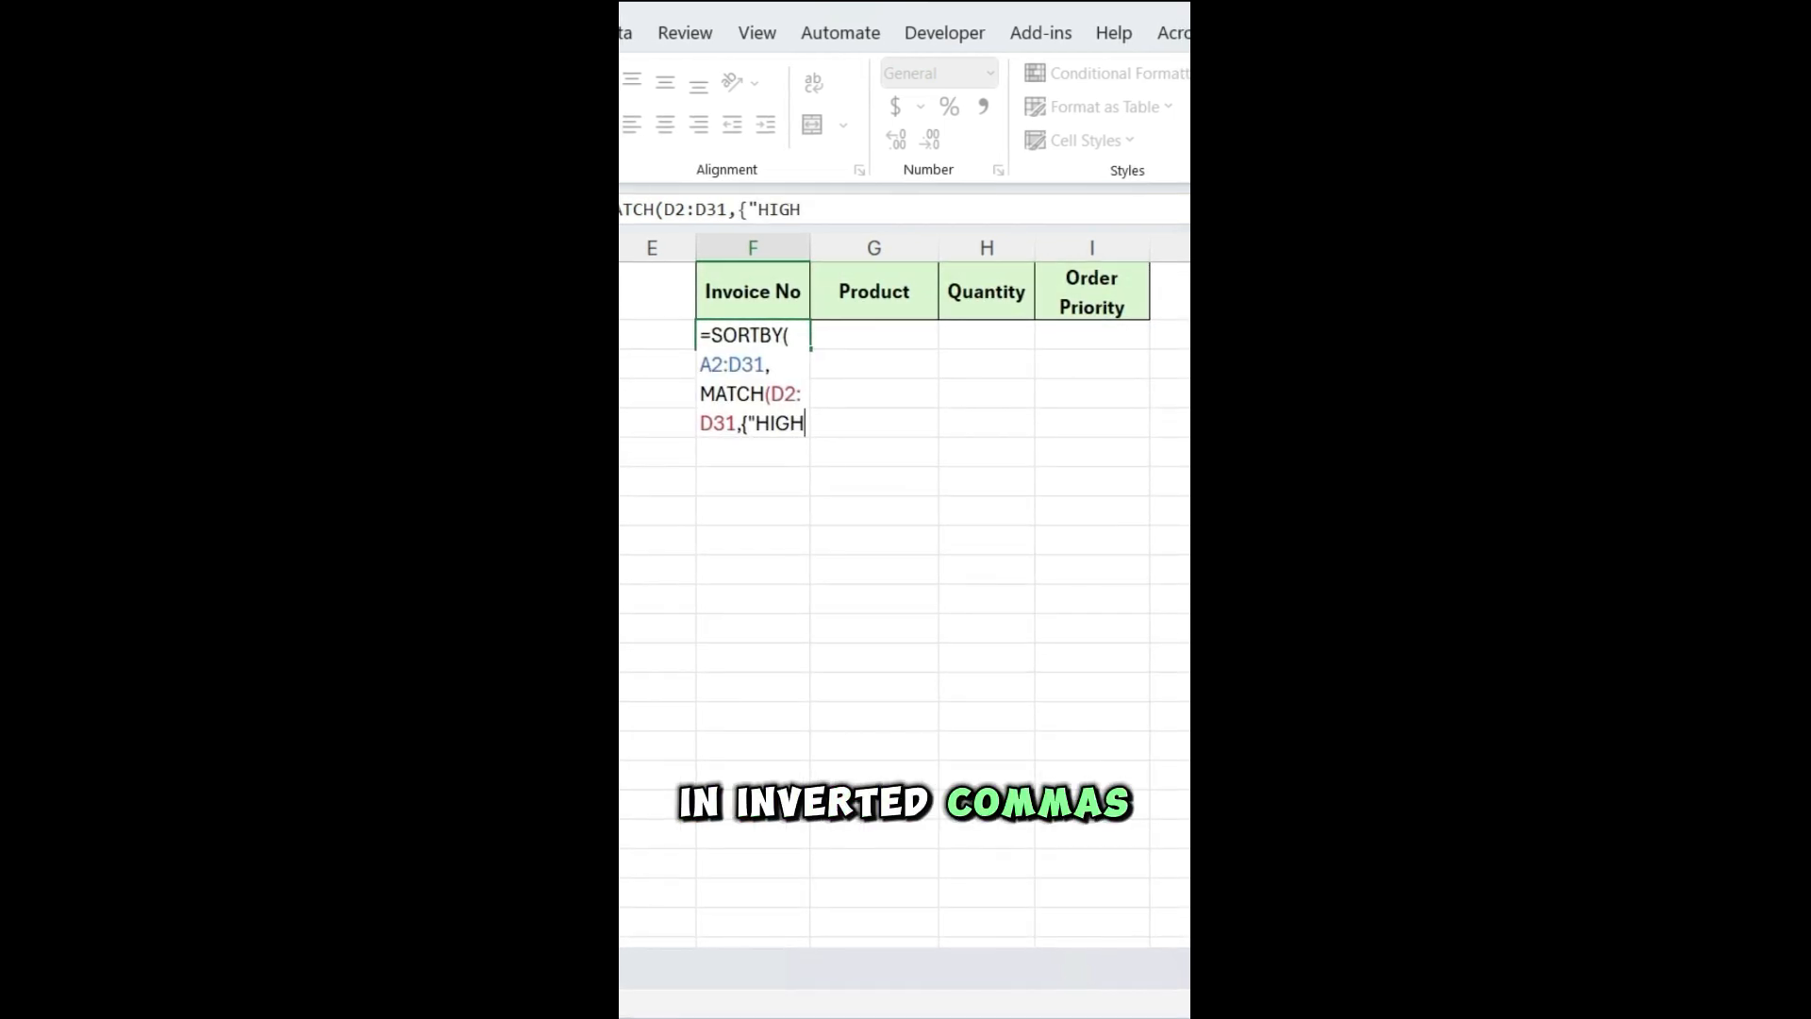
text(","MEDIUM","LO)
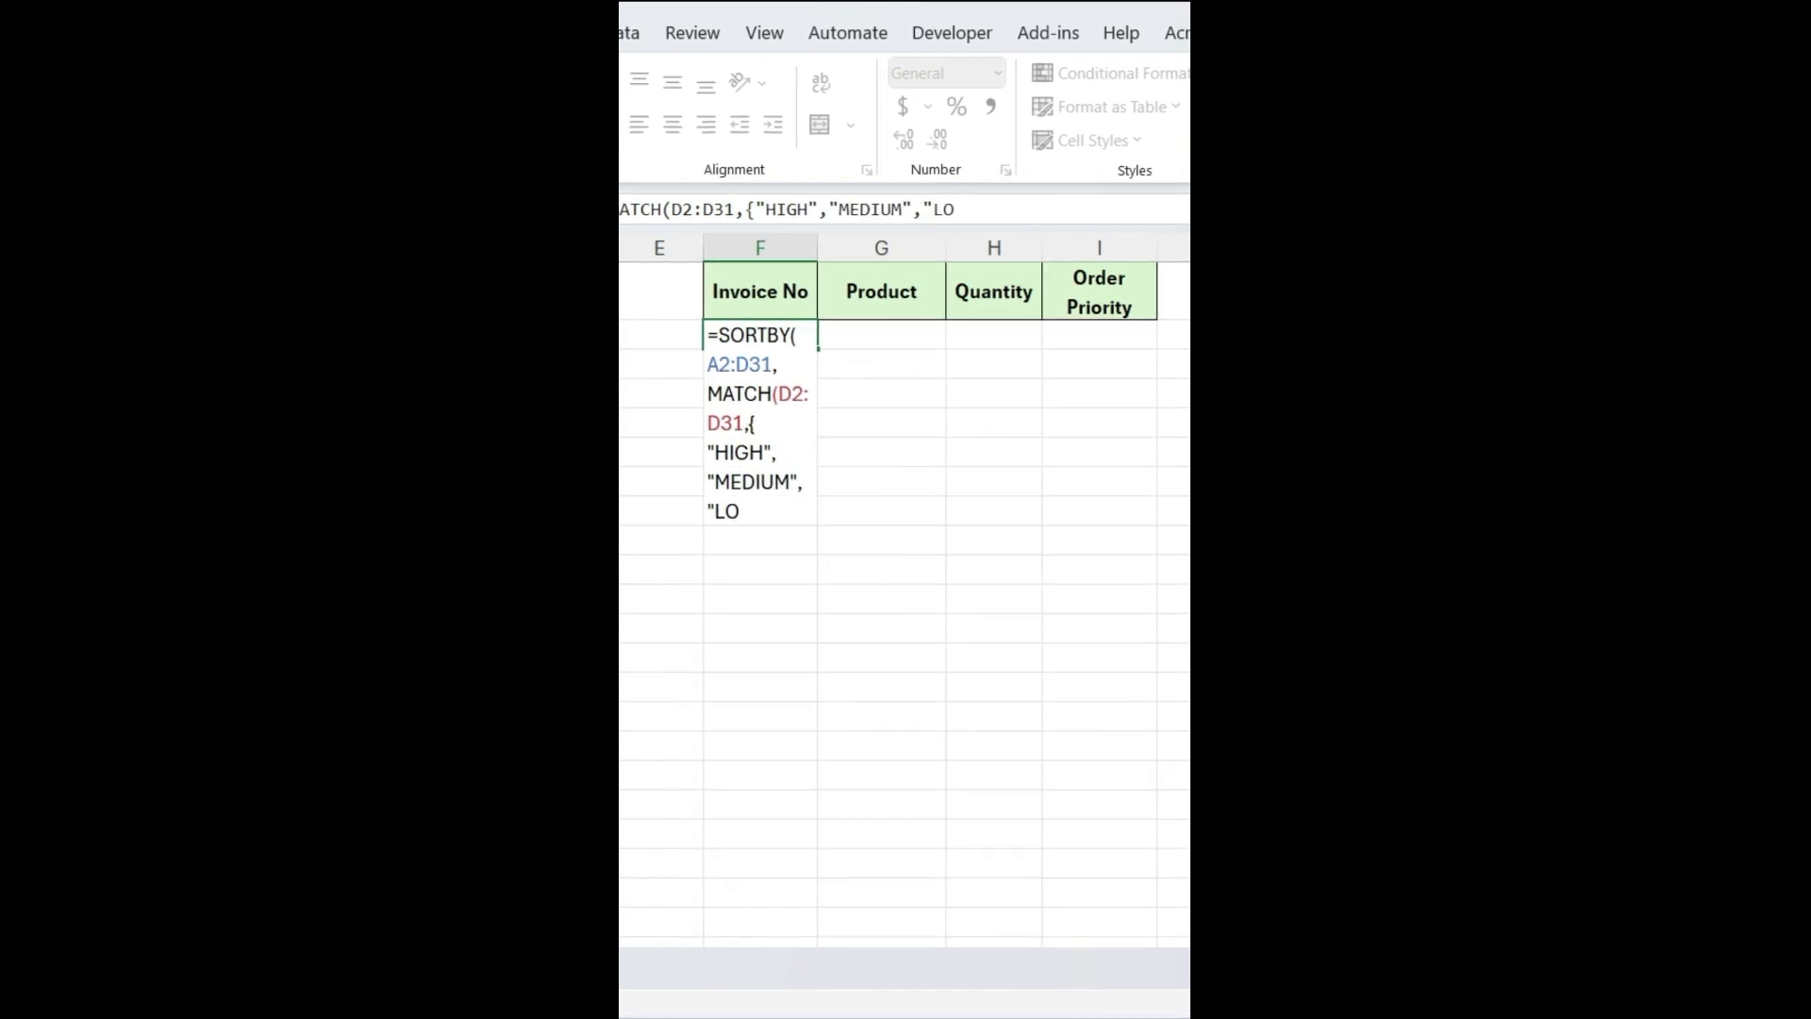
text(,0)
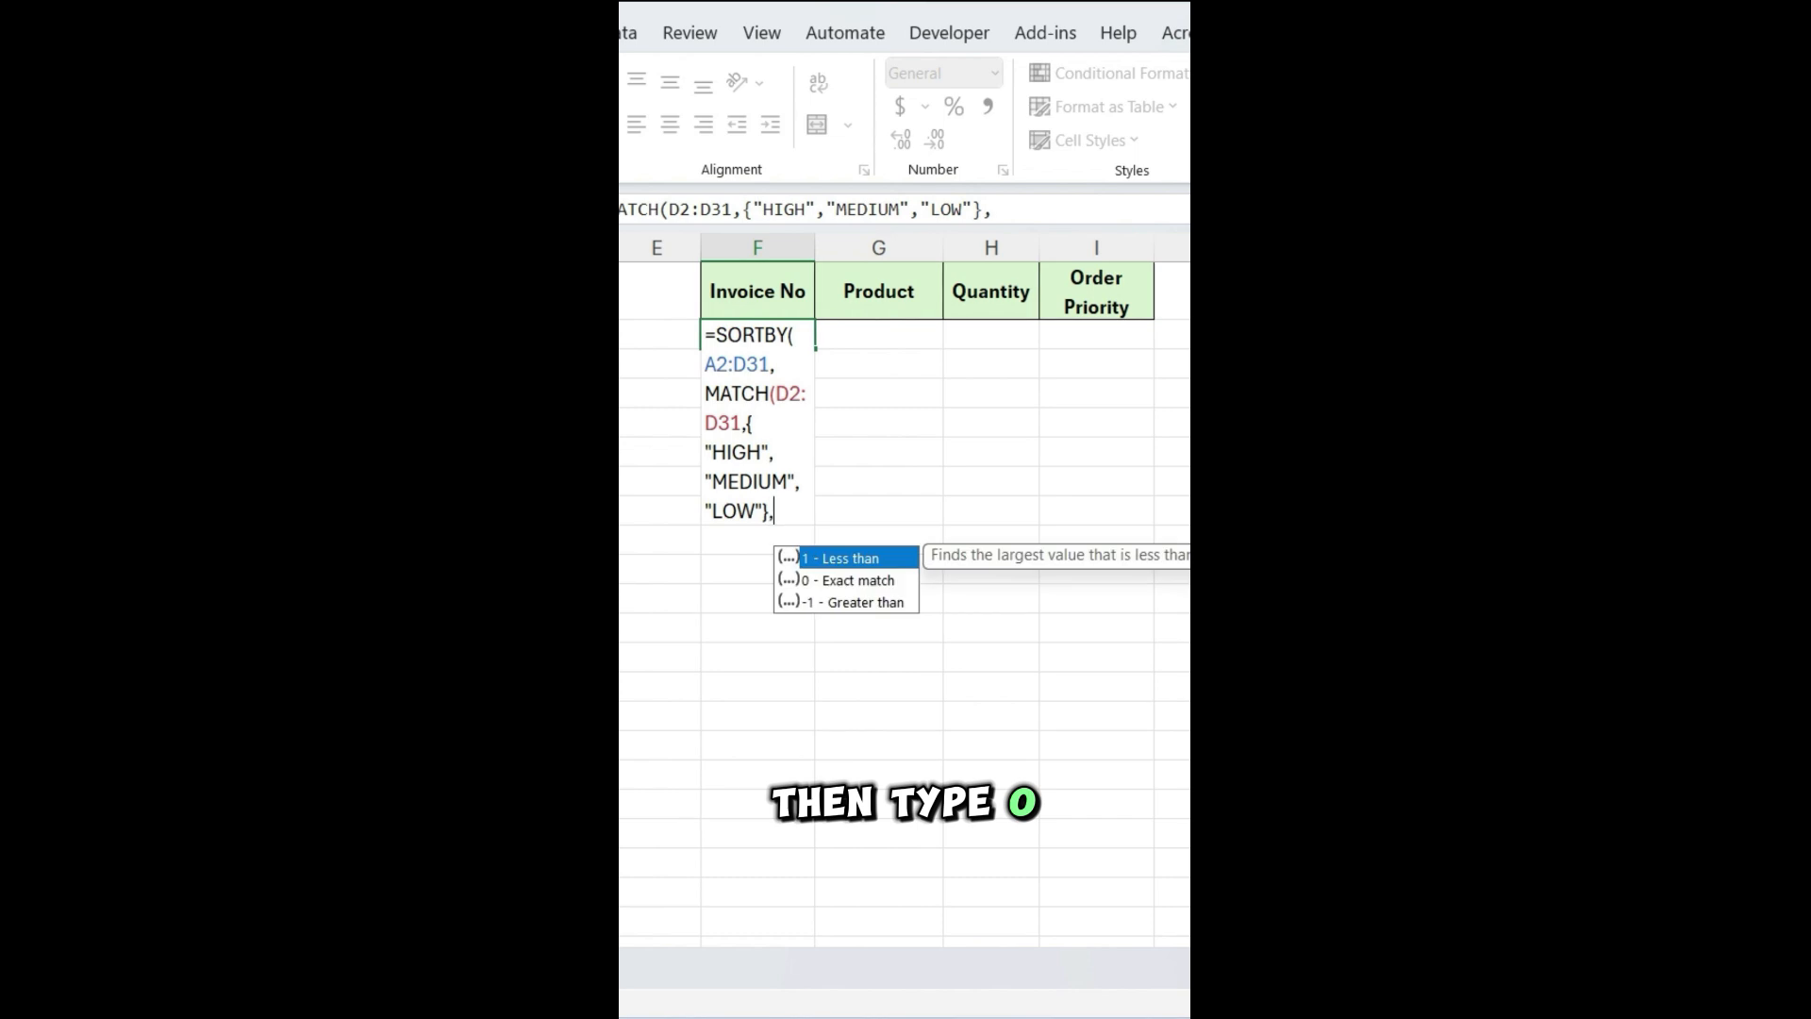
text(),1)
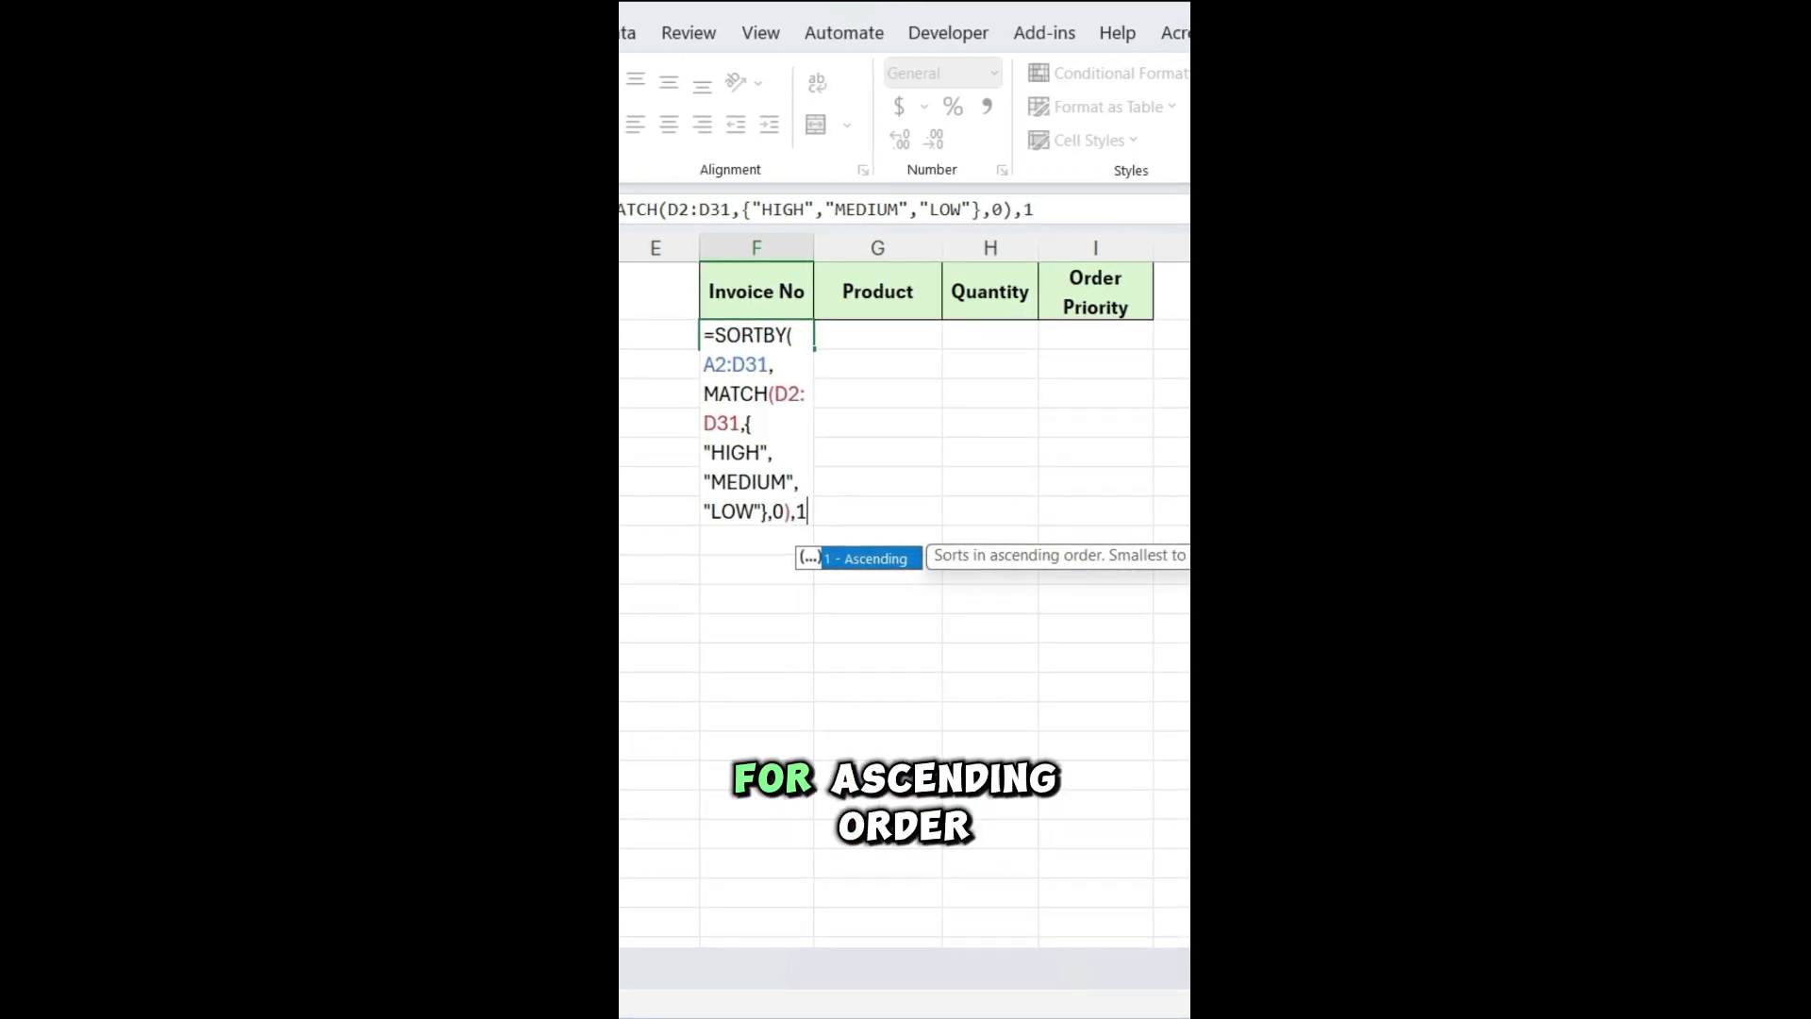
text())
key(Return)
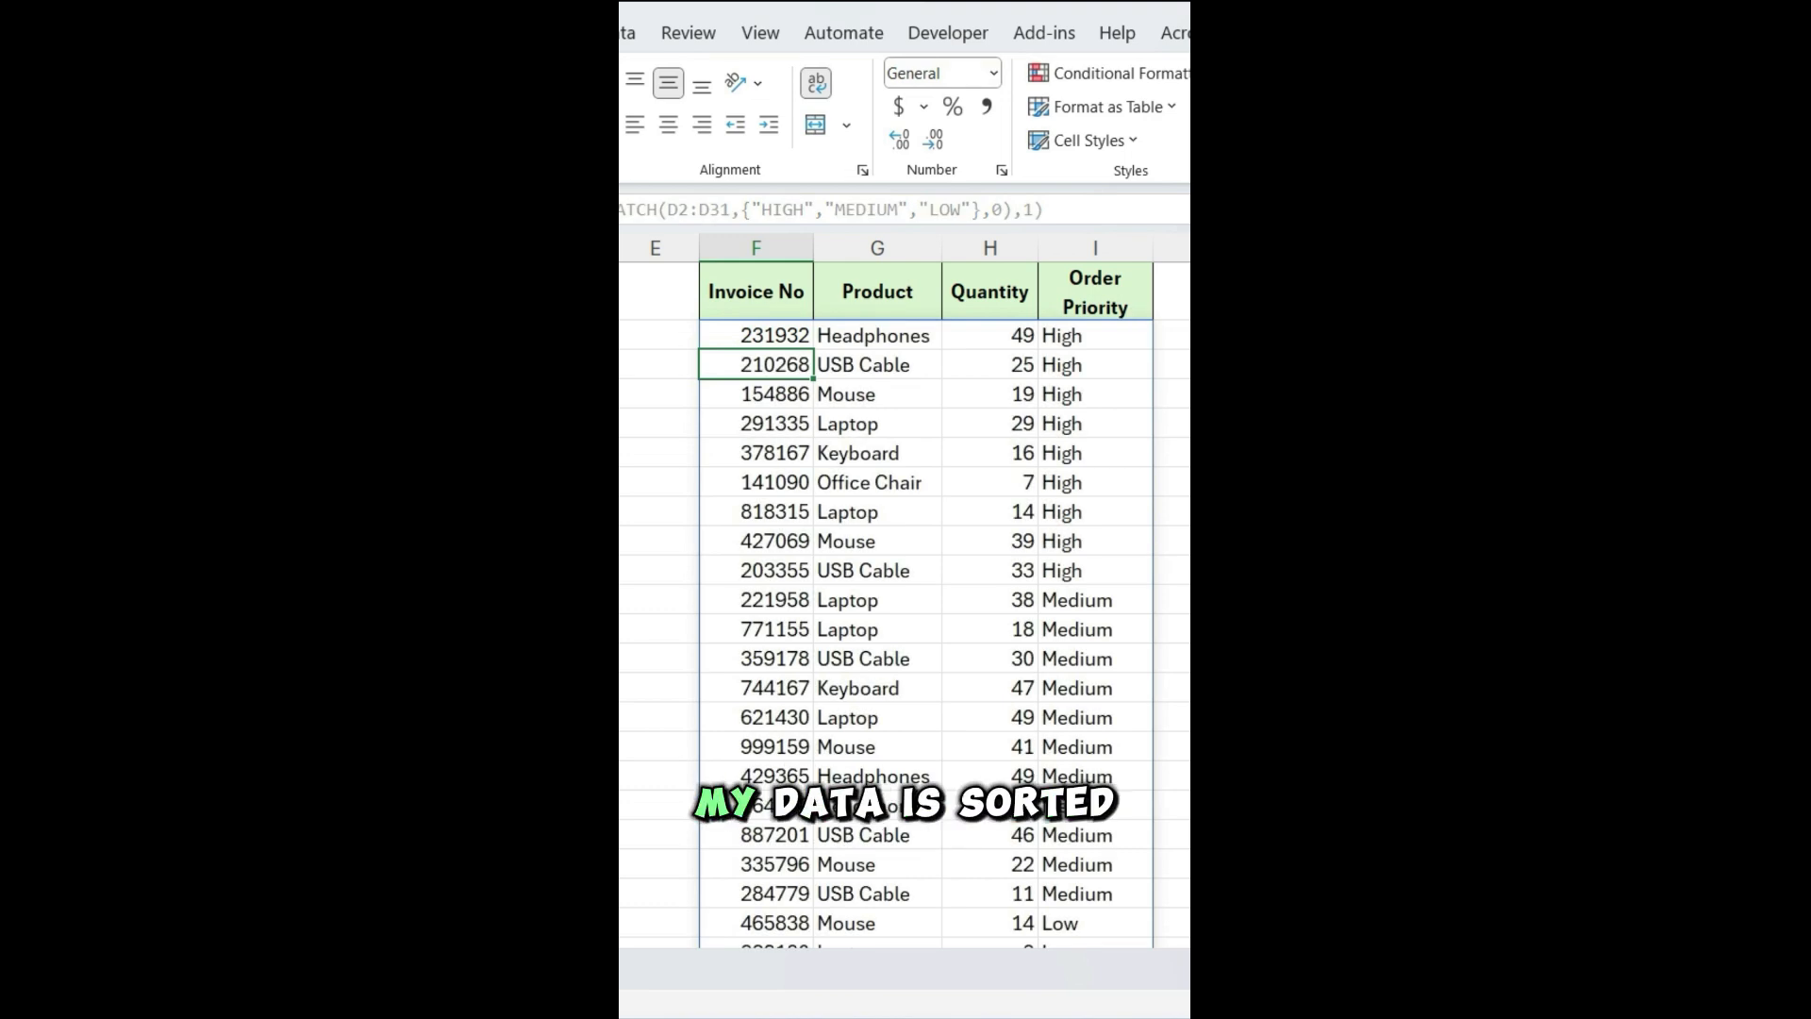
scroll(906, 604, down, 3)
scroll(906, 604, down, 3)
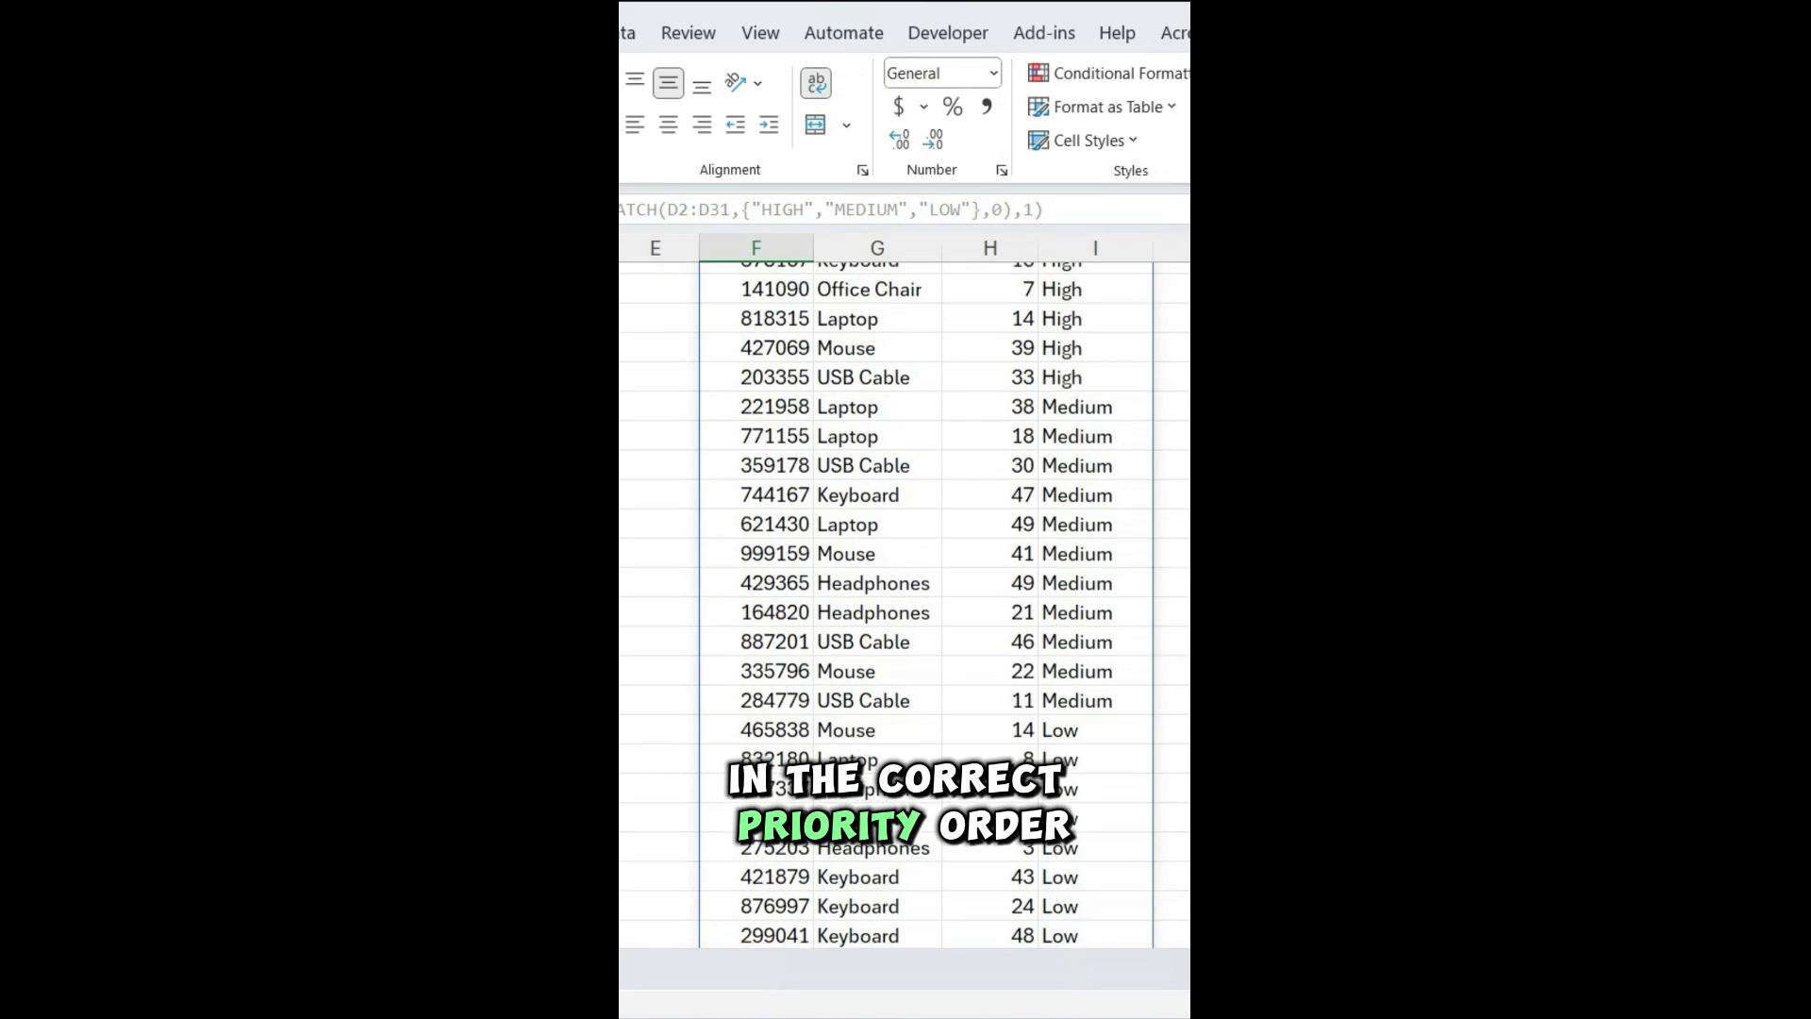
scroll(906, 604, up, 5)
scroll(906, 604, up, 1)
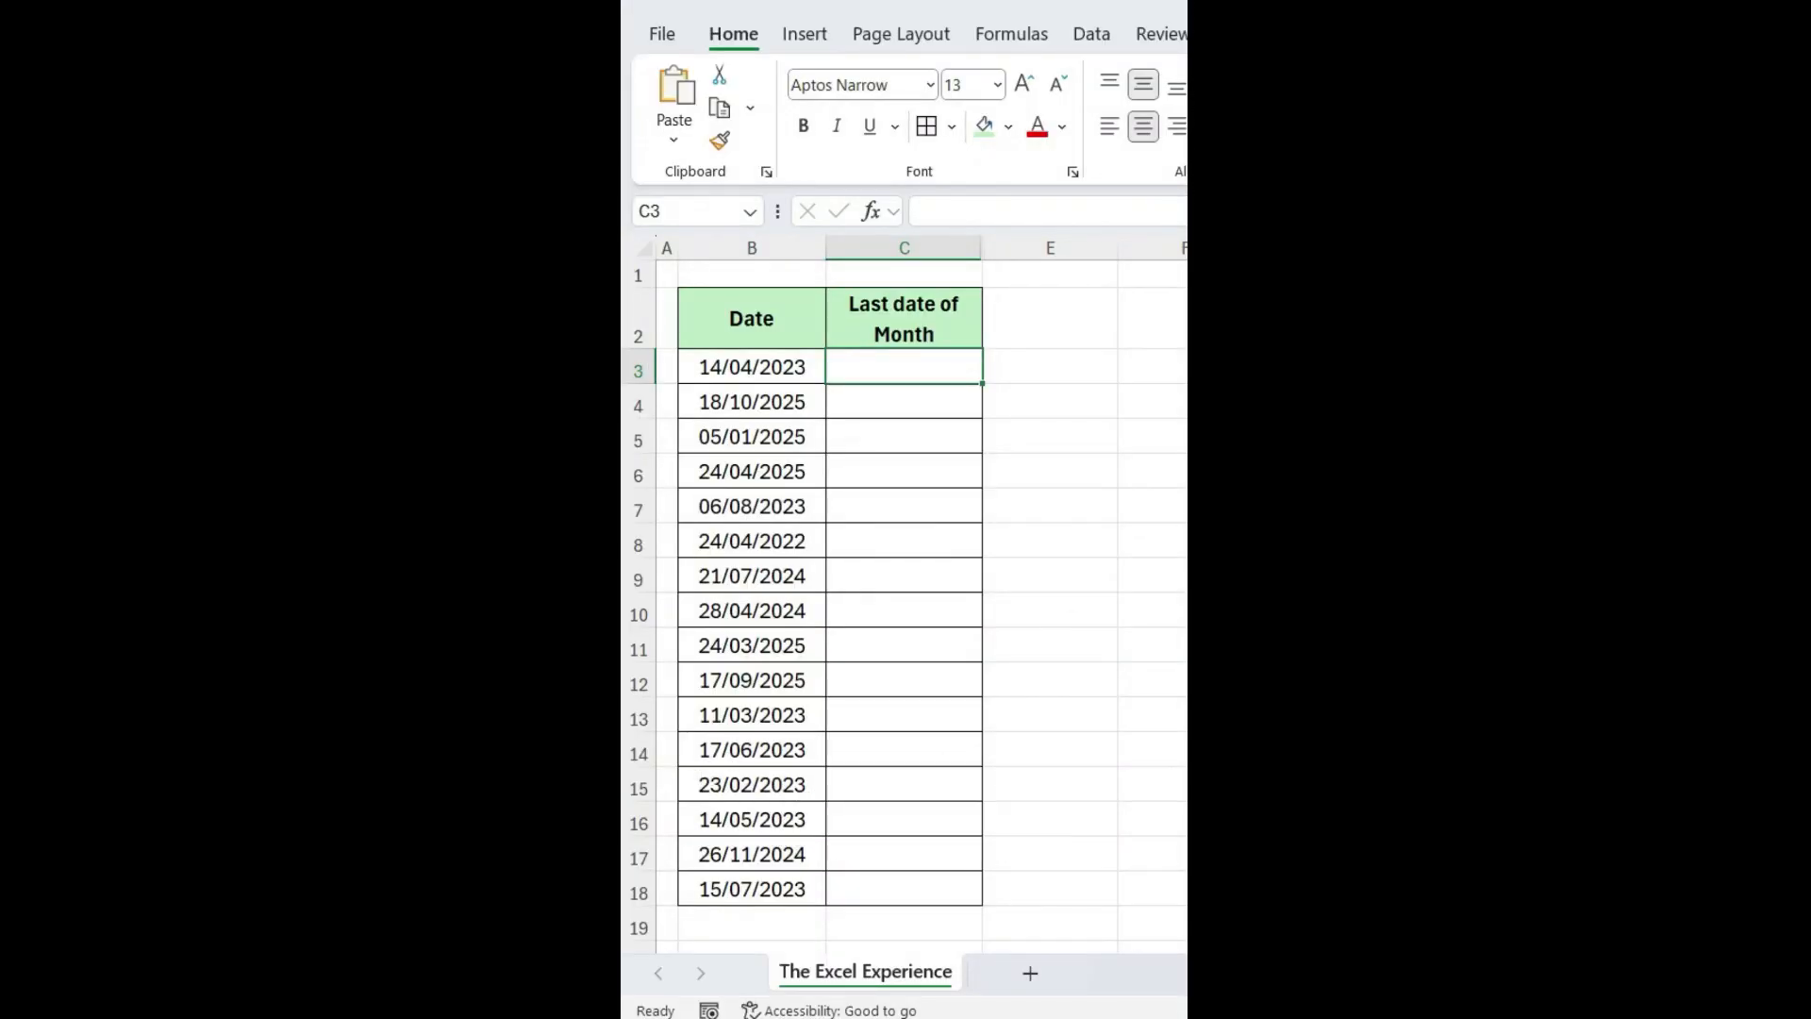
Enter =EOMONTH(B3,0) in C3 and fill it down the Last date of Month column to C18.
text(=)
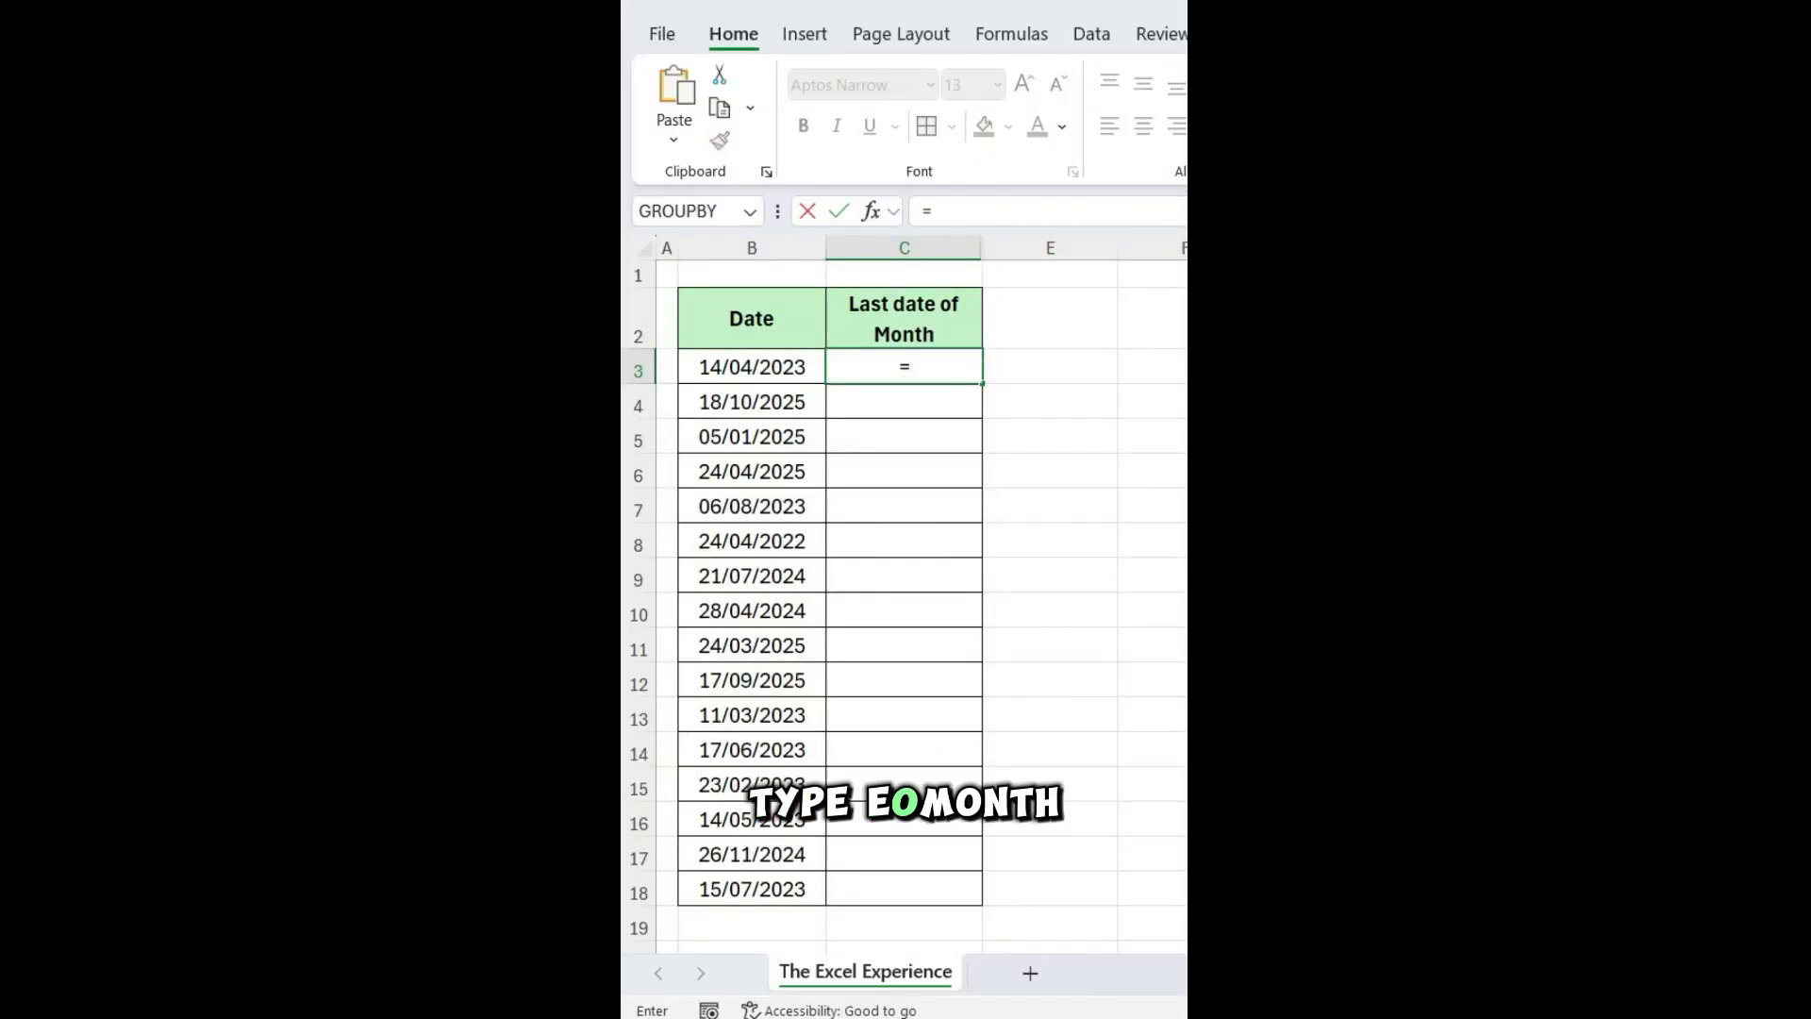
text(EOMONTH()
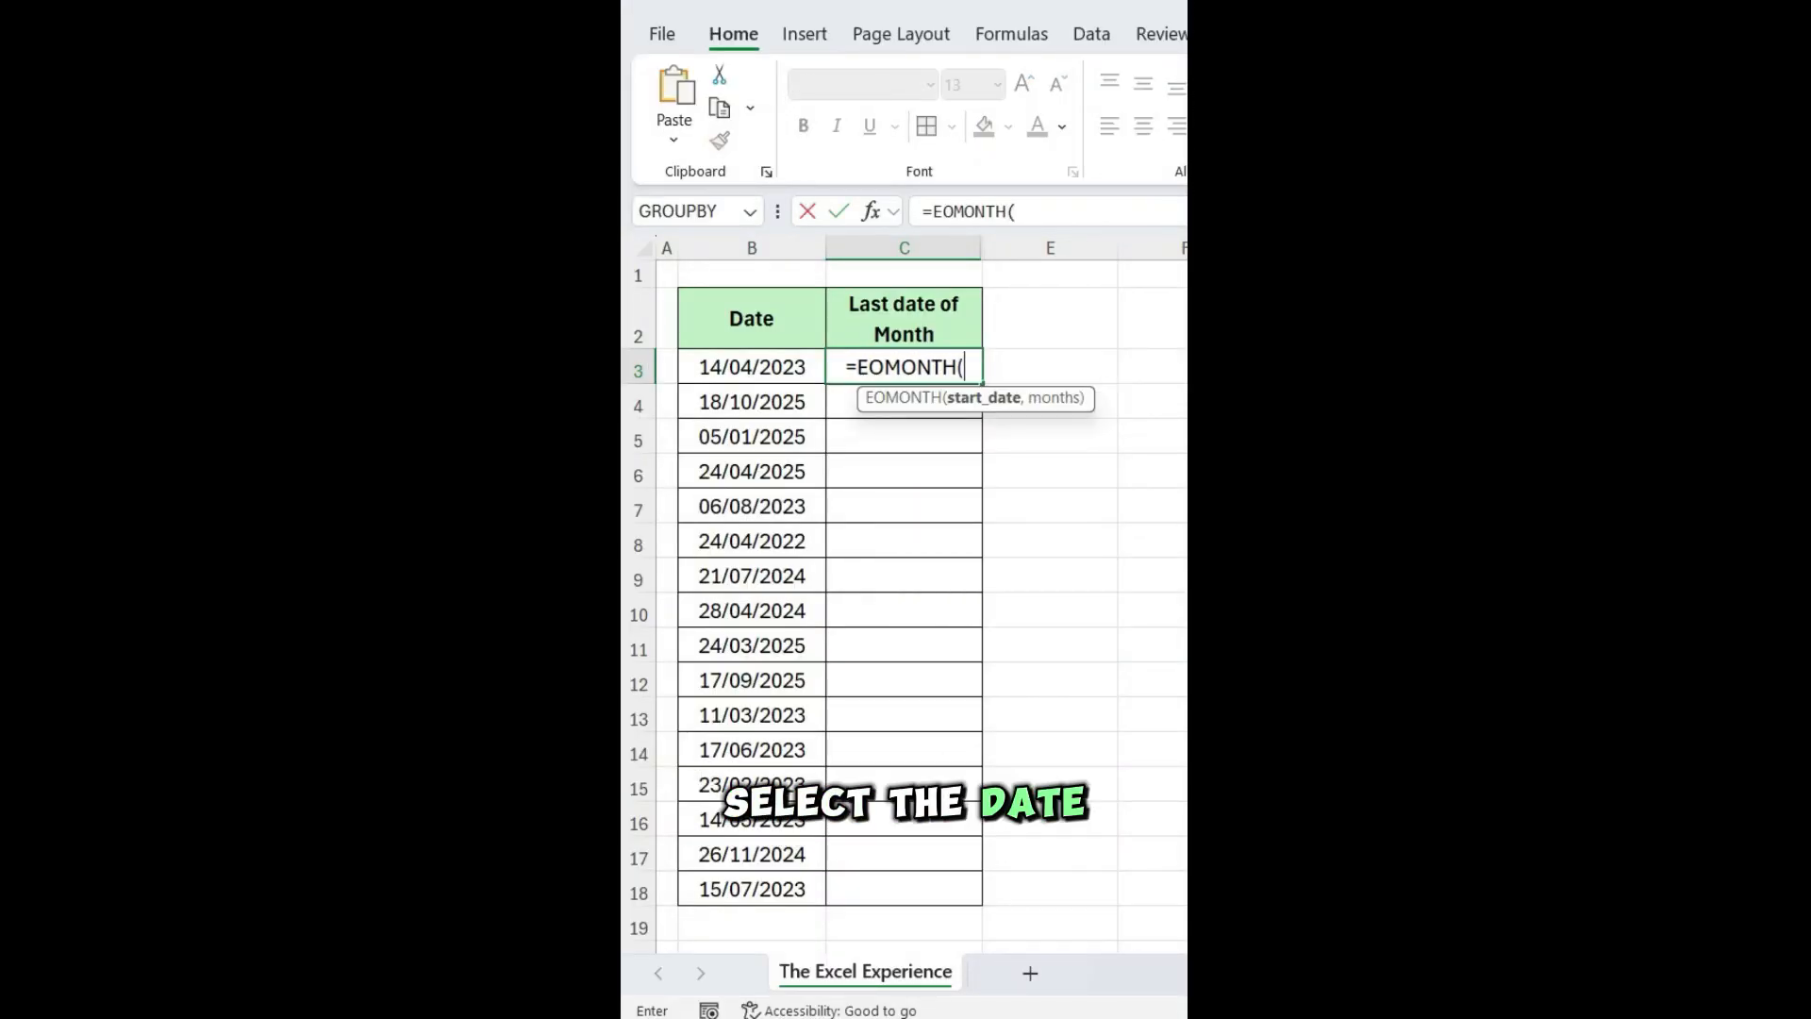
click(752, 367)
text(,)
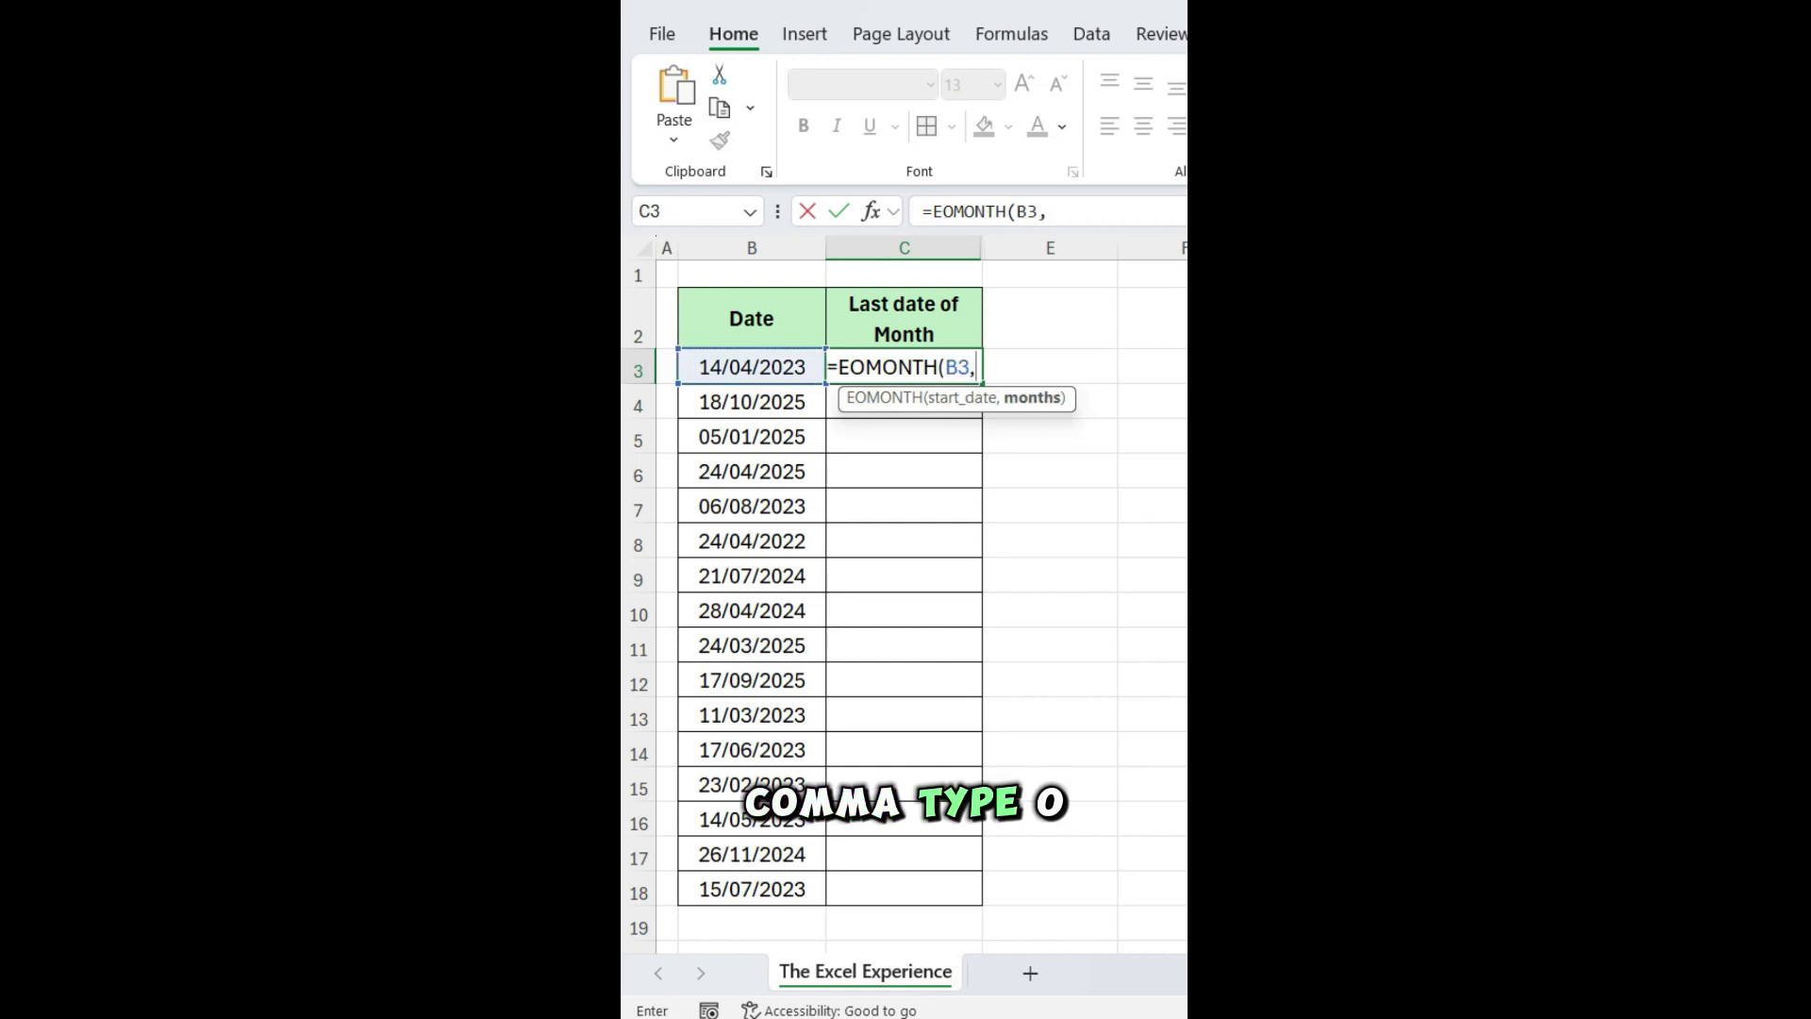
text(0)
key(Return)
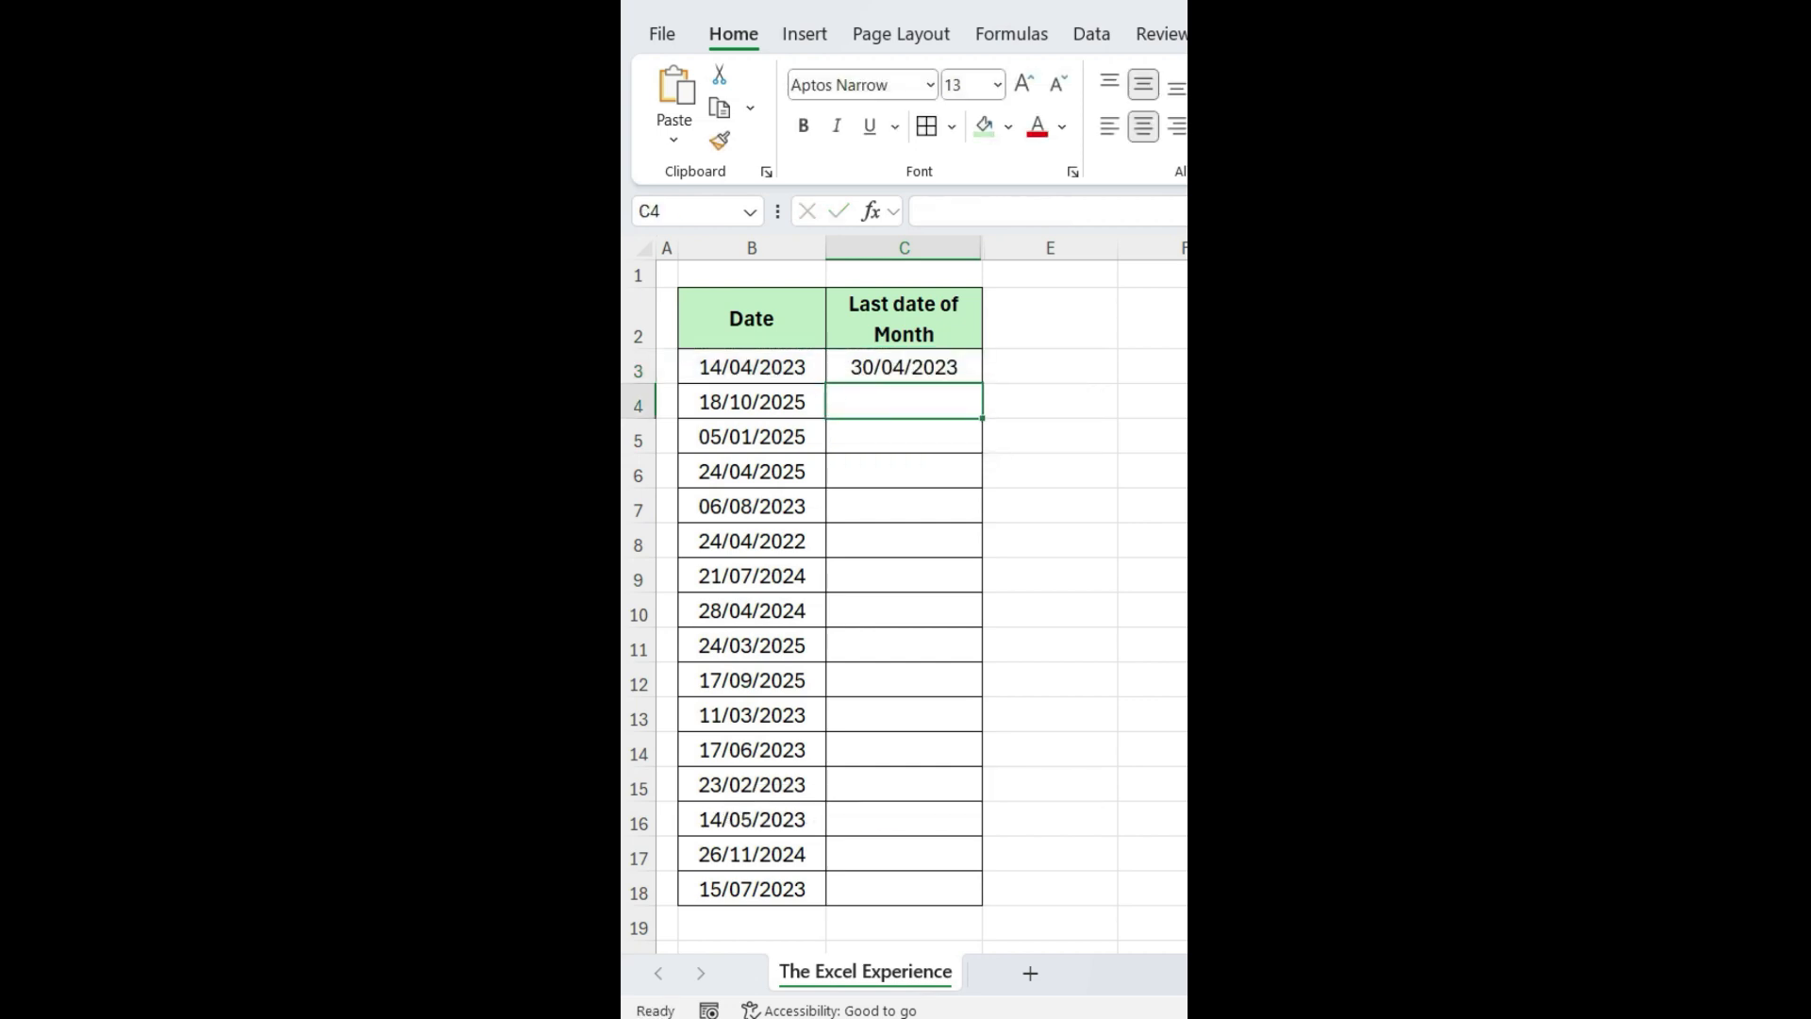
click(958, 372)
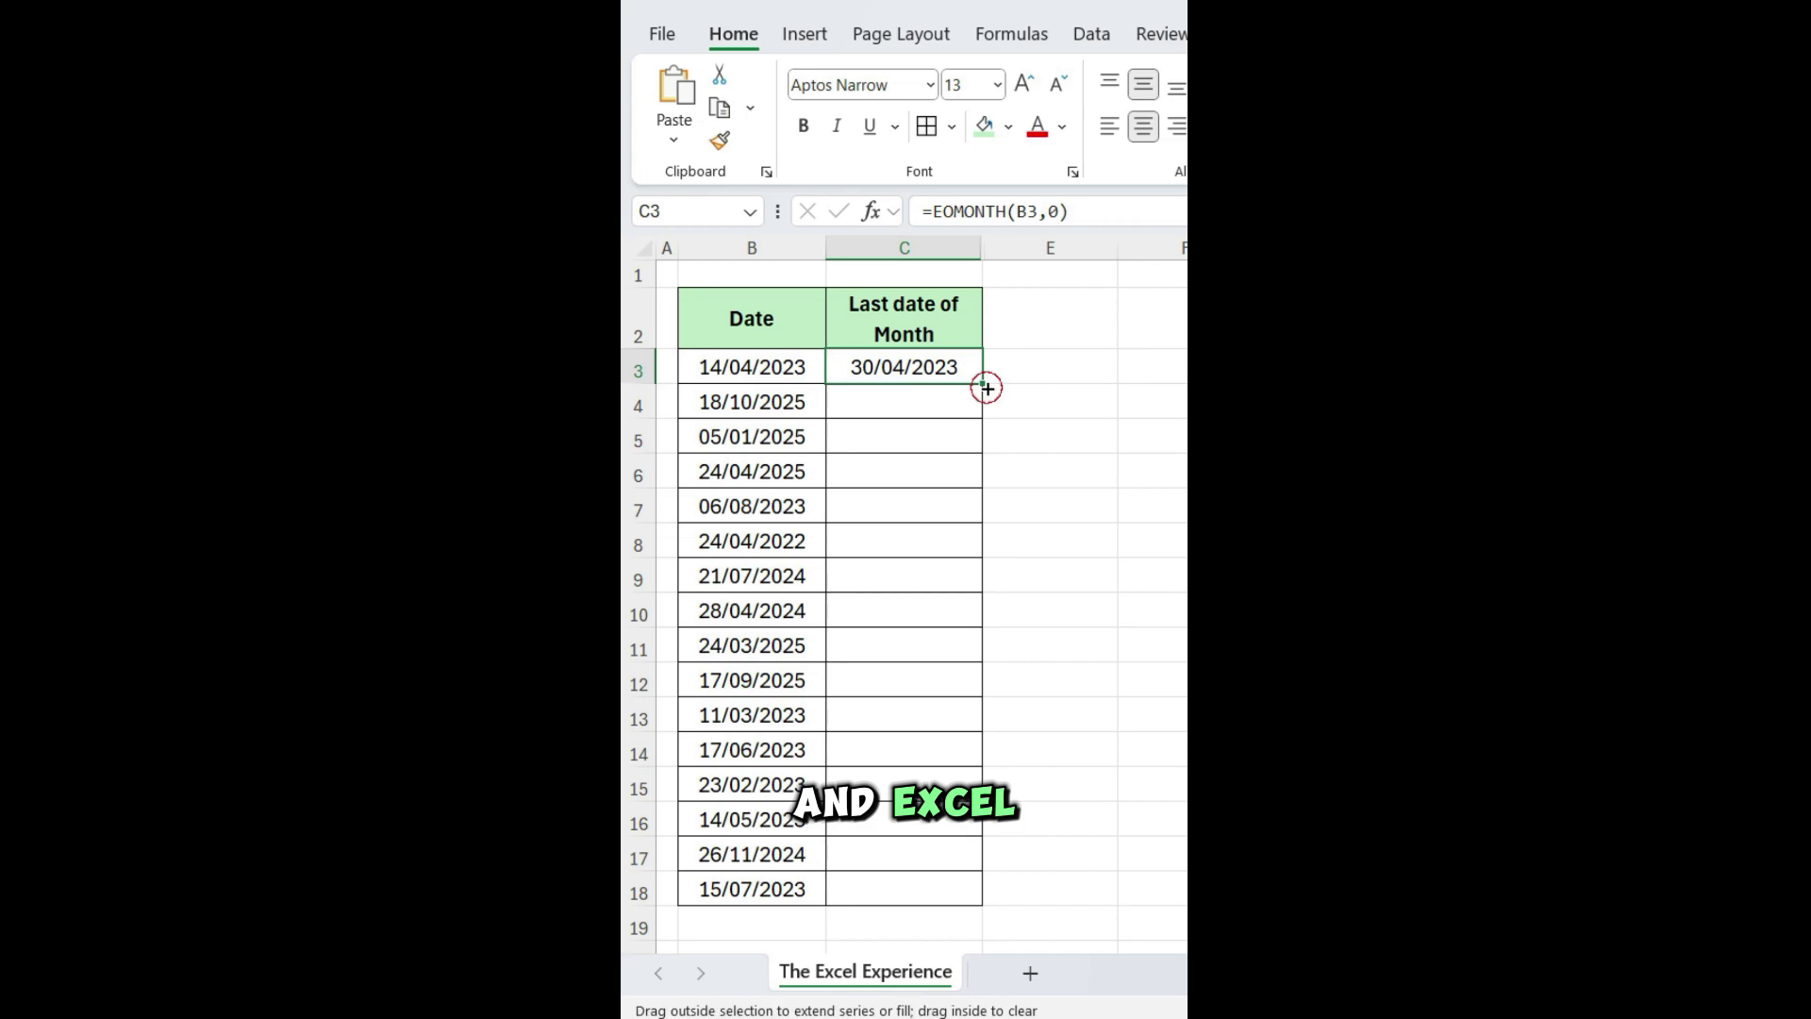
double_click(984, 384)
click(1051, 432)
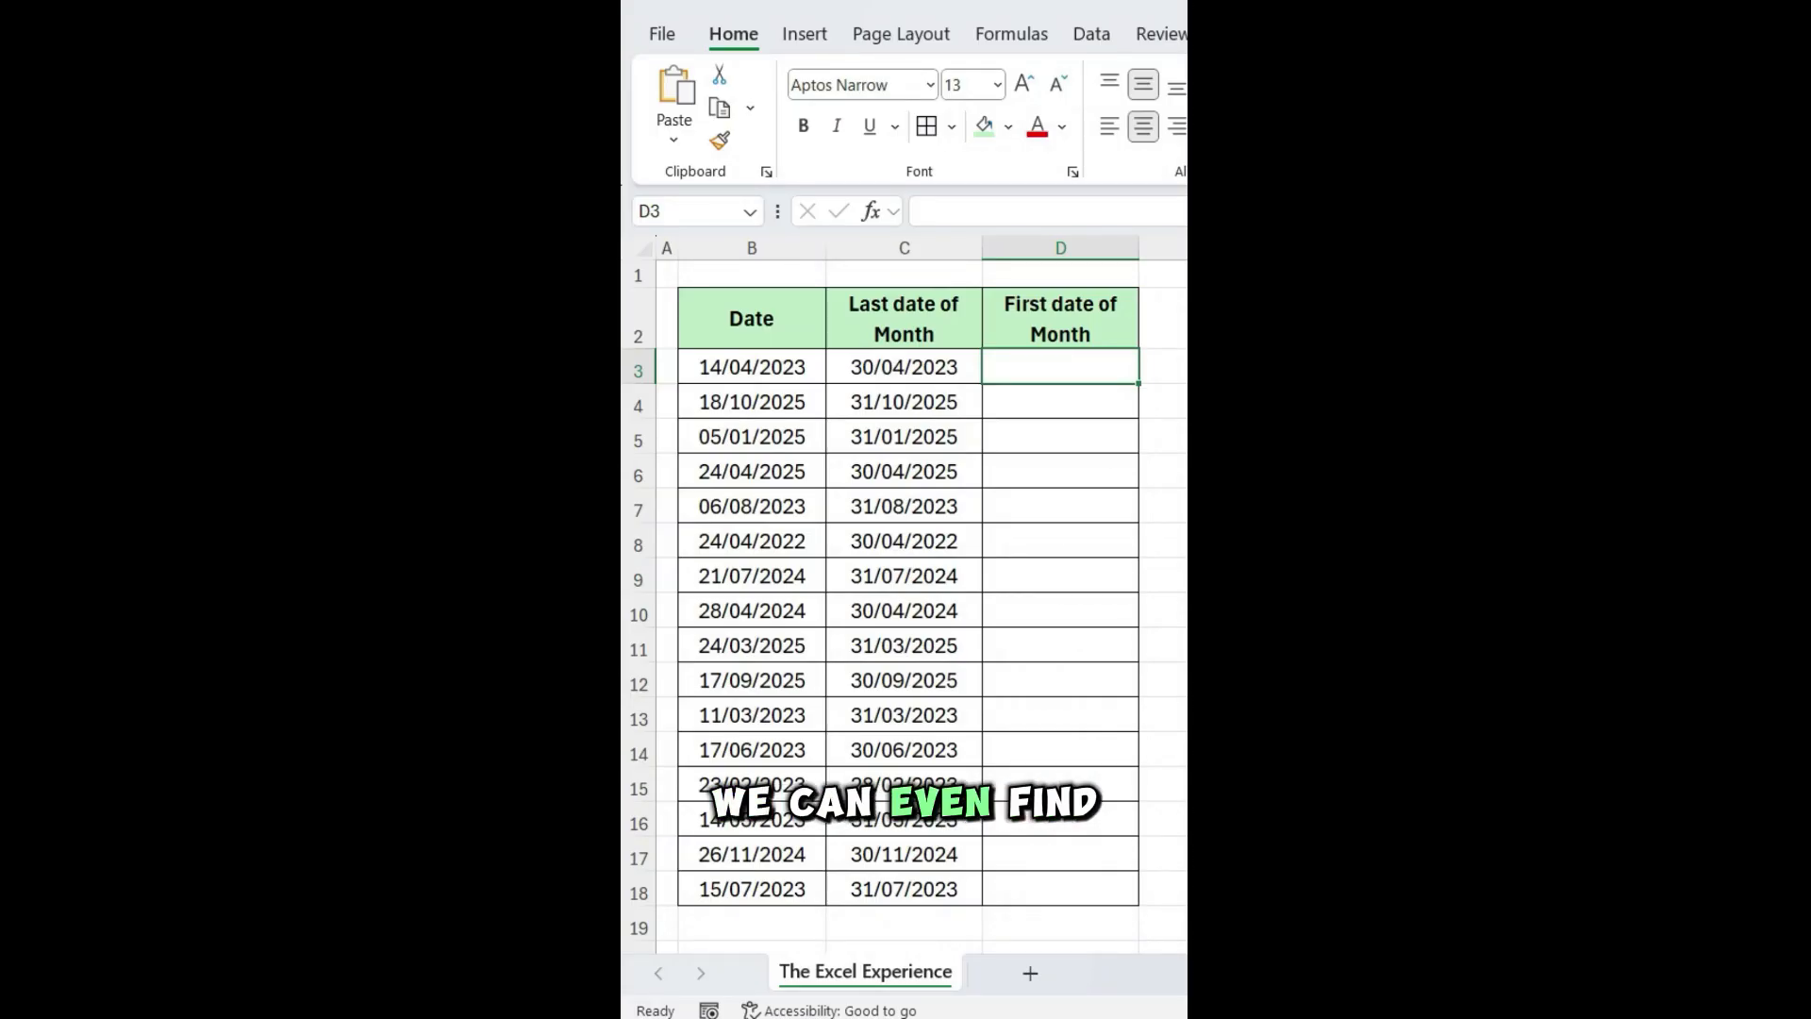
Enter =EOMONTH(B3,-1)+1 in D3 and fill it down the First date of Month column to D18.
key(F2)
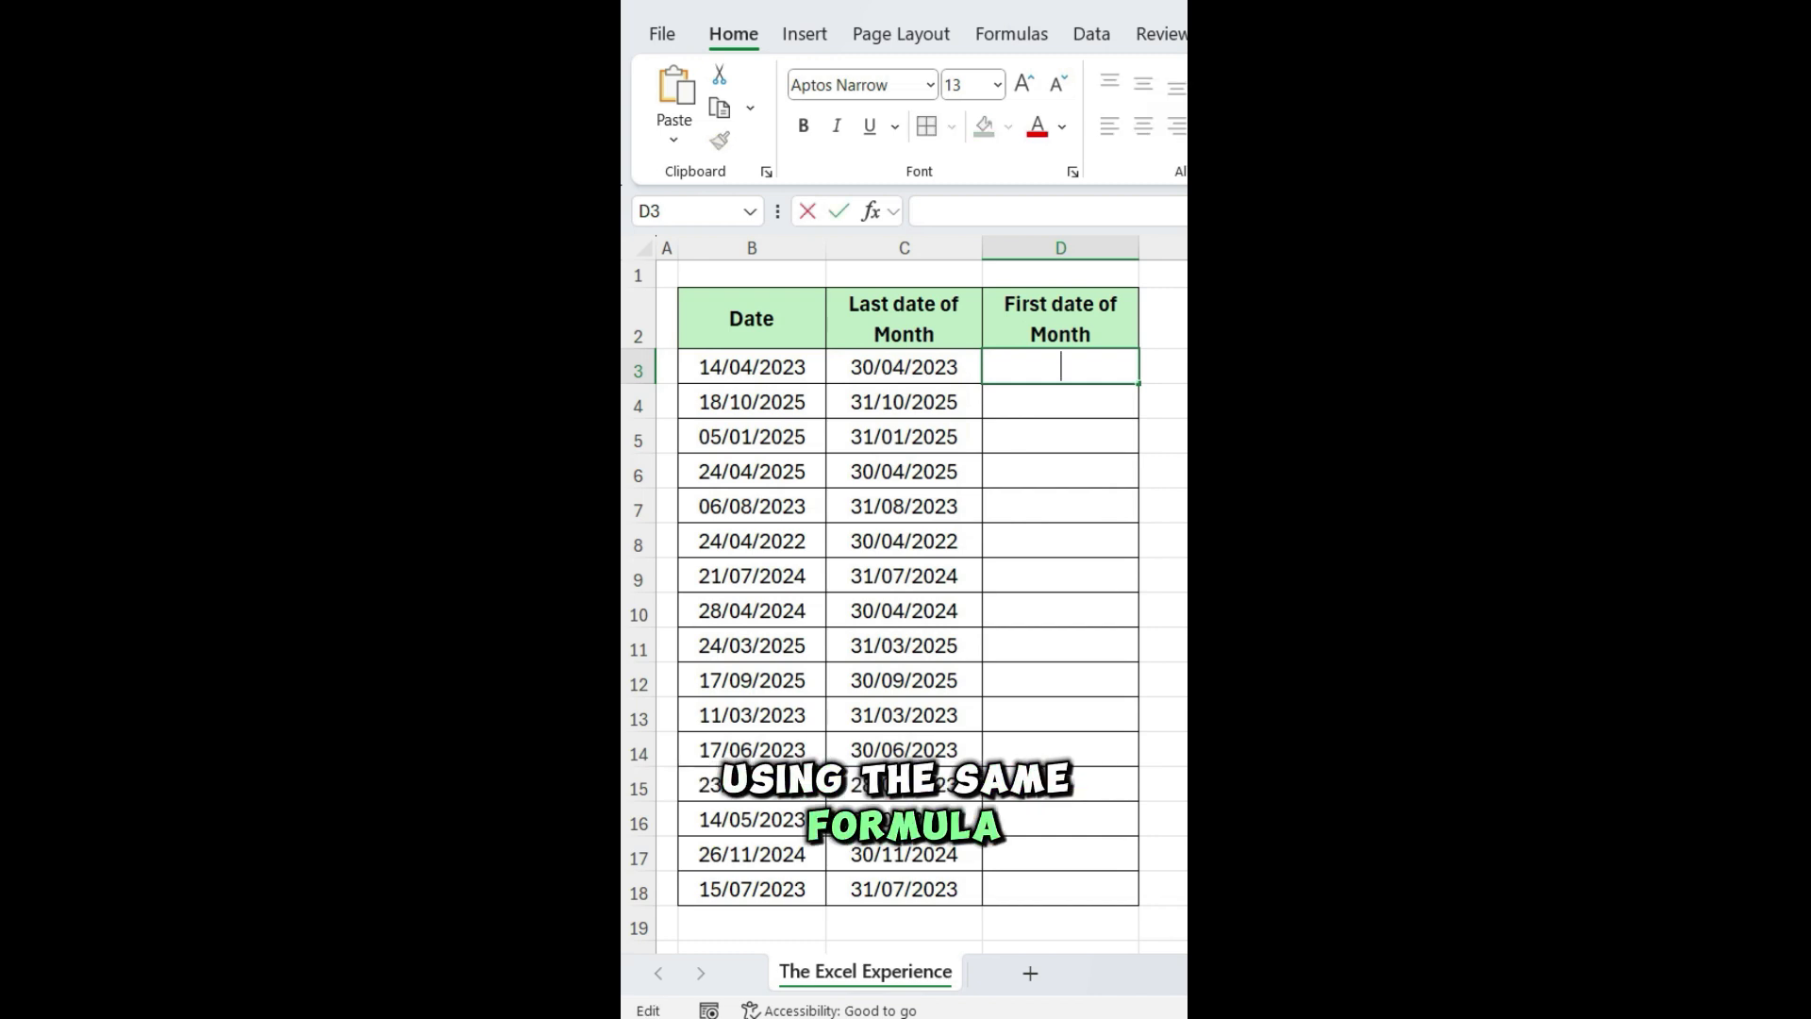
text(=EOMONTH(B3,0))
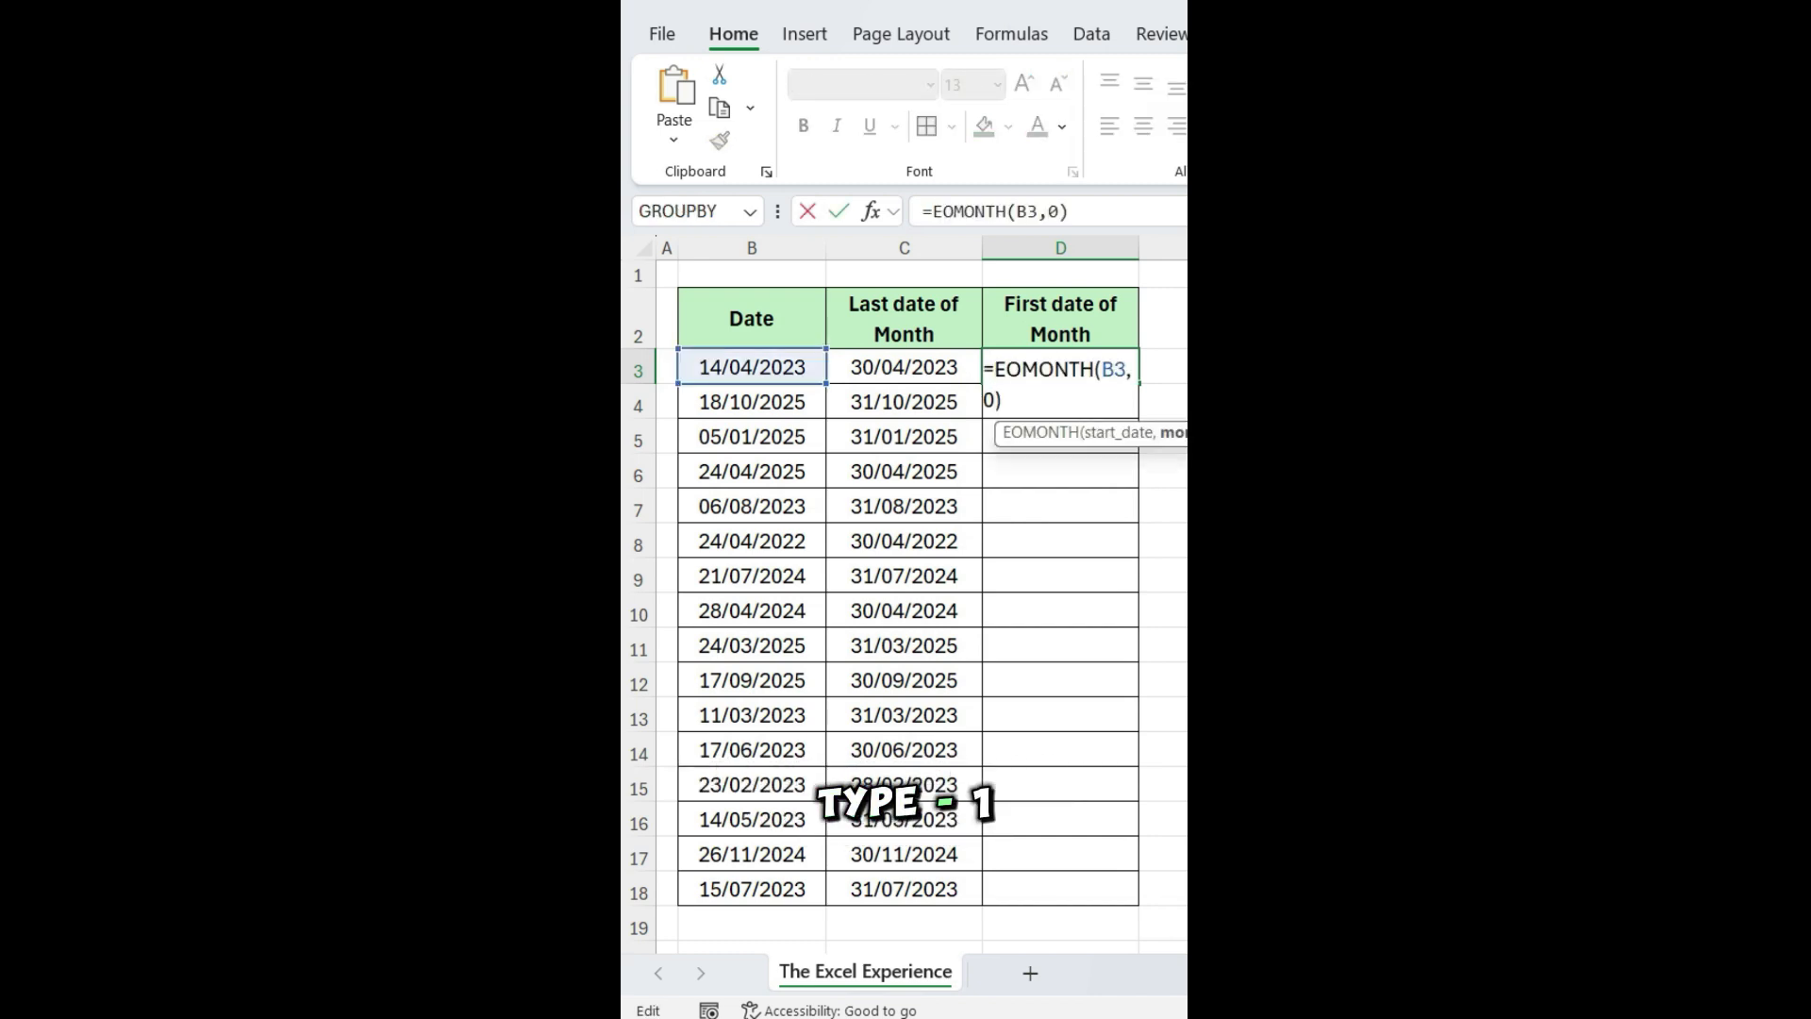
key(Delete)
text(-)
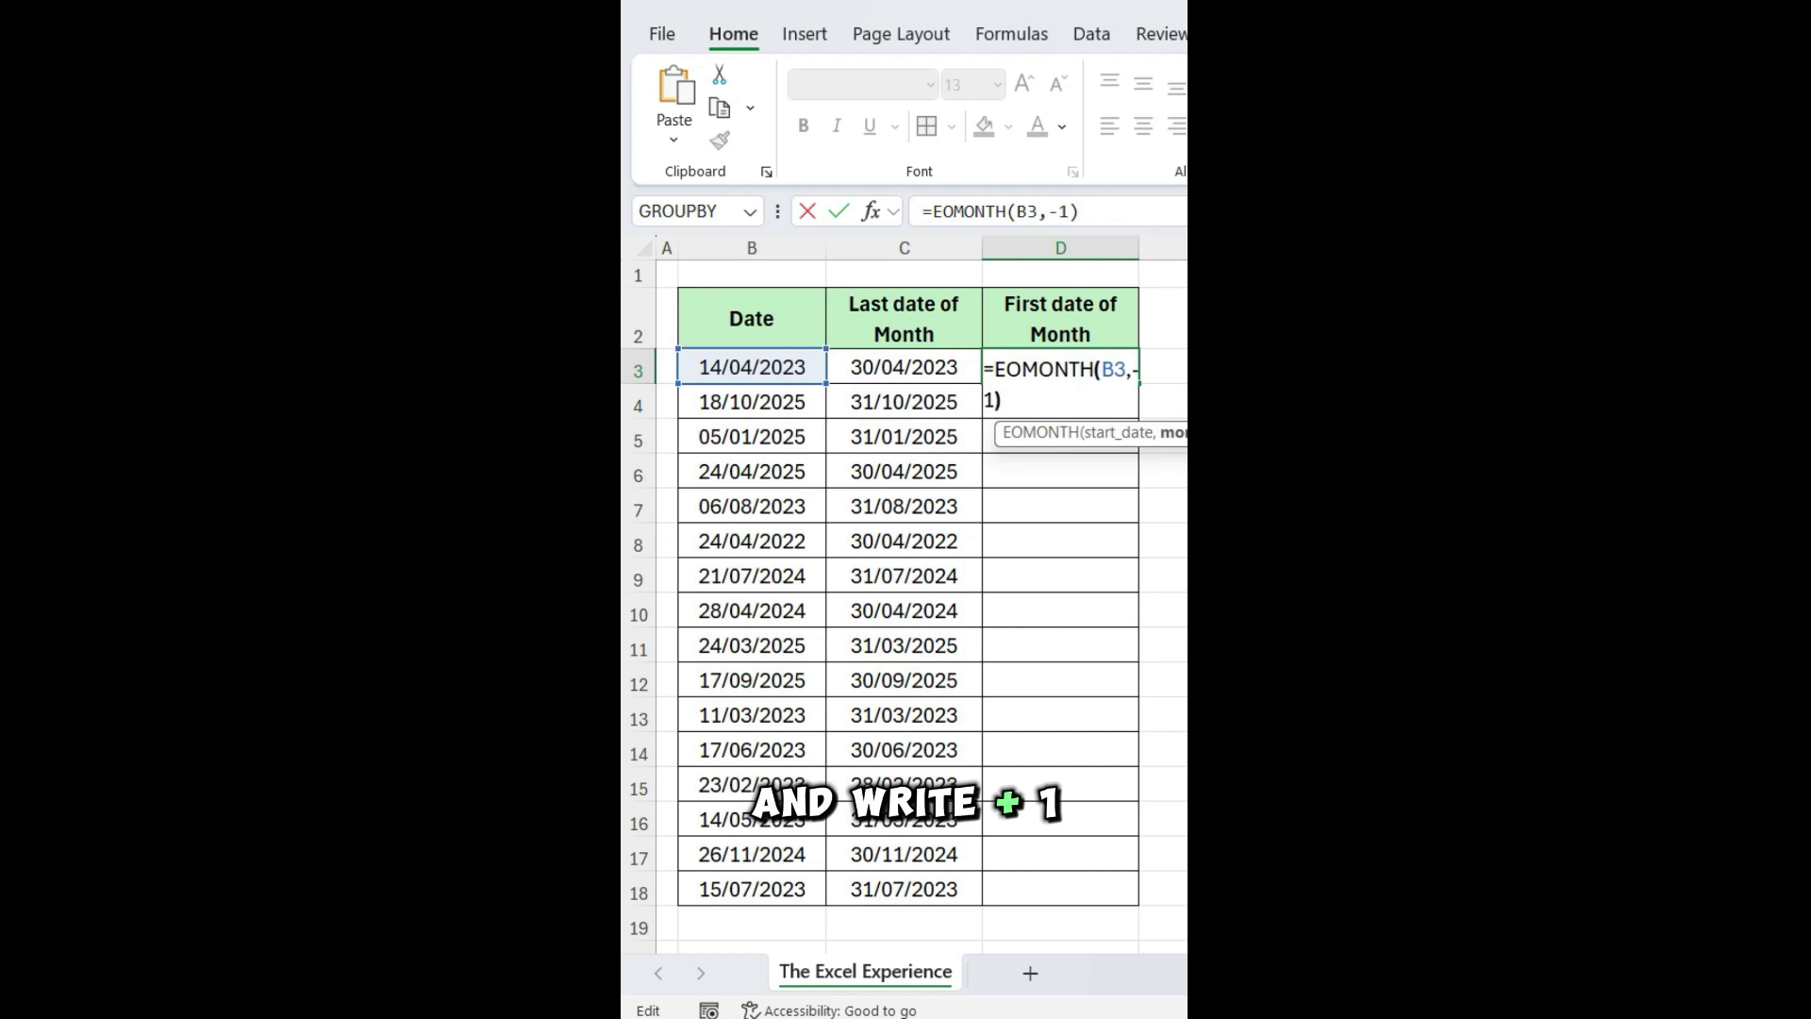
text(1)
key(Right)
key(Return)
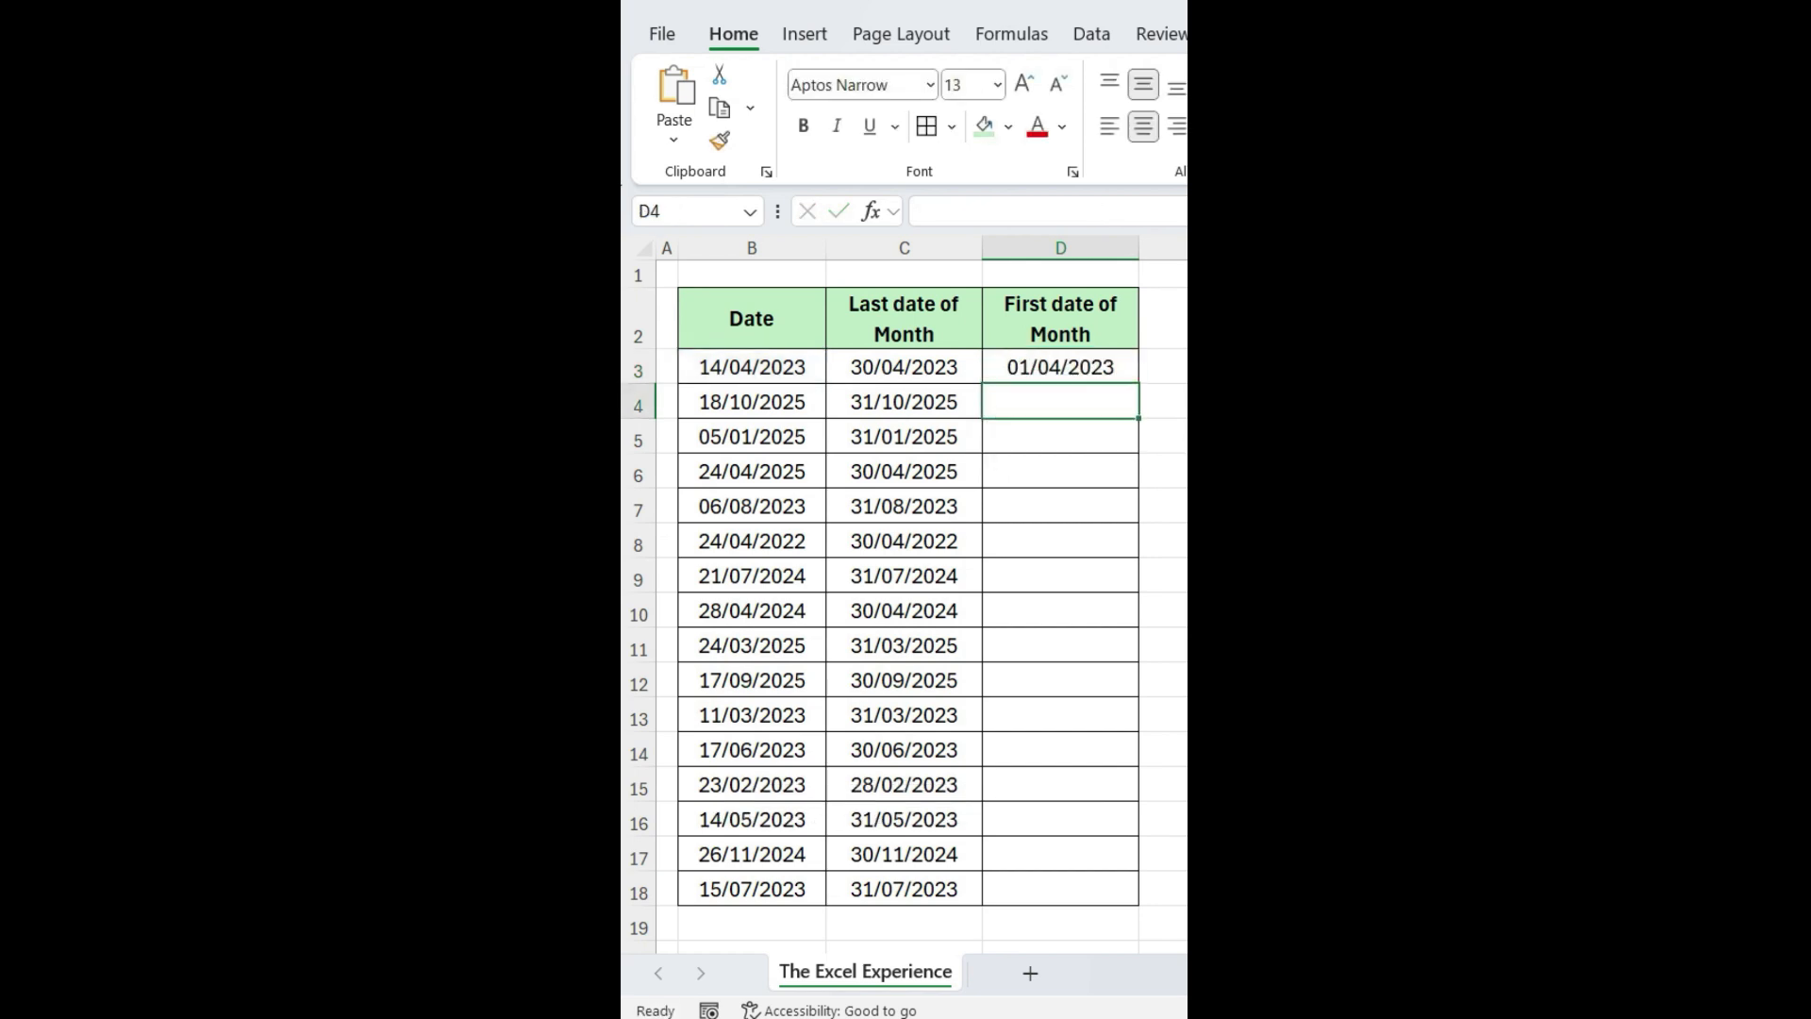
click(1137, 366)
double_click(1140, 384)
click(1164, 436)
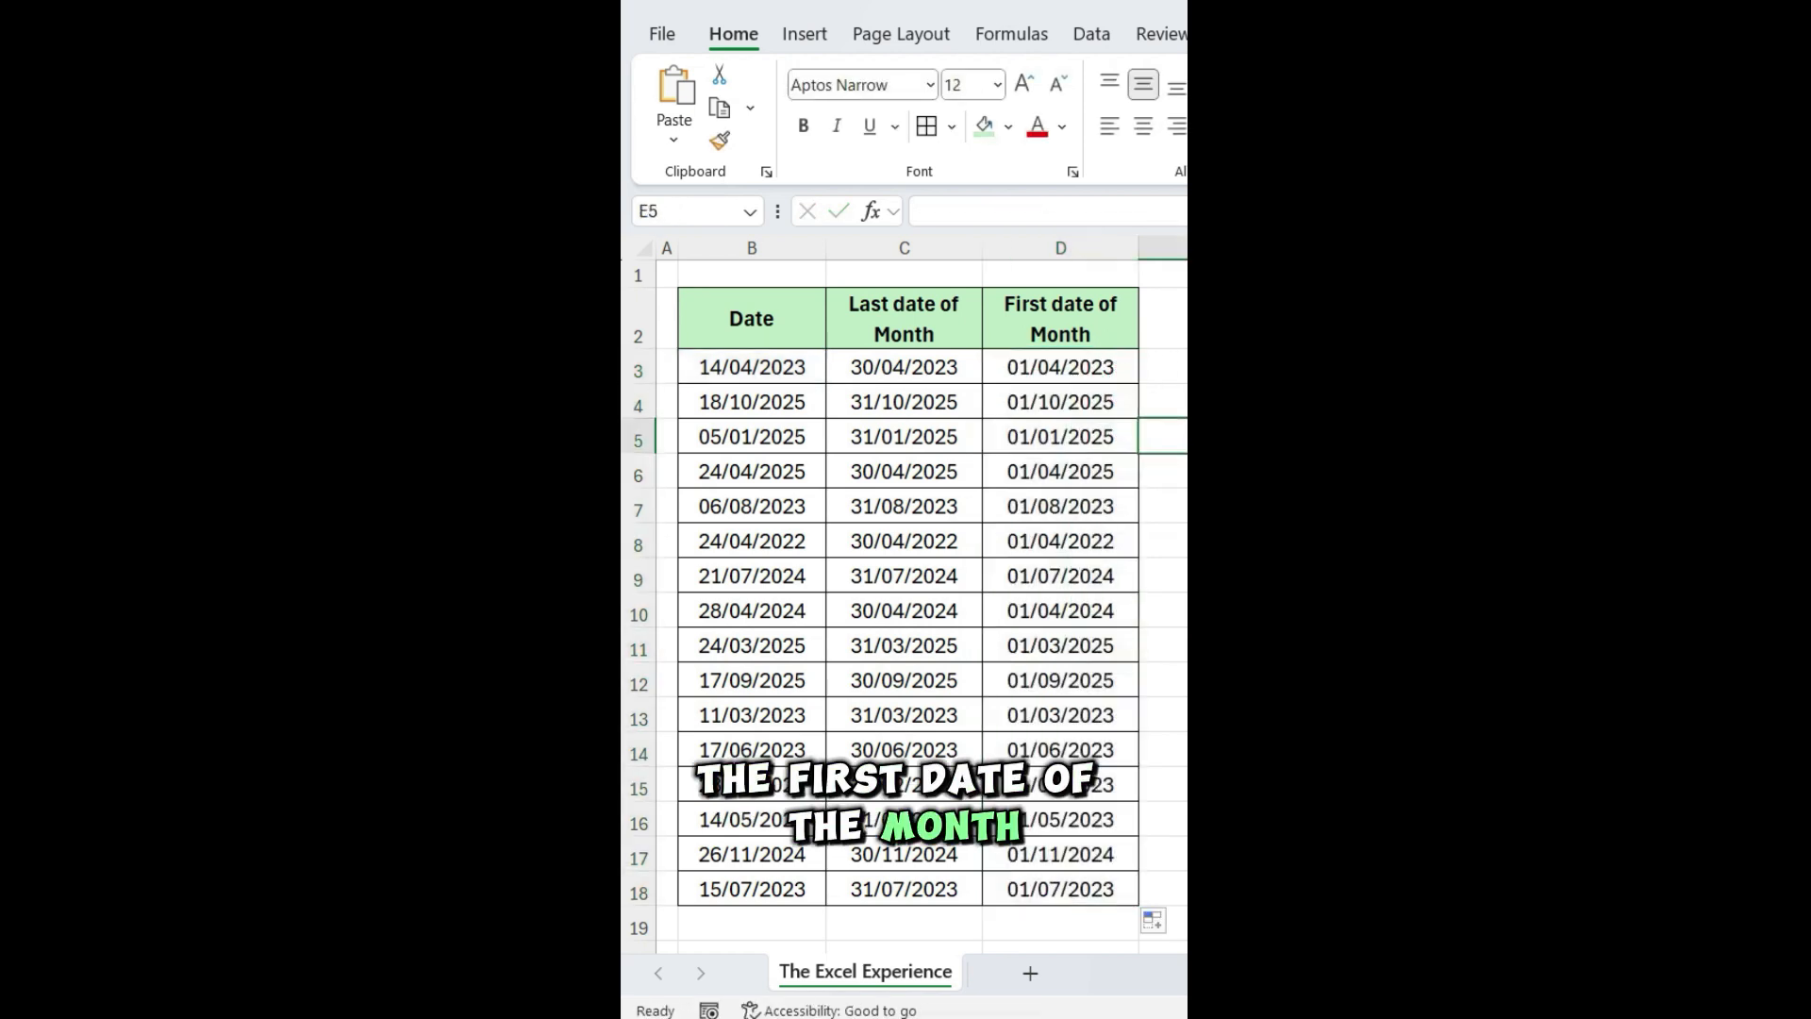